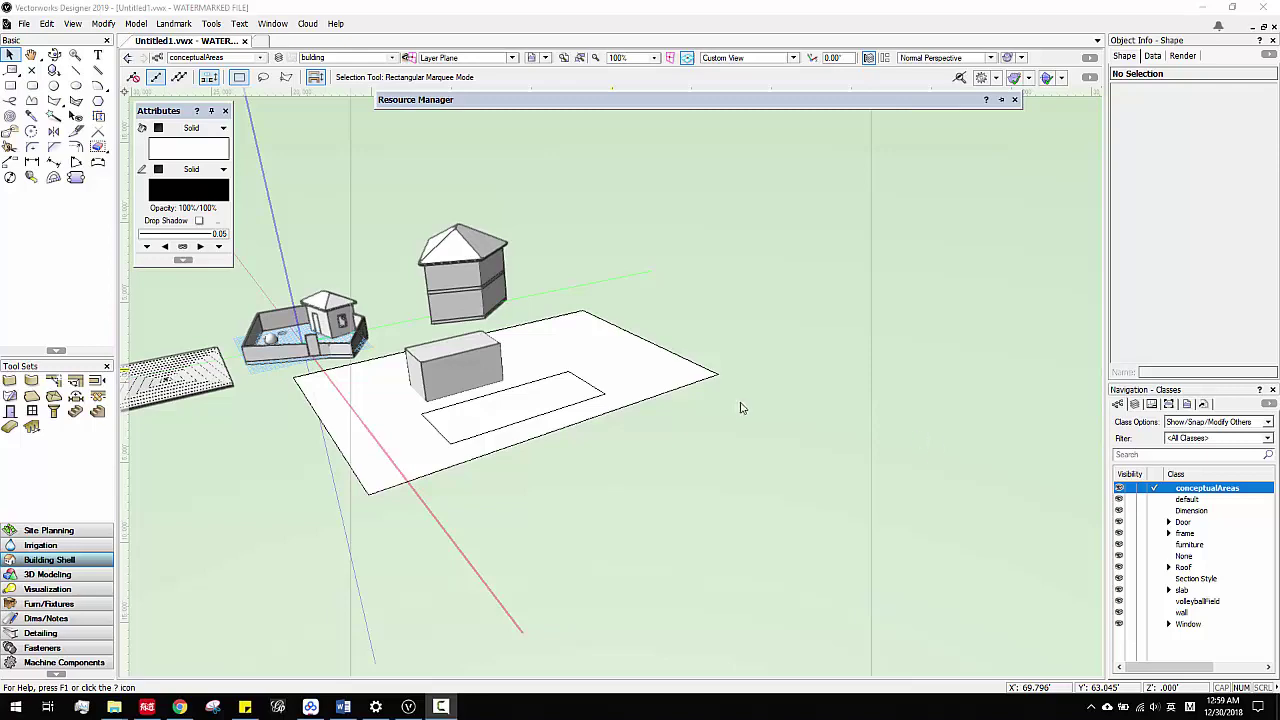
- Inspect the class and layer properties of the extruded box, the large ground rectangle and the smaller rectangle inside it
key("ctrl+8")
middle_click_drag(676, 430, 660, 486, "ctrl")
middle_click_drag(763, 500, 705, 505)
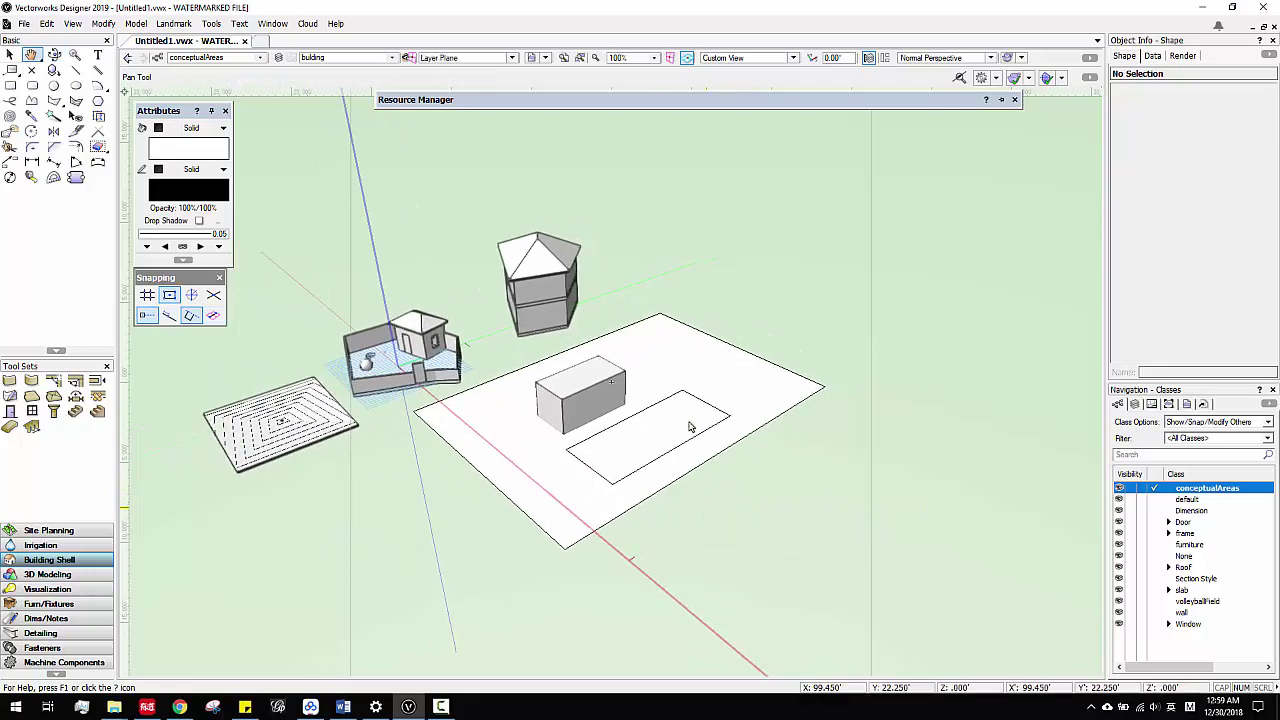
scroll(689, 429, "up", 1)
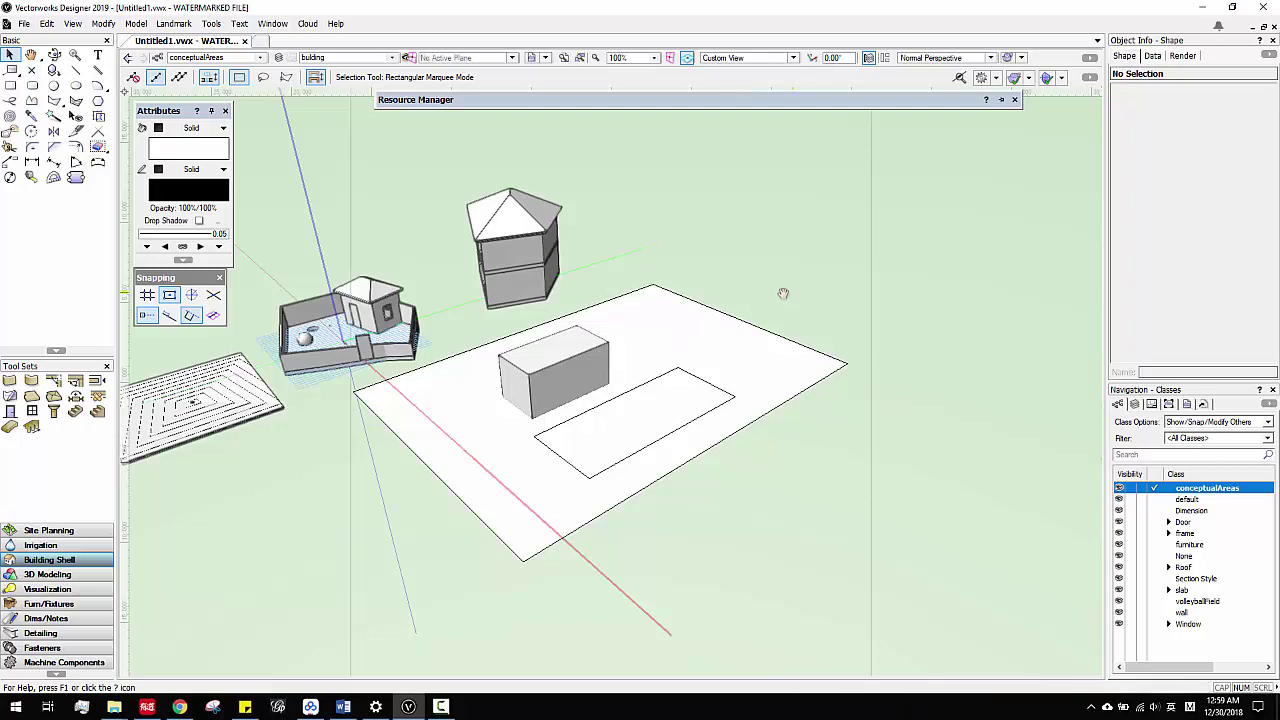
middle_click_drag(780, 291, 760, 294, "ctrl")
left_click(536, 362)
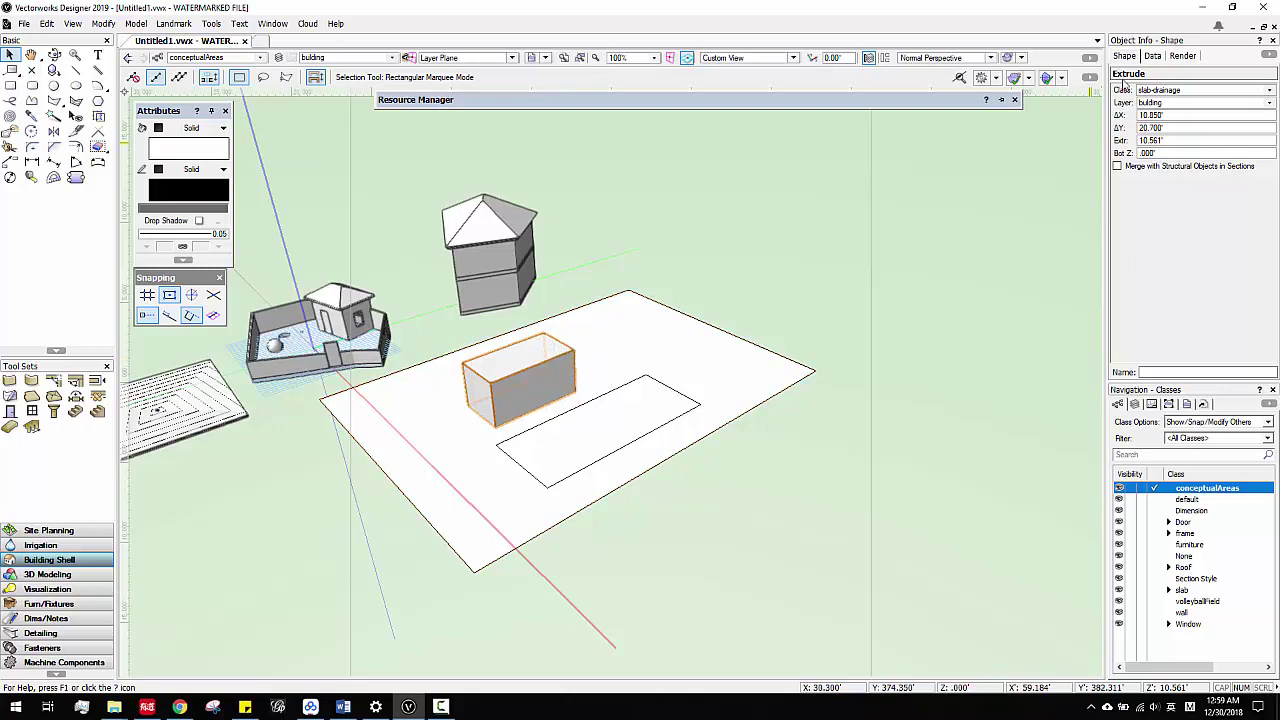
left_click(656, 322)
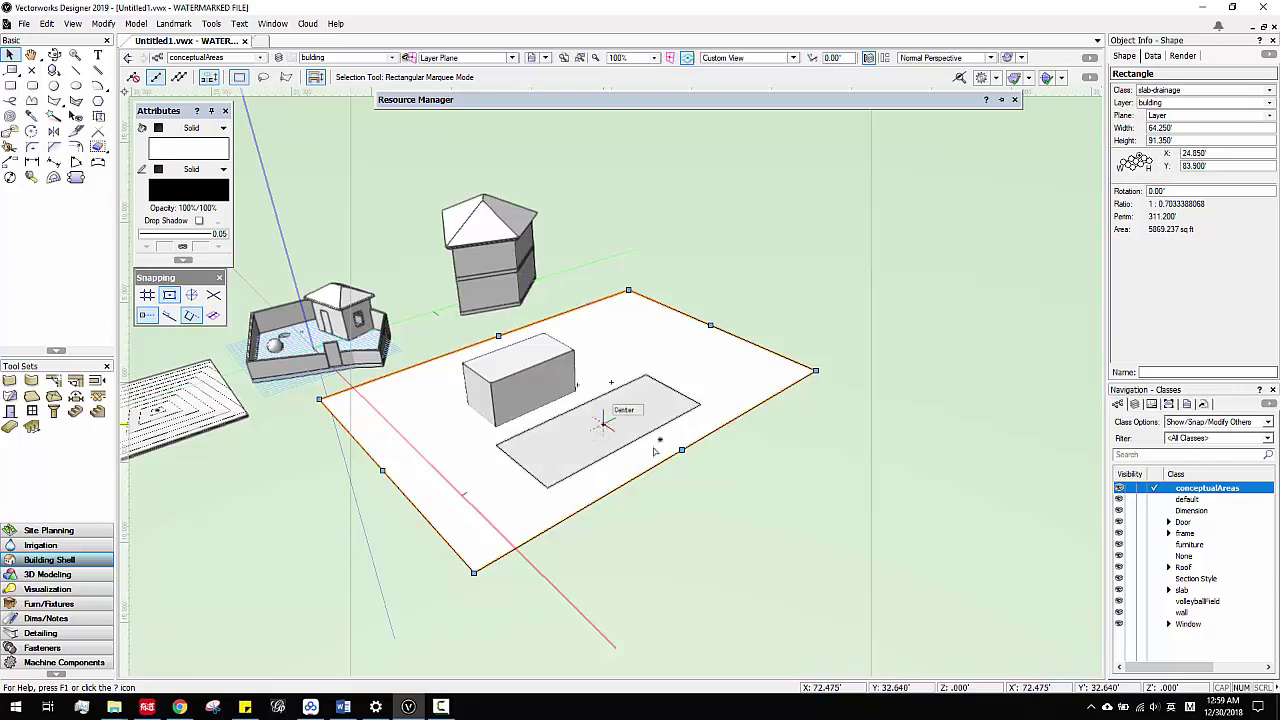
left_click(622, 424)
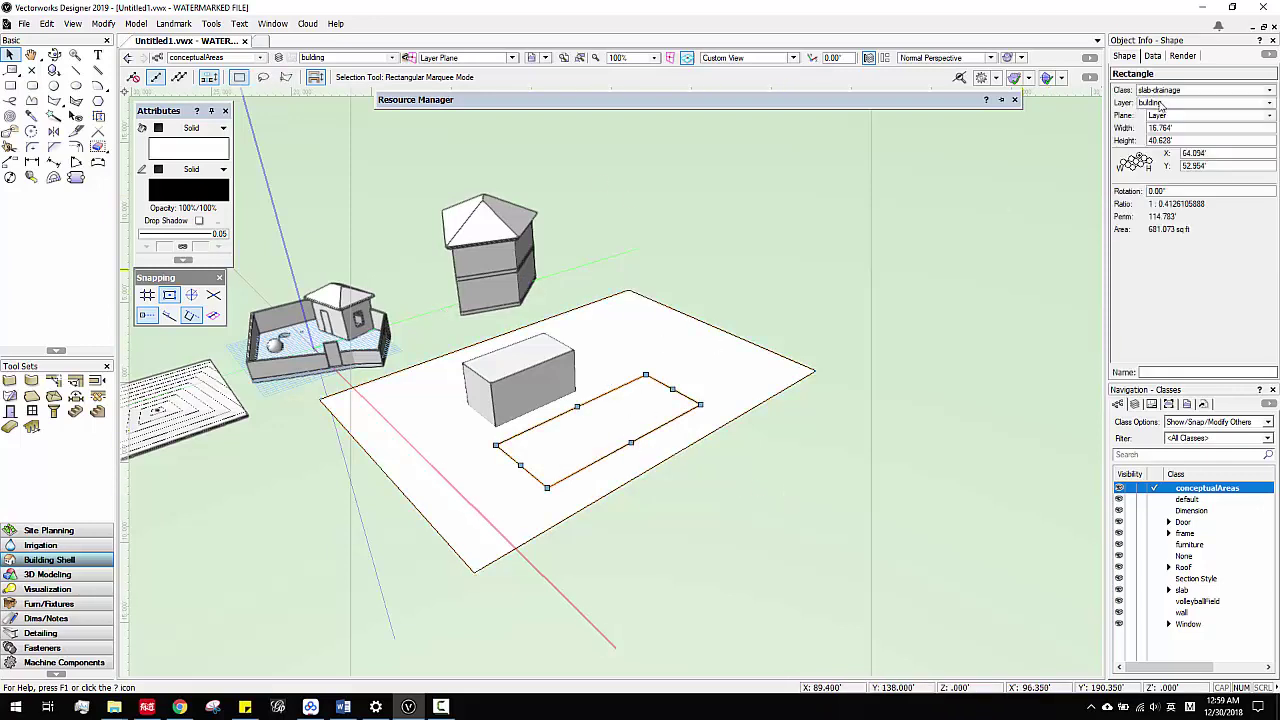
left_click(837, 294)
- Assign the object name "site" to the large ground rectangle
key("h")
left_click_drag(788, 328, 845, 312)
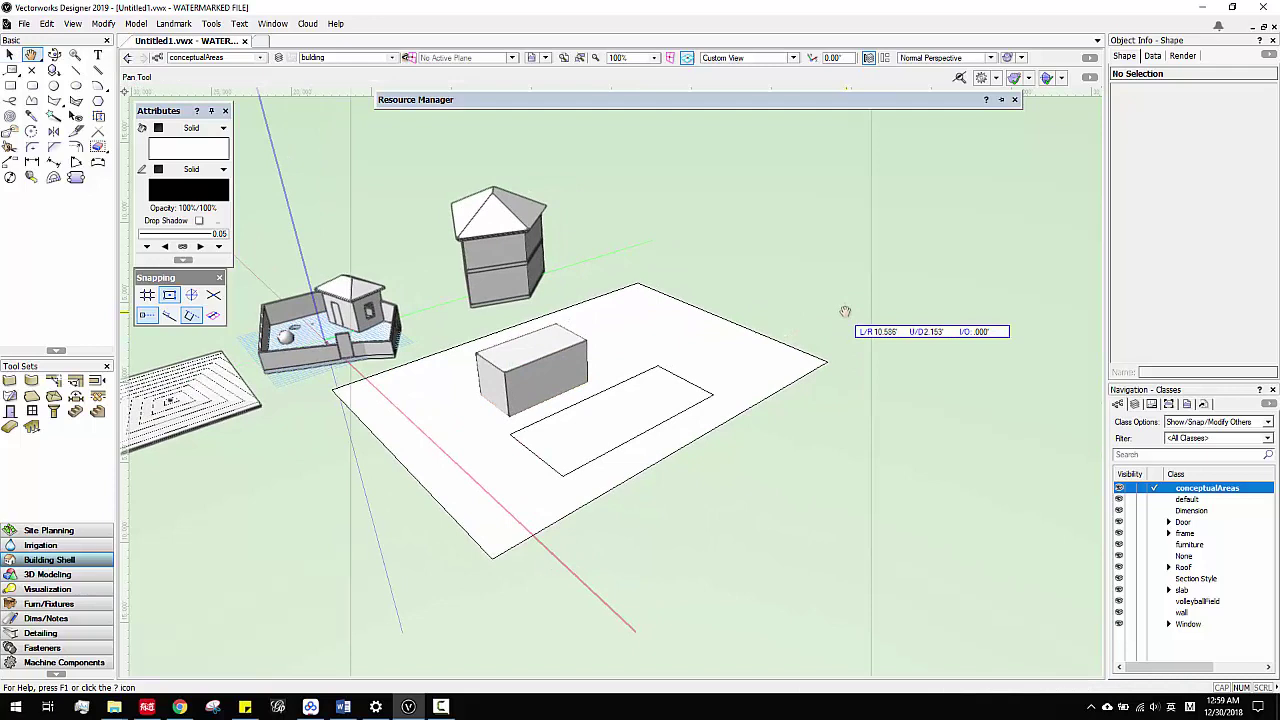
key("x")
left_click(706, 322)
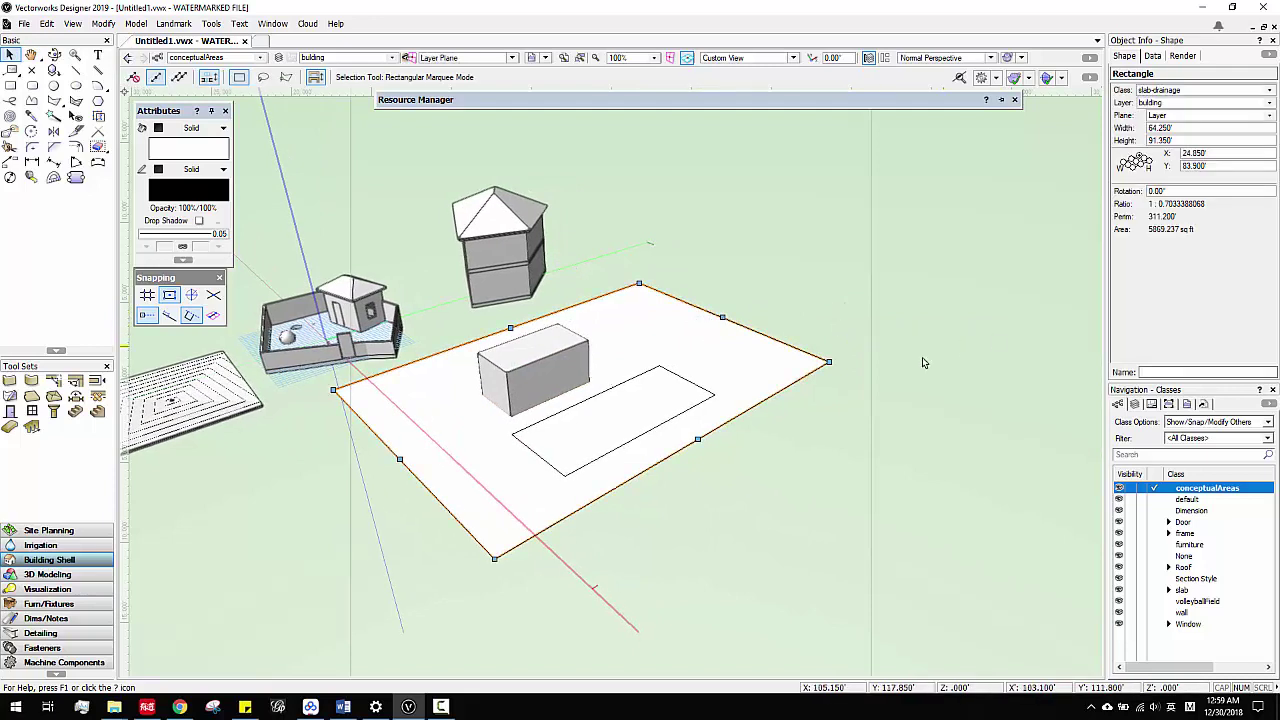
left_click(1177, 375)
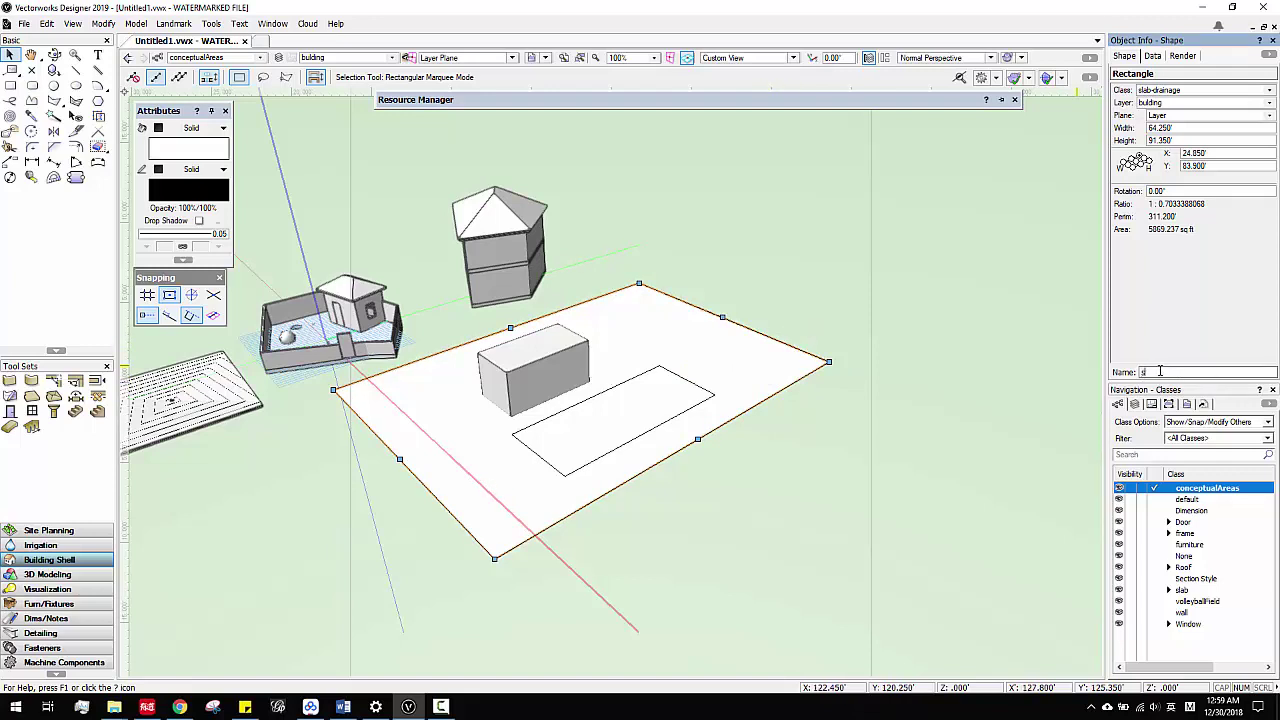
left_click(893, 293)
left_click(748, 328)
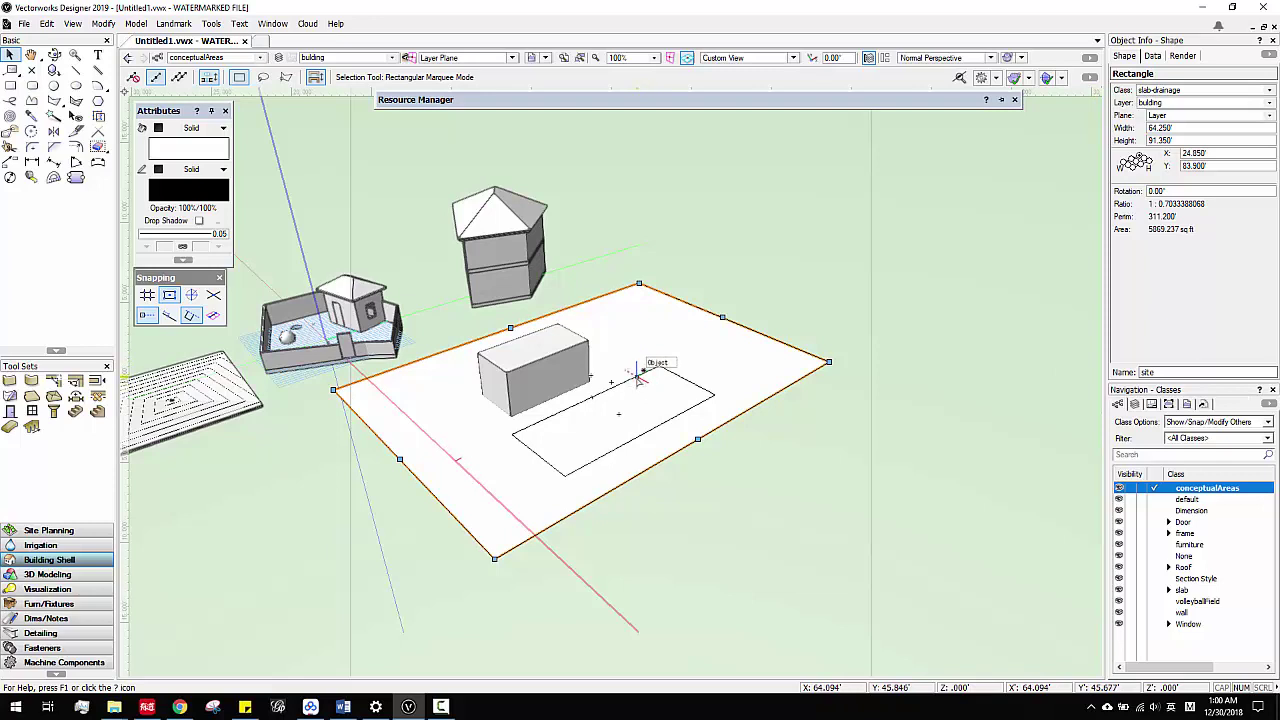
- Give the smaller rectangle inside the site its own object name
left_click(680, 377)
left_click(680, 377)
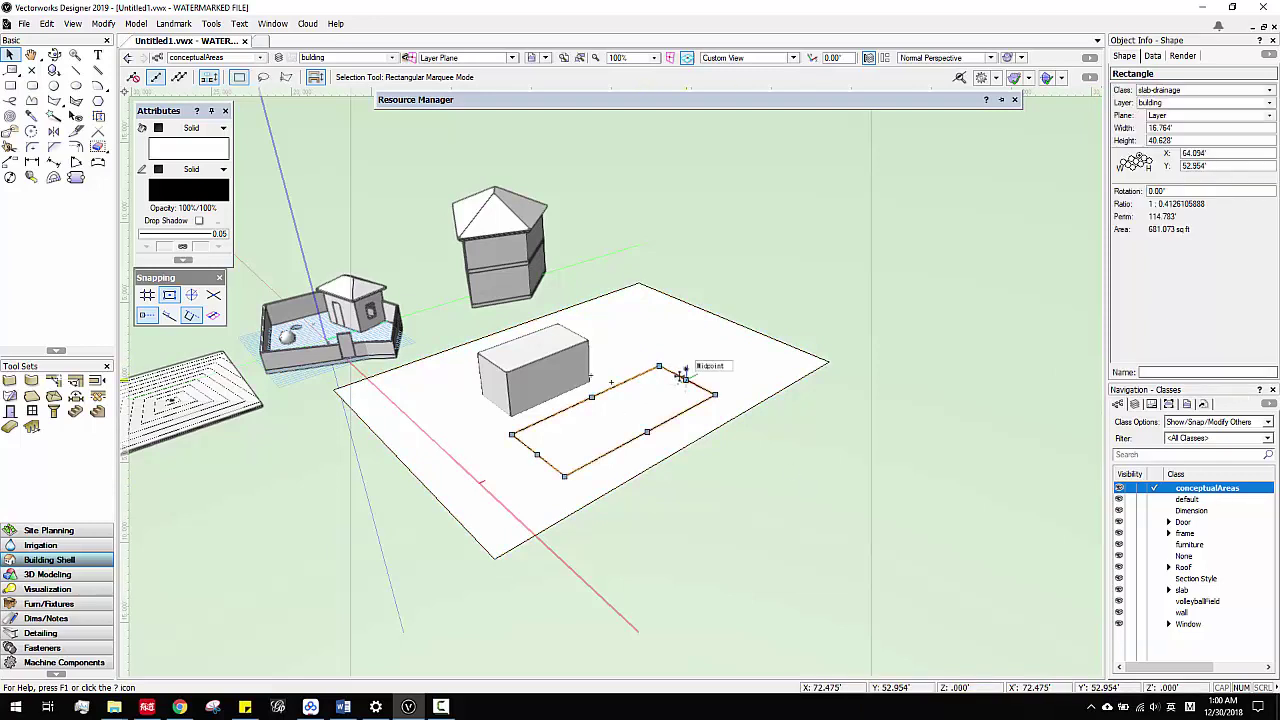
left_click(1143, 372)
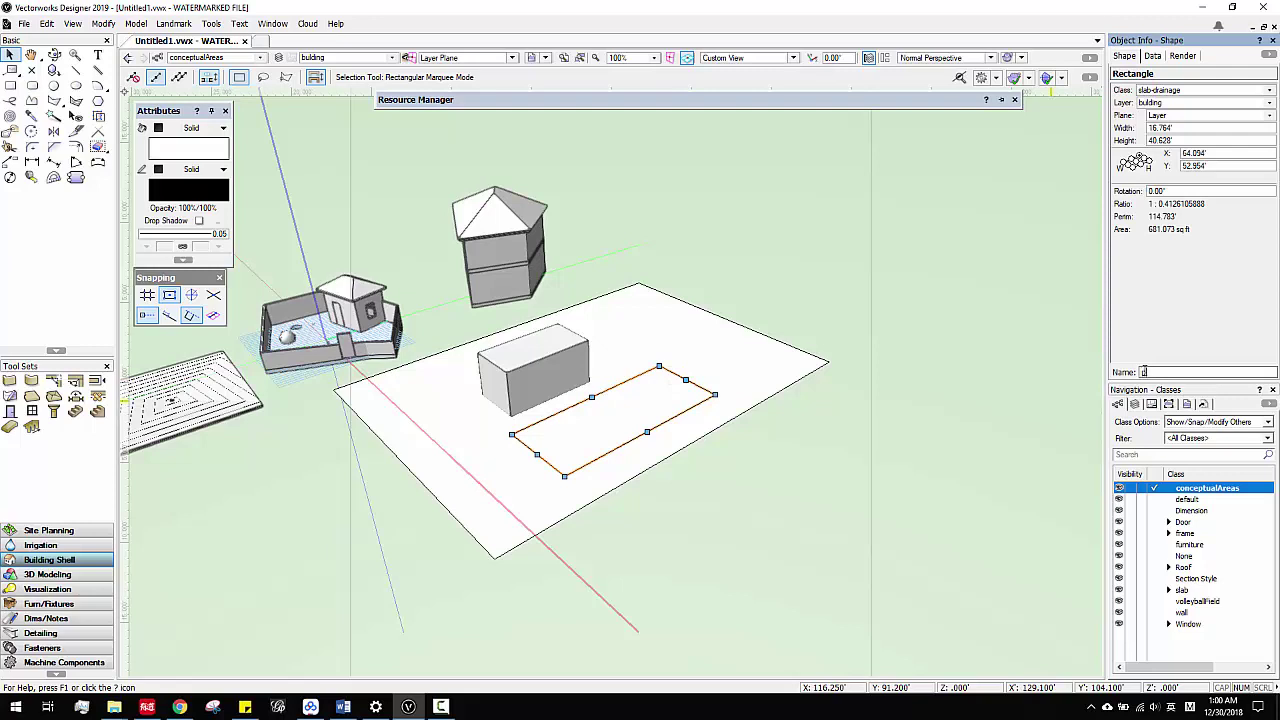
left_click(1020, 400)
- Assign the object name "building" to the extruded box on the site
left_click(547, 355)
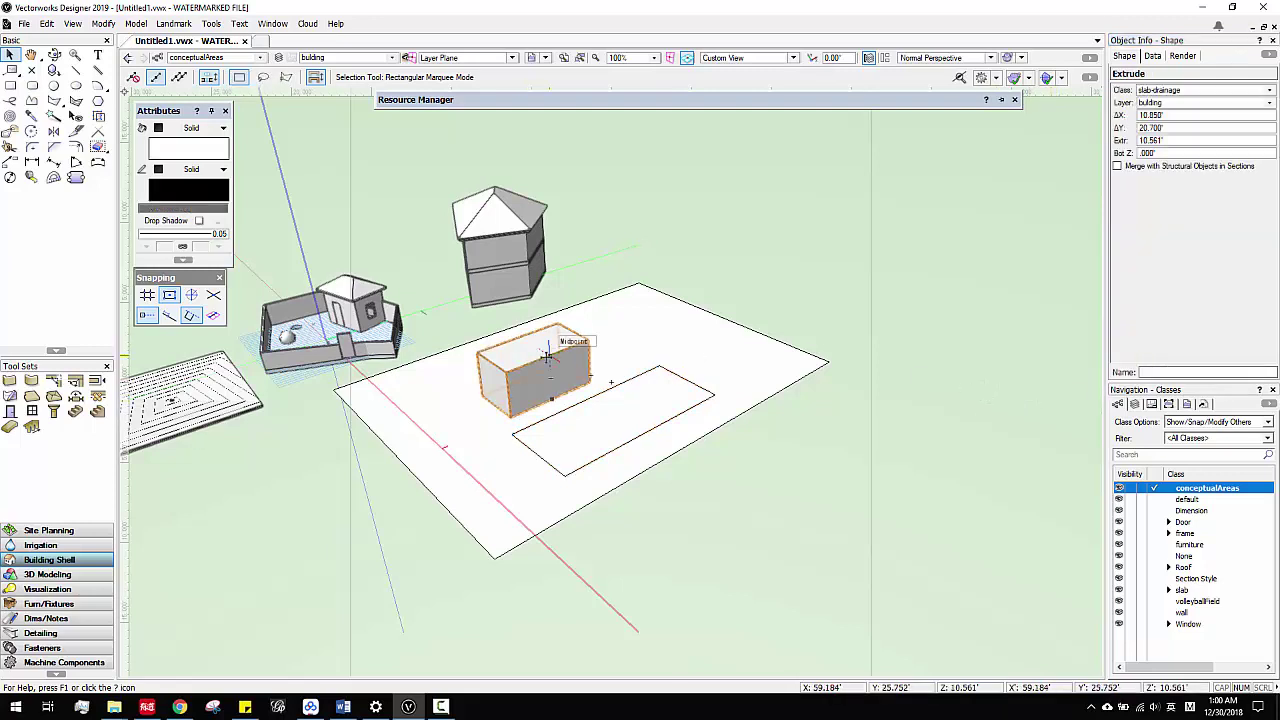
left_click(1183, 373)
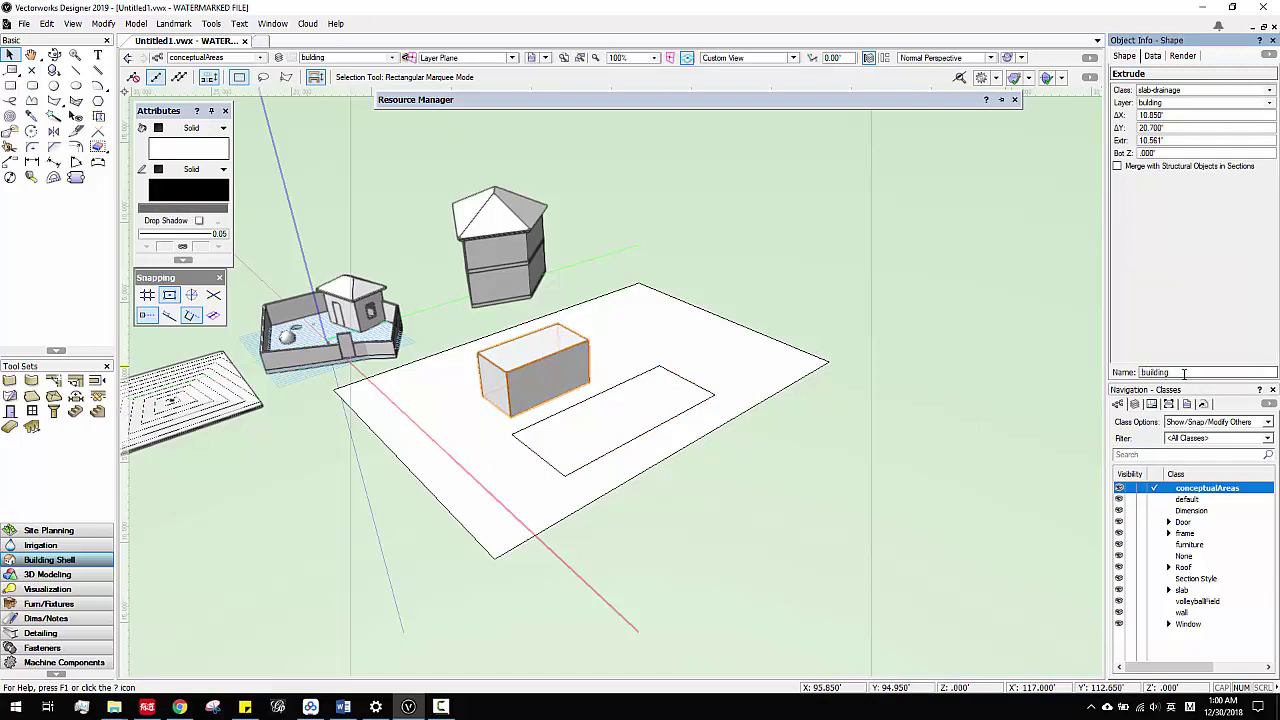
type("building")
left_click(851, 366)
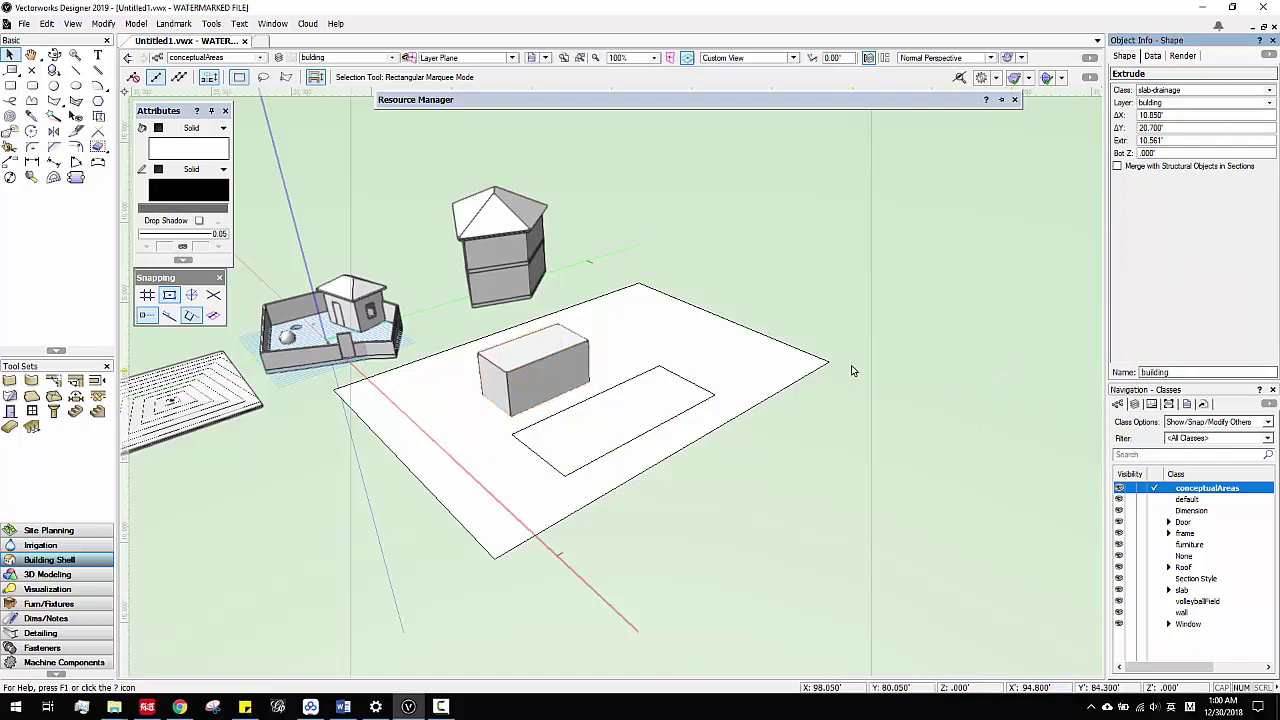
- Check the object names of the box, the site rectangle and the smaller rectangle, leaving nothing selected
left_click(555, 355)
left_click(683, 376)
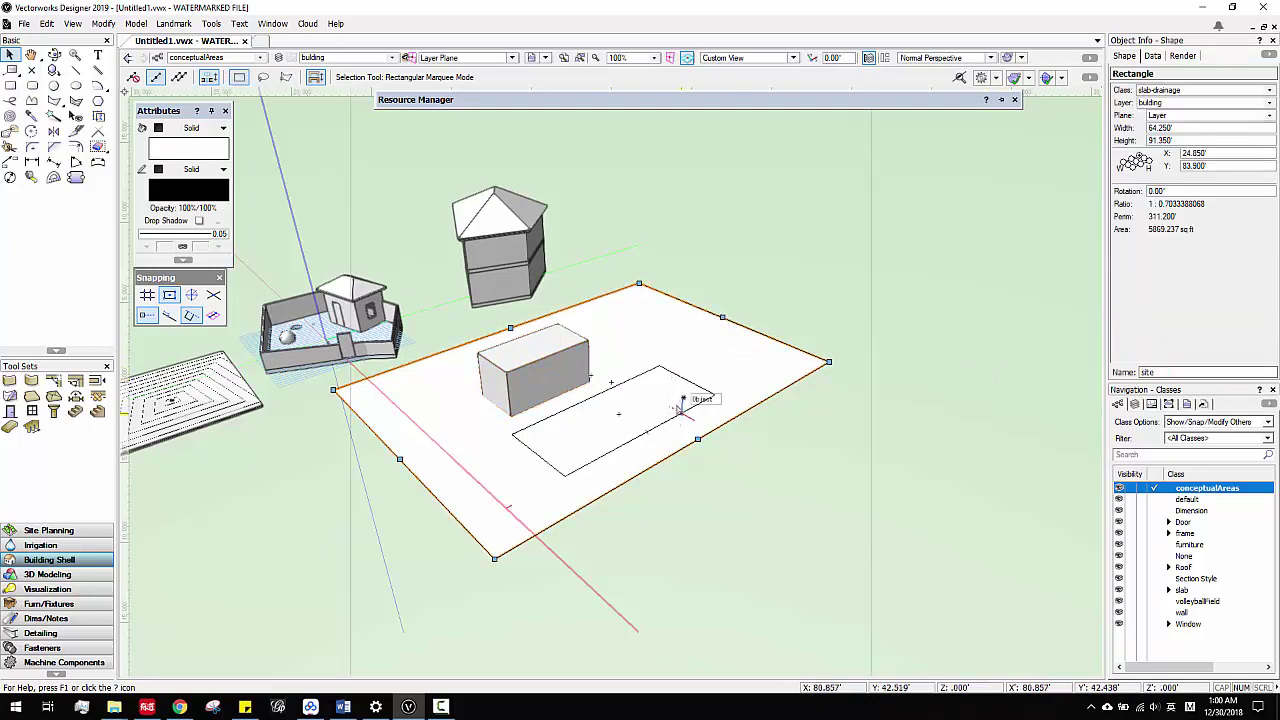
key("Escape")
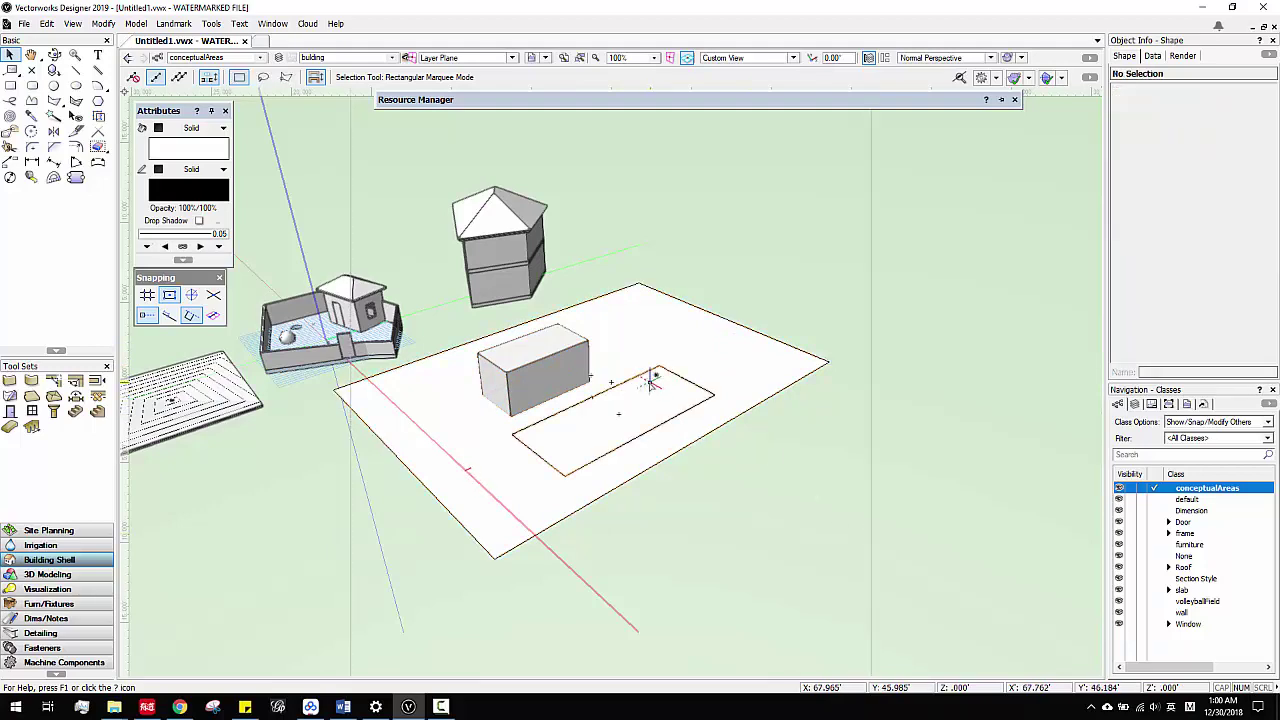
left_click(655, 371)
left_click(851, 299)
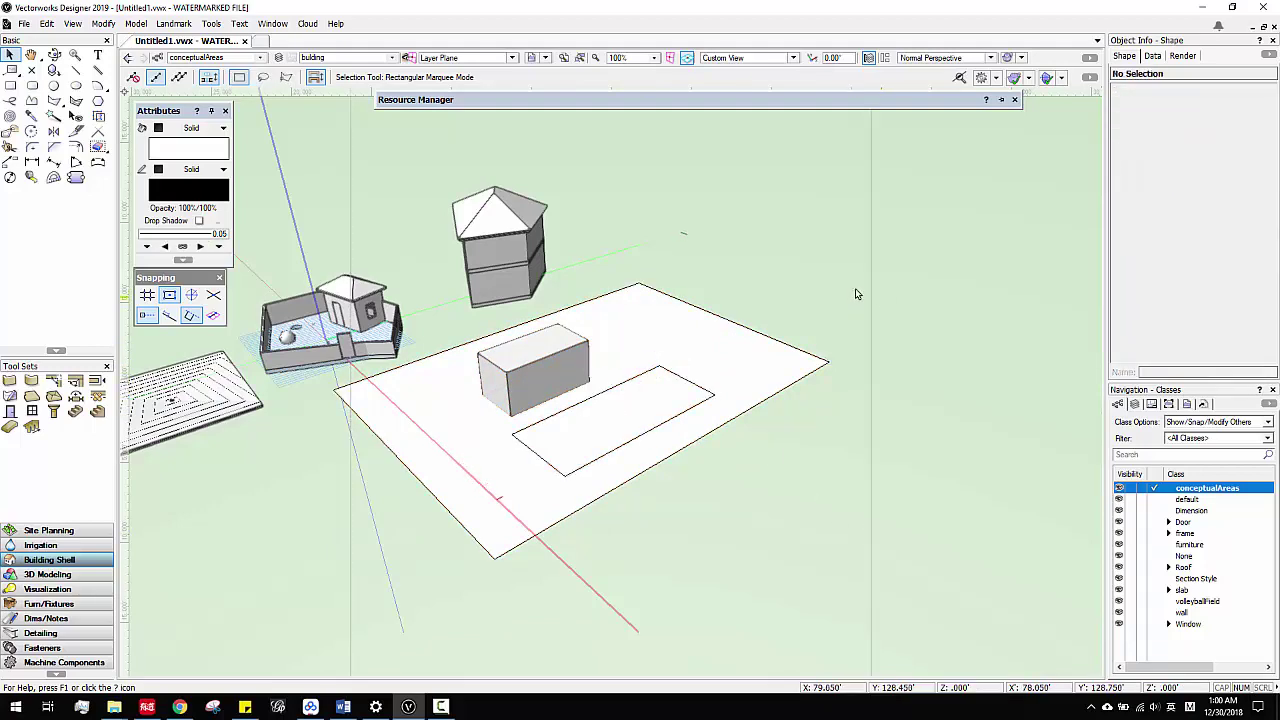
- Create a new worksheet resource named "areaRatio" with 5 rows and 2 columns
mouse_move(571, 101)
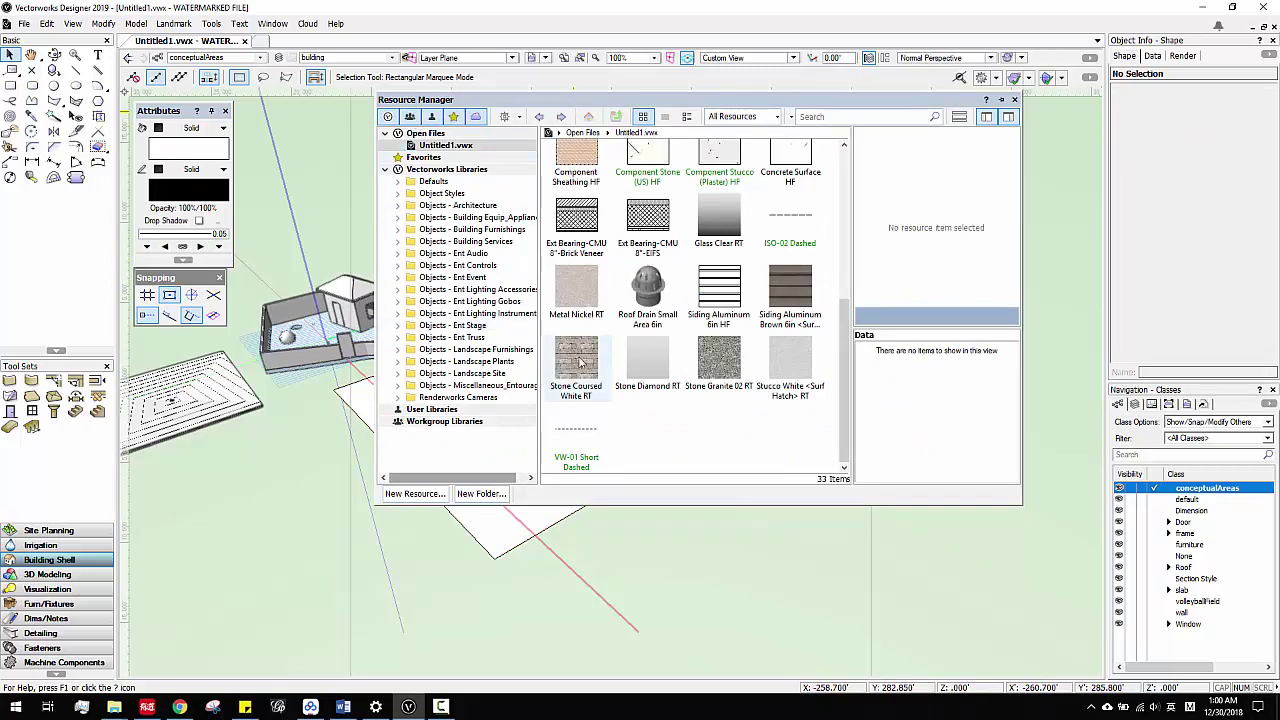
right_click(646, 433)
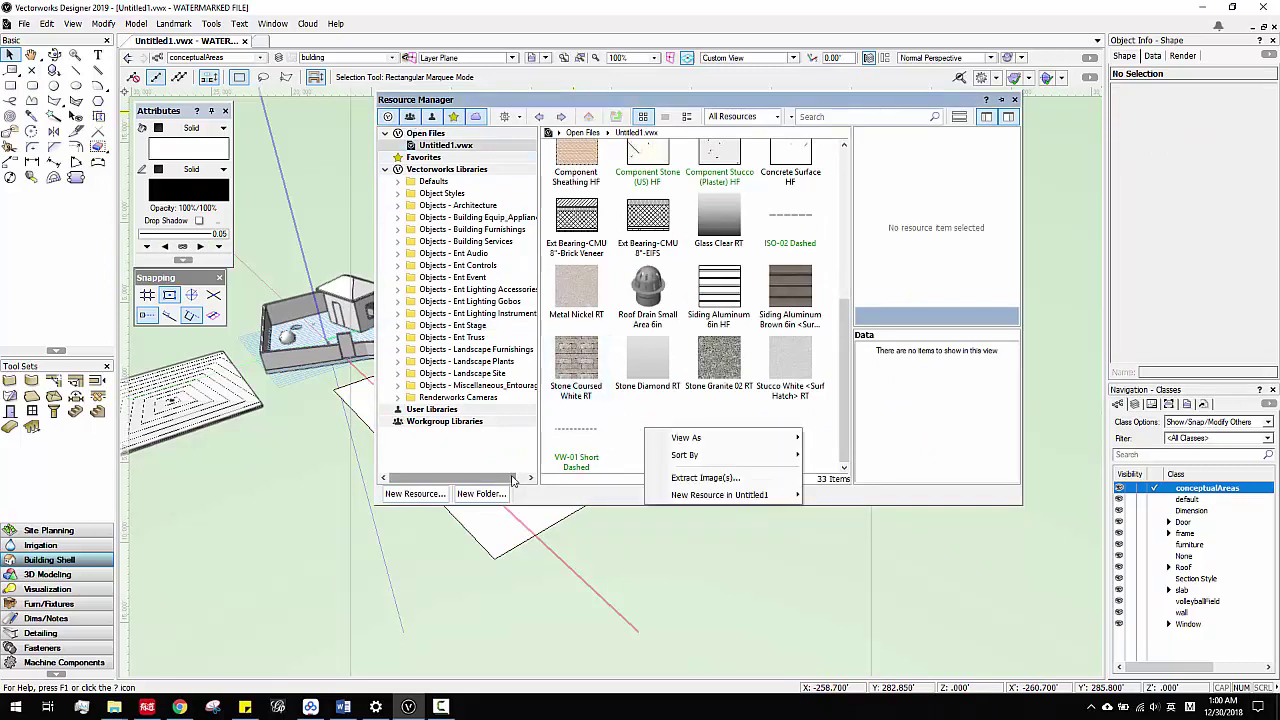
left_click(417, 496)
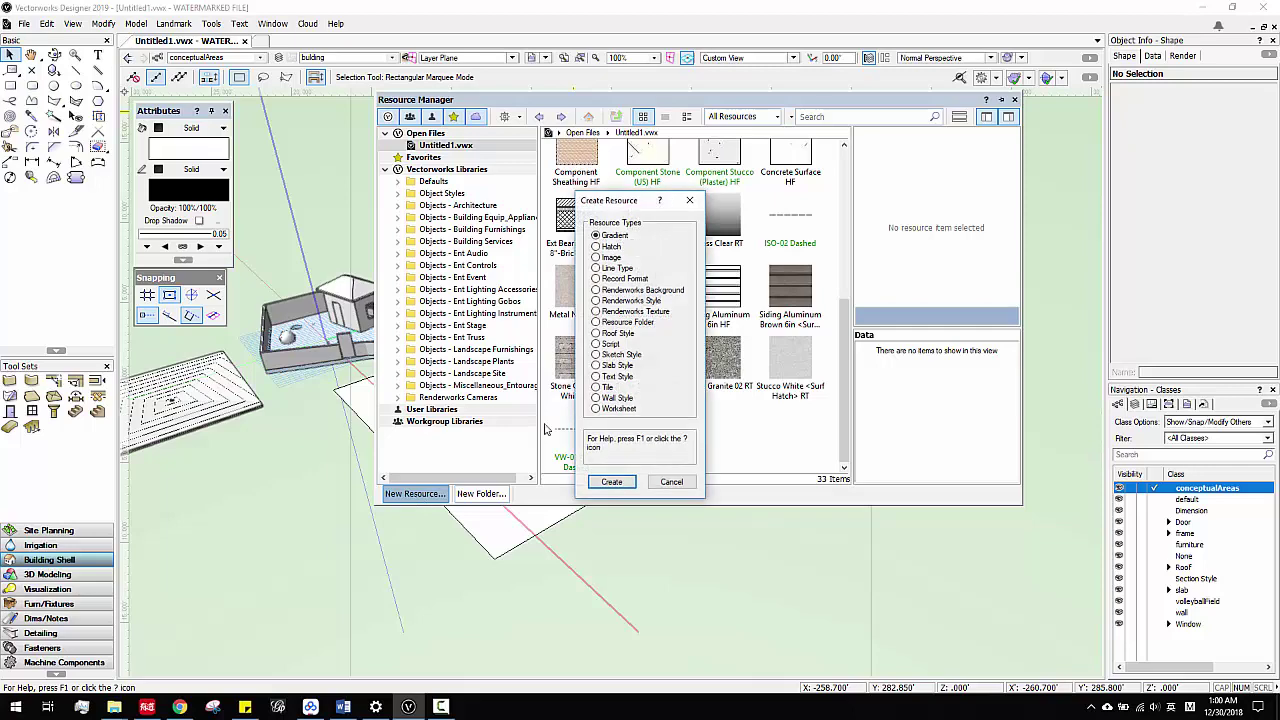
left_click(598, 408)
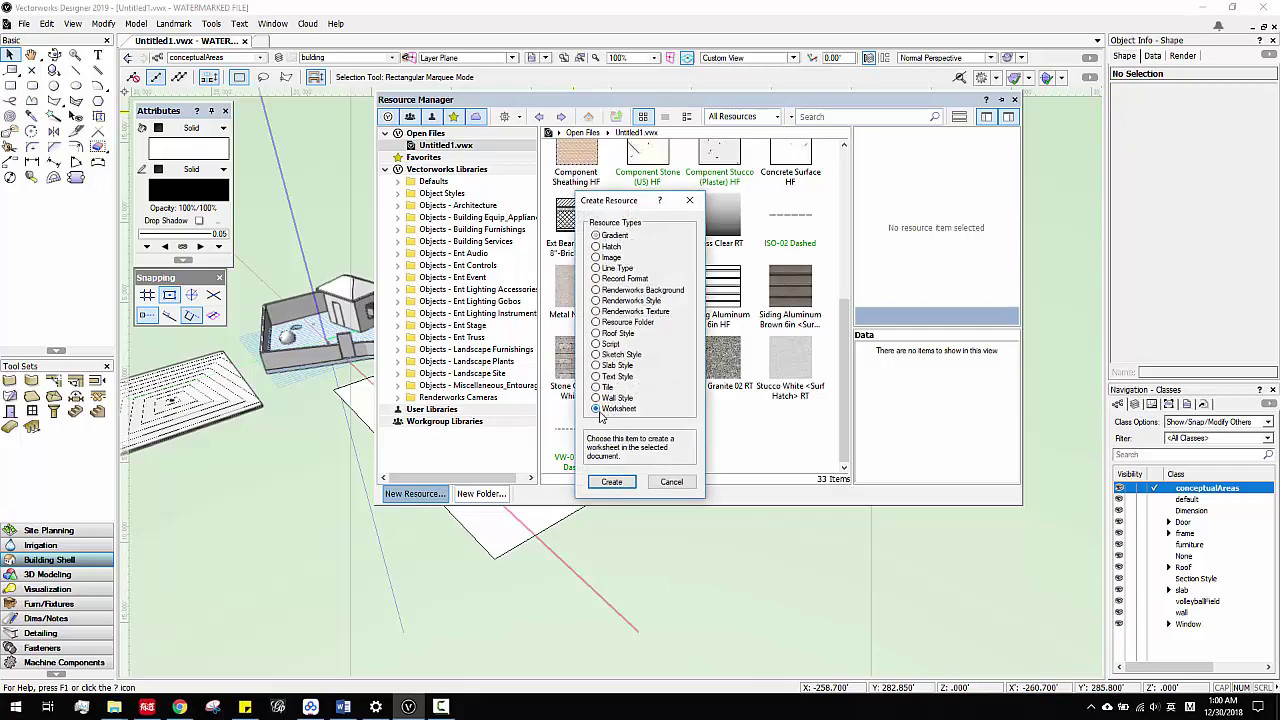
left_click(611, 482)
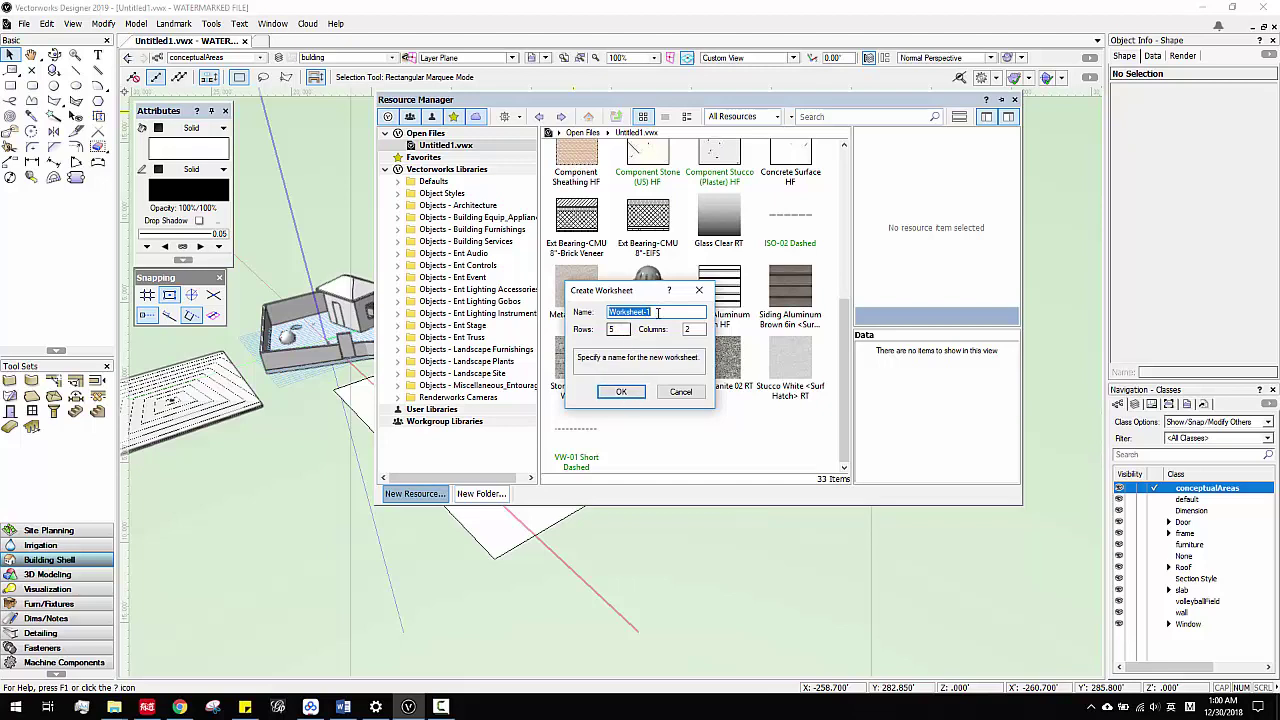
type("areaRatio")
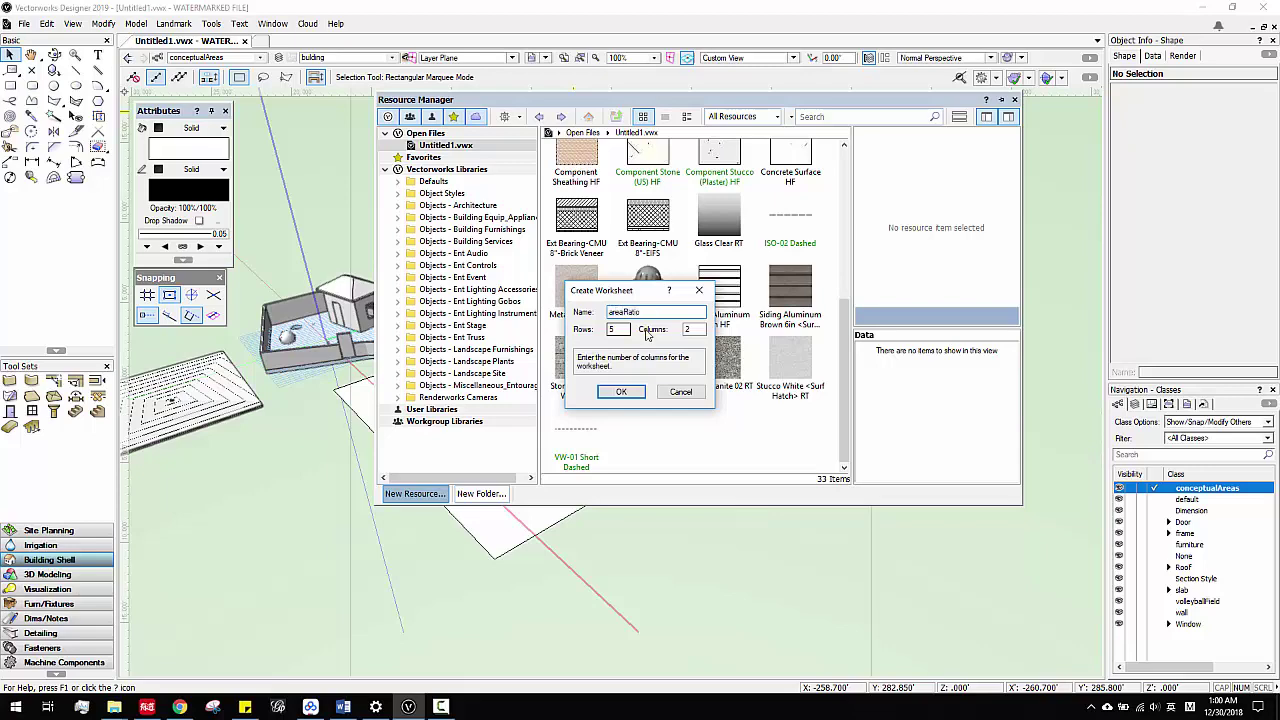
left_click(621, 391)
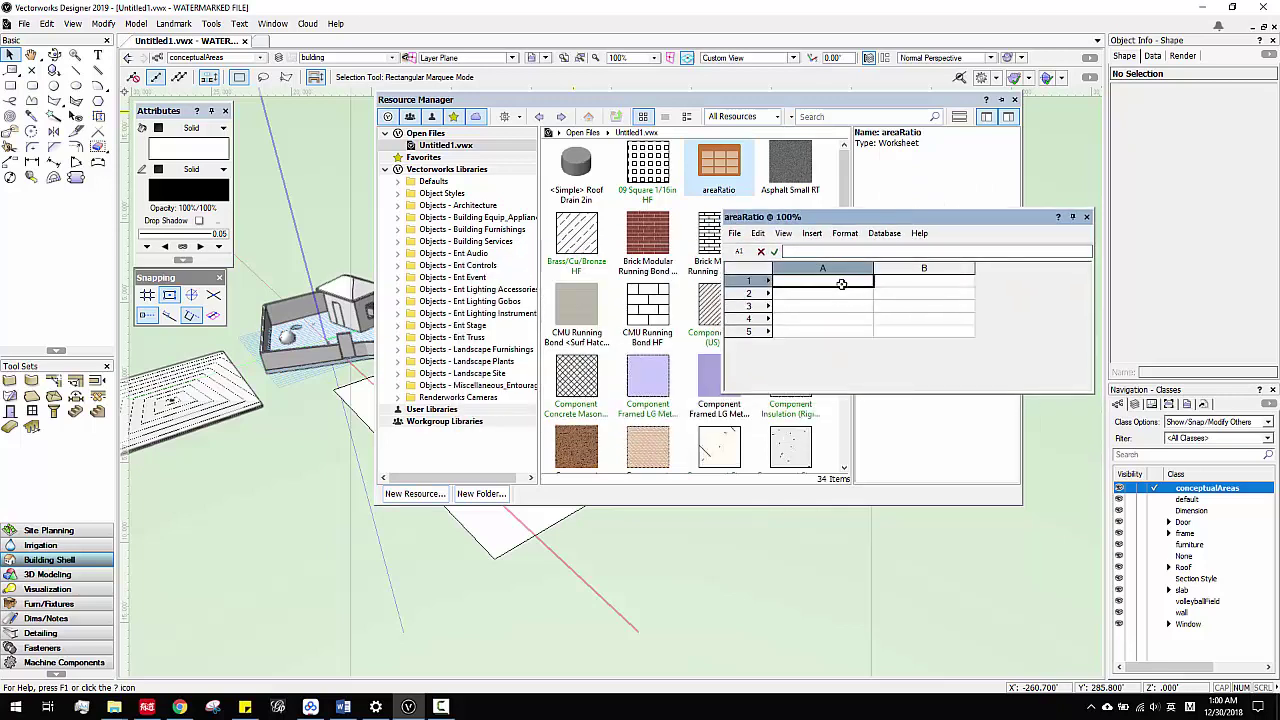
- Enter the row labels Site, Building and Parking in cells A1 to A3 of the areaRatio worksheet
left_click(818, 281)
type("Site")
key("Return")
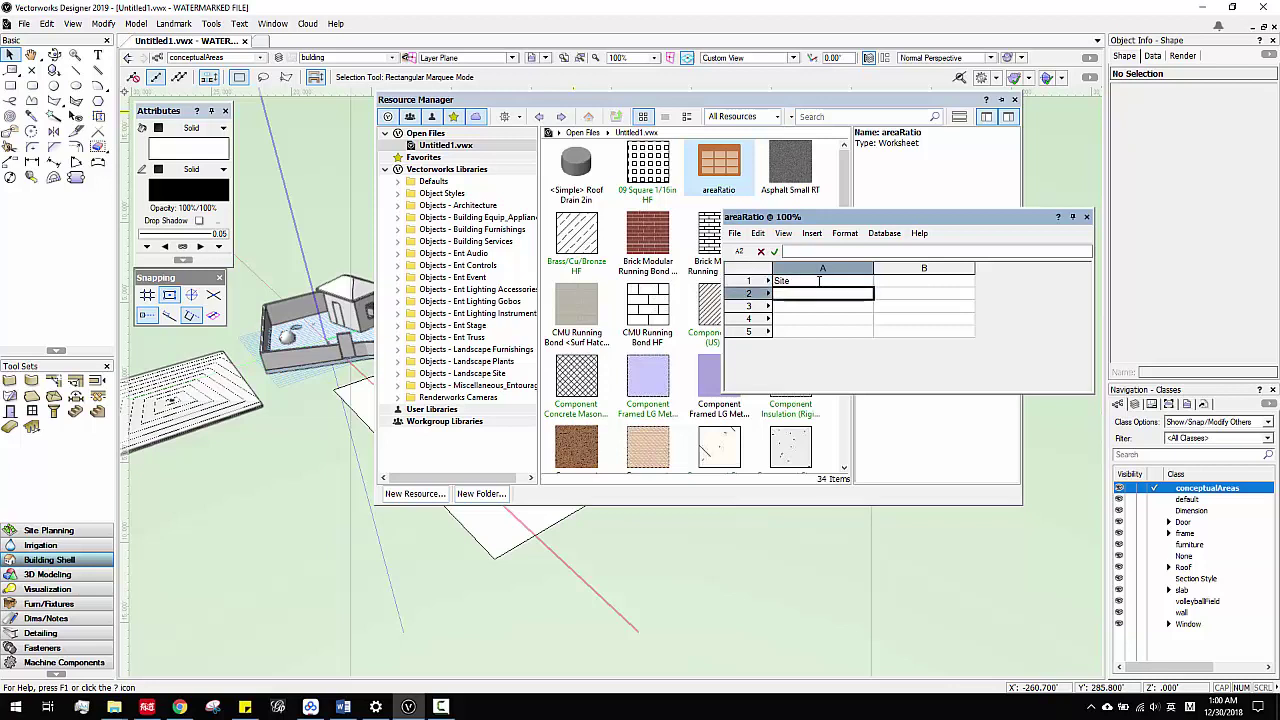
type("Buil")
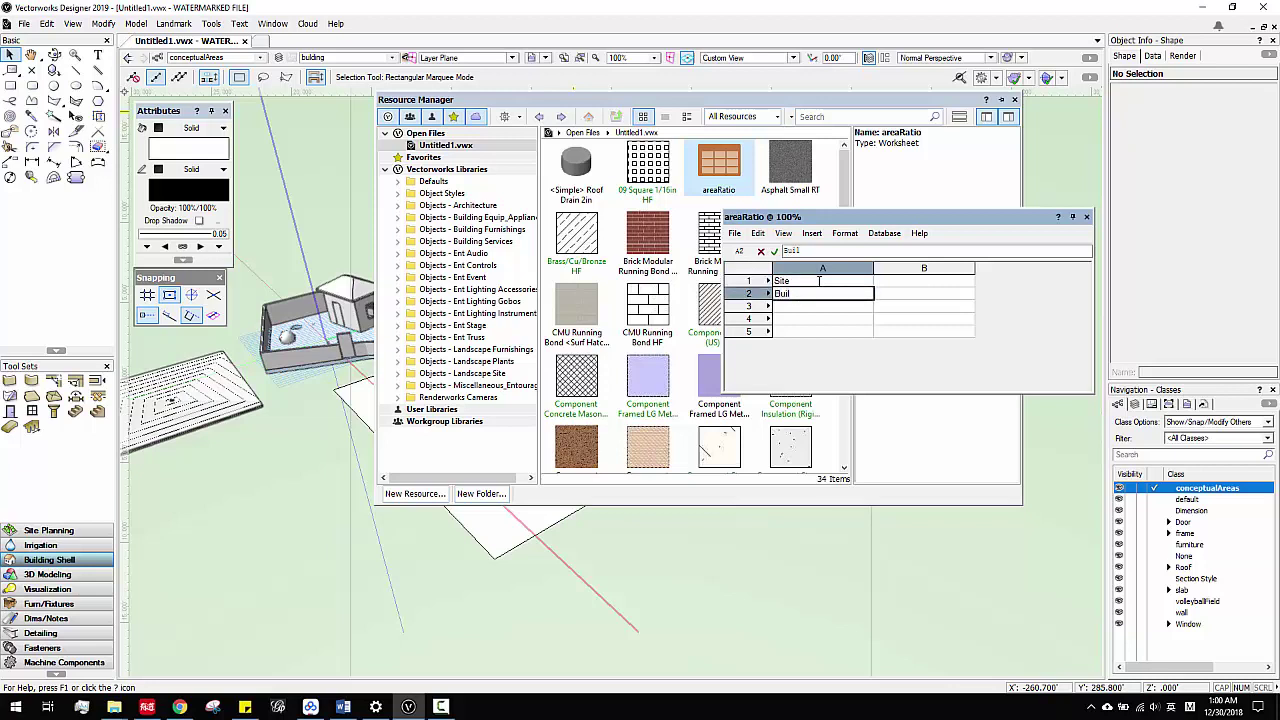
type("ding")
key("Return")
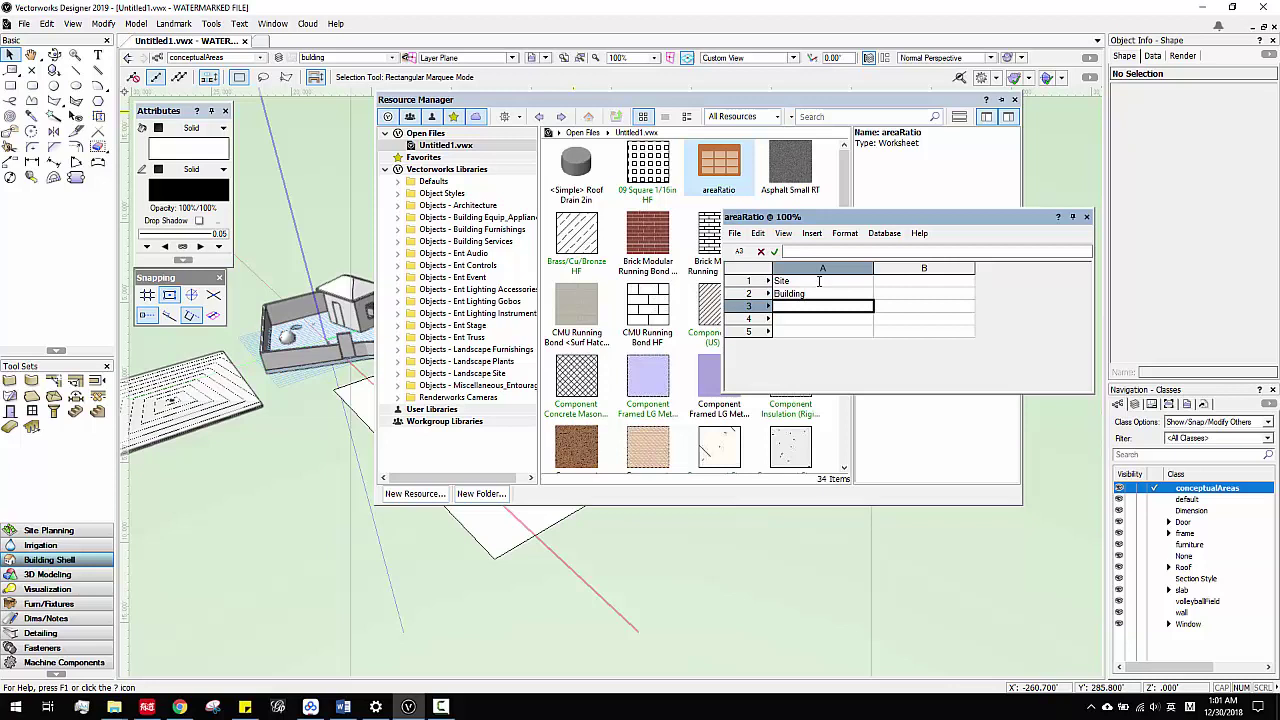
type("Parking")
key("Return")
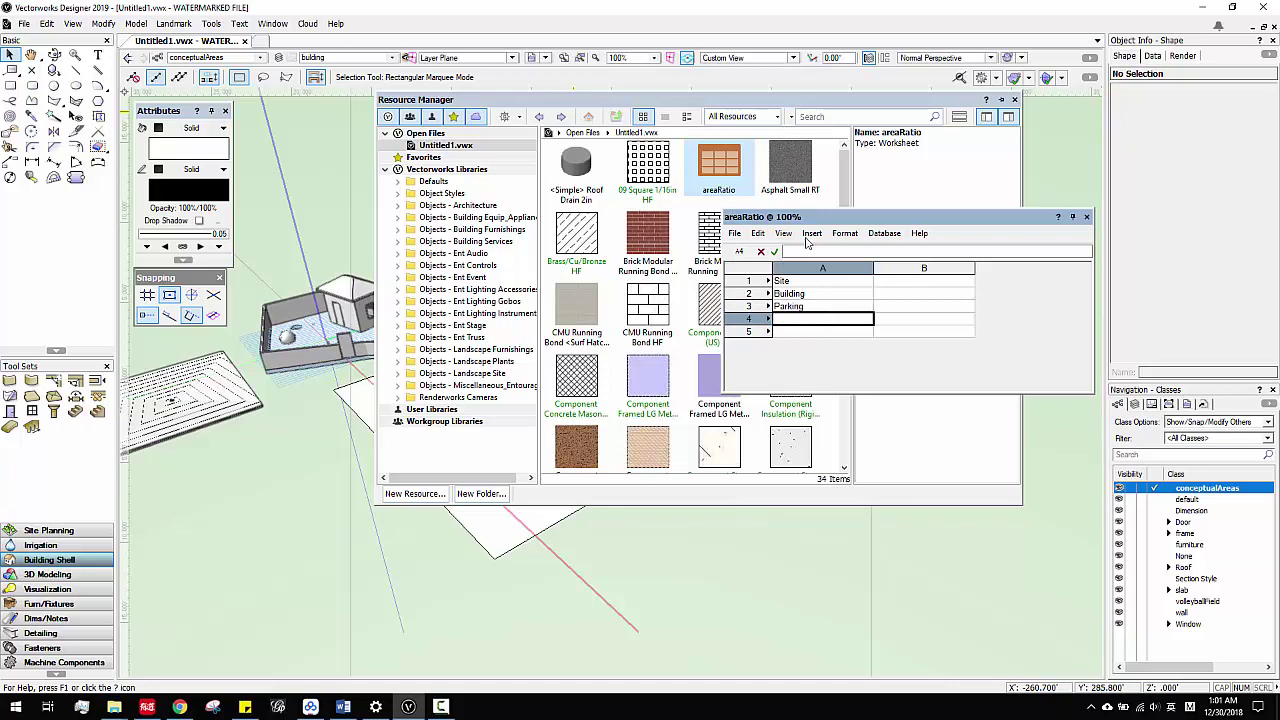
- Add a third column to the worksheet and insert an empty row above the Site row
left_click_drag(813, 220, 676, 219)
right_click(817, 266)
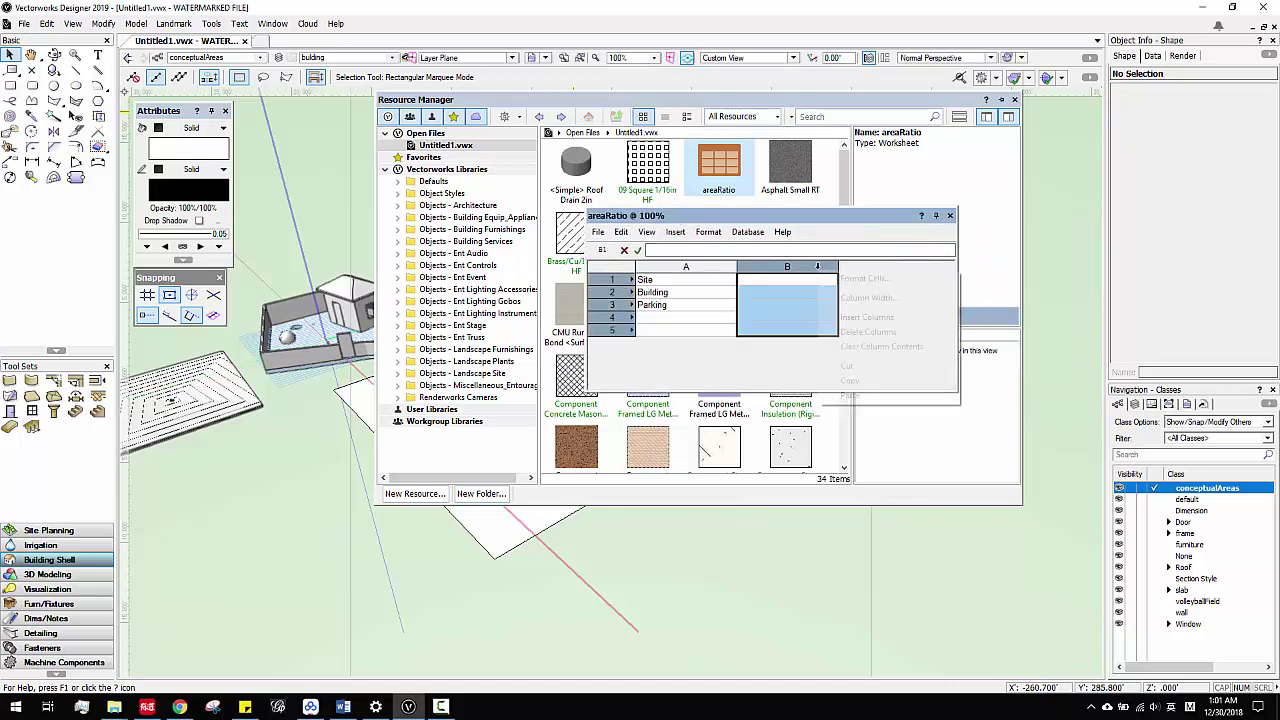
left_click(878, 317)
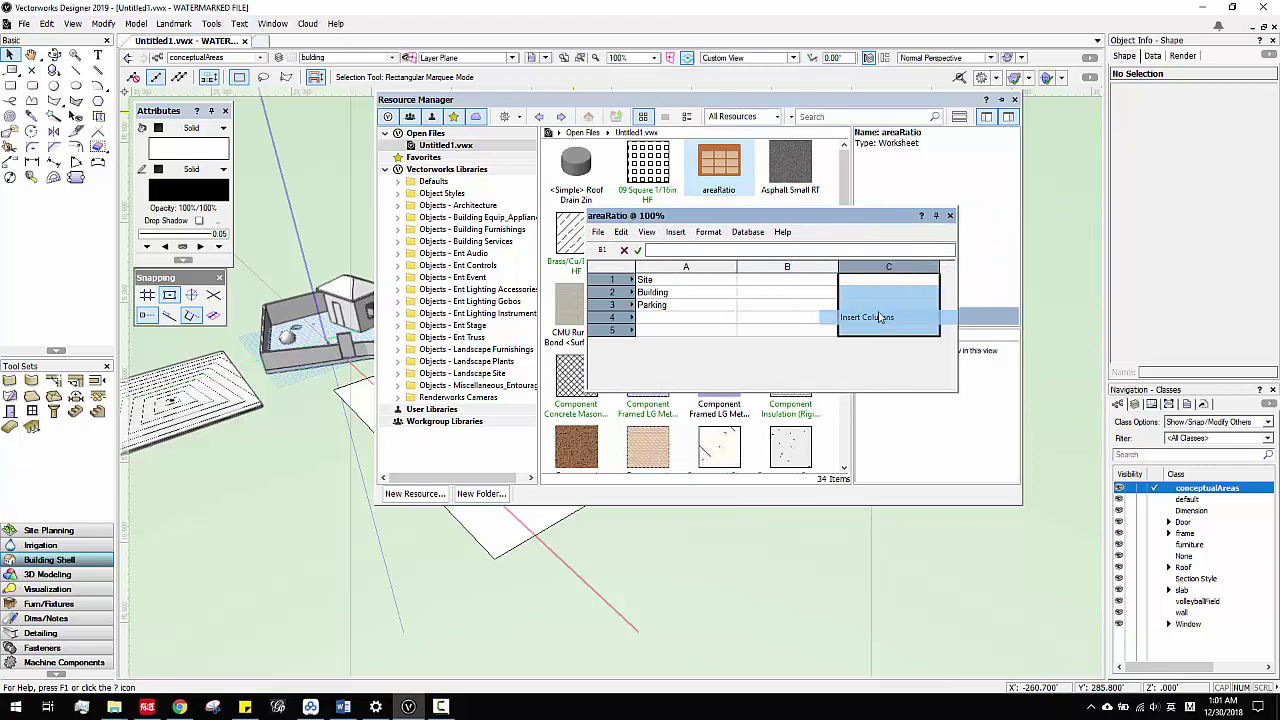
left_click(738, 276)
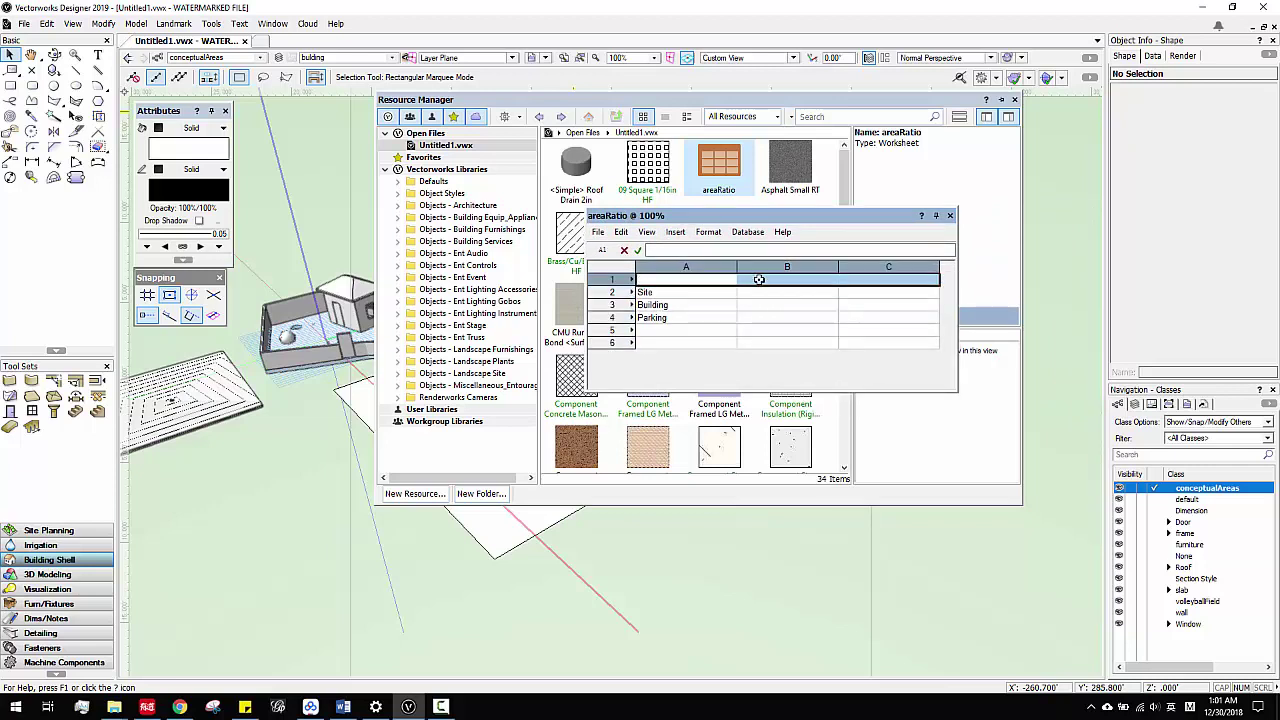
left_click(759, 279)
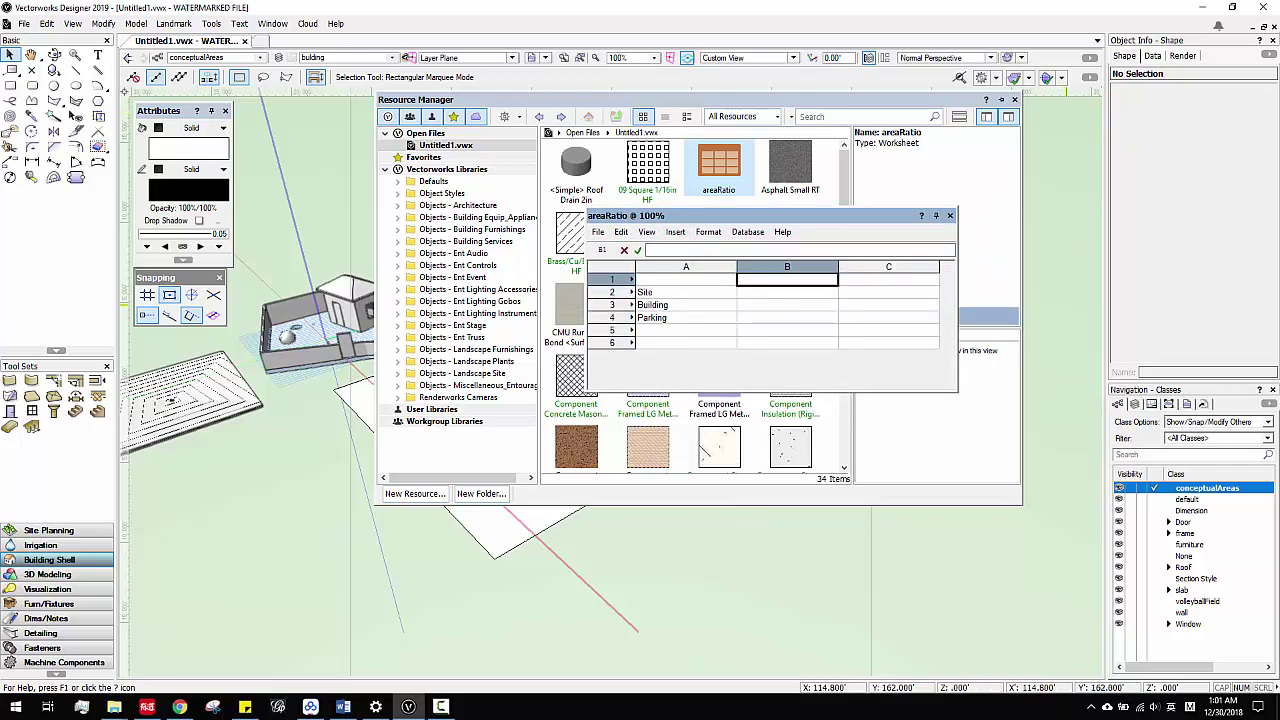
- Add the row label "Total" in cell A5, below Parking
left_click(670, 330)
left_click(670, 330)
type("Total")
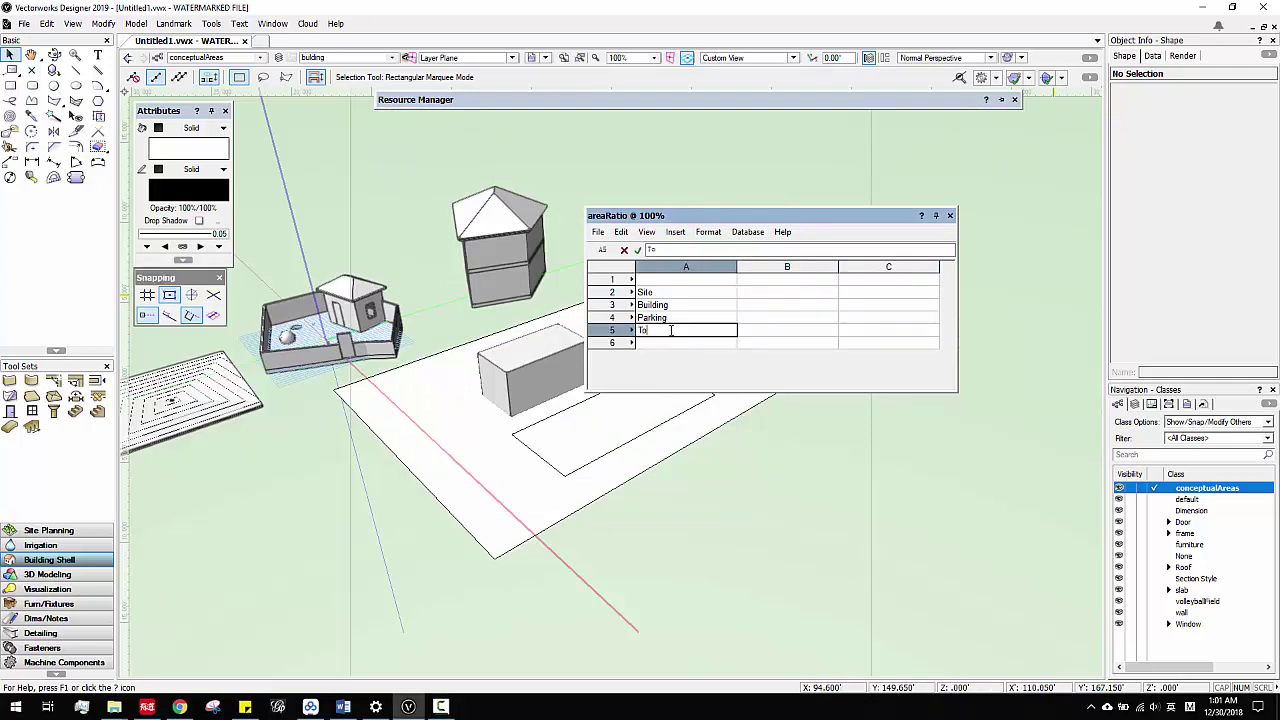
- Enter the column headings AREA in cell B1 and Percentage in cell C1 of the areaRatio worksheet
left_click(758, 279)
left_click(760, 279)
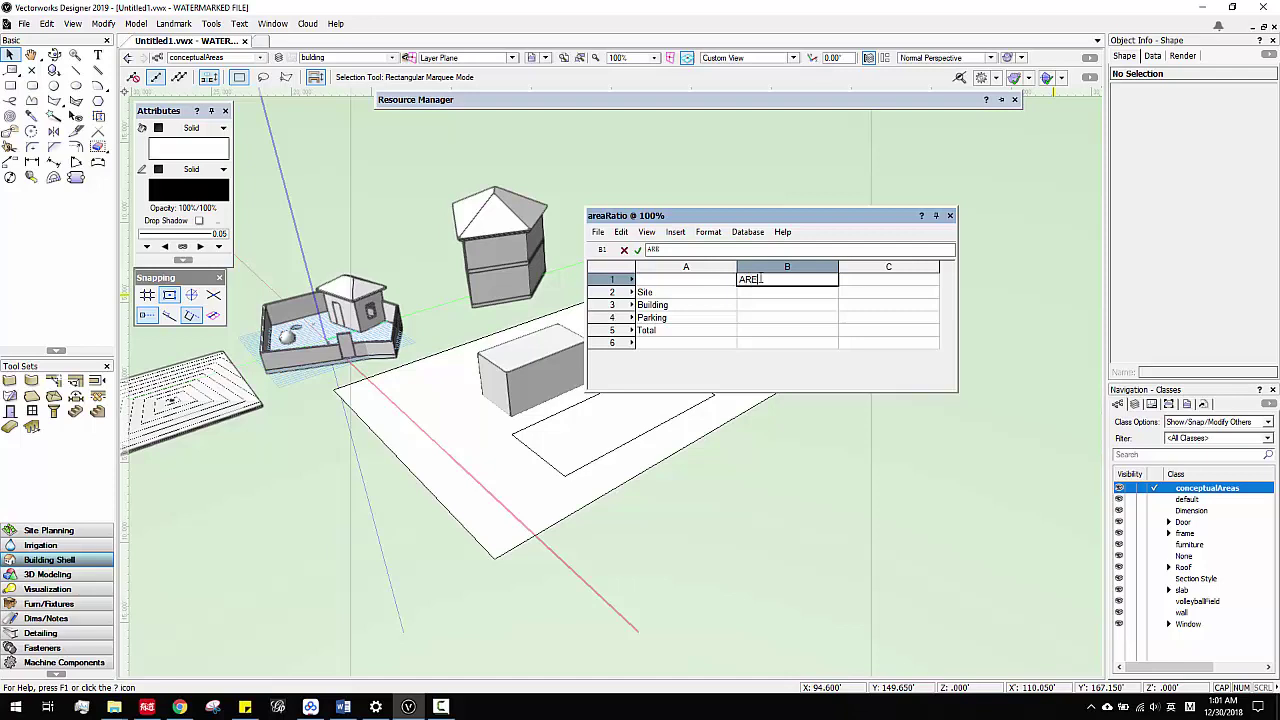
key("Tab")
type("P")
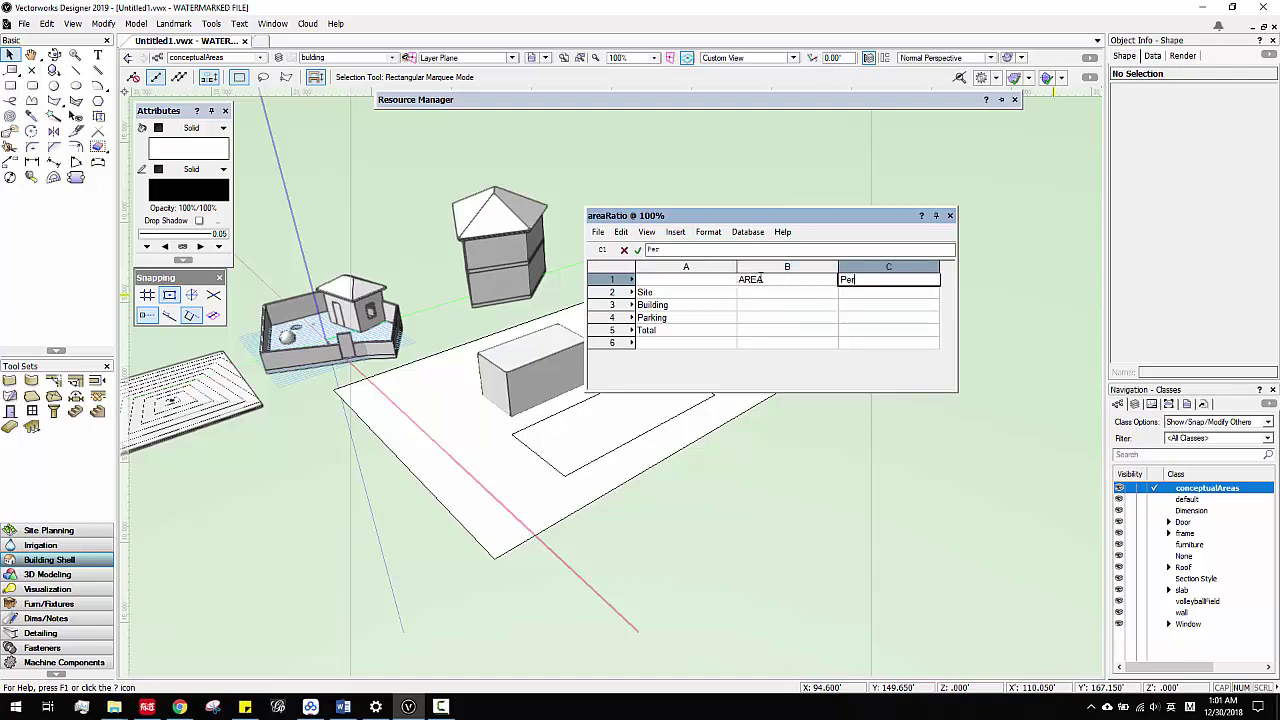
key("Return")
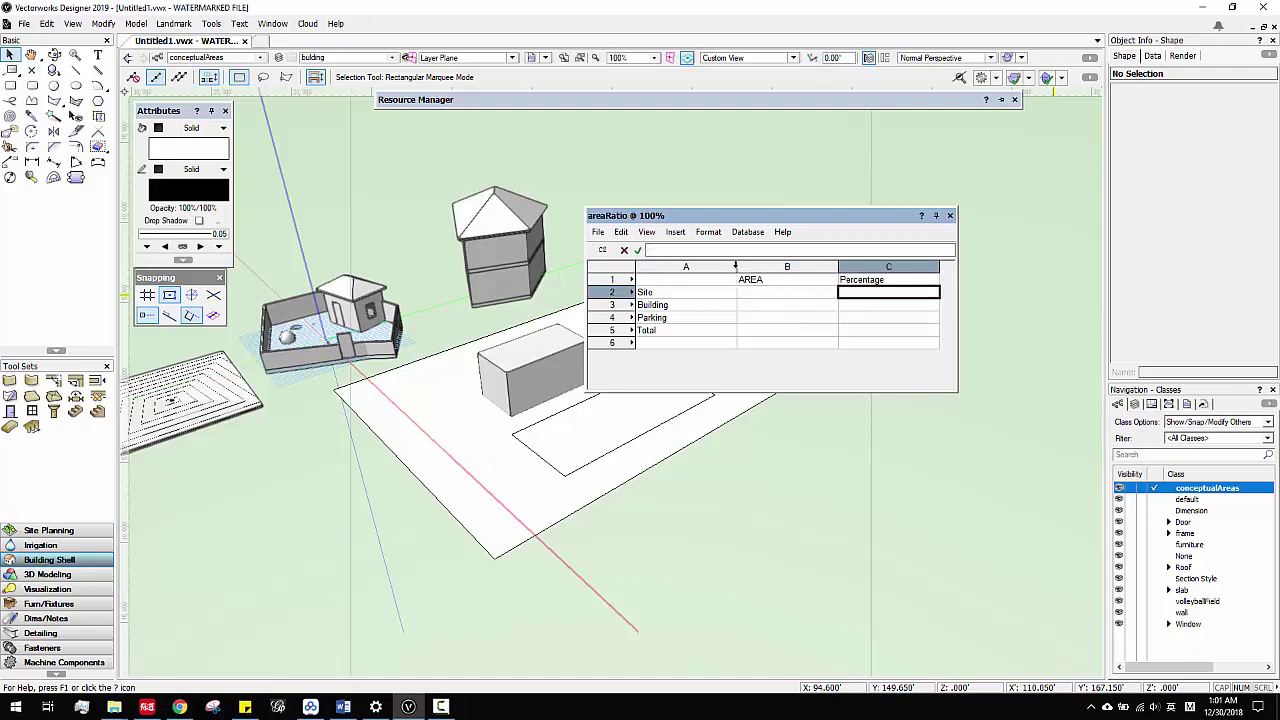
left_click(745, 333)
left_click(877, 333)
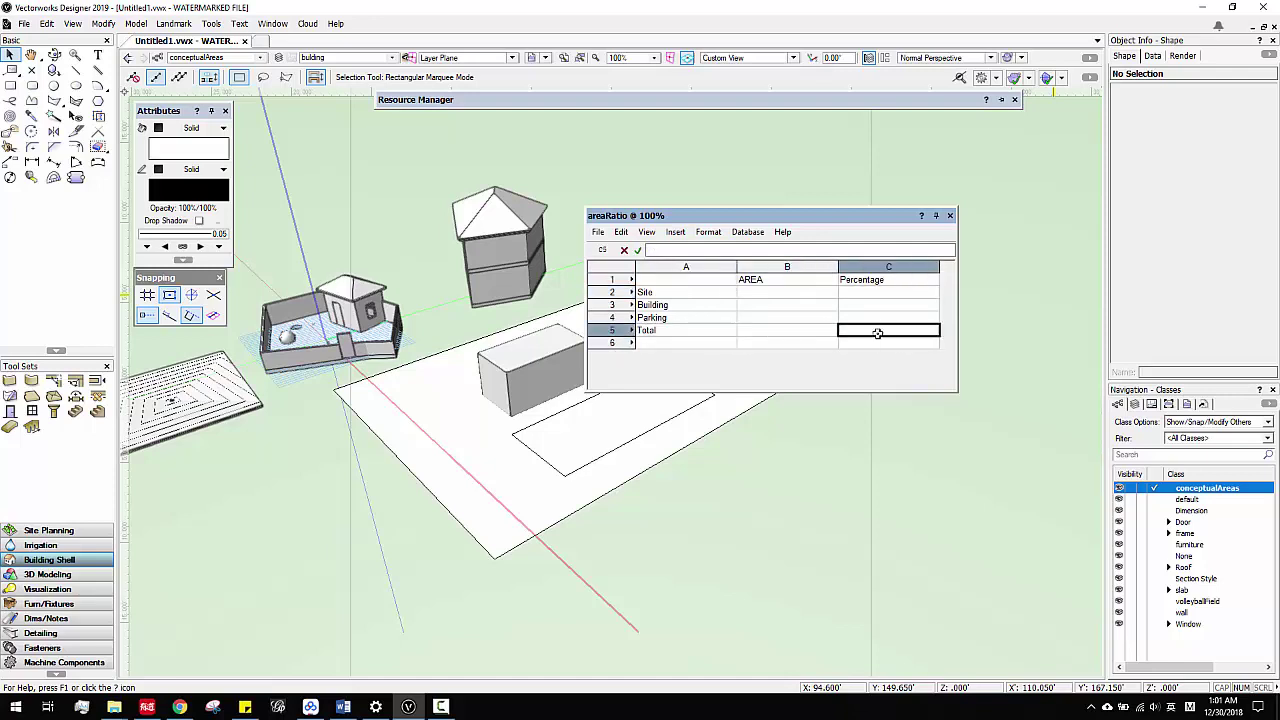
left_click(765, 330)
left_click(700, 330)
- Move the worksheet window clear of the site shape and insert the Area function into cell B2 of the Site row
left_click(747, 291)
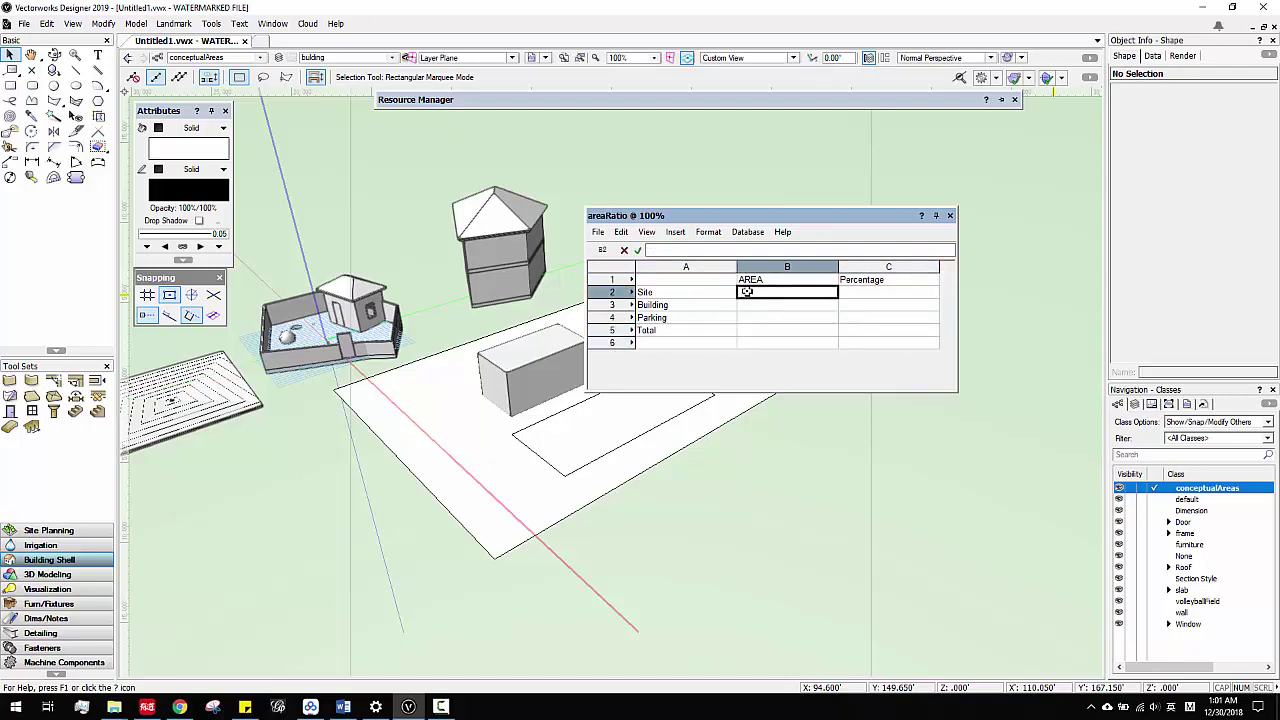
left_click_drag(708, 215, 776, 150)
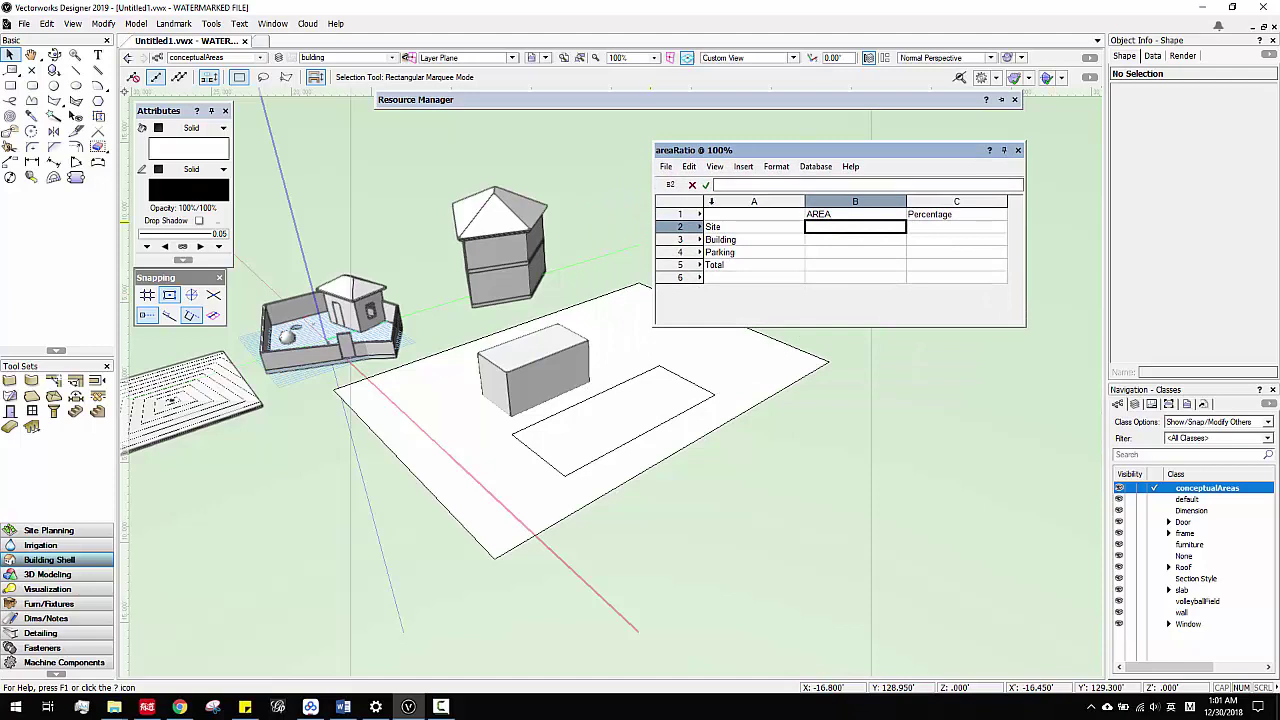
left_click(741, 167)
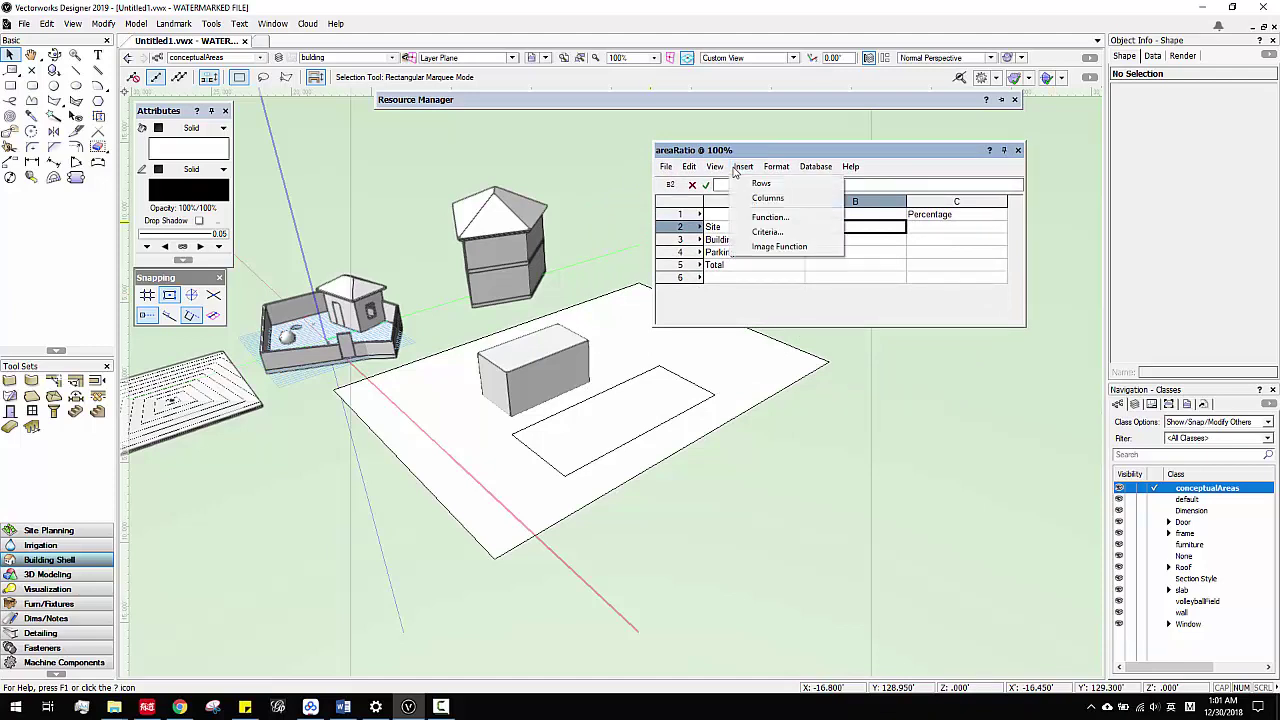
left_click(769, 217)
scroll(594, 285, "down", 10)
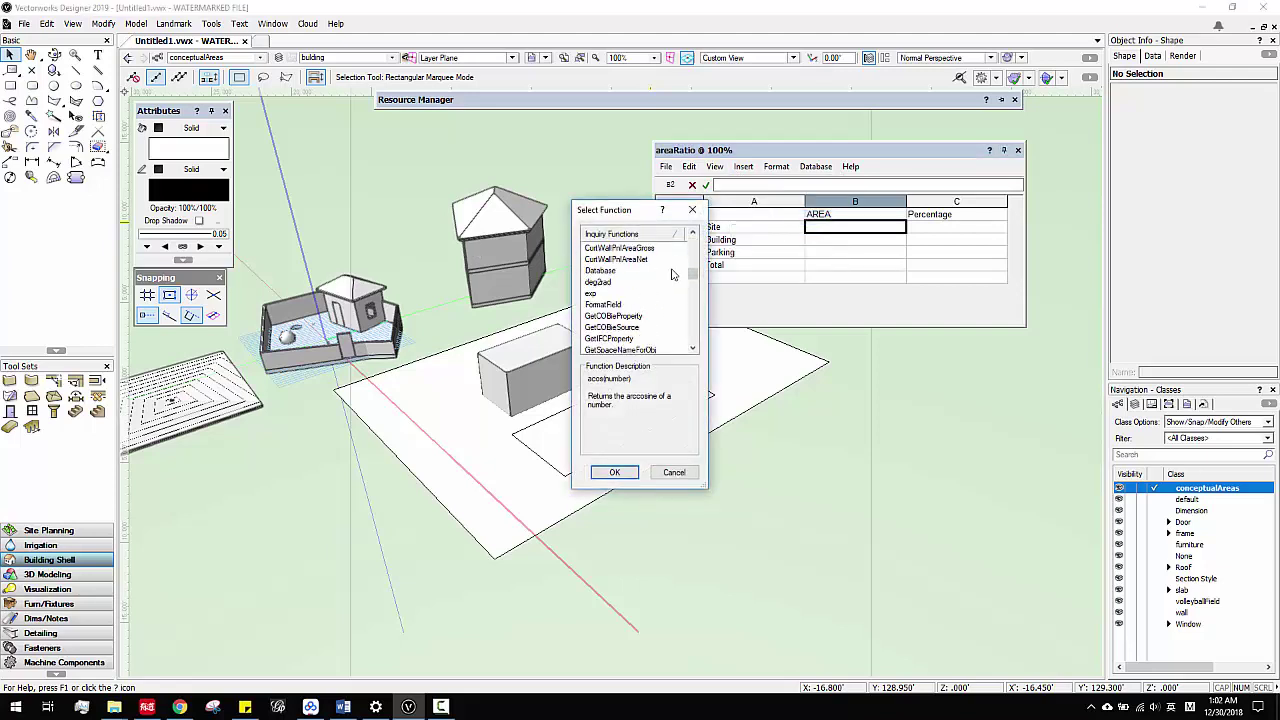
left_click_drag(692, 276, 701, 343)
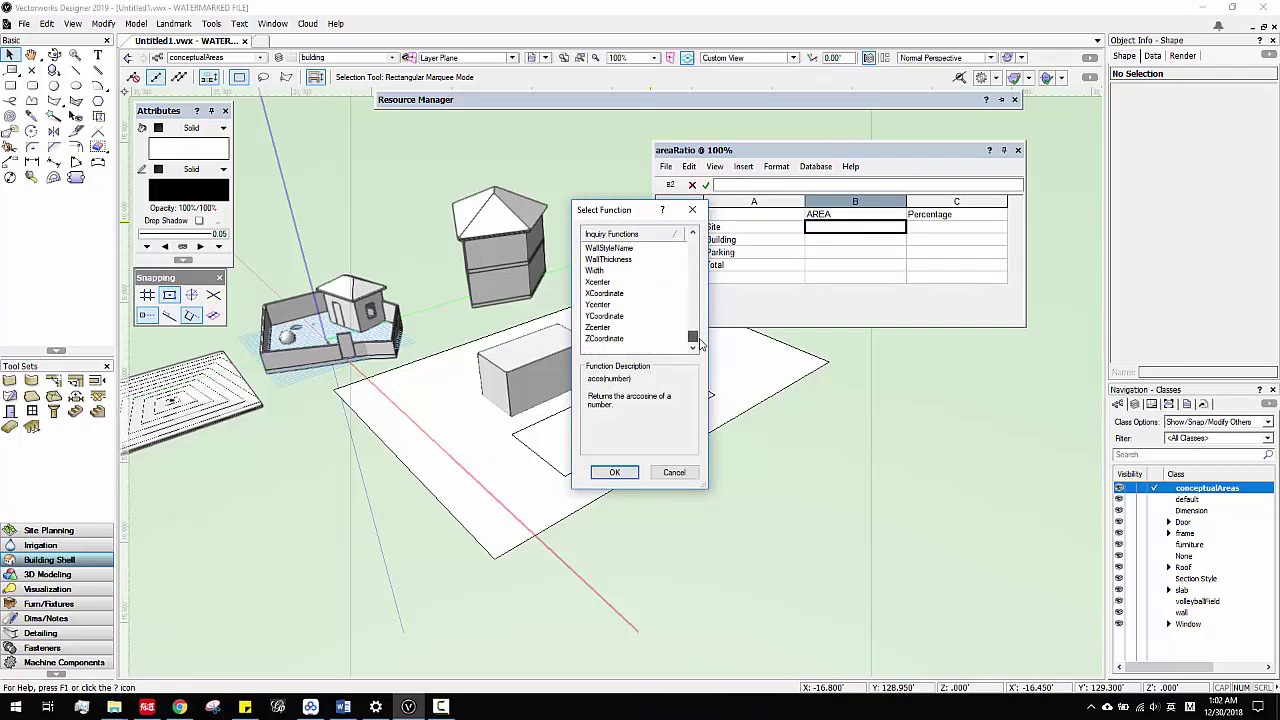
scroll(640, 260, "up", 20)
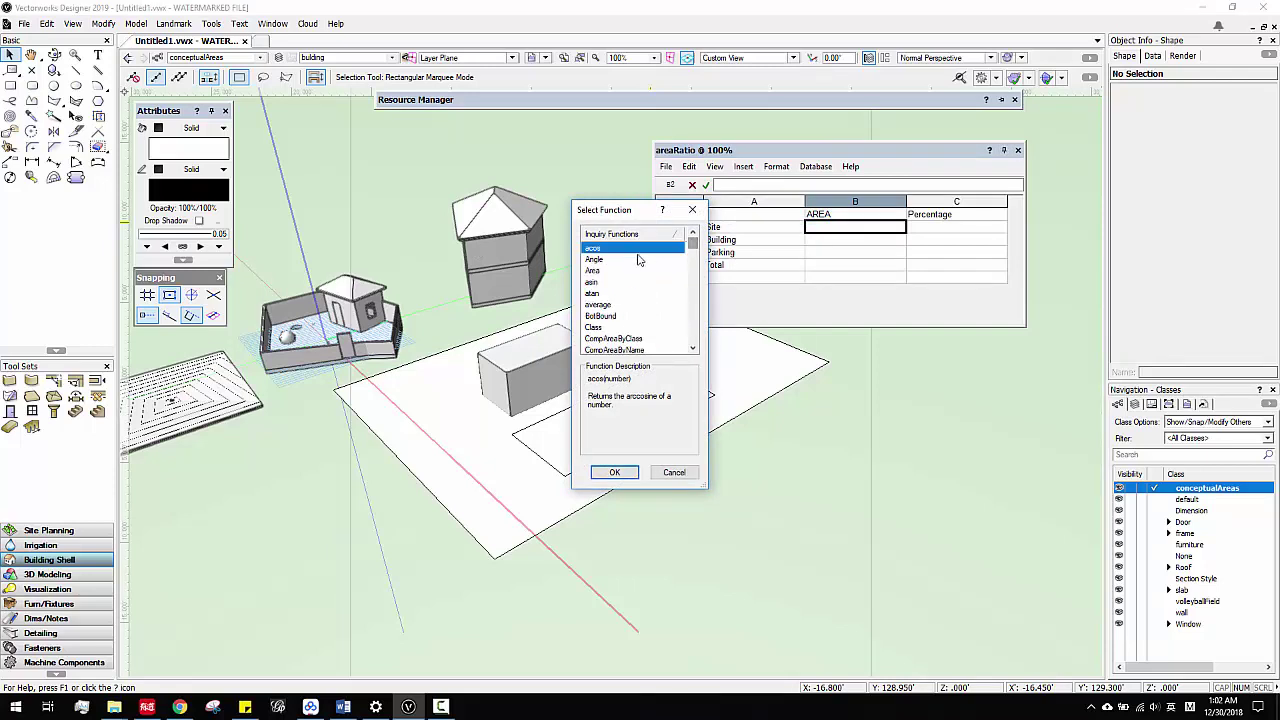
left_click(606, 271)
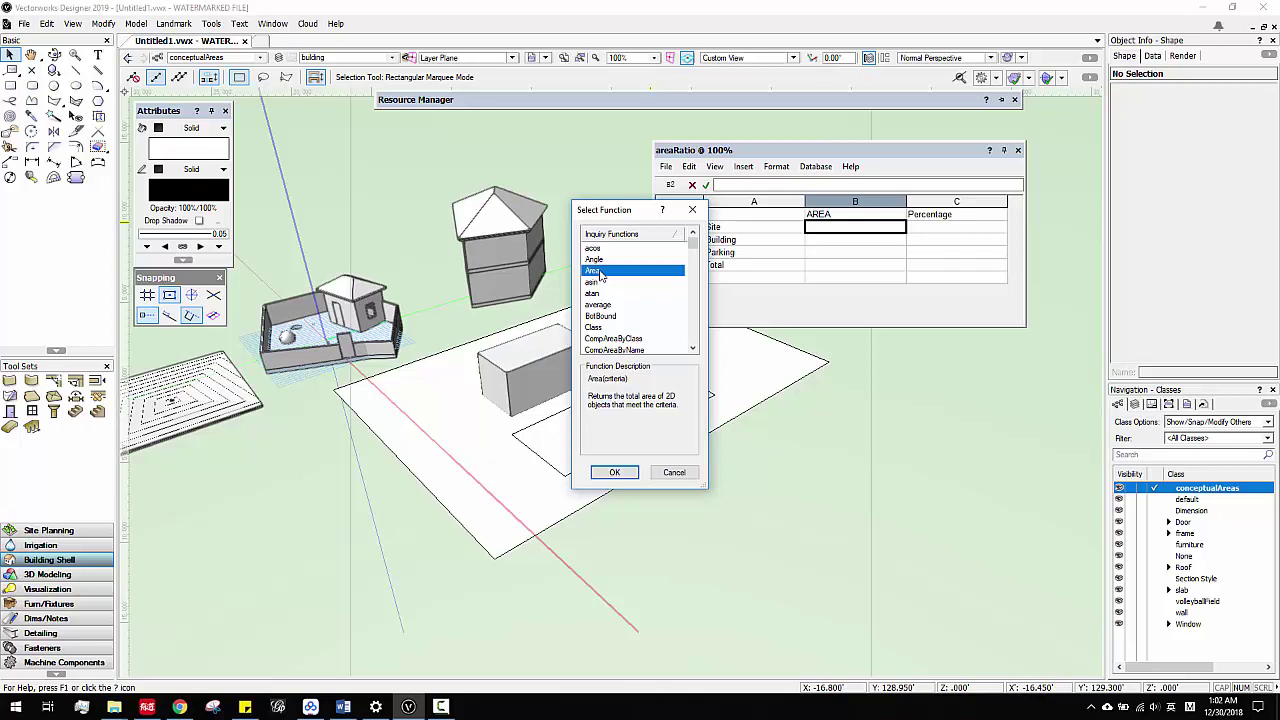
left_click(614, 472)
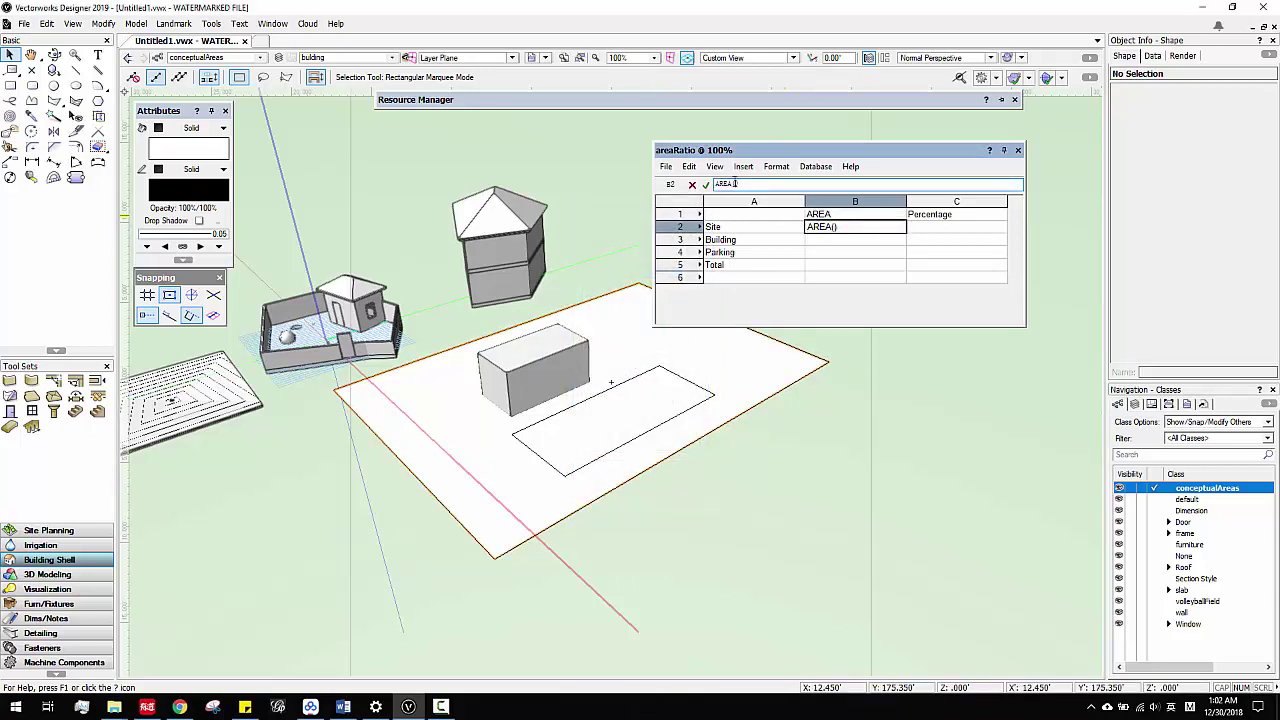
- Complete cell B2 as an AREA formula with the criterion Name is "site", excluding components of non-referenced and referenced design layer viewports
left_click(743, 166)
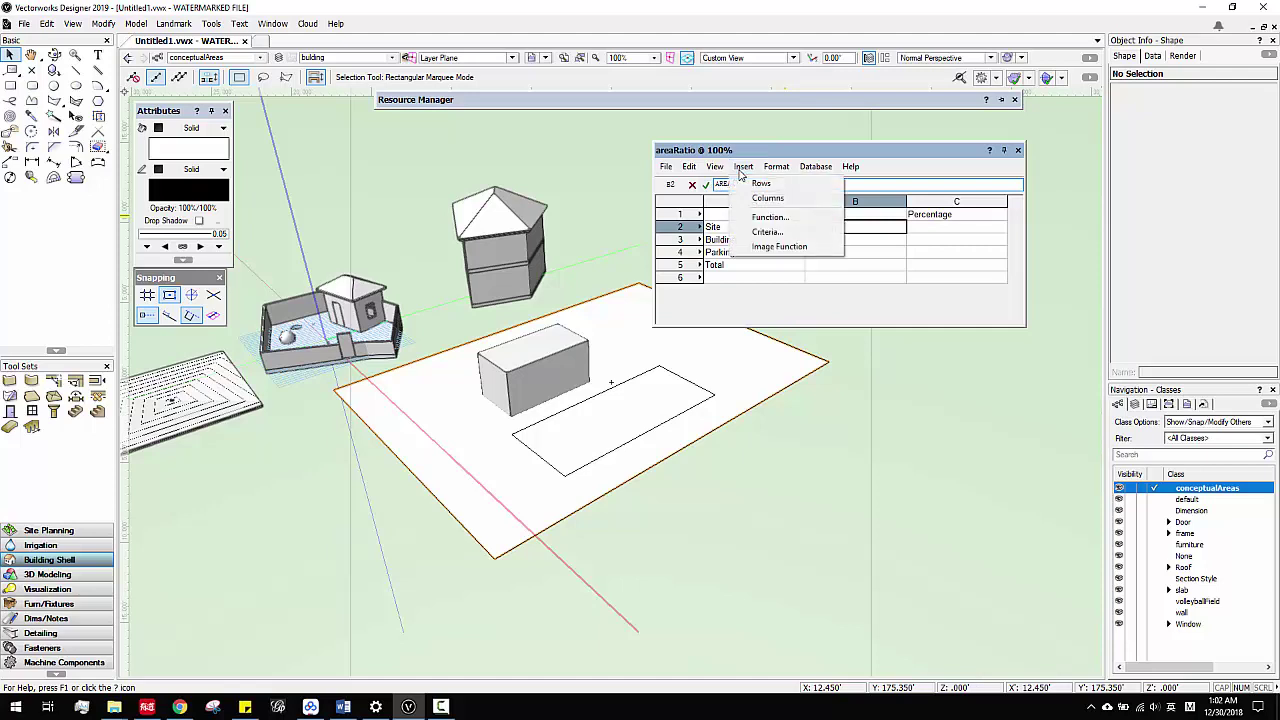
left_click(767, 232)
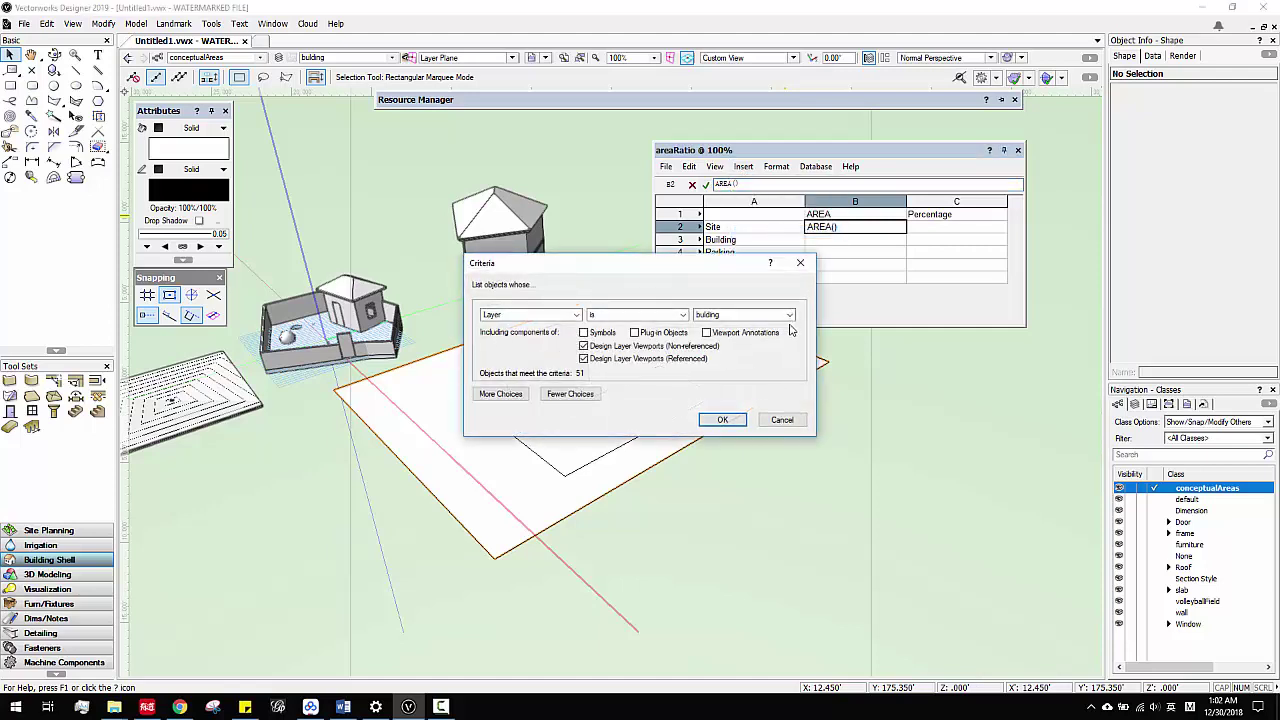
left_click(585, 358)
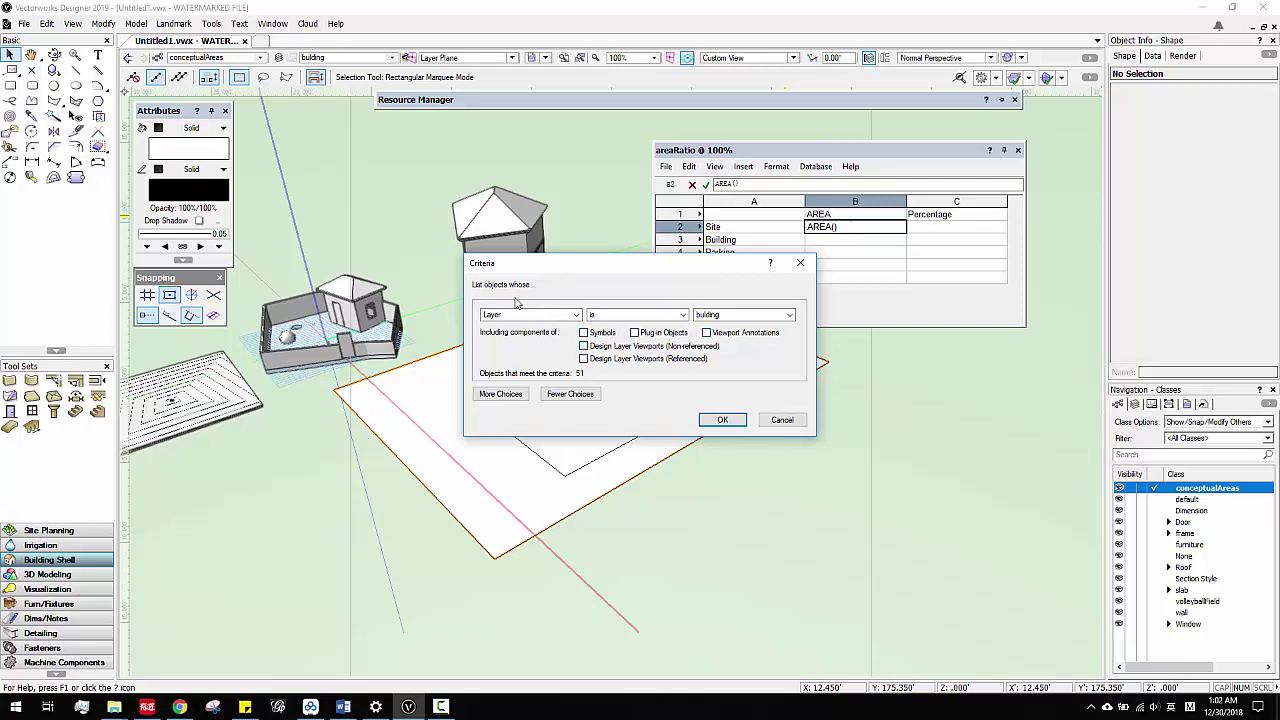
left_click(562, 318)
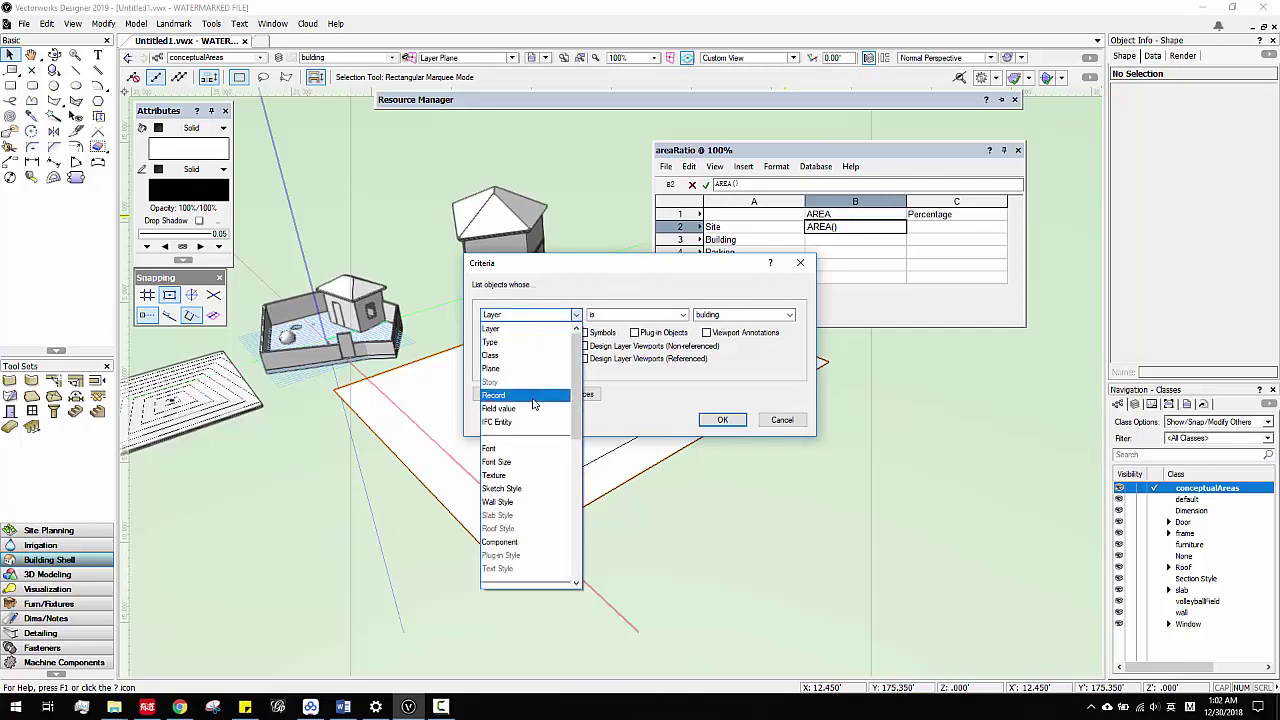
scroll(510, 480, "down", 9)
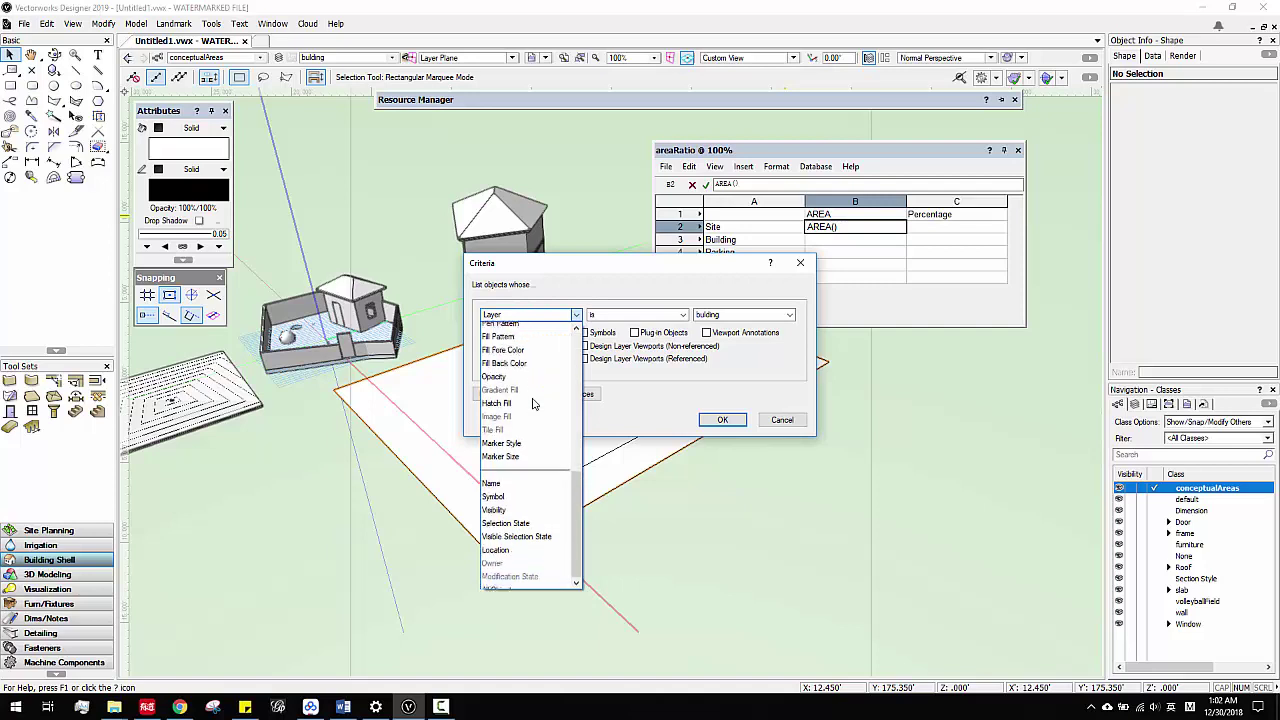
left_click(505, 475)
left_click(731, 315)
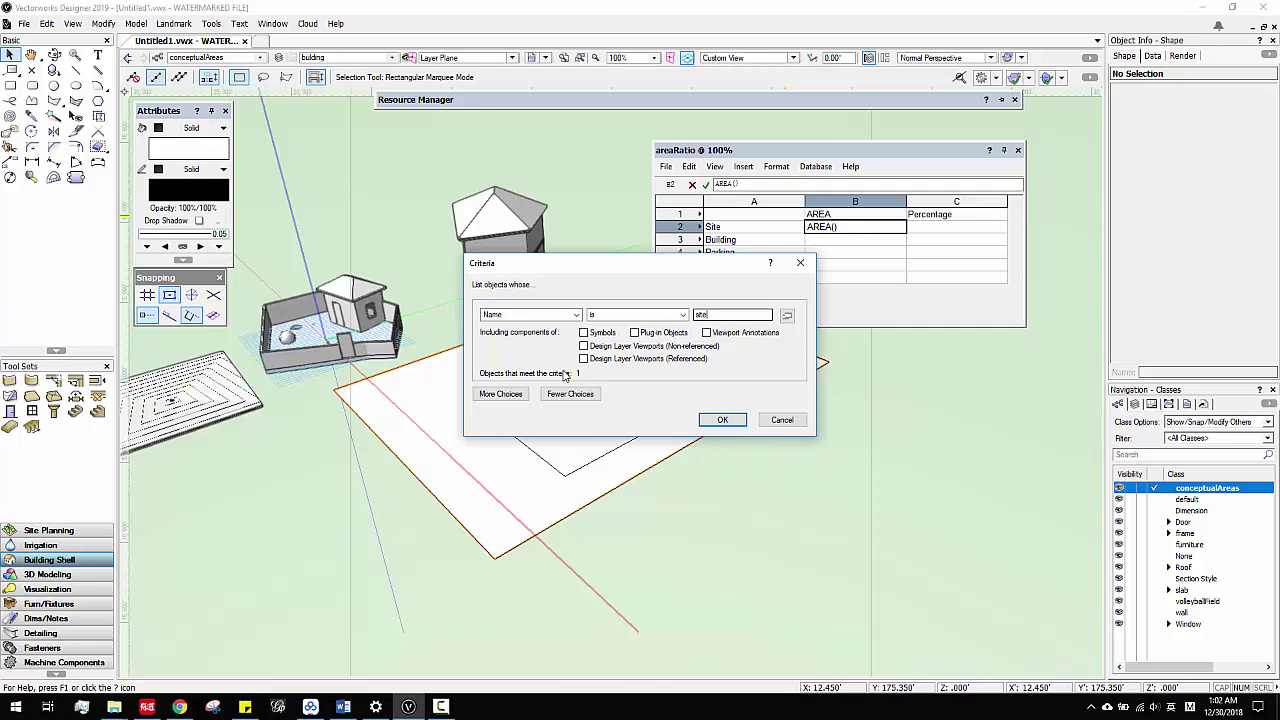
left_click(722, 420)
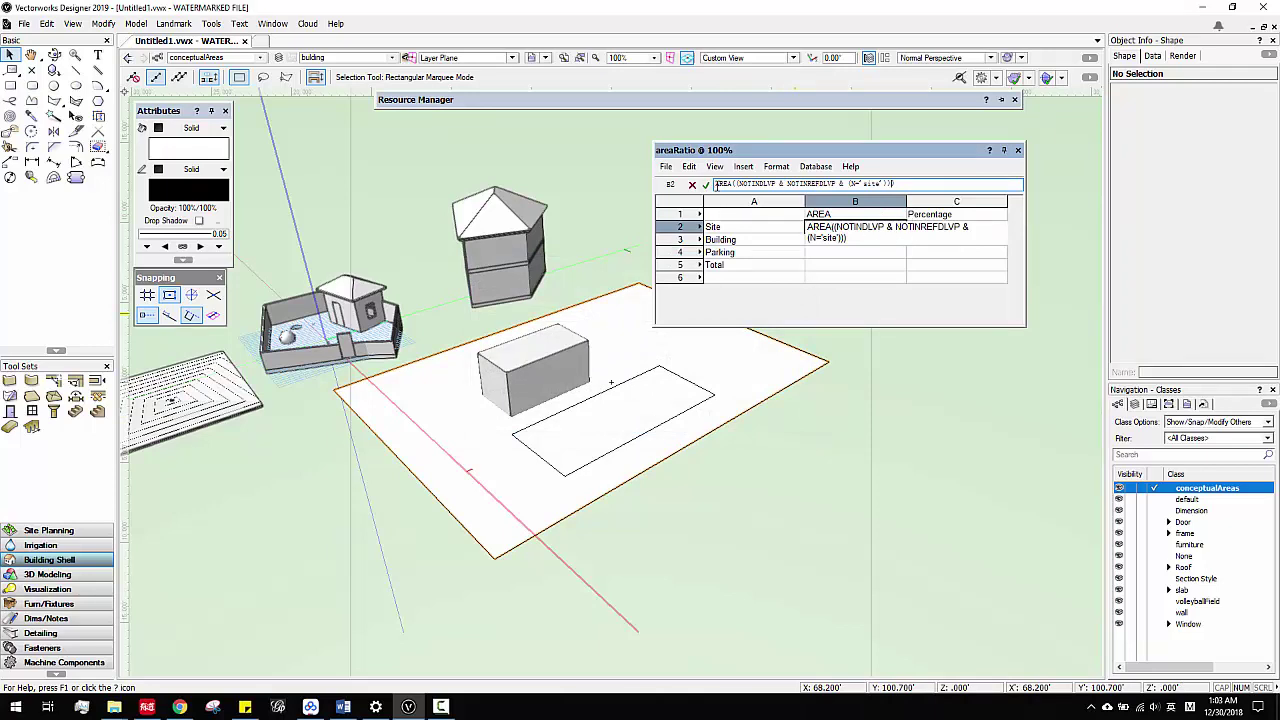
type("=")
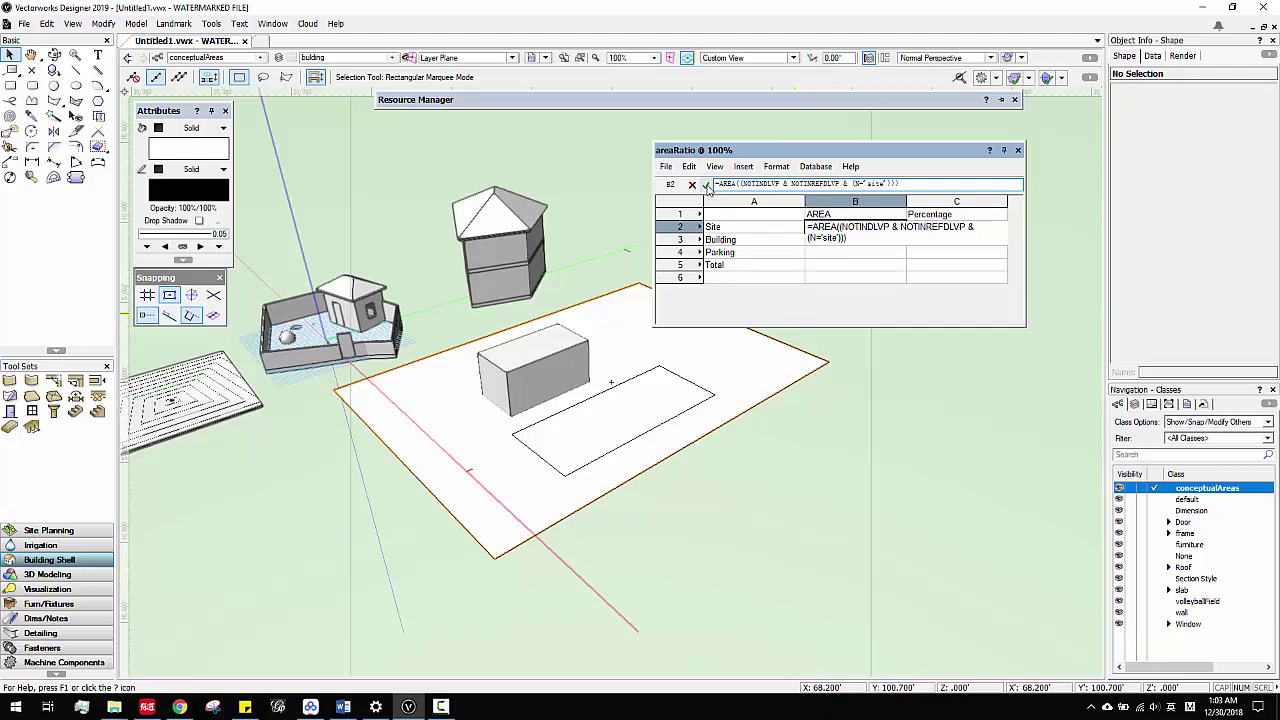
left_click(706, 185)
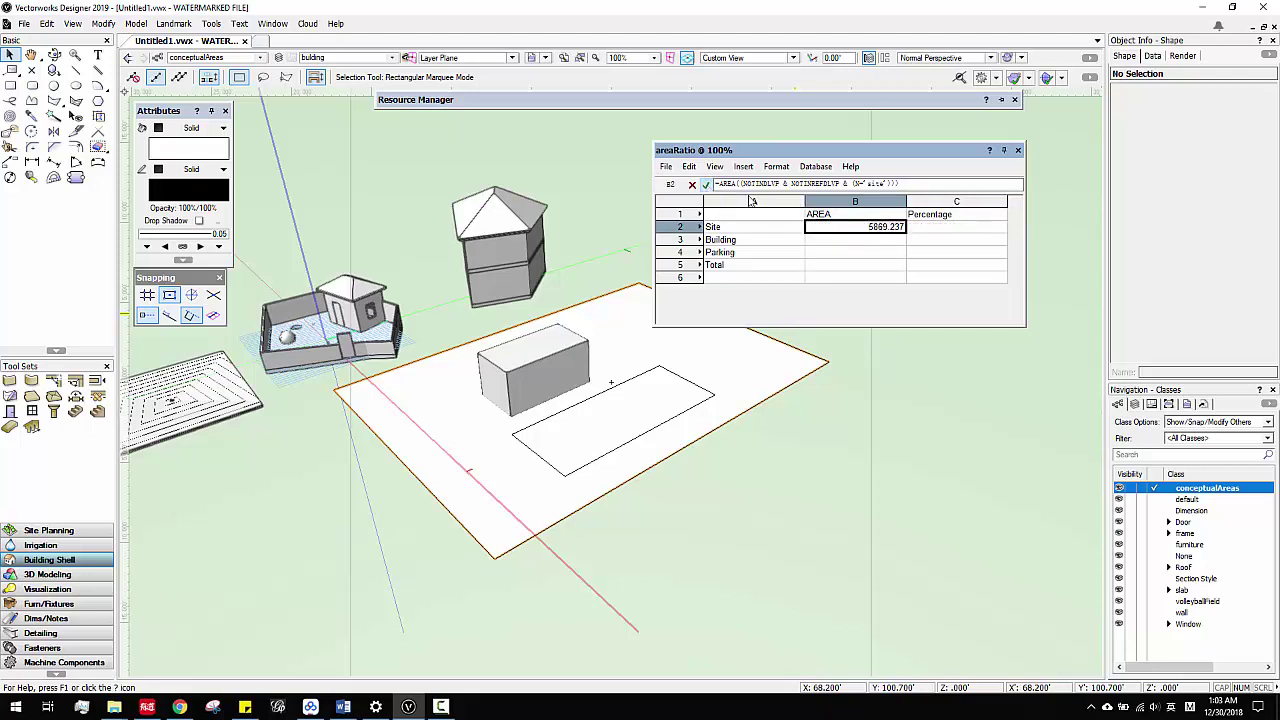
- Format the site area in cell B2 with the Dimension Area number format
left_click(862, 226)
right_click(858, 226)
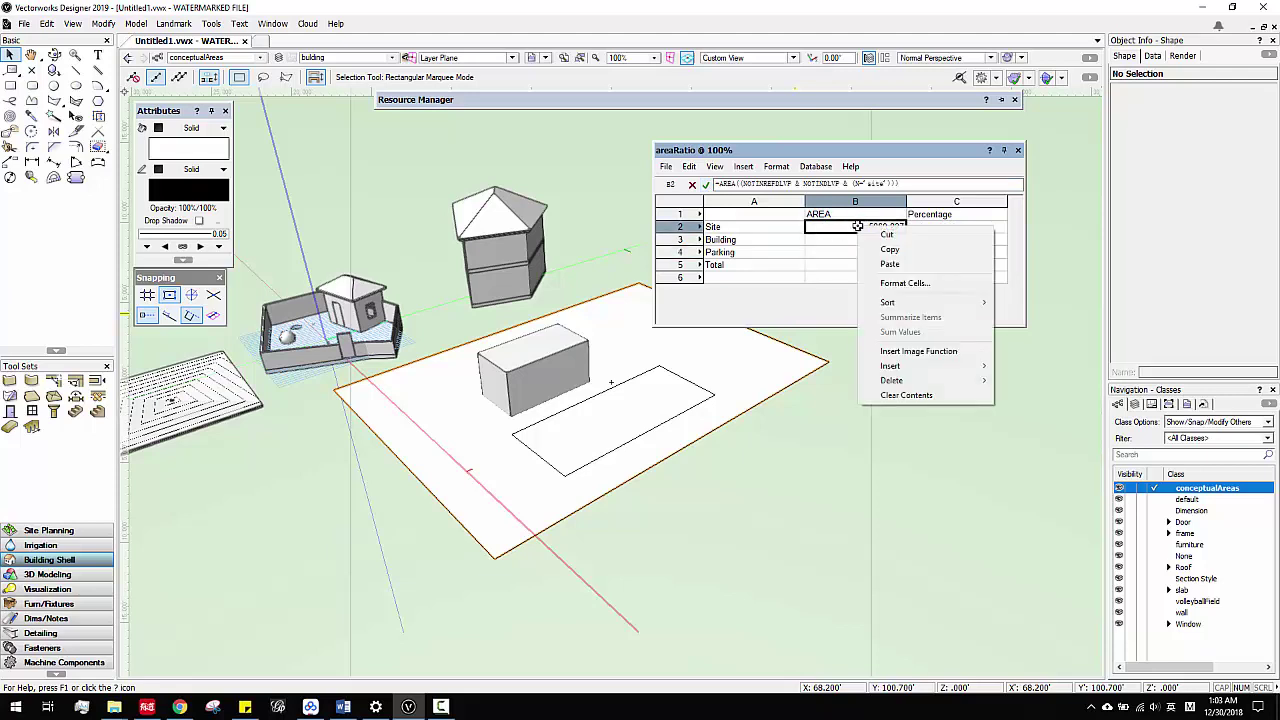
left_click(922, 284)
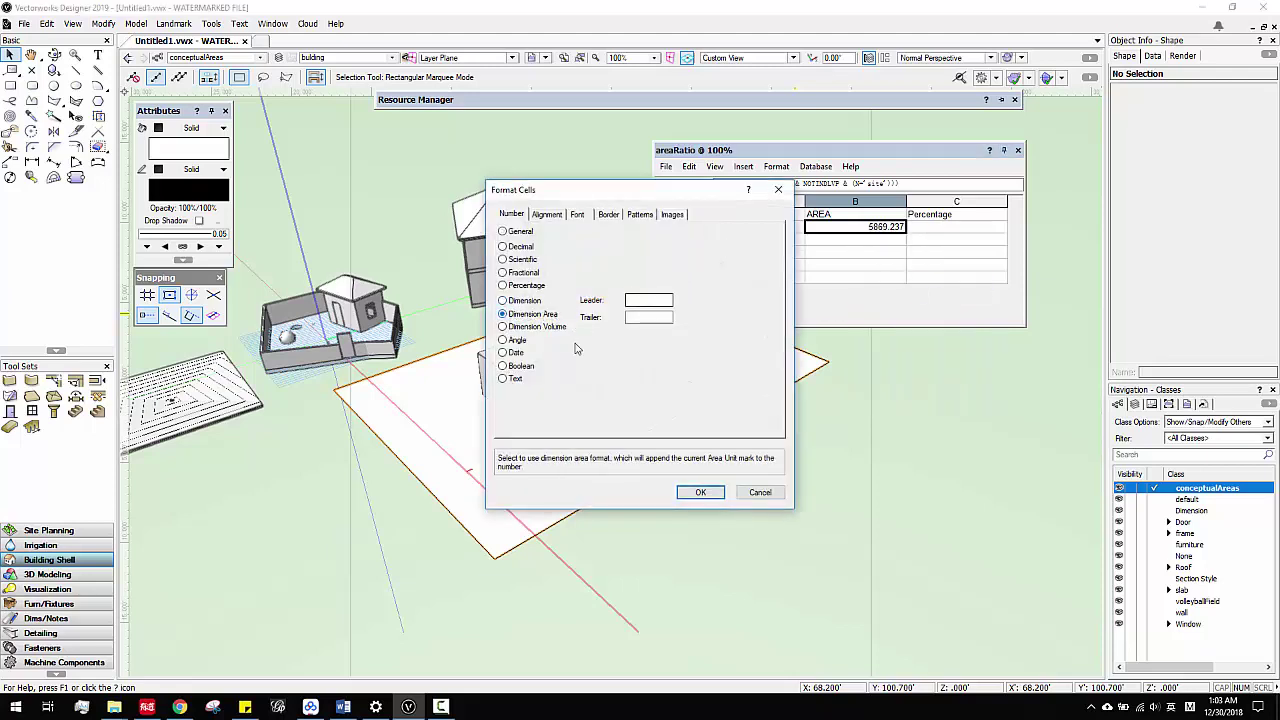
left_click(701, 492)
left_click(871, 237)
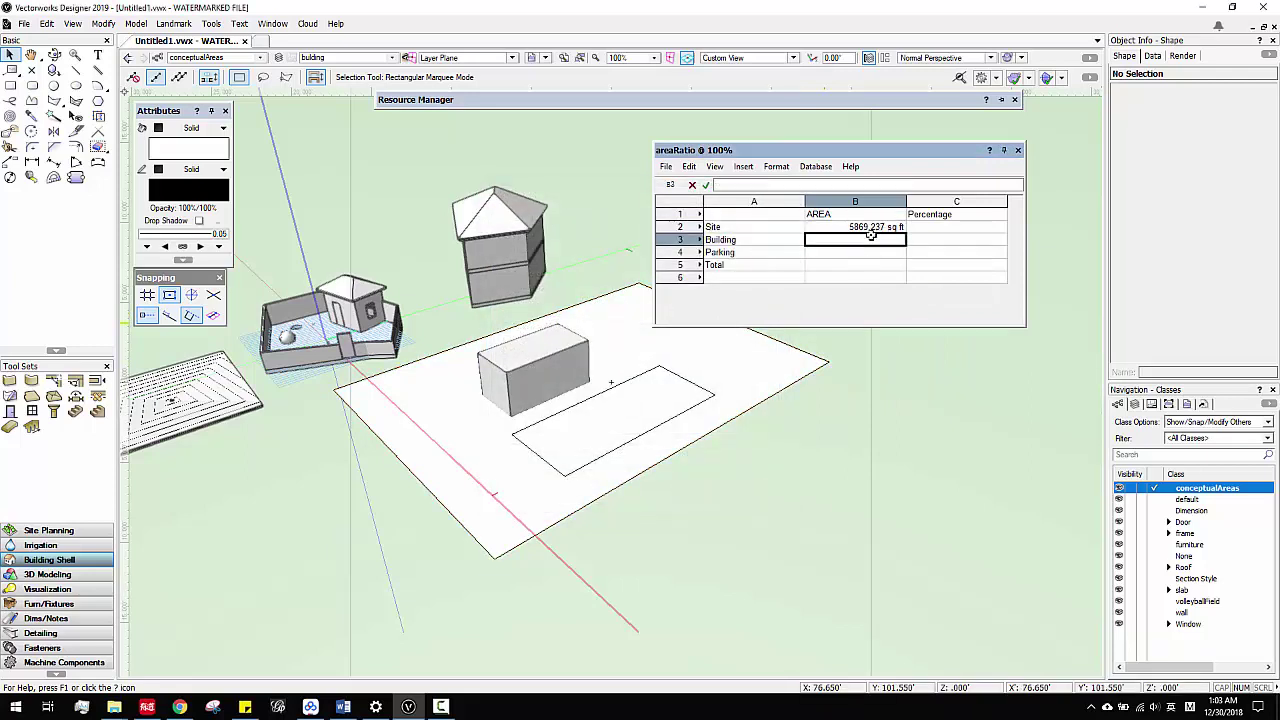
- Copy the site area formula from cell B2 into cells B3 and B4 for Building and Parking
left_click(897, 228)
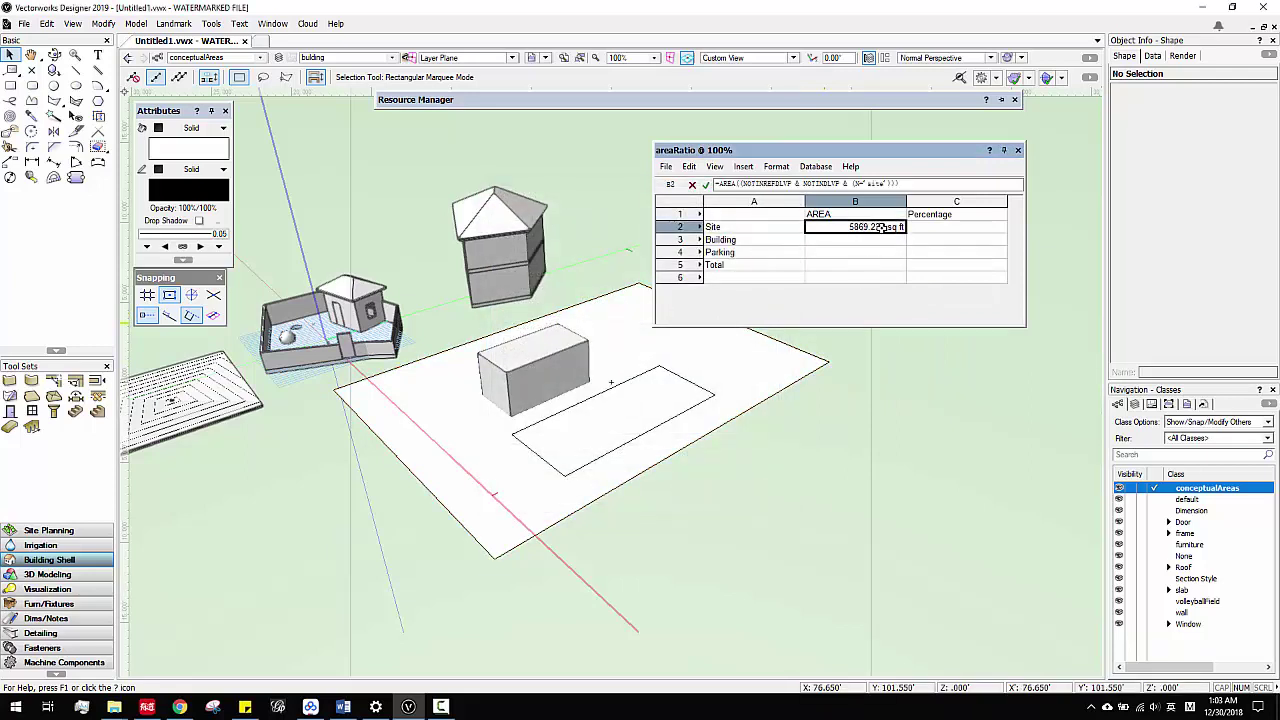
left_click(881, 240)
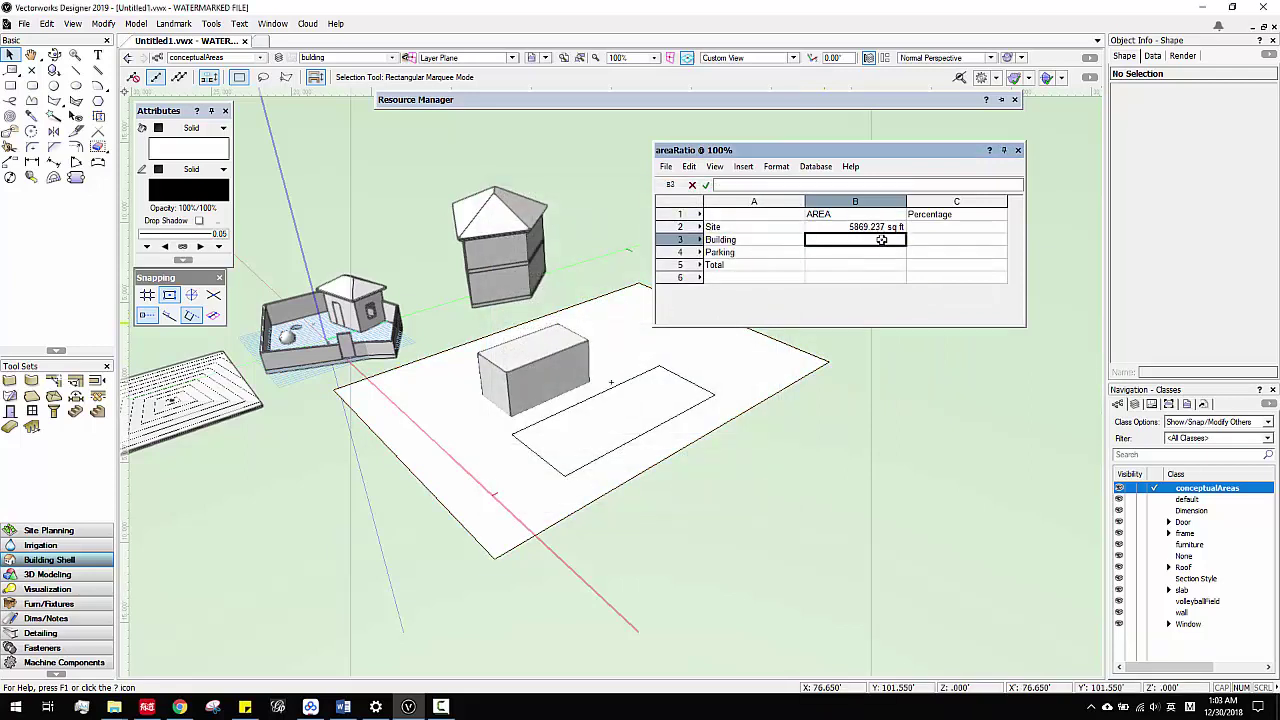
type("5869.237 sq ft")
left_click(859, 255)
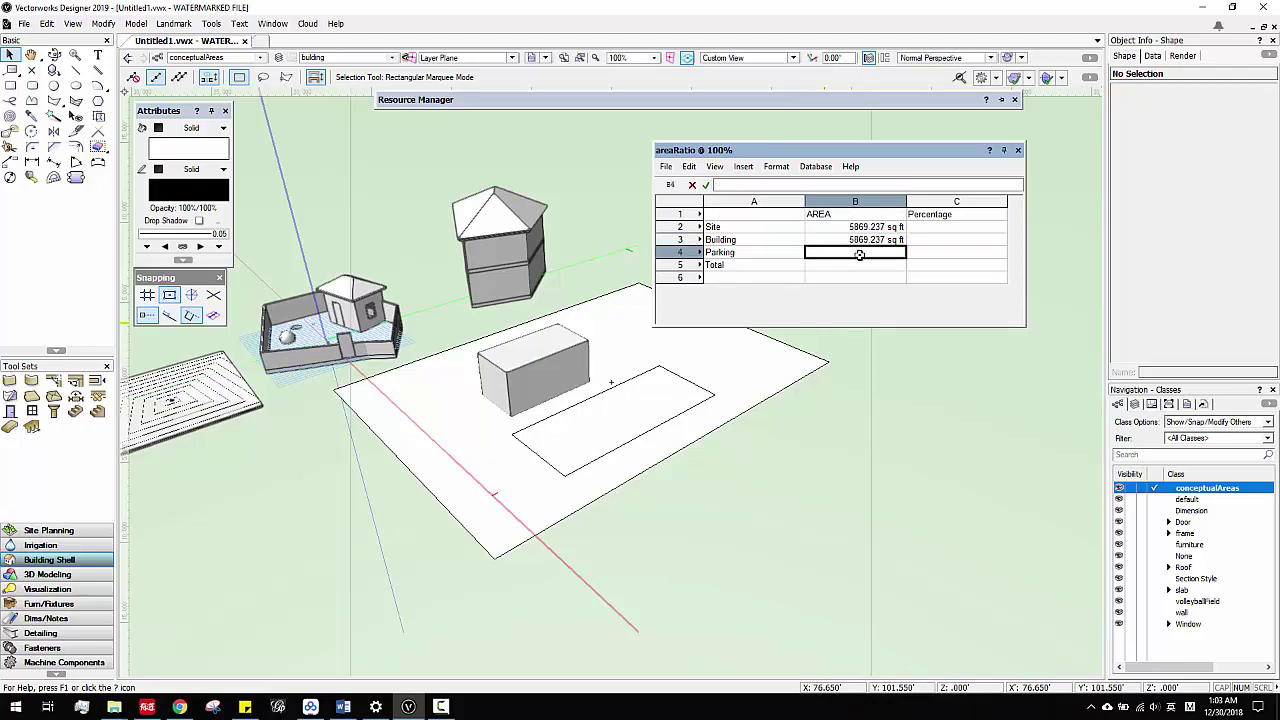
type("=AREA((NOTINREFDLVP & NOTINDLVP & (N='site')))")
- Change the name criterion in the copied AREA formulas to "building" in cell B3 and "parking" in cell B4
left_click(886, 240)
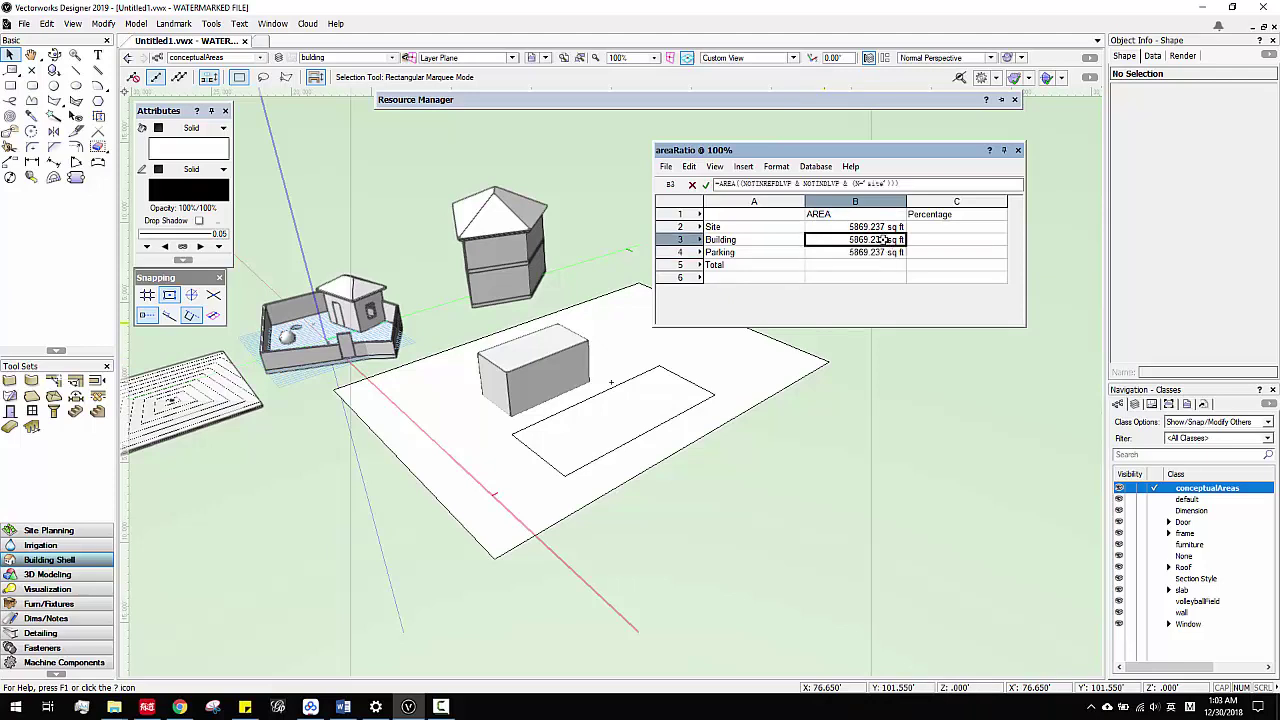
left_click(870, 184)
left_click_drag(867, 184, 881, 184)
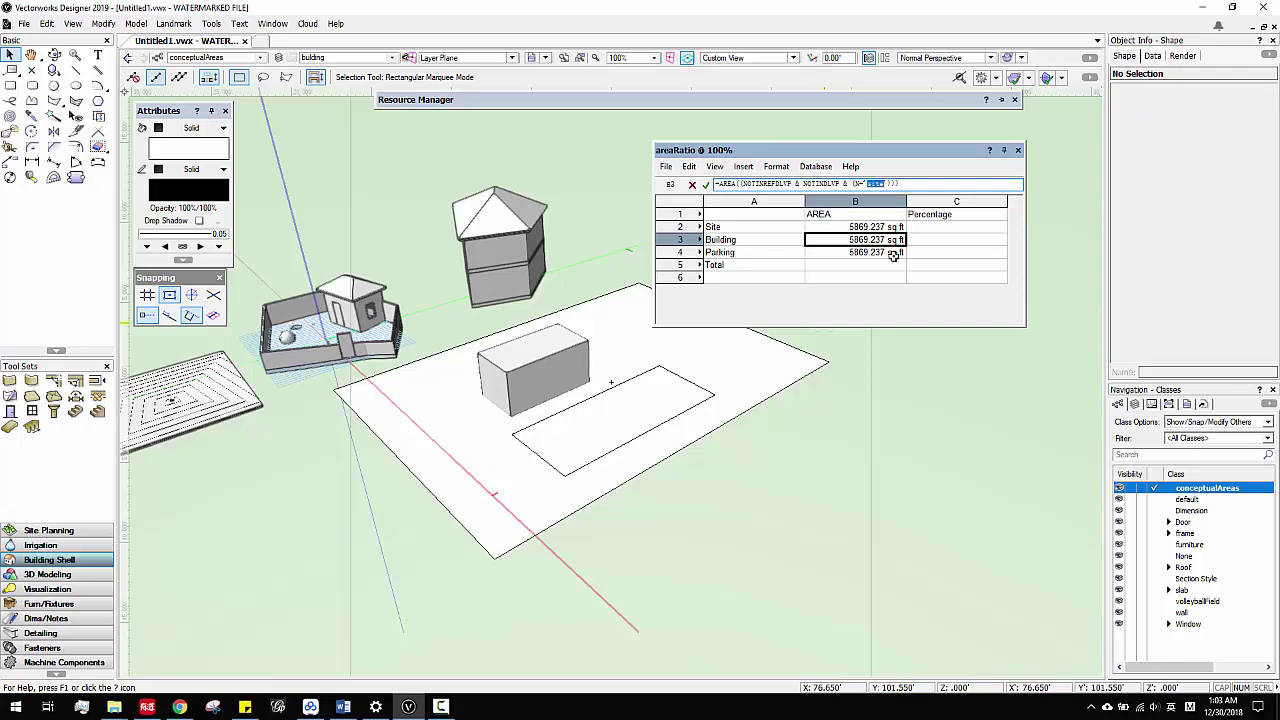
type("building")
key("Return")
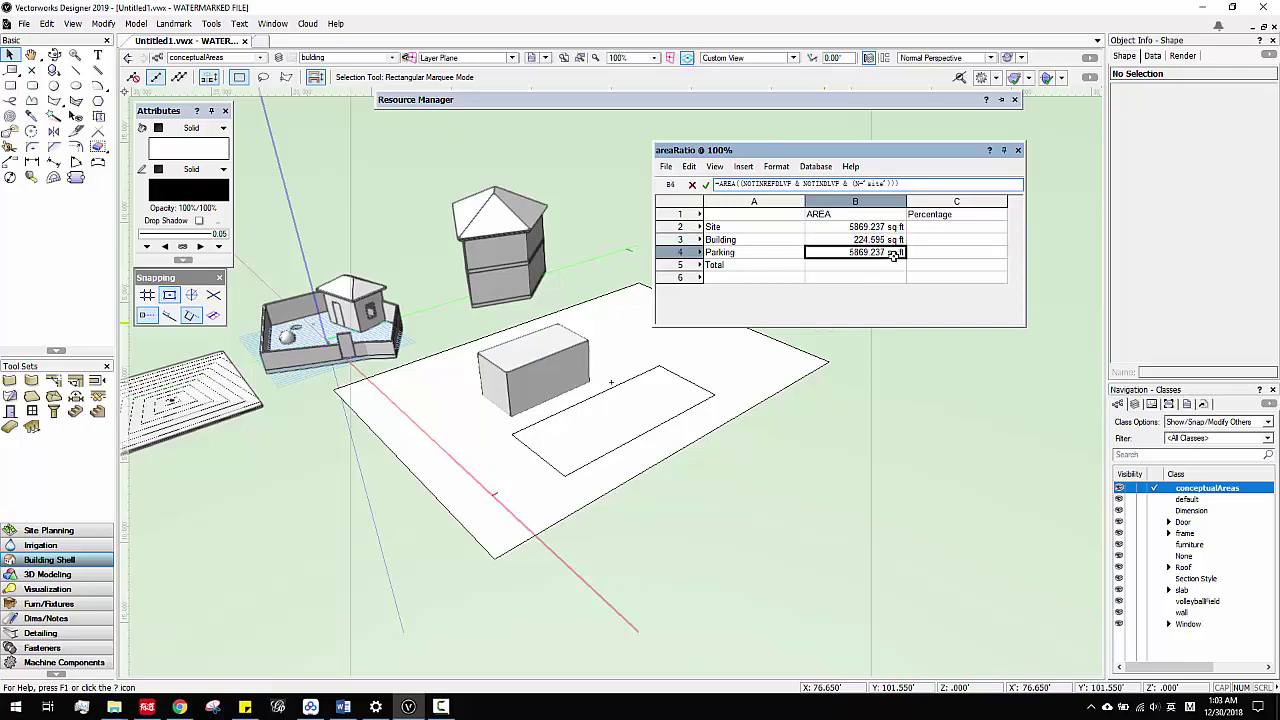
left_click_drag(867, 184, 881, 184)
type("parking")
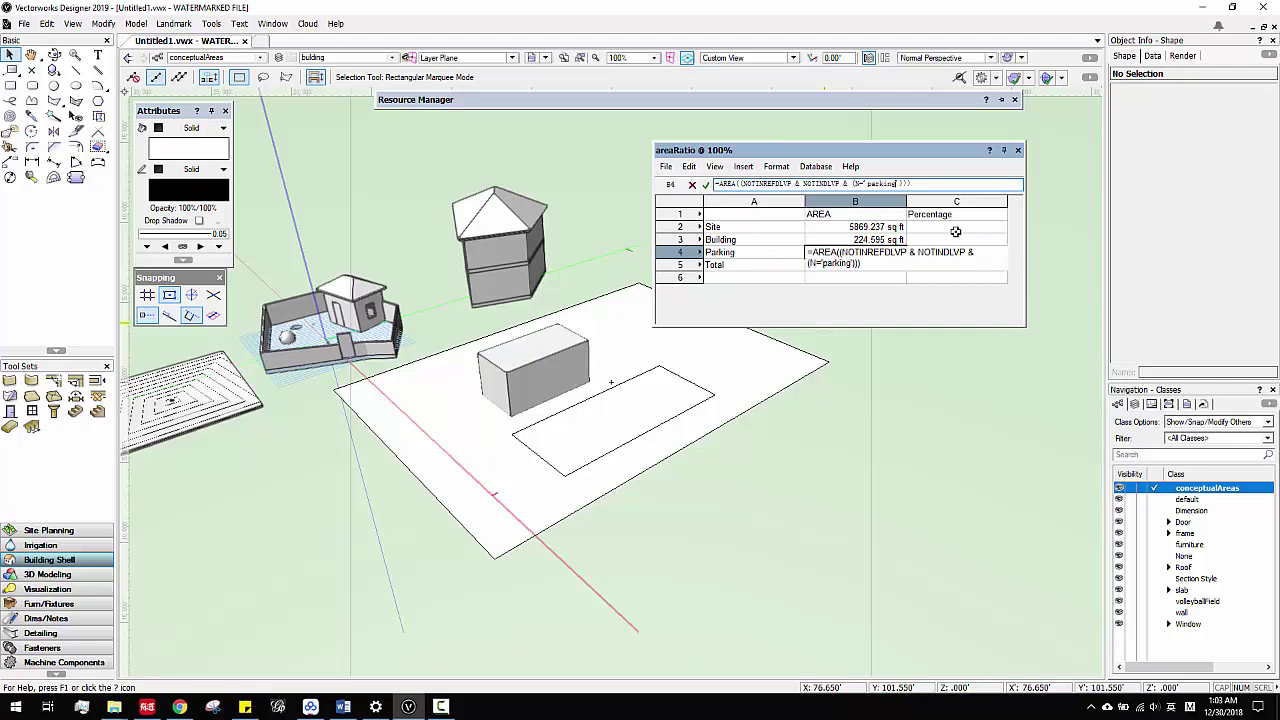
key("Return")
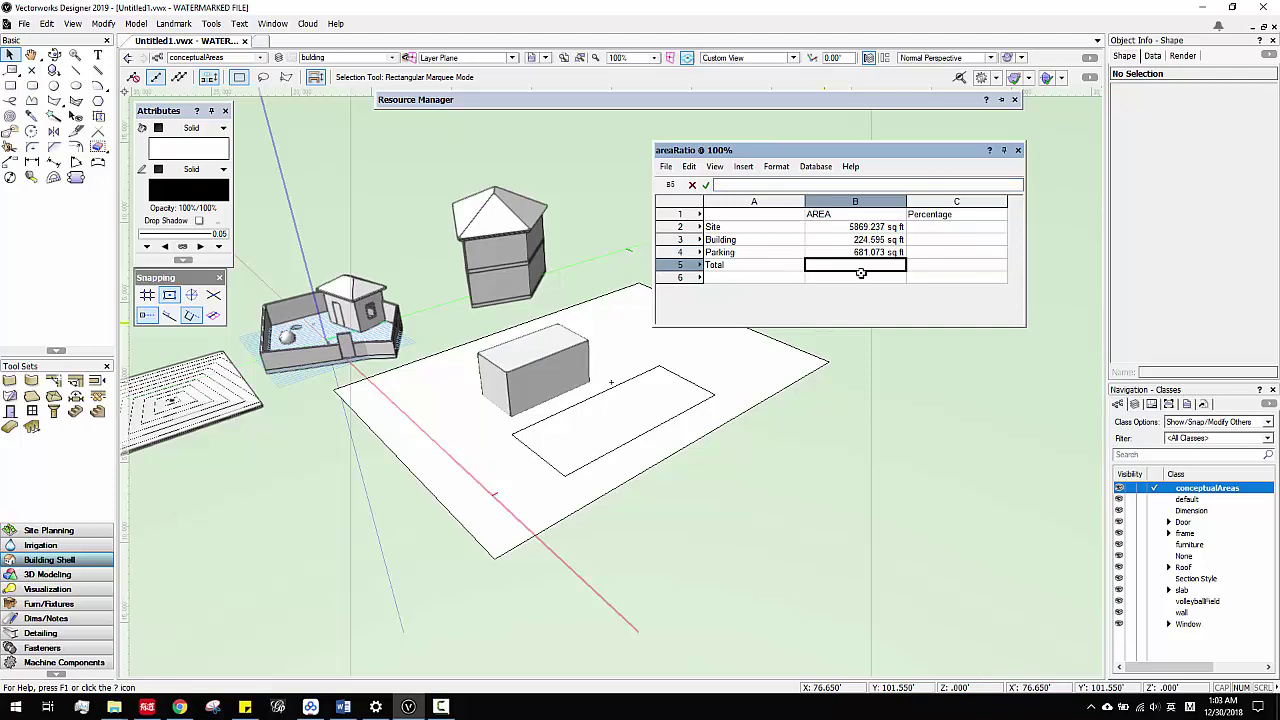
- Enter the formula =SUM(B2..B4) in the Total cell B5, using the sum function
left_click(744, 166)
left_click(768, 218)
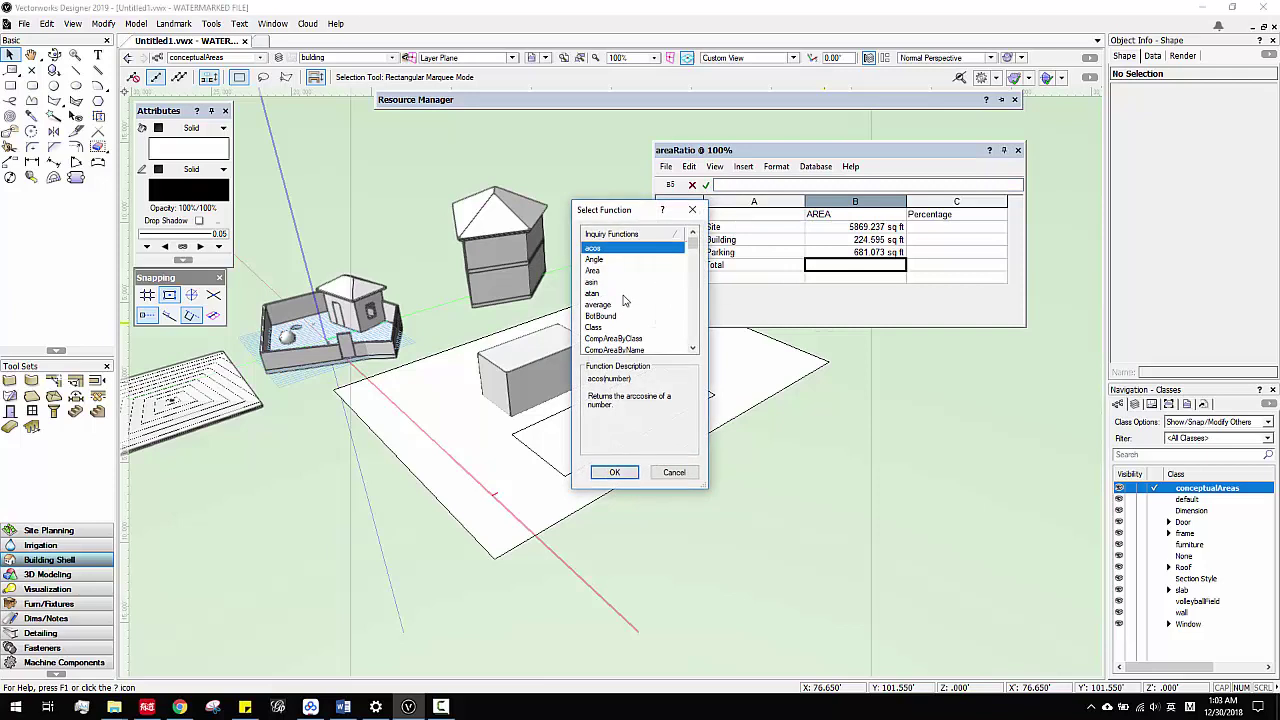
key("s")
scroll(615, 345, "down", 3)
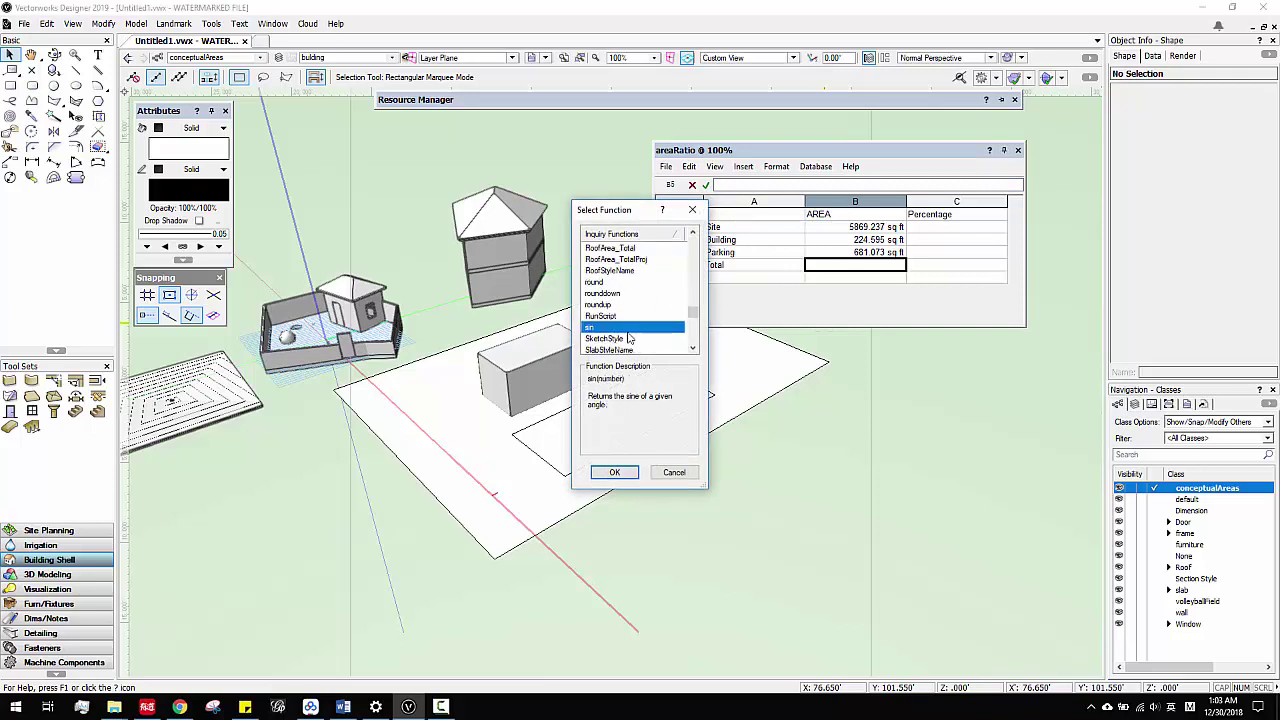
left_click(604, 340)
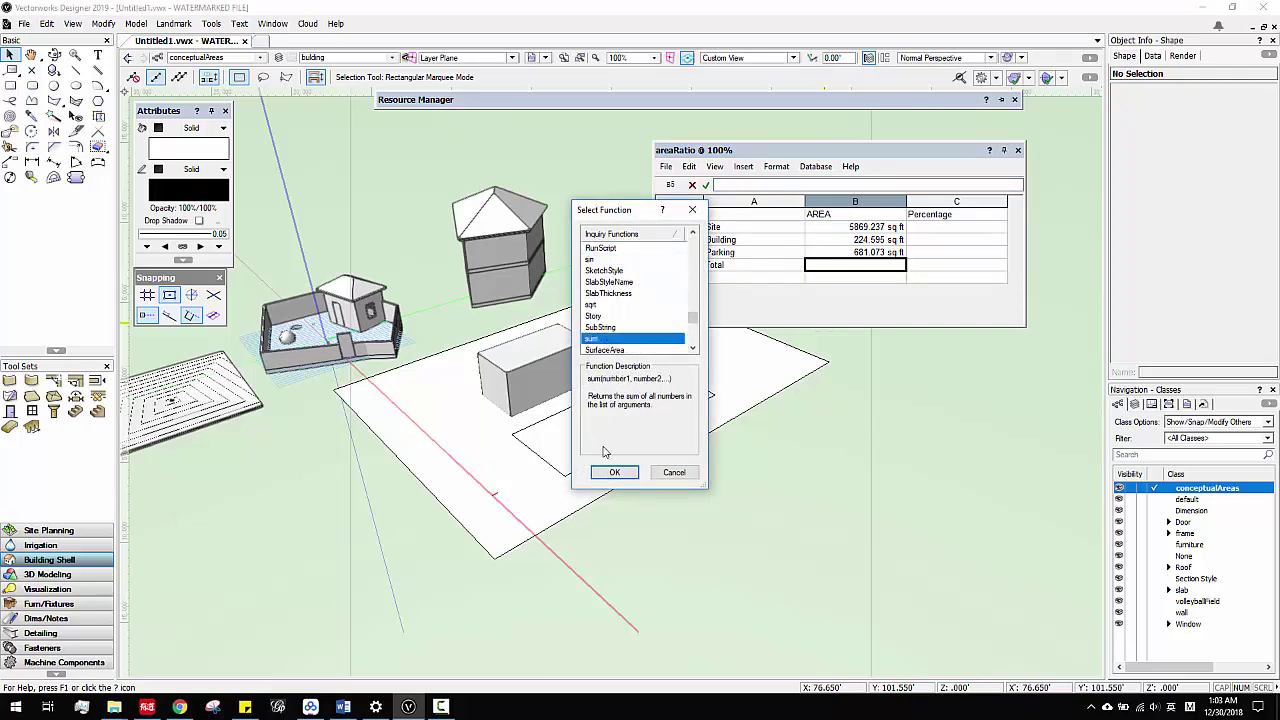
left_click(614, 472)
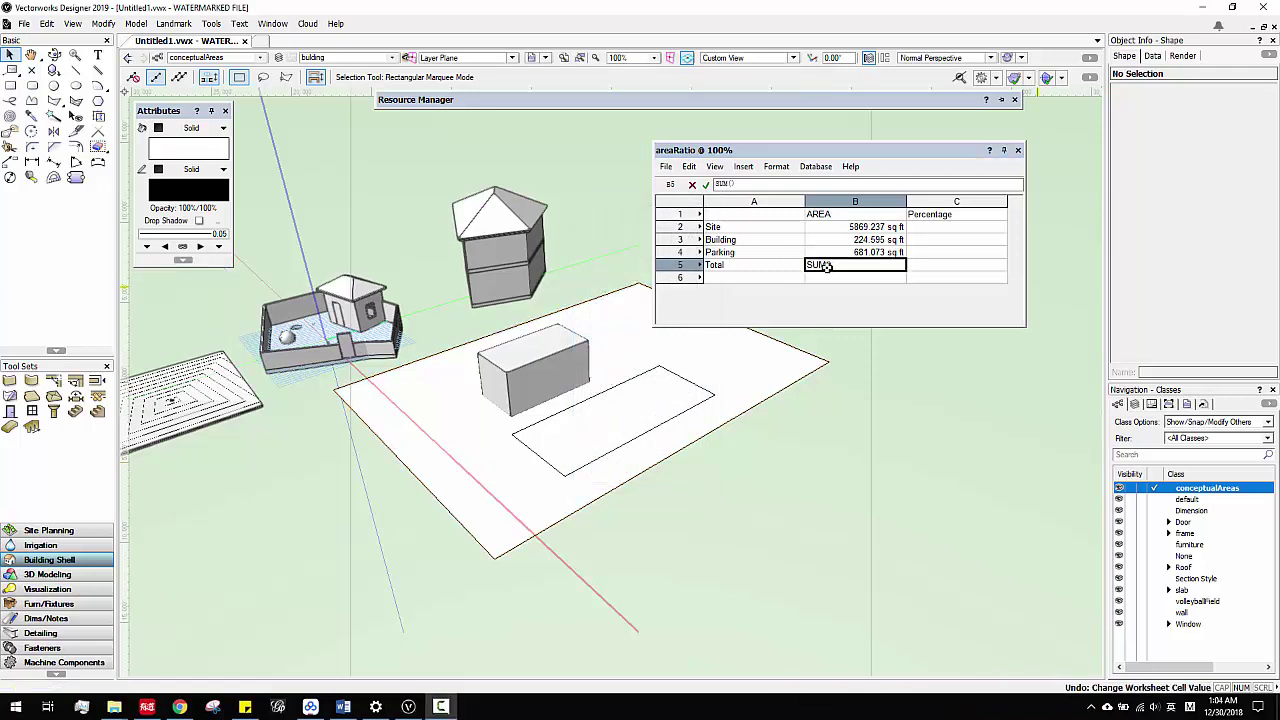
left_click(719, 187)
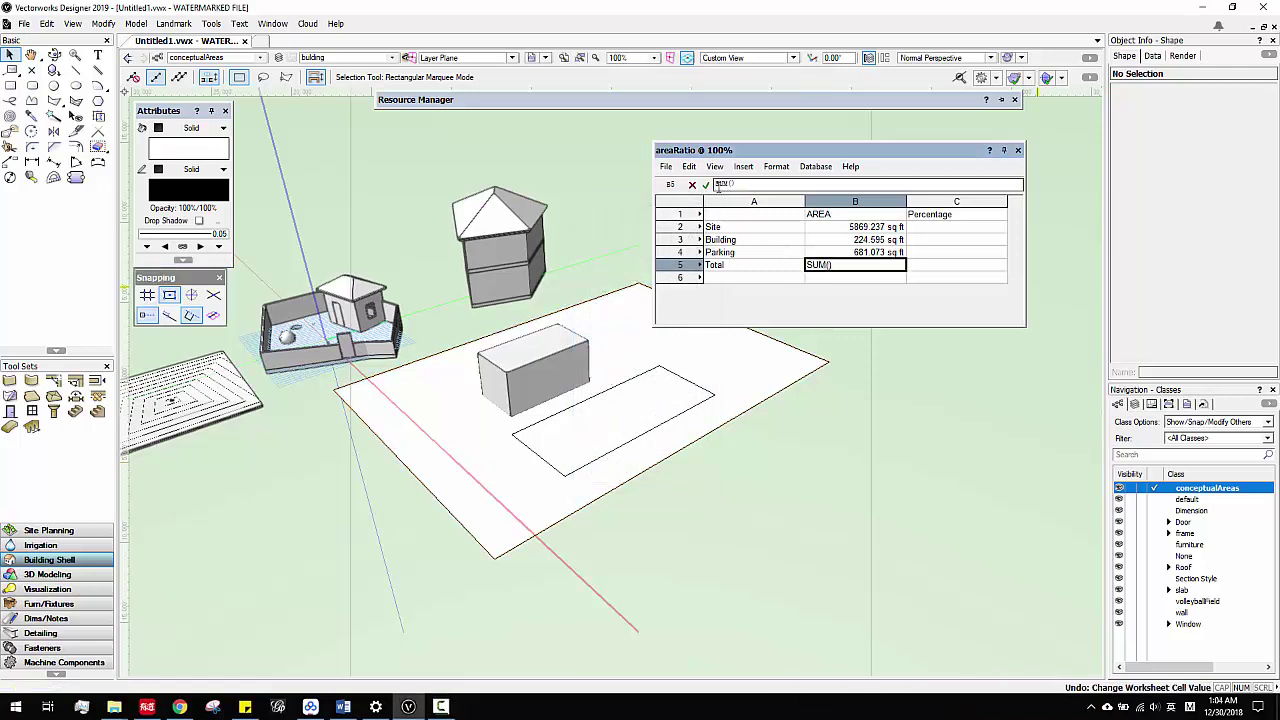
type("=")
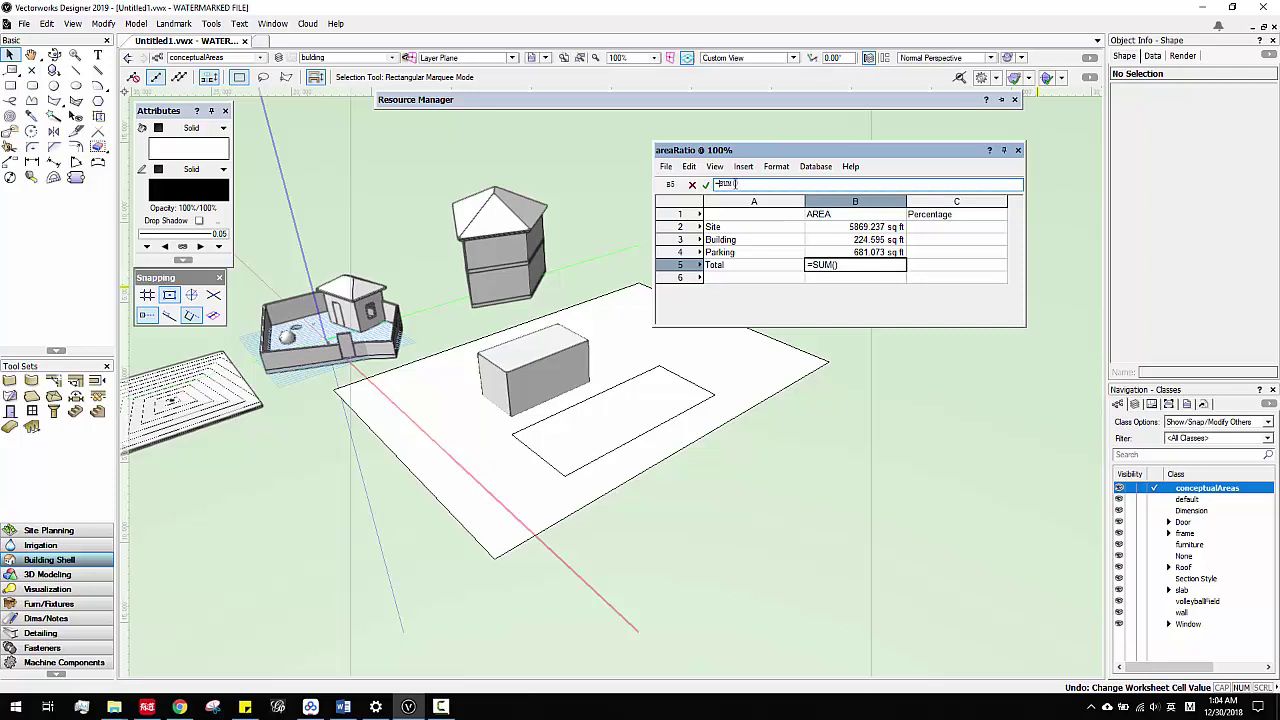
left_click_drag(844, 227, 847, 252)
left_click(706, 185)
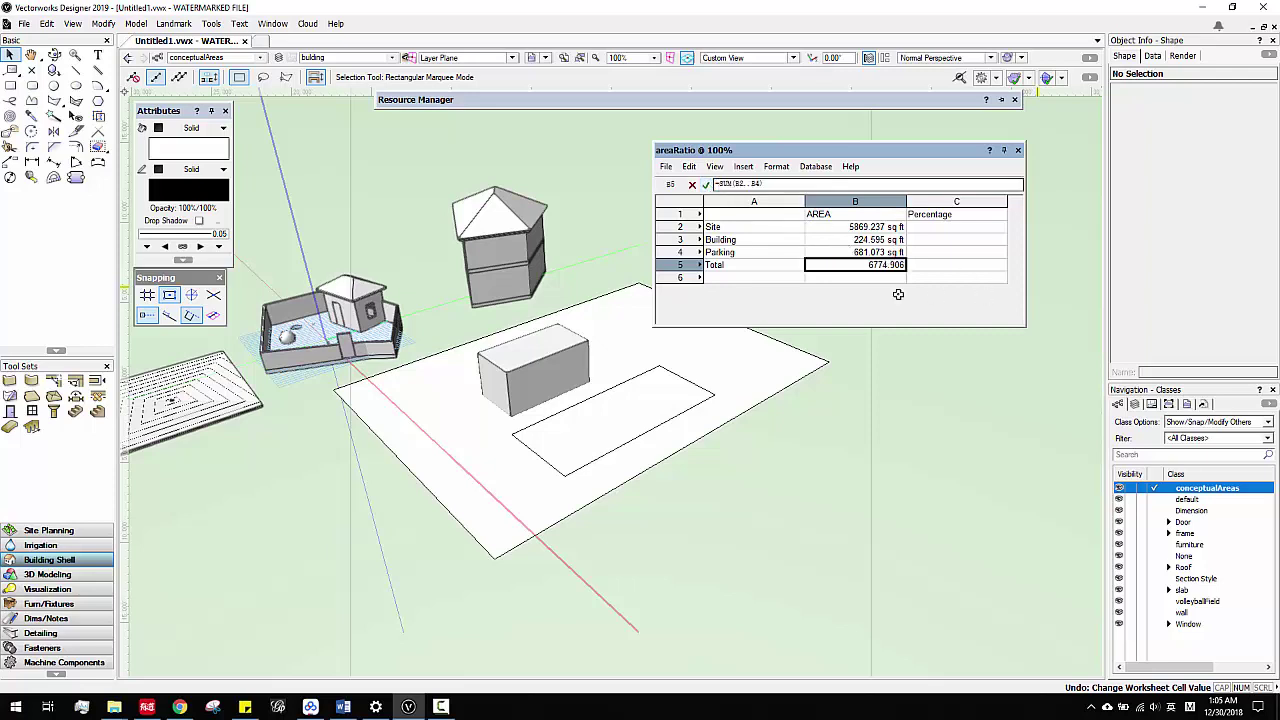
- Enter the site percentage formula =B2/B5 in cell C2
left_click(938, 265)
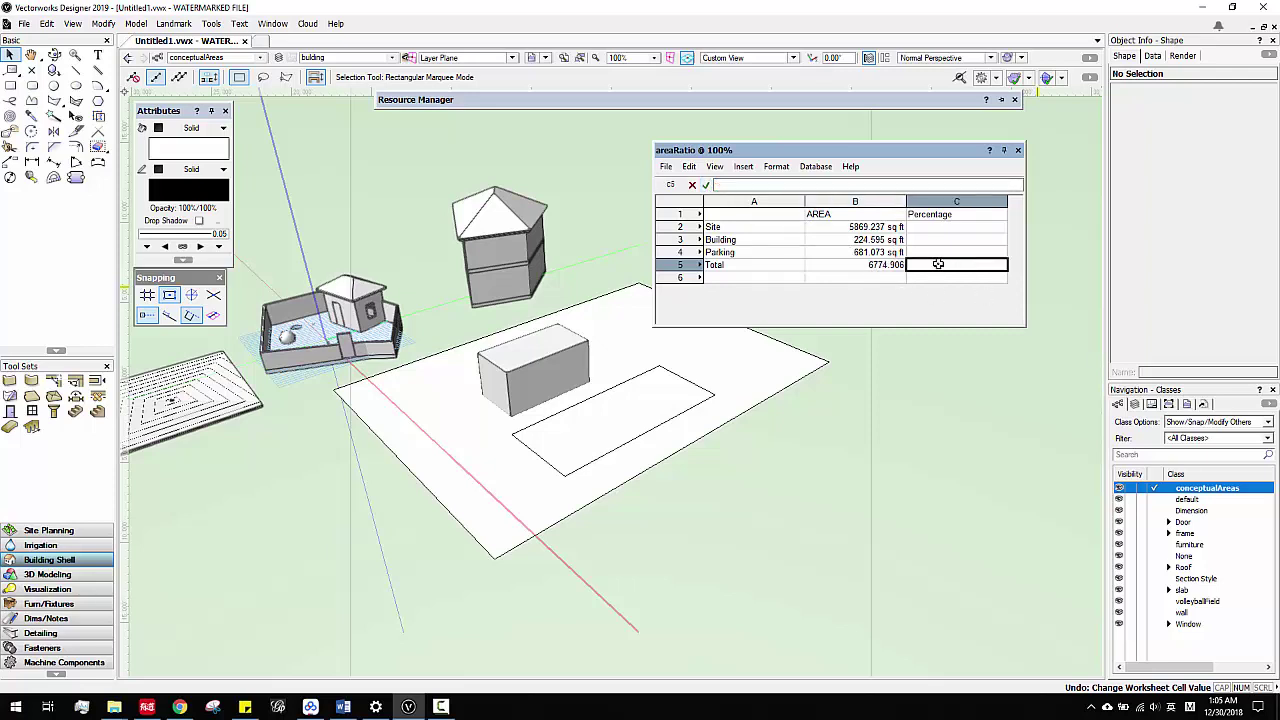
left_click(944, 227)
left_click(753, 186)
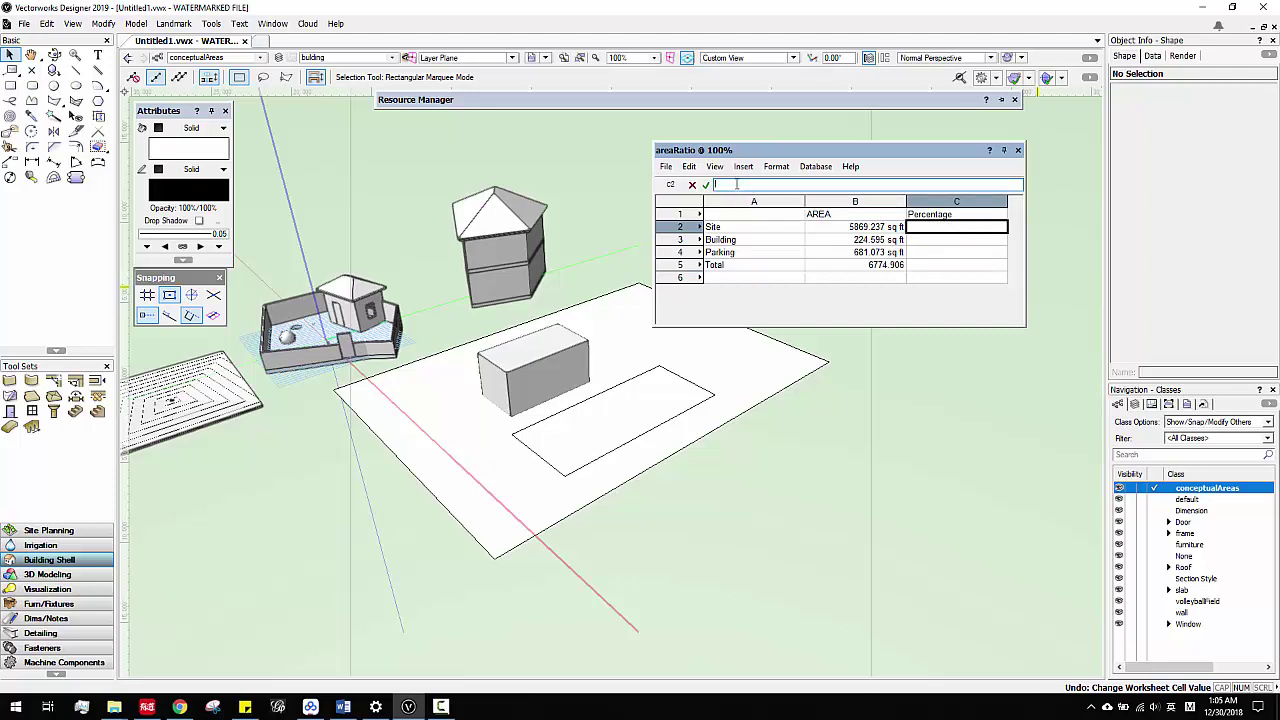
type("=")
left_click(868, 227)
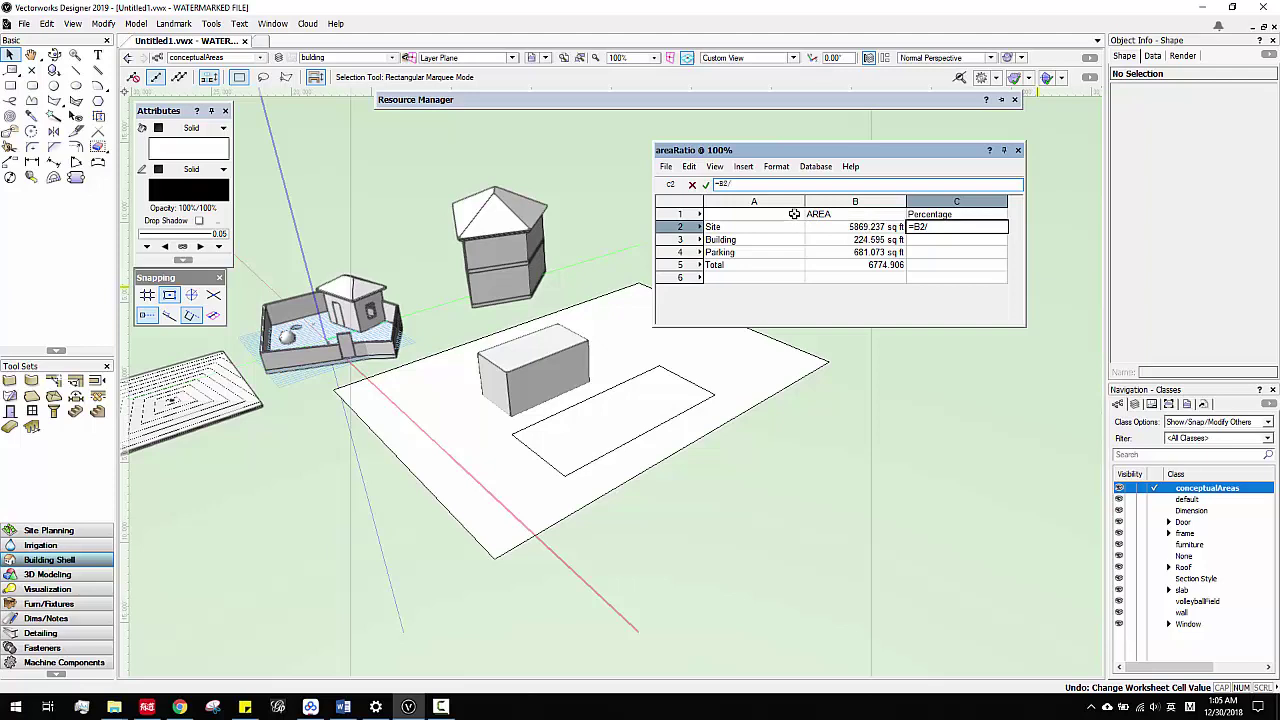
type("/")
left_click(874, 265)
key("Return")
left_click(970, 227)
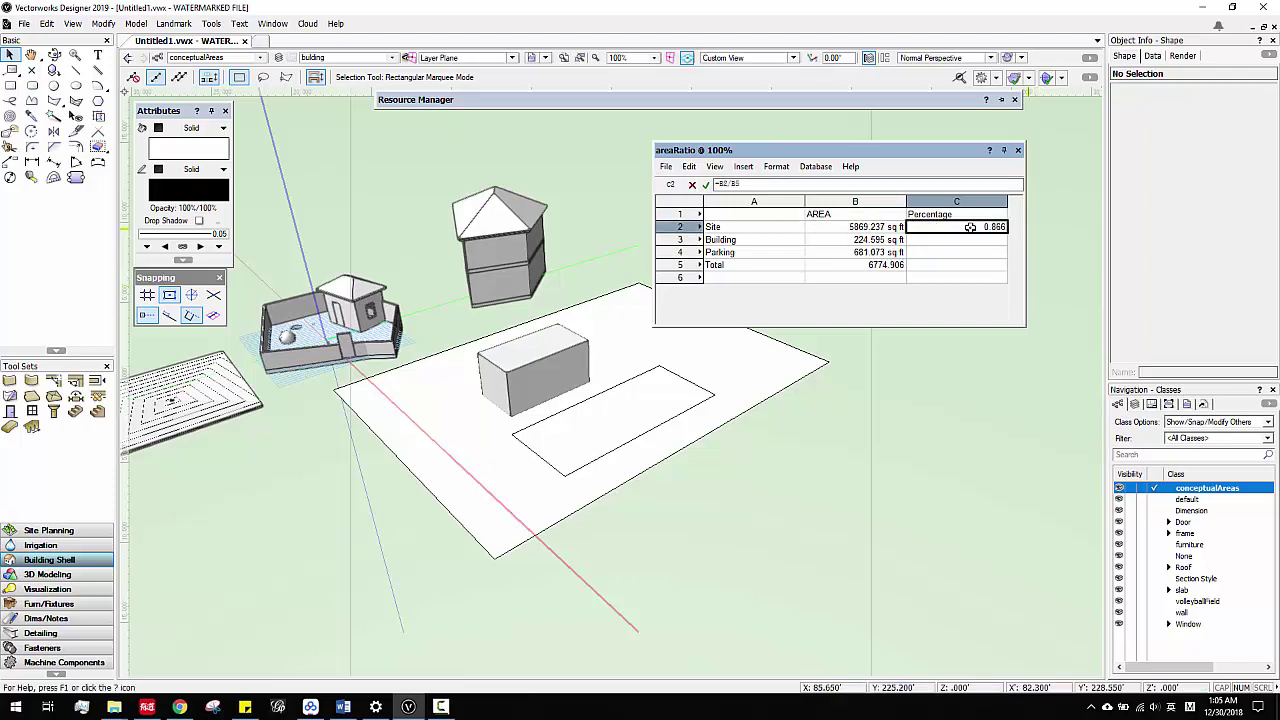
- Enter the building percentage formula =B3/B5 in cell C3
left_click(995, 240)
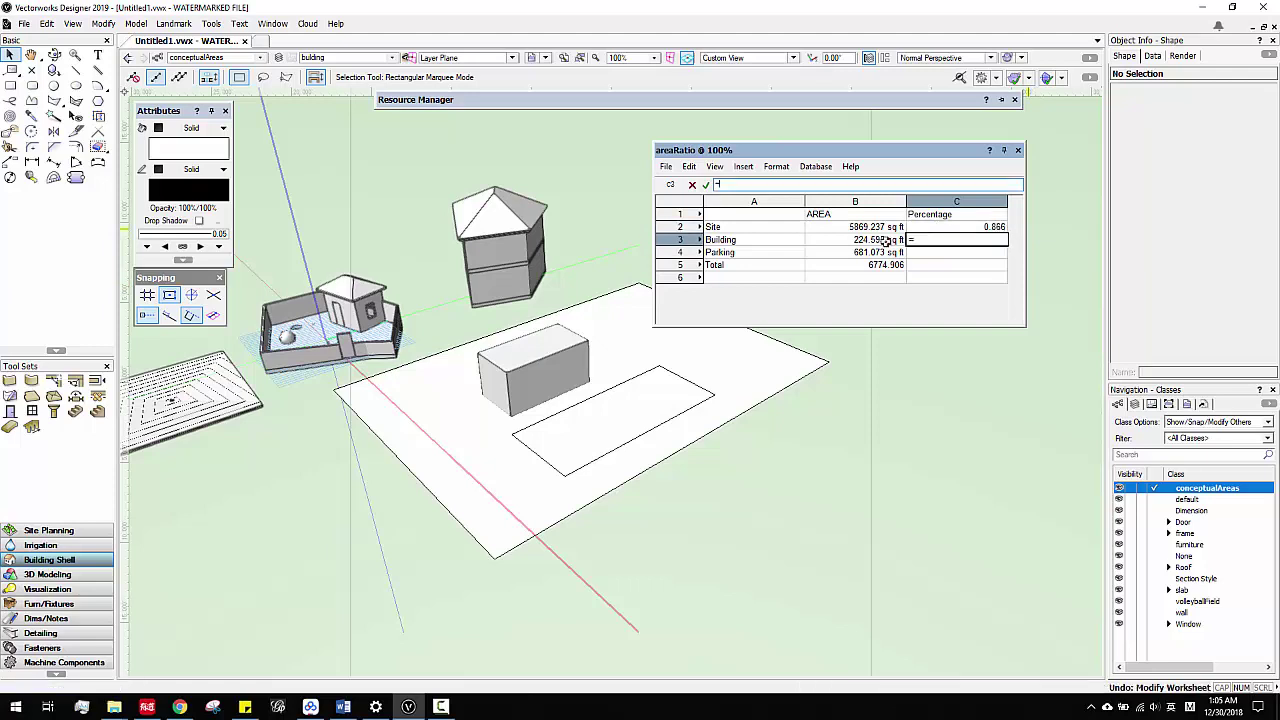
type("=")
left_click(880, 240)
type("/")
left_click(872, 265)
key("Return")
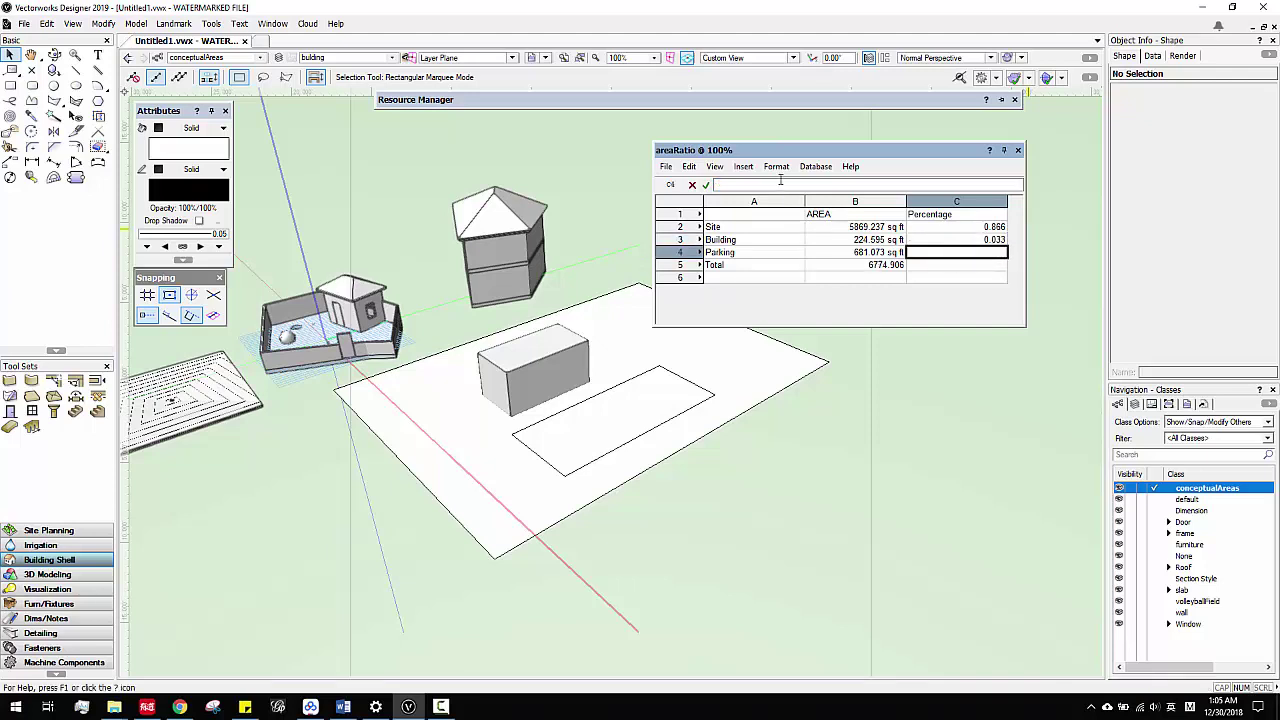
- Format the site ratio in cell C2 with the Percentage number format
left_click(772, 183)
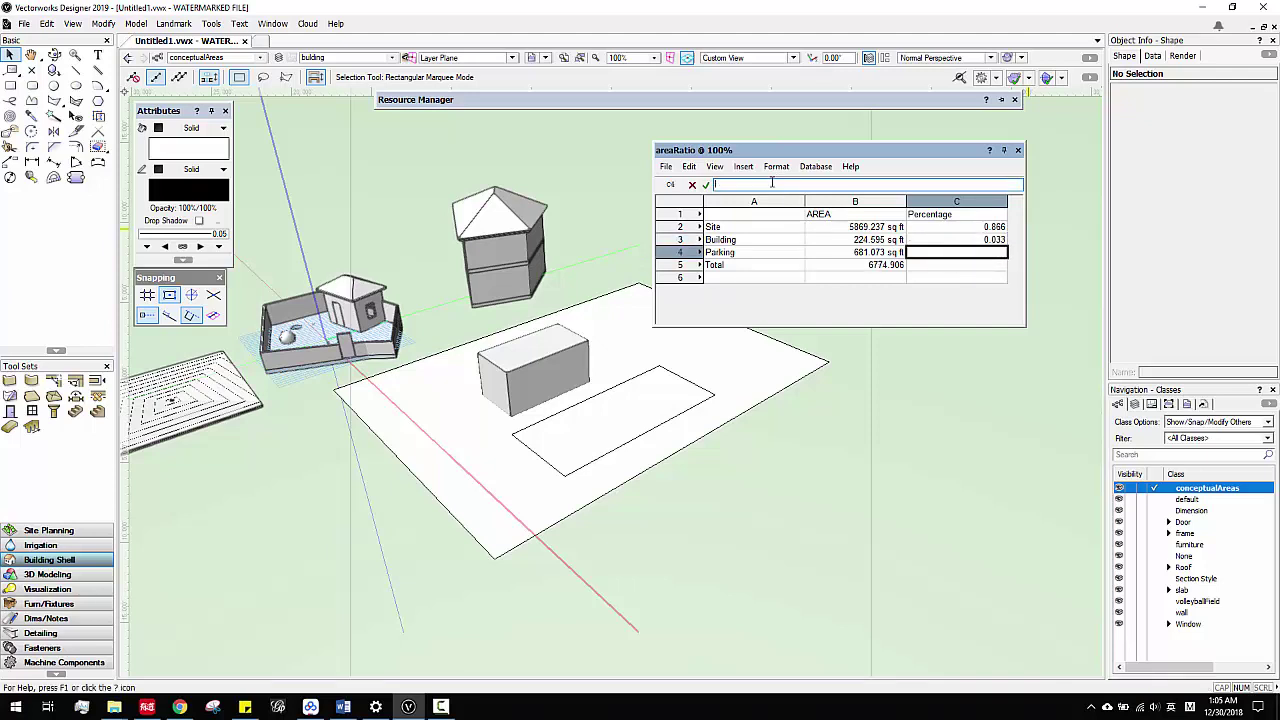
left_click(950, 227)
right_click(952, 227)
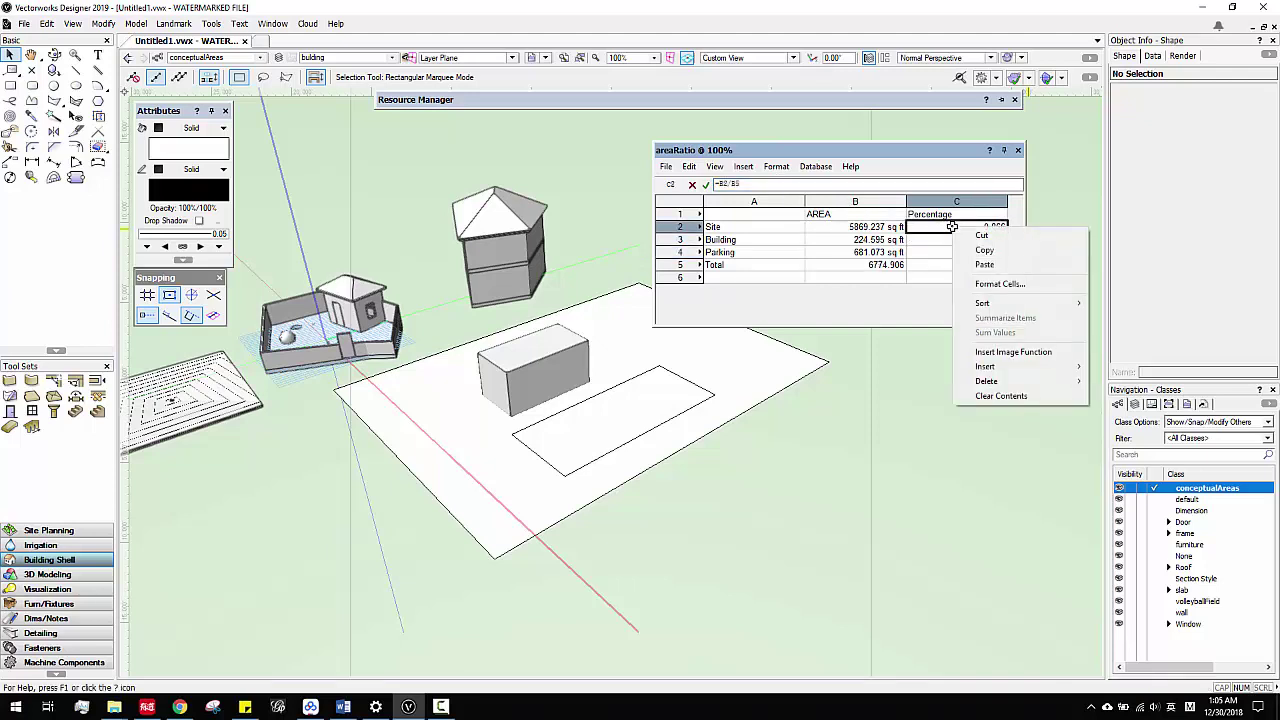
left_click(995, 284)
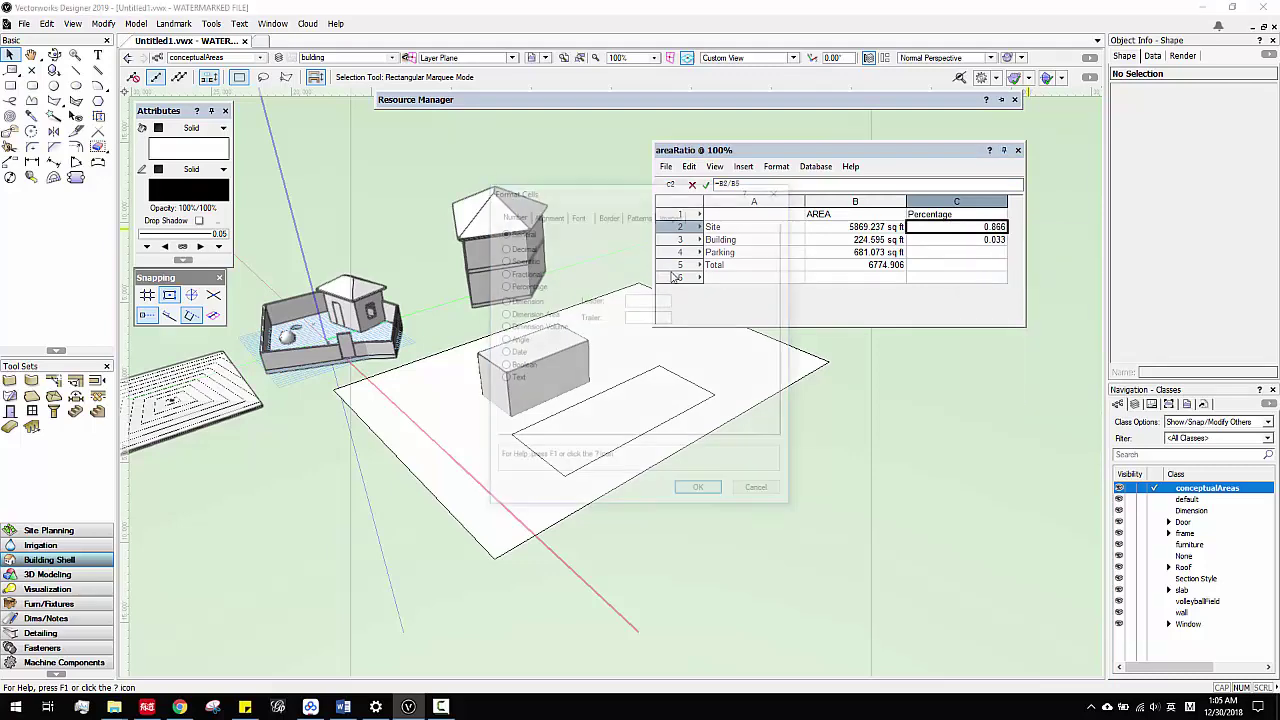
left_click(526, 285)
left_click(700, 492)
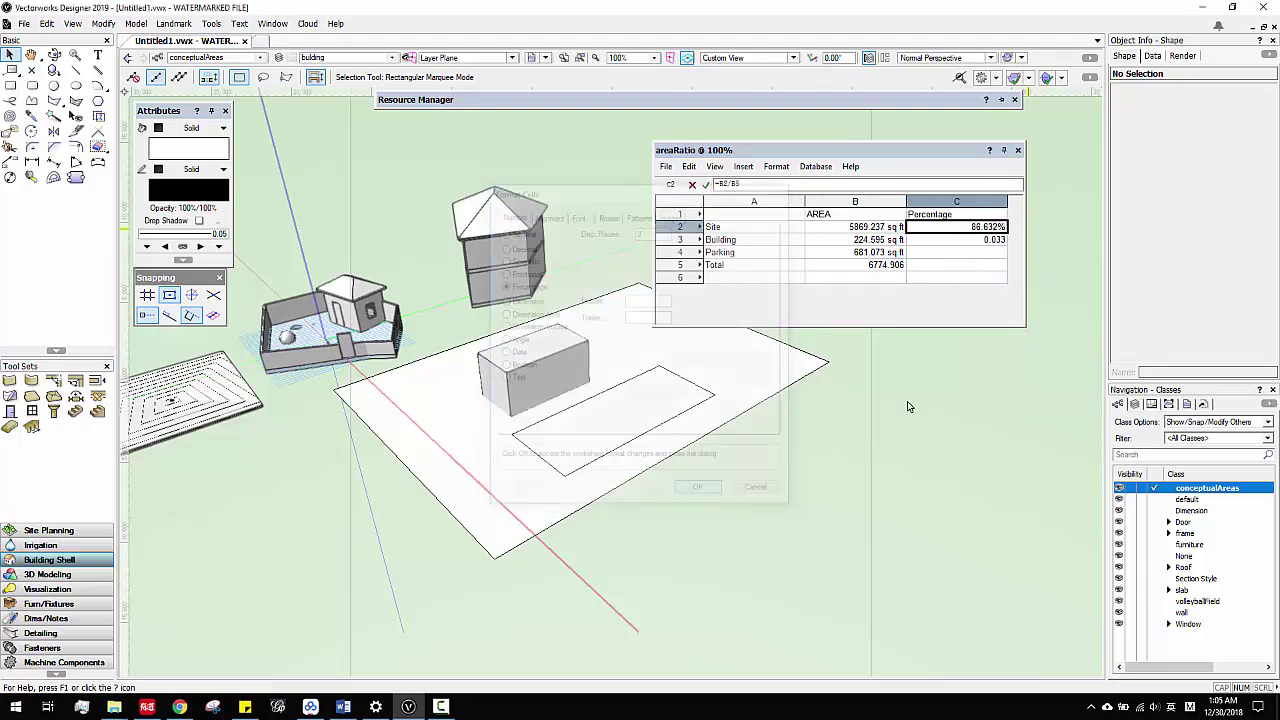
left_click(960, 268)
left_click(844, 264)
left_click(726, 268)
left_click(761, 219)
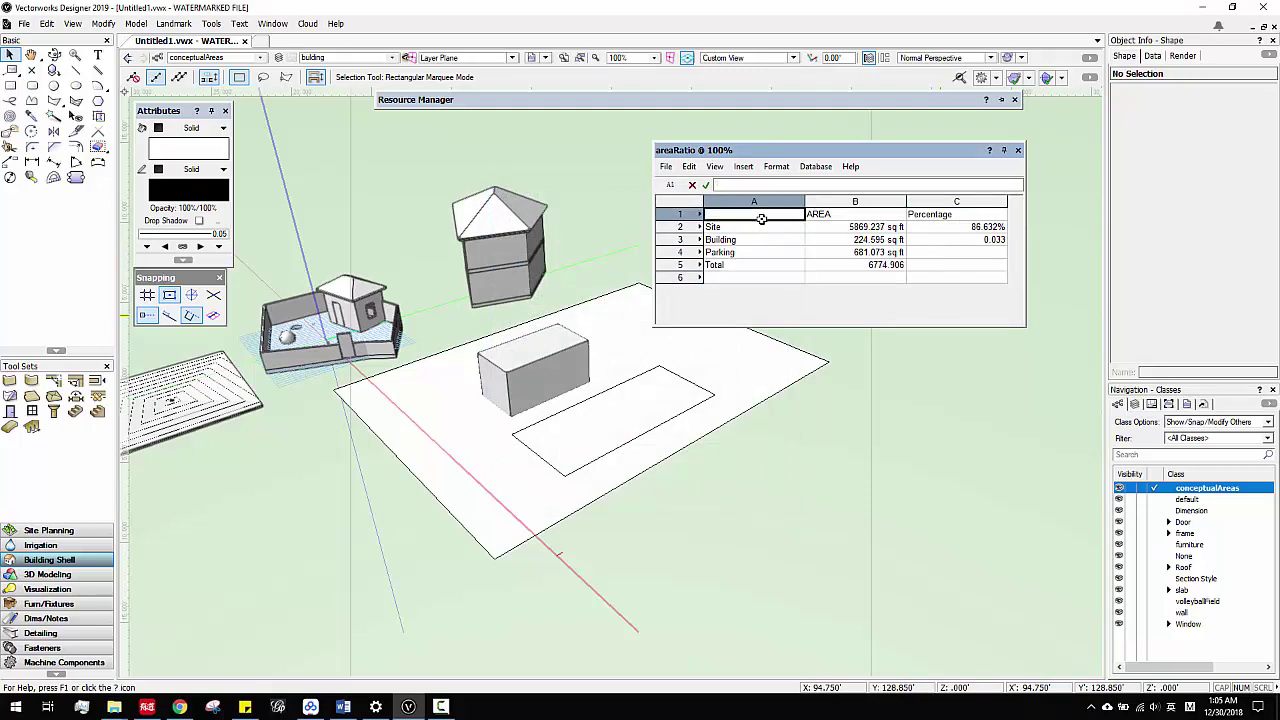
- Format the AREA header cell B1 with top, left and right border lines and choose red as the border color
right_click(819, 217)
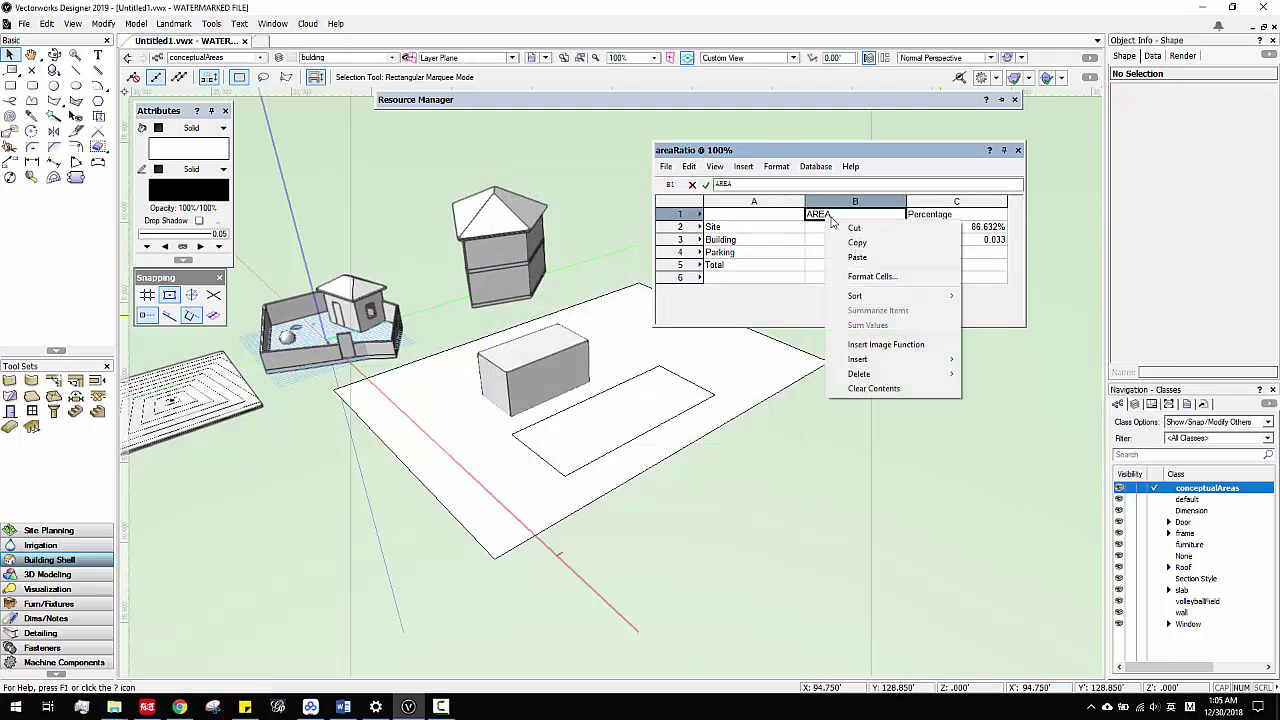
left_click(889, 275)
left_click(579, 215)
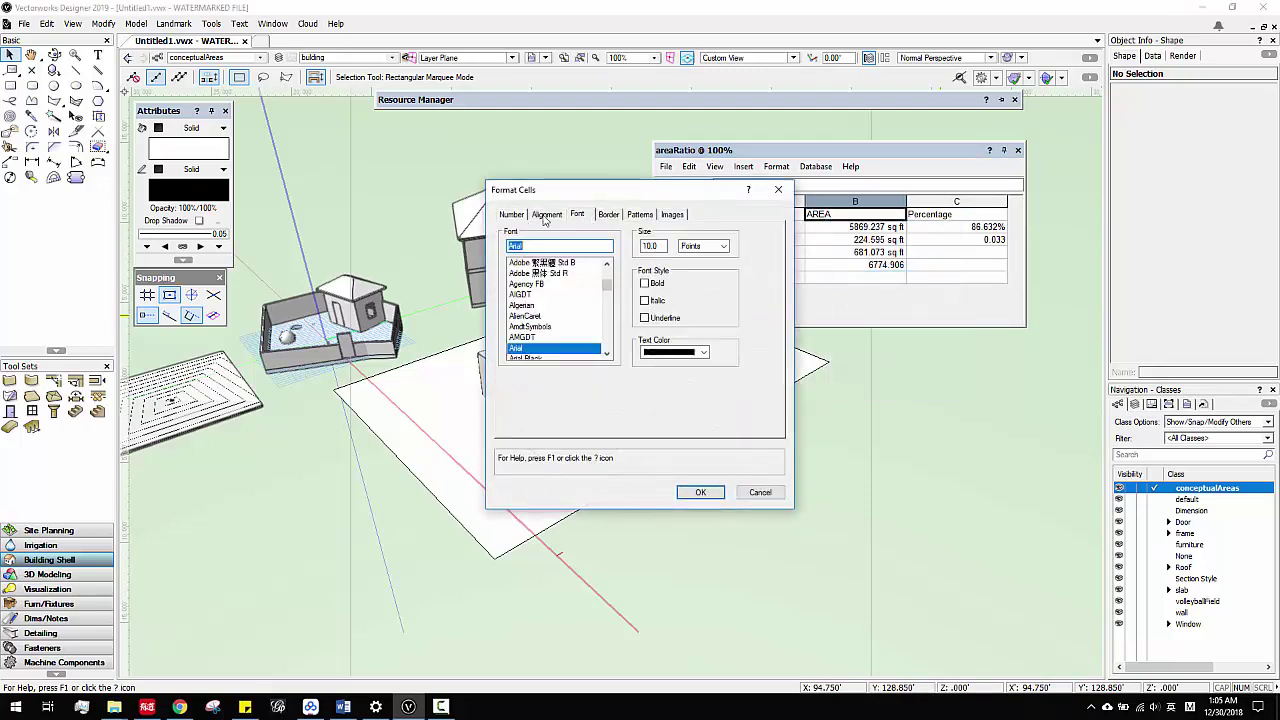
left_click(545, 216)
left_click(608, 215)
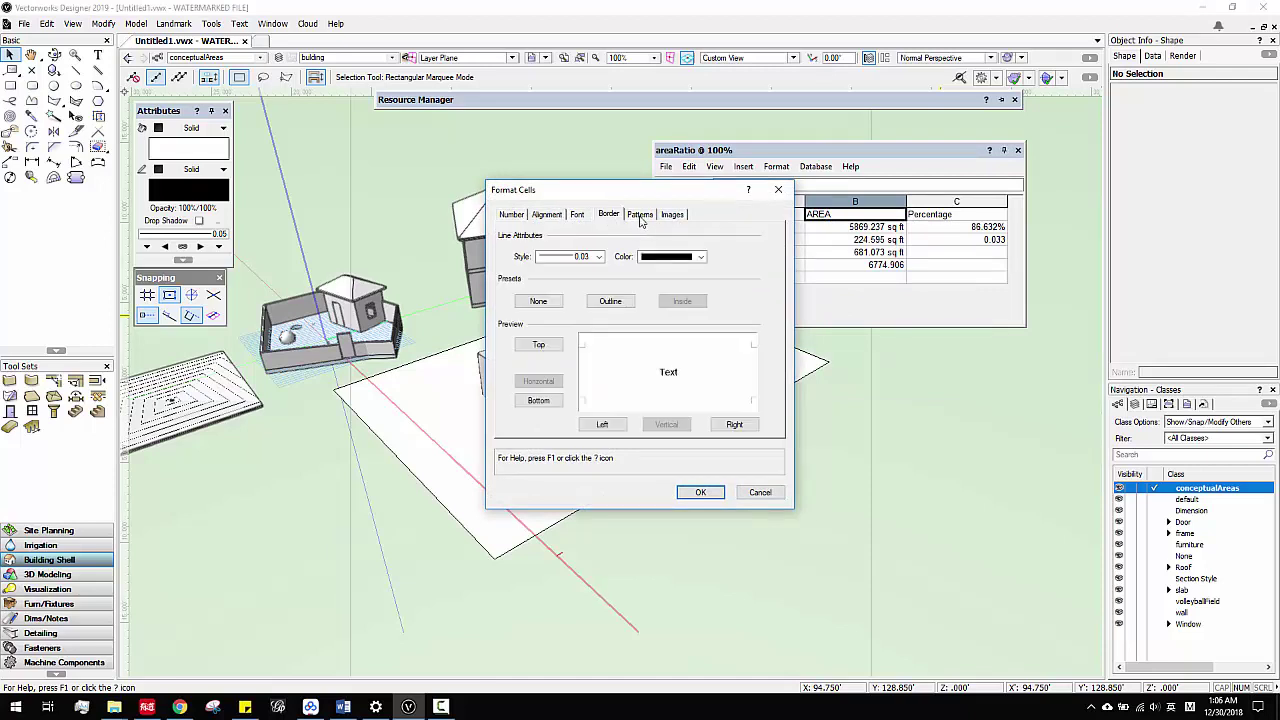
left_click(550, 345)
left_click(602, 424)
left_click(734, 424)
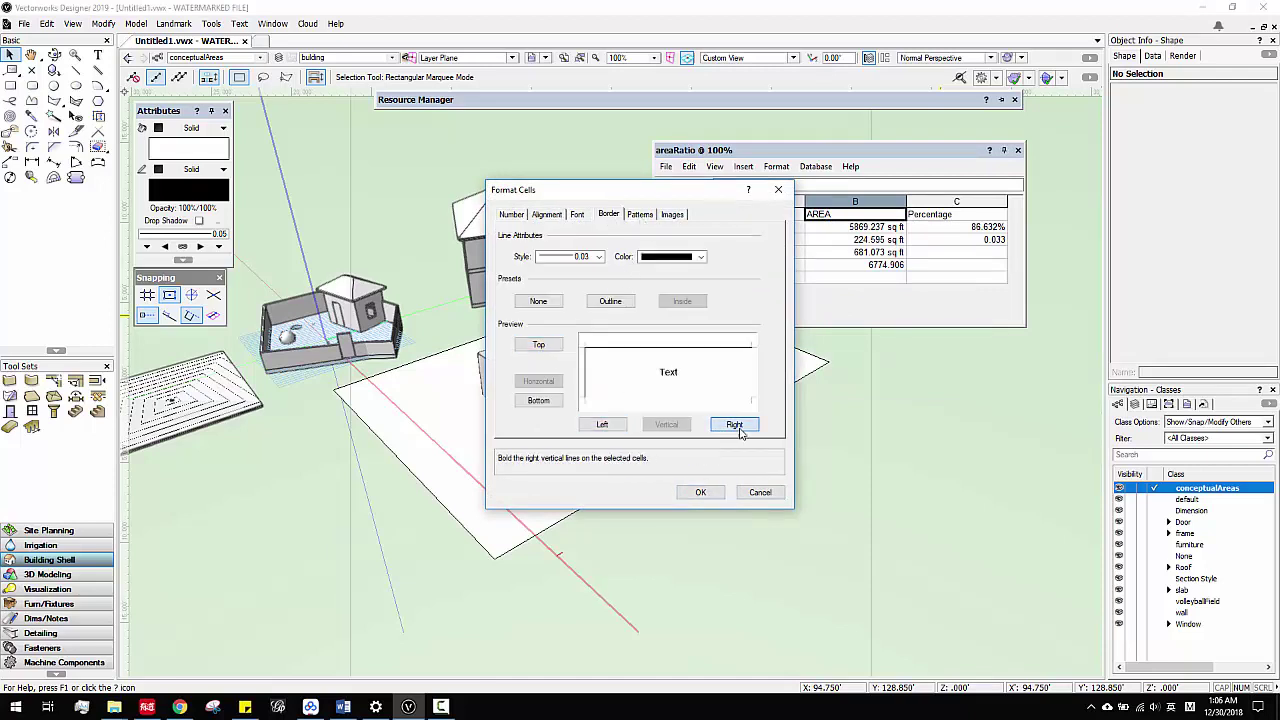
left_click(668, 257)
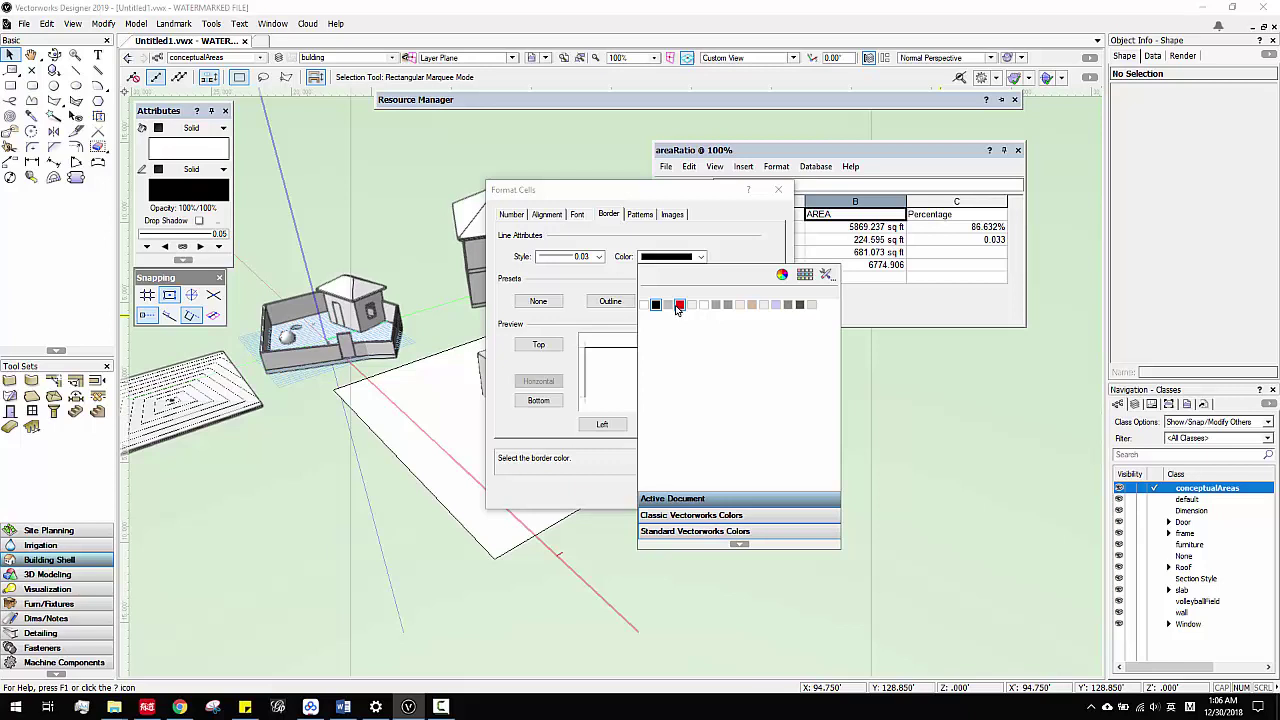
left_click(679, 305)
left_click(694, 490)
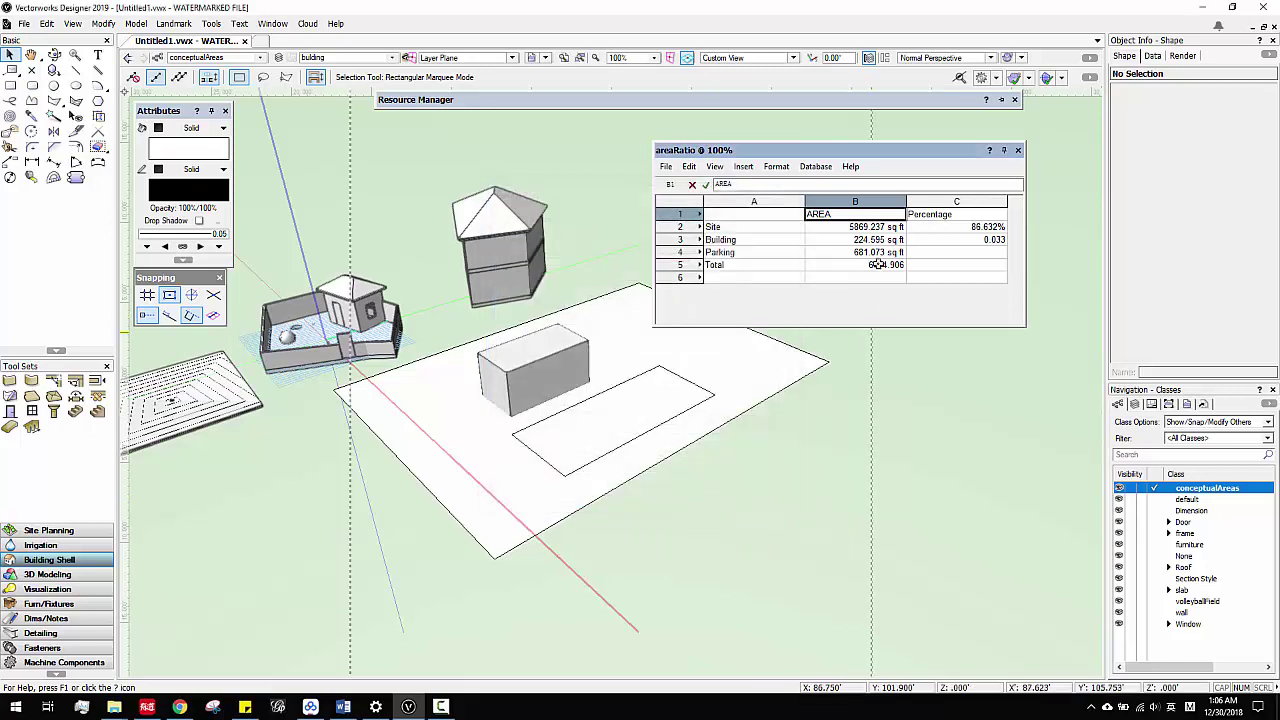
- Close the worksheet window and place the areaRatio worksheet from the Resource Manager in the empty drawing area beside the site
left_click(876, 264)
left_click(857, 228)
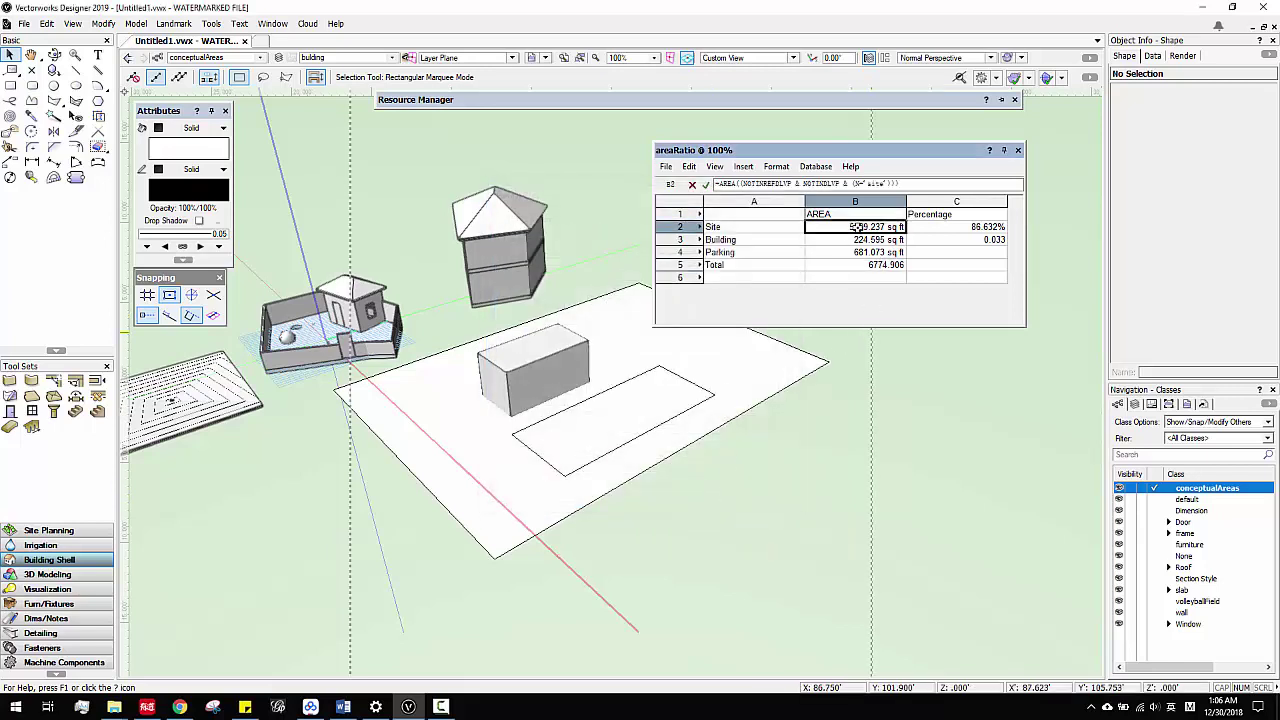
left_click(1018, 152)
mouse_move(705, 99)
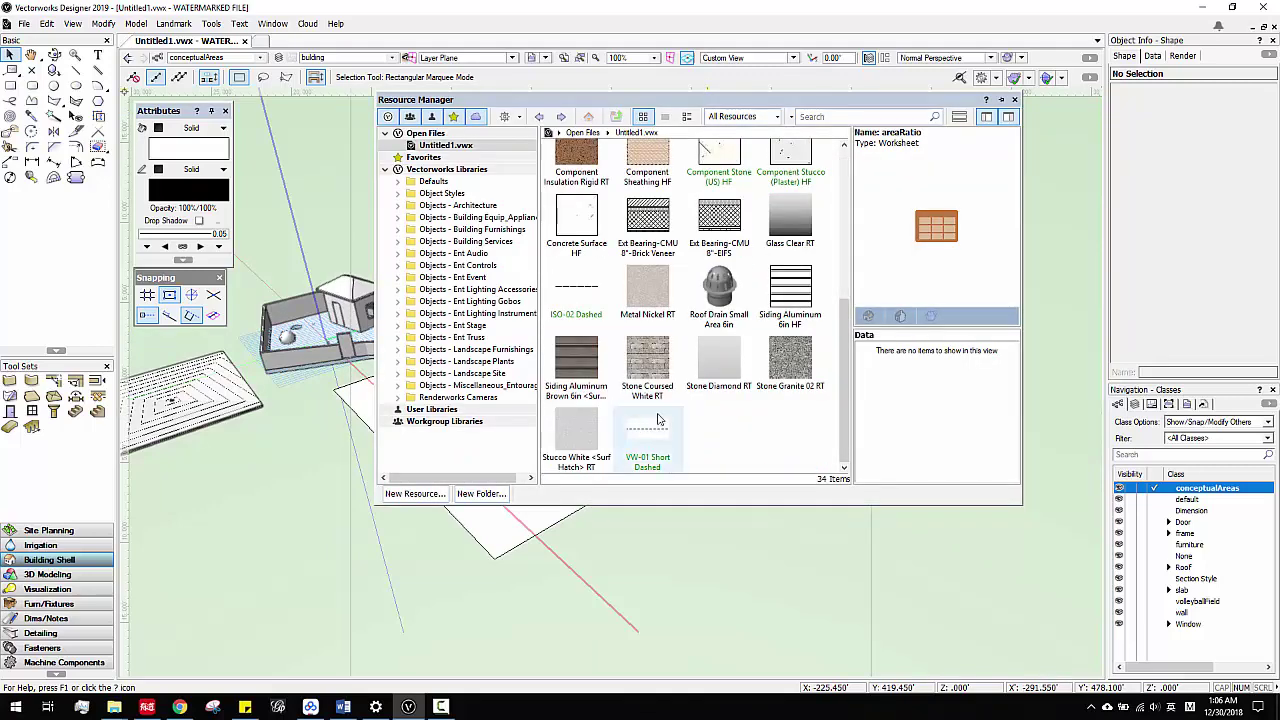
scroll(728, 402, "up", 1)
mouse_move(718, 172)
left_mouse_down()
mouse_move(837, 559)
mouse_move(803, 558)
left_mouse_up()
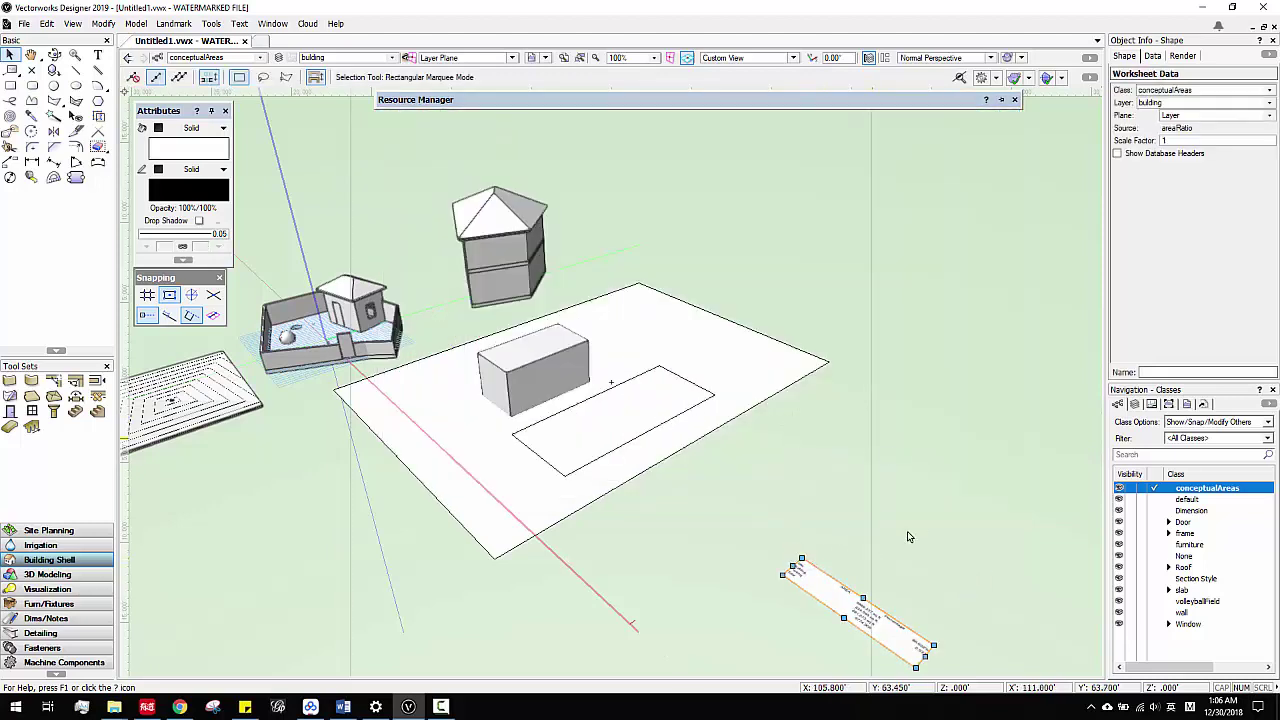
- Switch the drawing to Top/Plan view so the placed areaRatio worksheet is readable
scroll(892, 594, "down", 2)
scroll(892, 594, "up", 2)
left_click(745, 57)
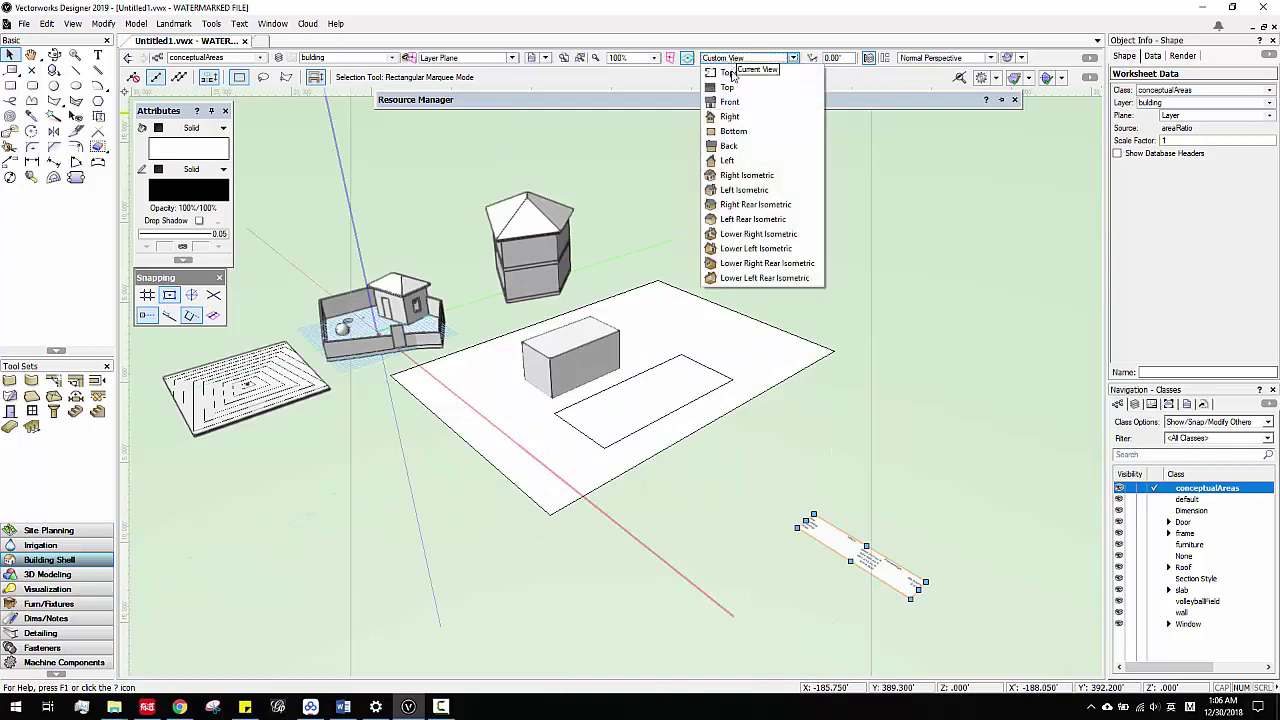
left_click(736, 72)
scroll(674, 397, "up", 1)
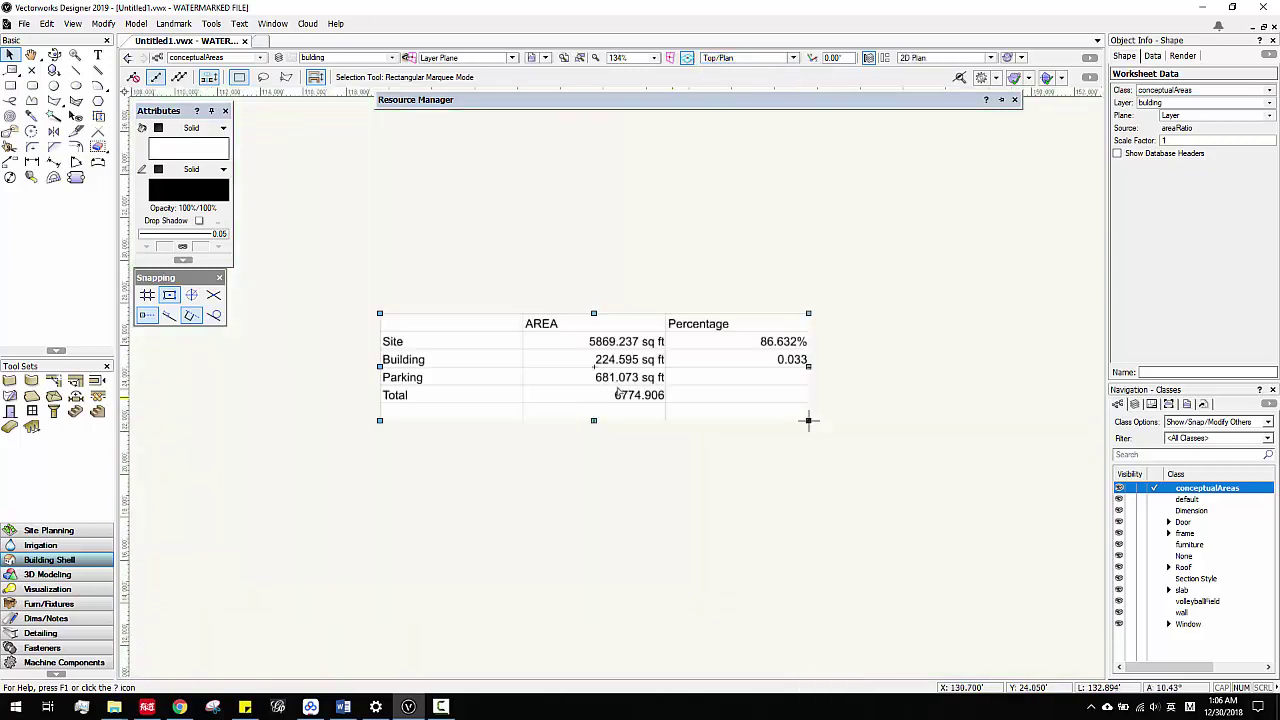
- Stretch the site rectangle by its edge facing the worksheet to a width of about 78.25 ft
left_click_drag(716, 368, 950, 291)
scroll(687, 355, "down", 3)
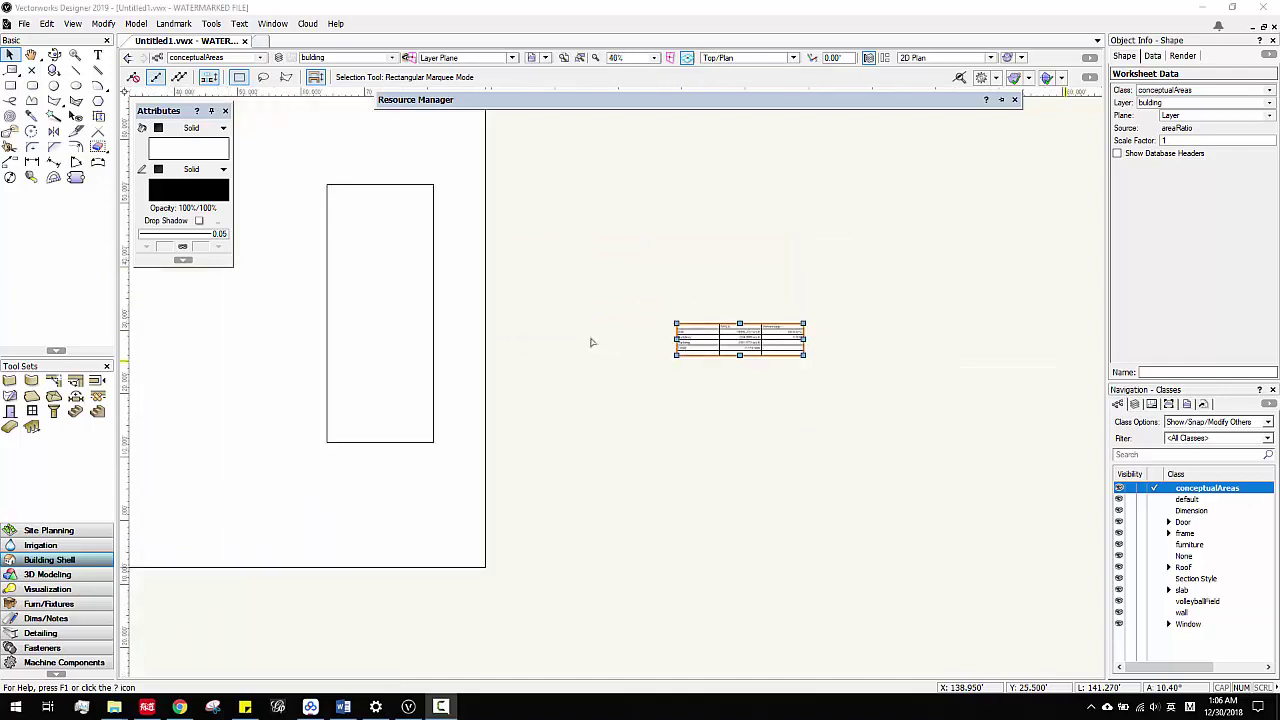
scroll(590, 343, "up", 1)
scroll(651, 374, "down", 1)
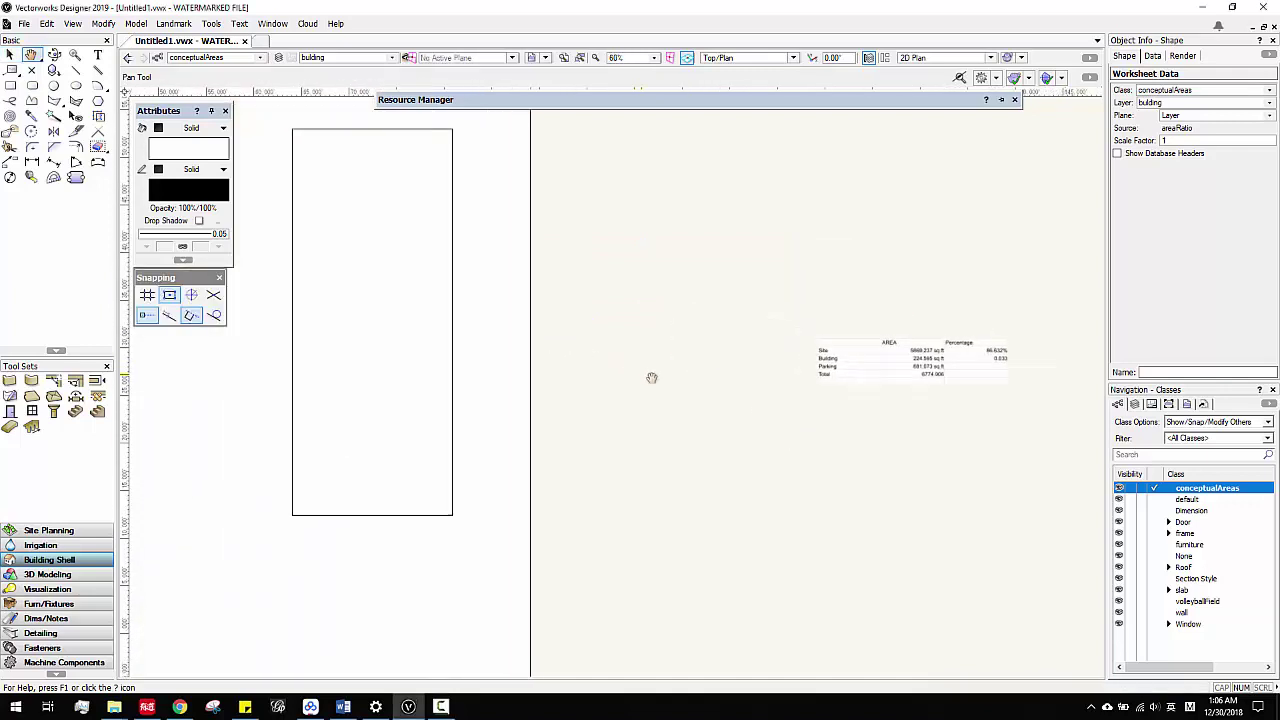
scroll(695, 409, "down", 1)
left_click(629, 376)
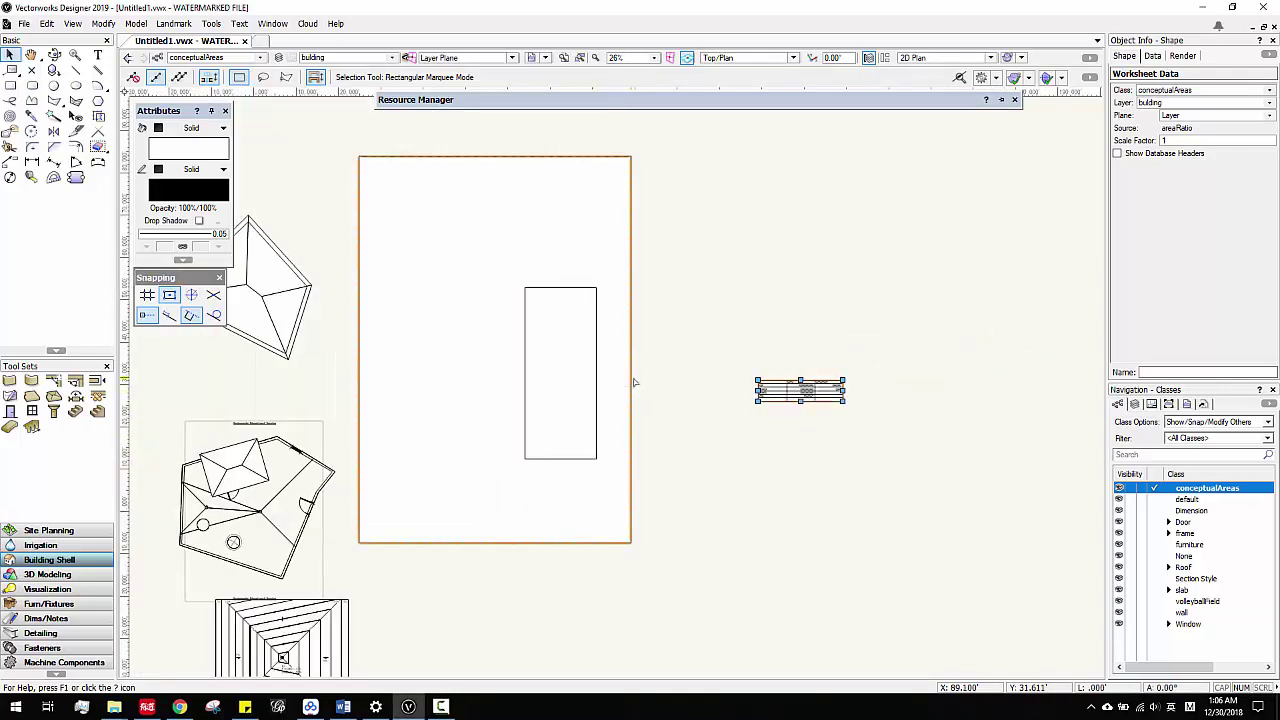
scroll(630, 358, "up", 2)
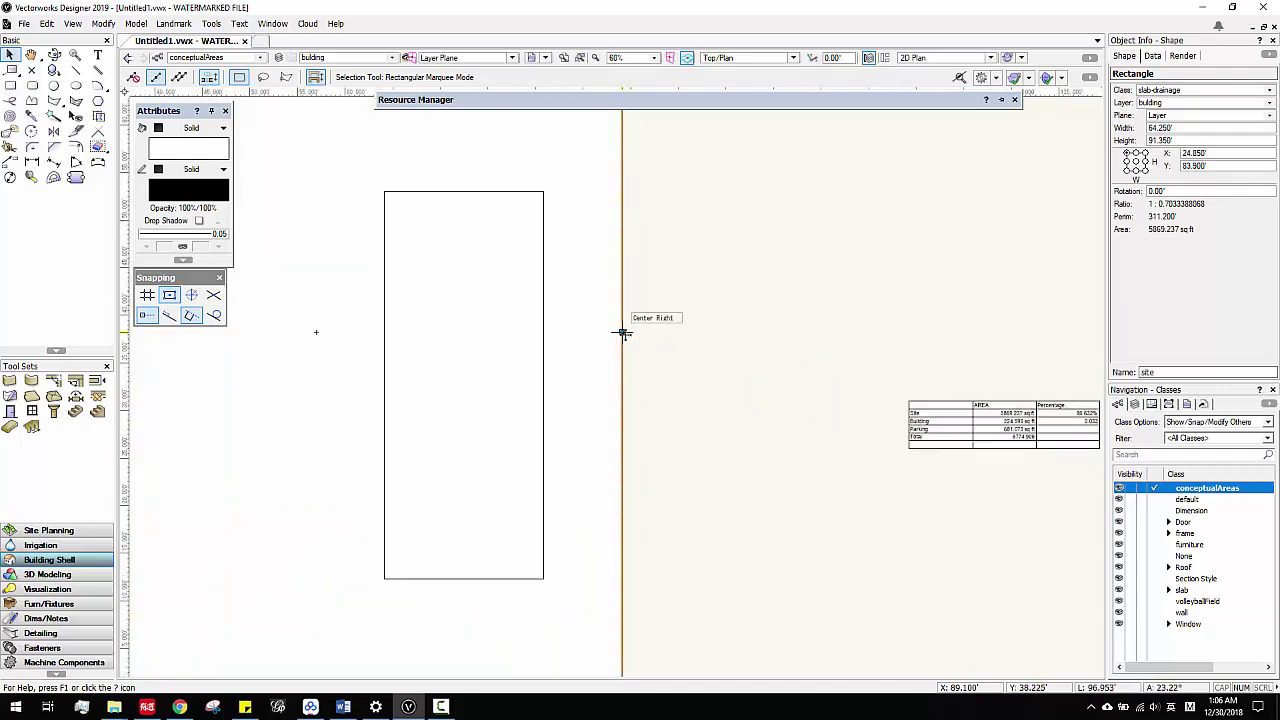
left_click_drag(621, 333, 755, 333)
- Check the site area in the placed areaRatio worksheet against the stretched site rectangle
scroll(766, 380, "down", 2)
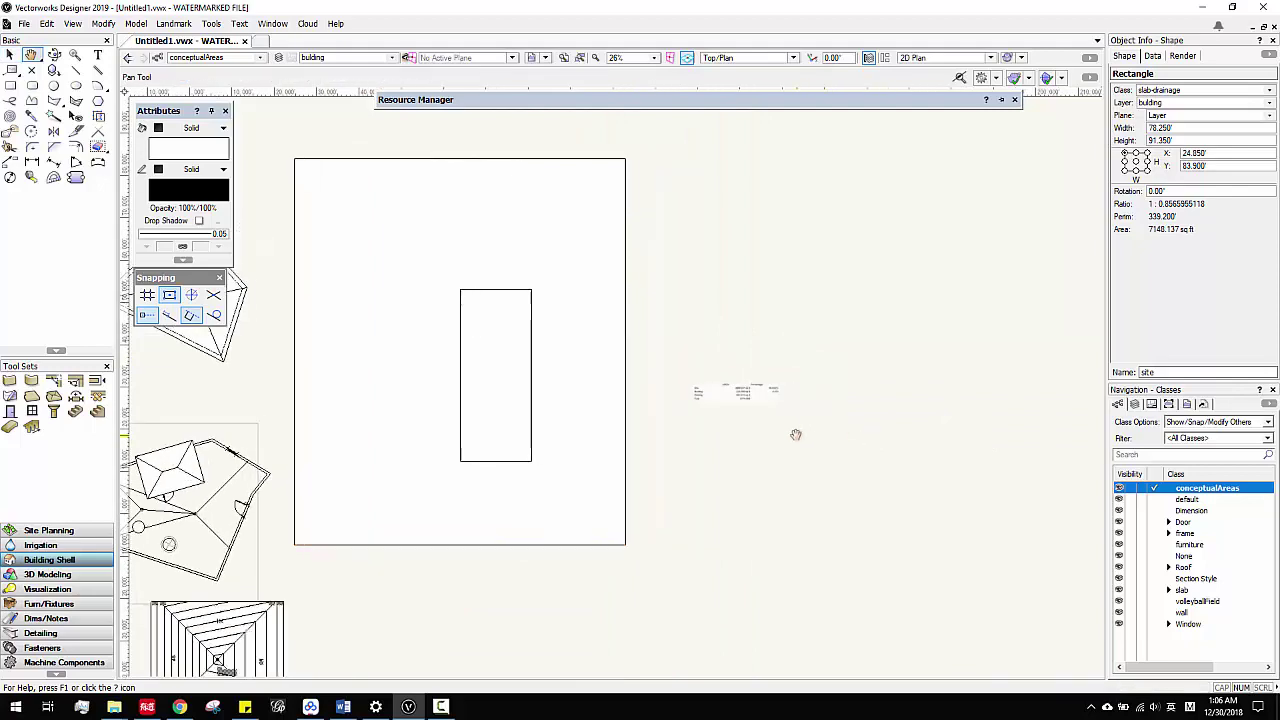
scroll(760, 420, "up", 3)
left_click(731, 385)
scroll(731, 382, "up", 2)
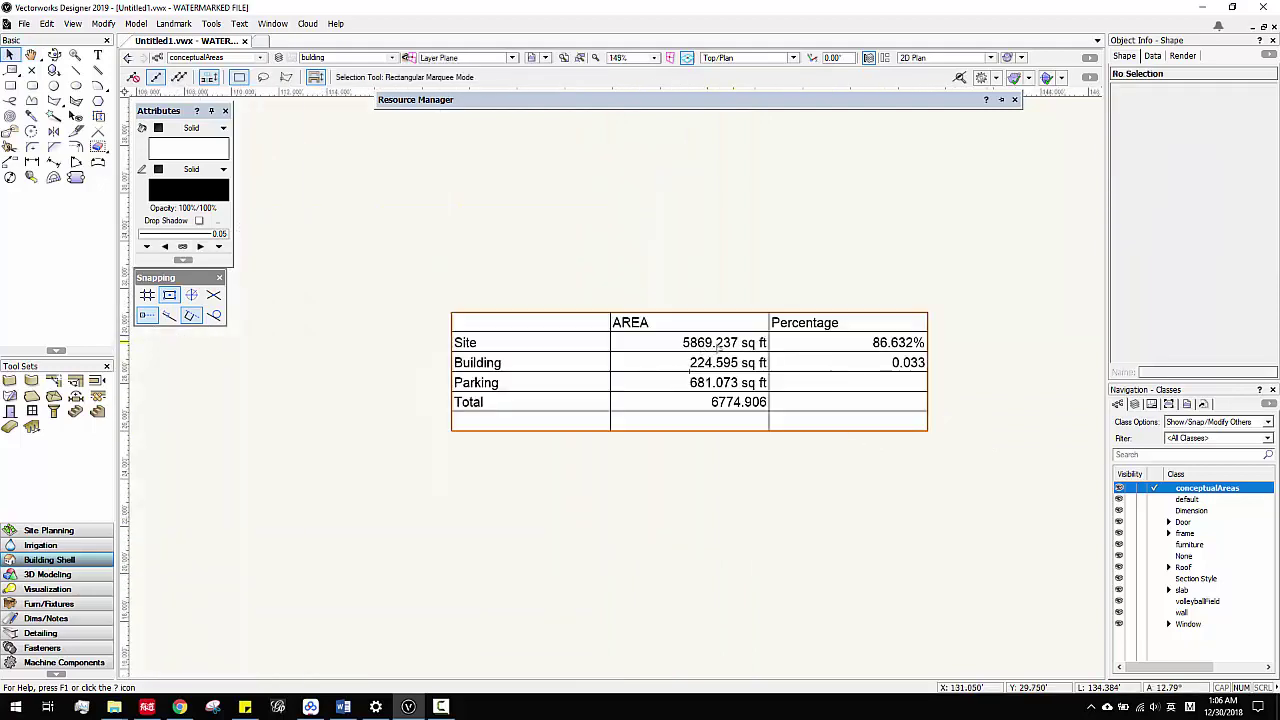
- Recalculate the placed areaRatio worksheet so it reflects the stretched site rectangle
left_click(711, 350)
right_click(711, 350)
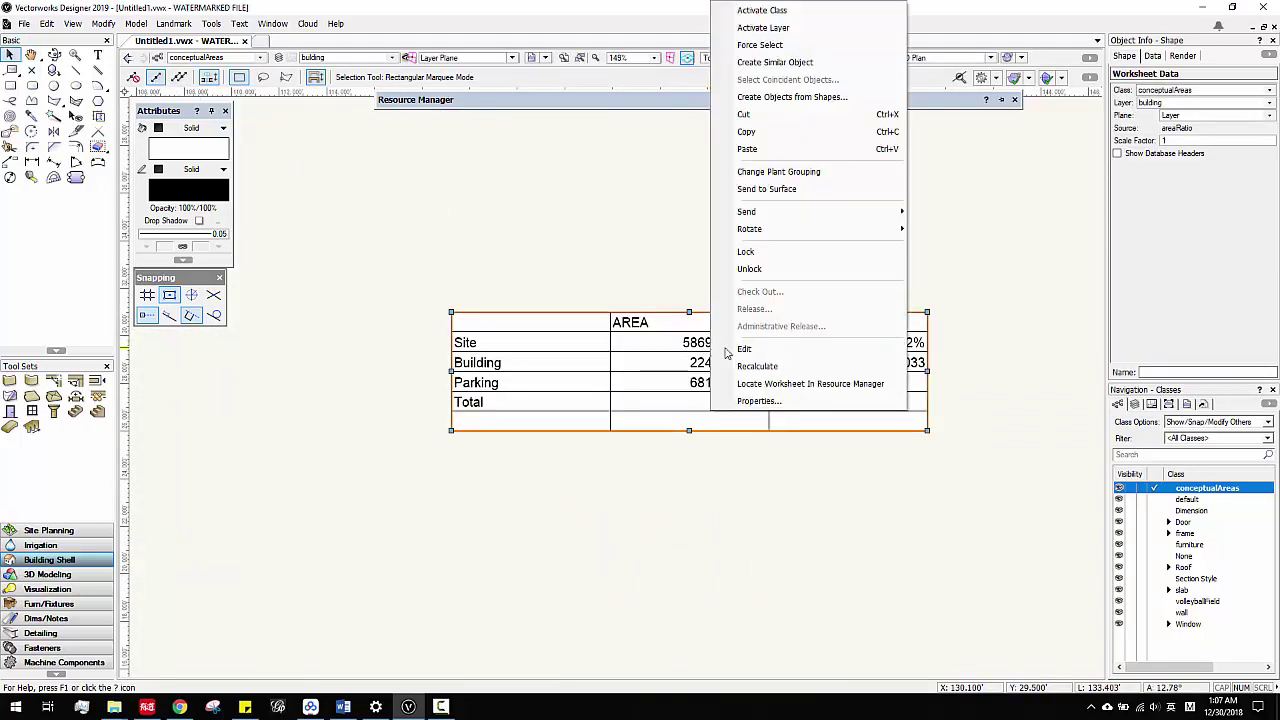
left_click(786, 367)
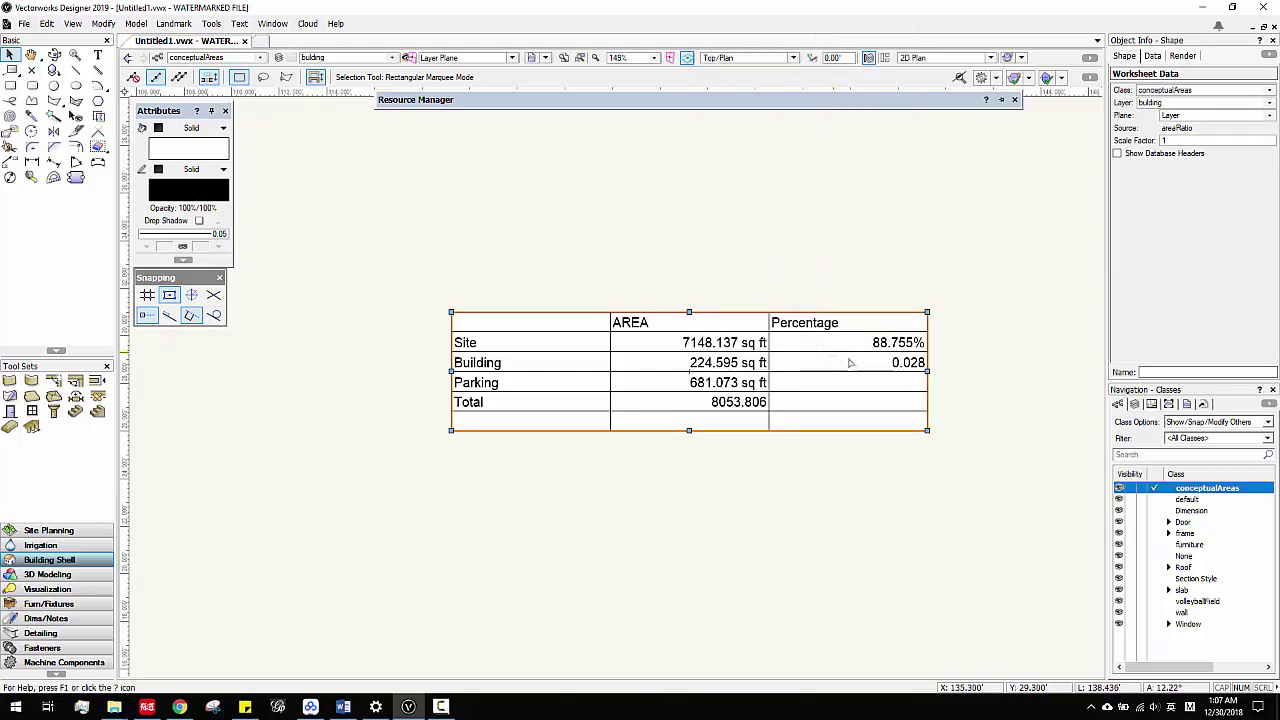
scroll(850, 363, "down", 5)
scroll(594, 346, "up", 2)
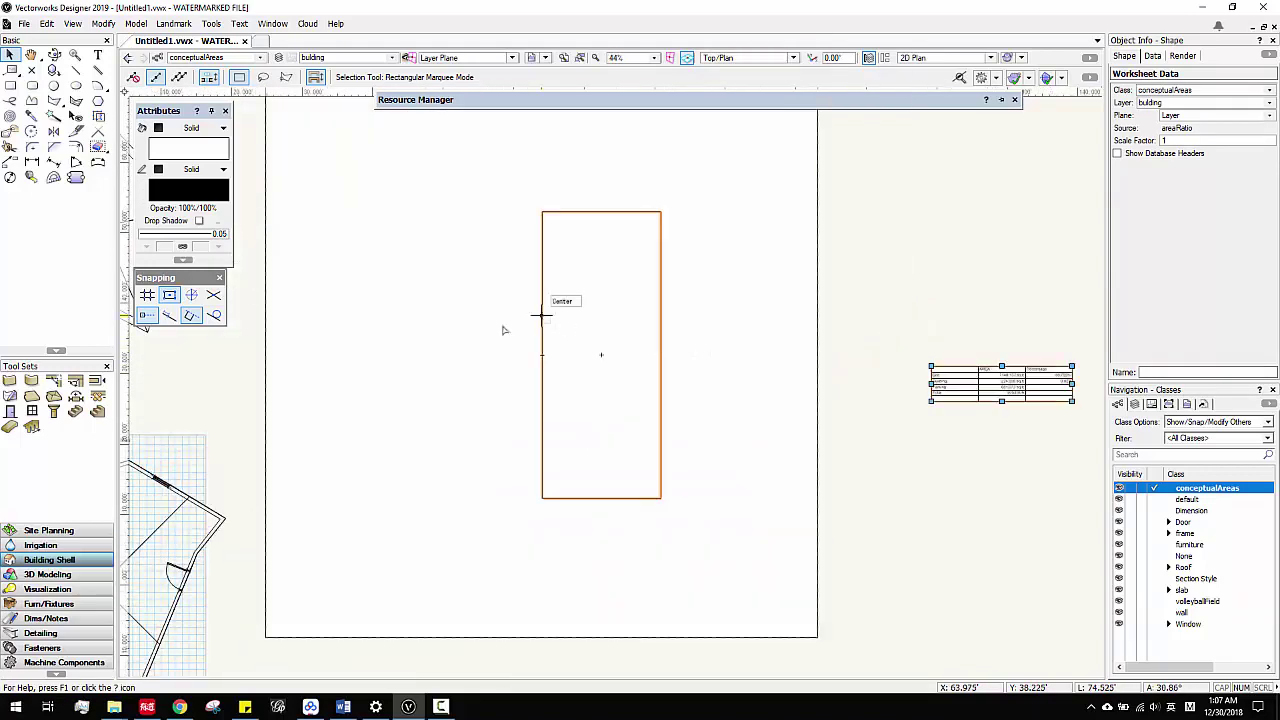
scroll(484, 384, "down", 1)
left_click_drag(500, 445, 446, 349)
scroll(829, 366, "up", 3)
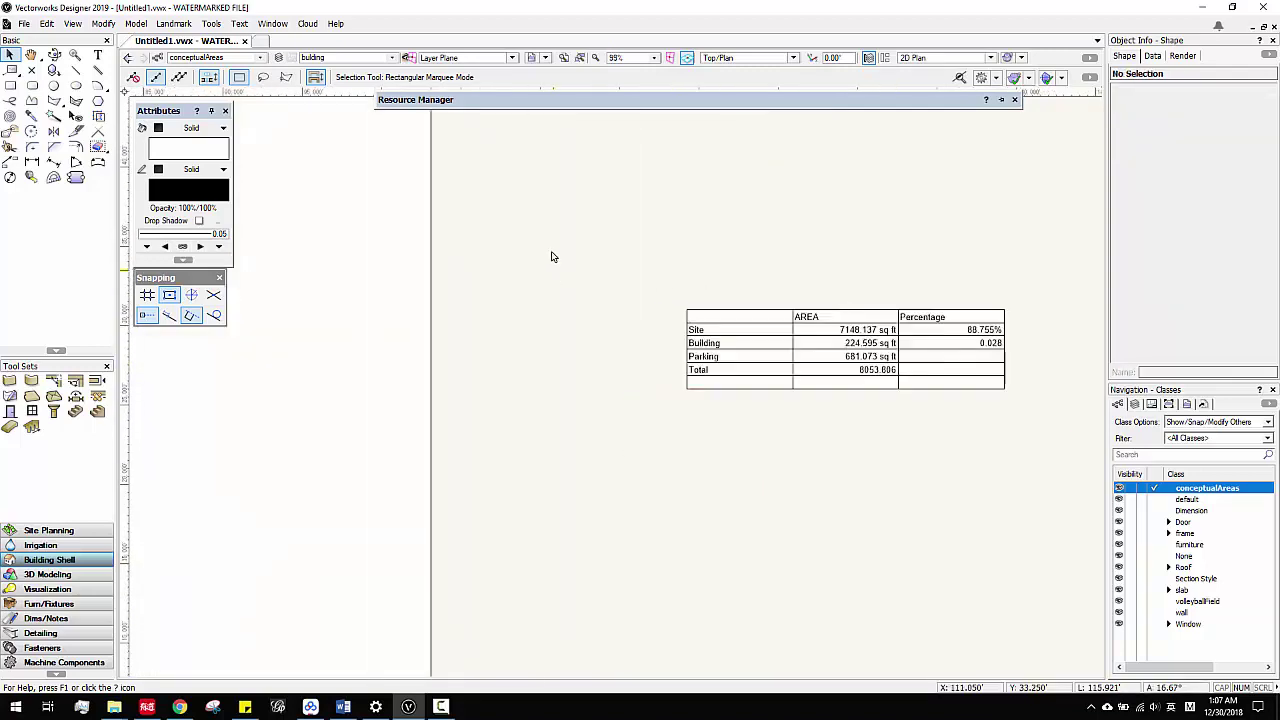
- Open the placed areaRatio worksheet for editing, view its site area formula in cell B2, and close it
mouse_move(610, 106)
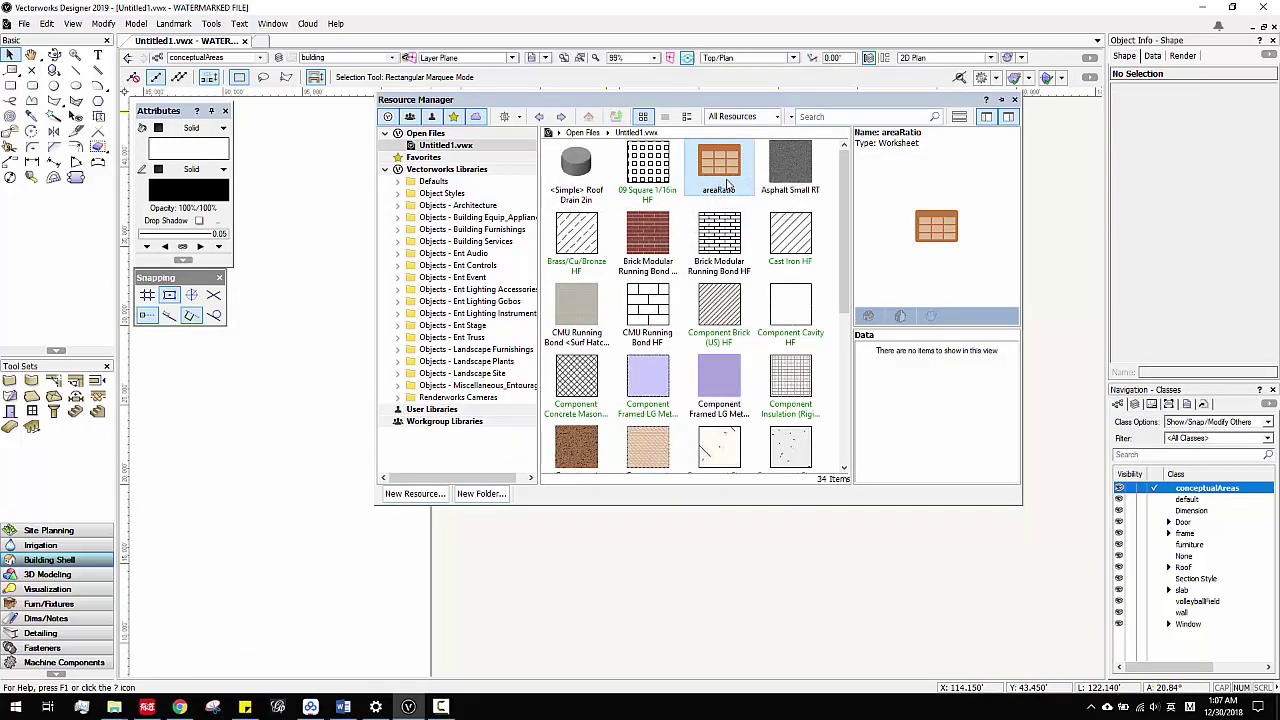
mouse_move(728, 183)
left_mouse_down()
mouse_move(743, 563)
mouse_move(808, 325)
left_mouse_up()
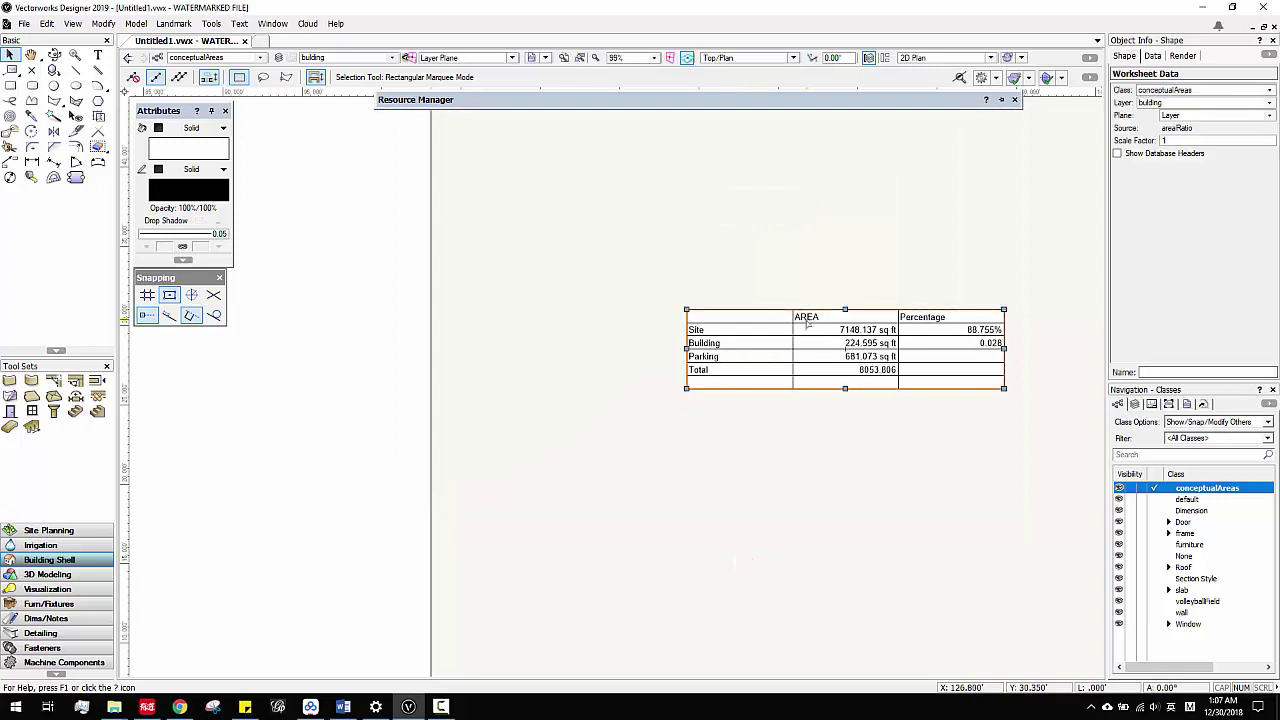
right_click(808, 323)
left_click(820, 347)
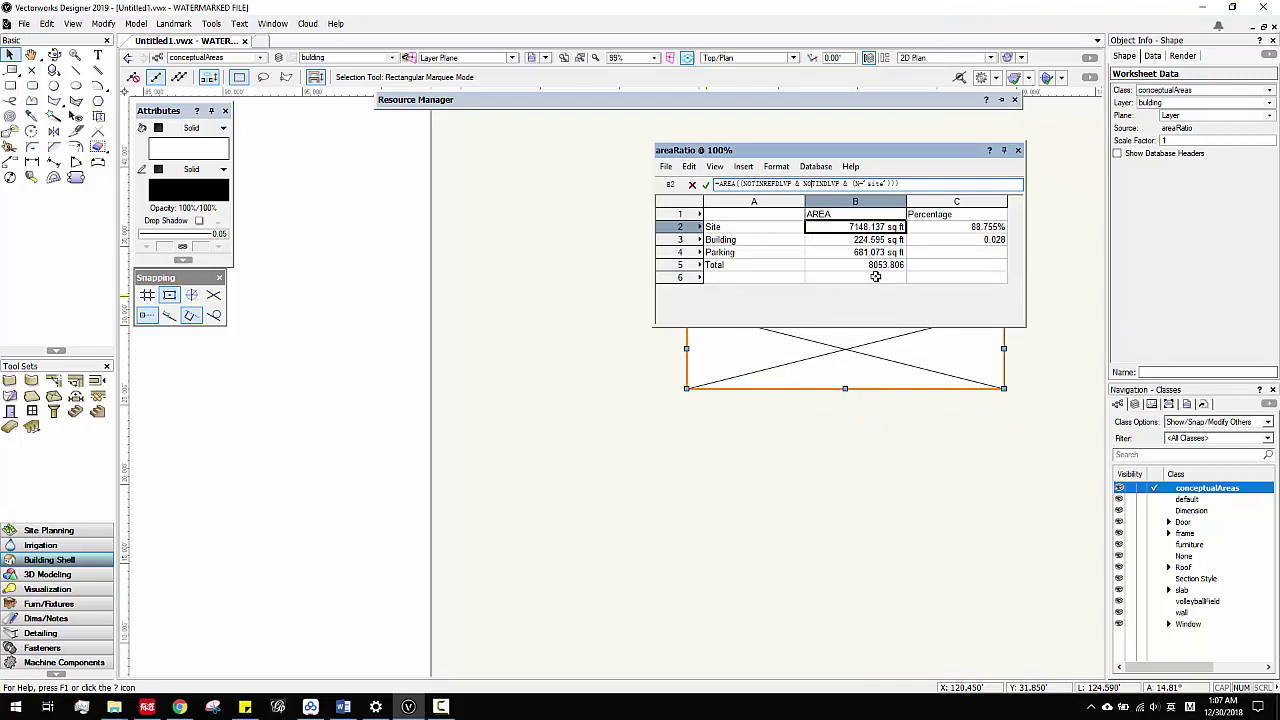
left_click(1018, 150)
right_click(848, 333)
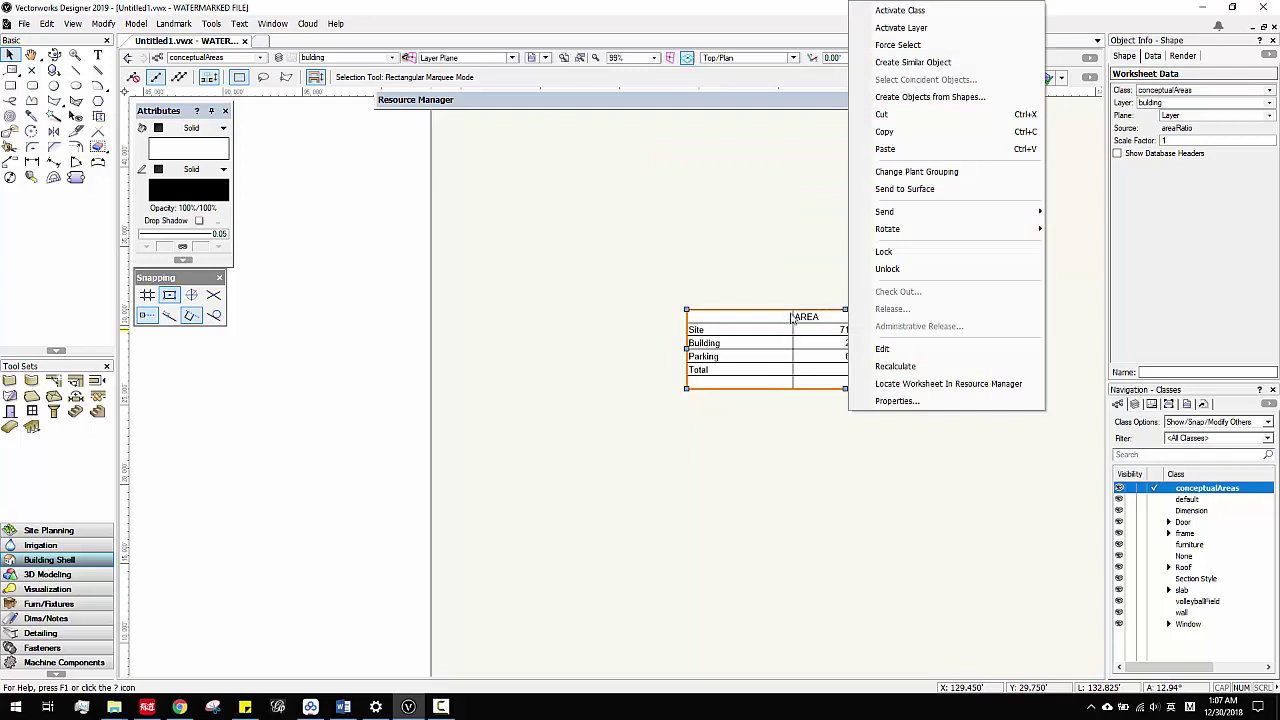
key("Escape")
left_click(750, 99)
right_click(737, 178)
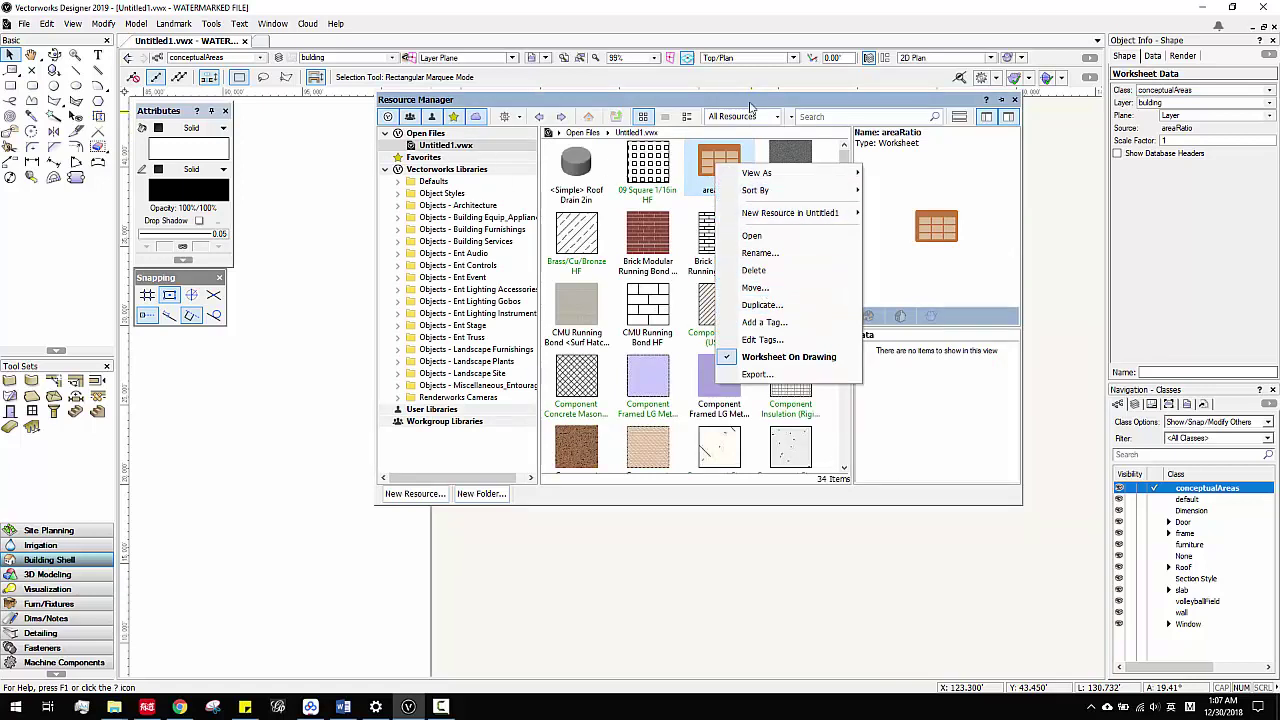
left_click(1070, 171)
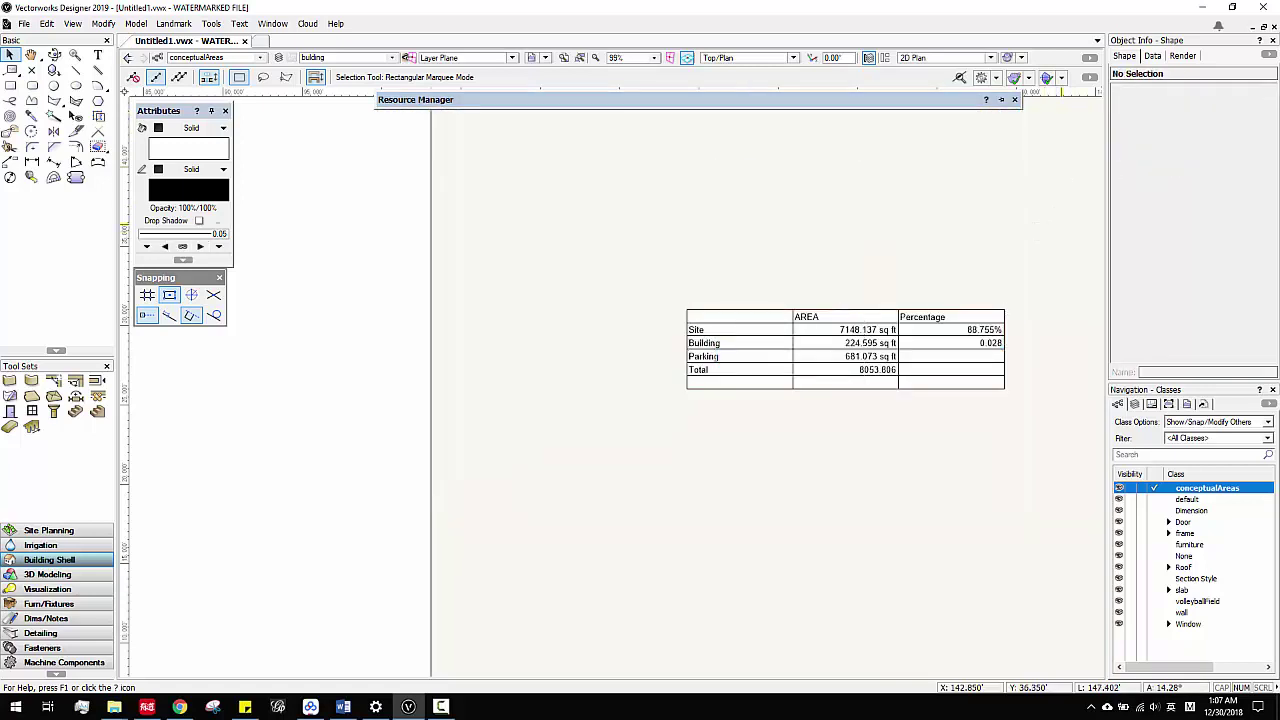
key("alt+Tab")
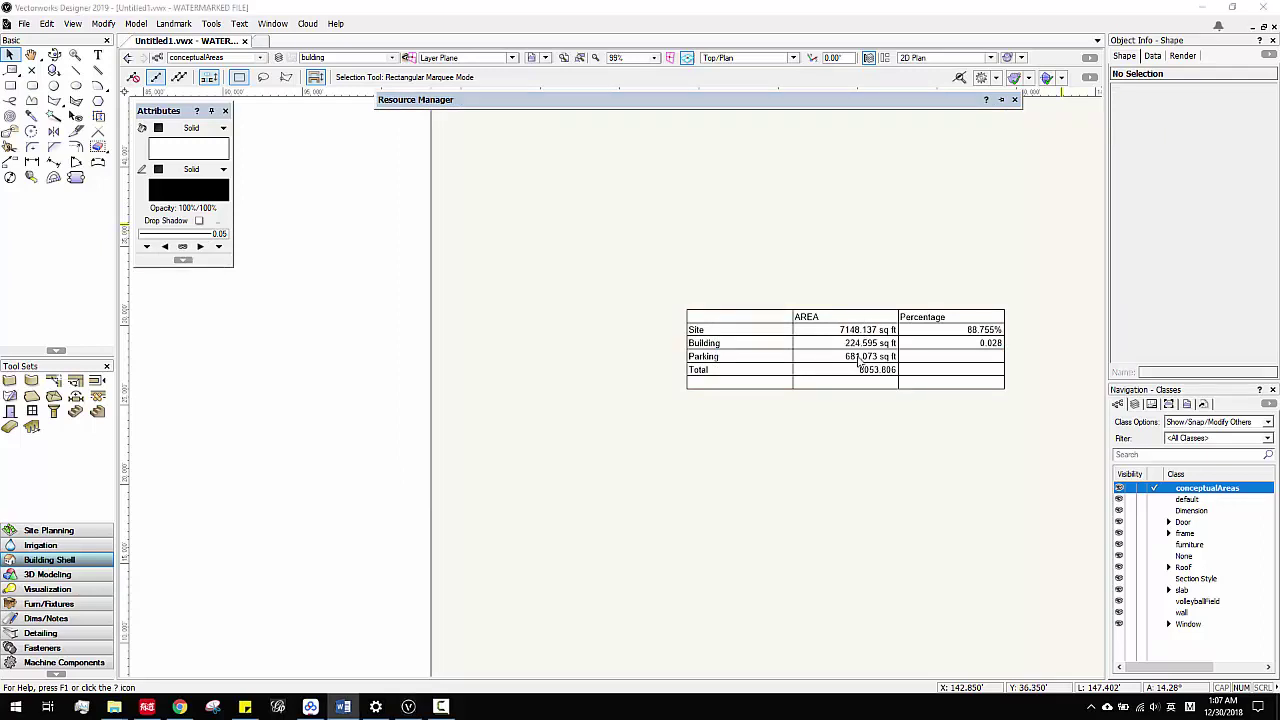
- Assign the site, building and parking rectangles together to the conceptualAreas class
scroll(858, 366, "down", 4)
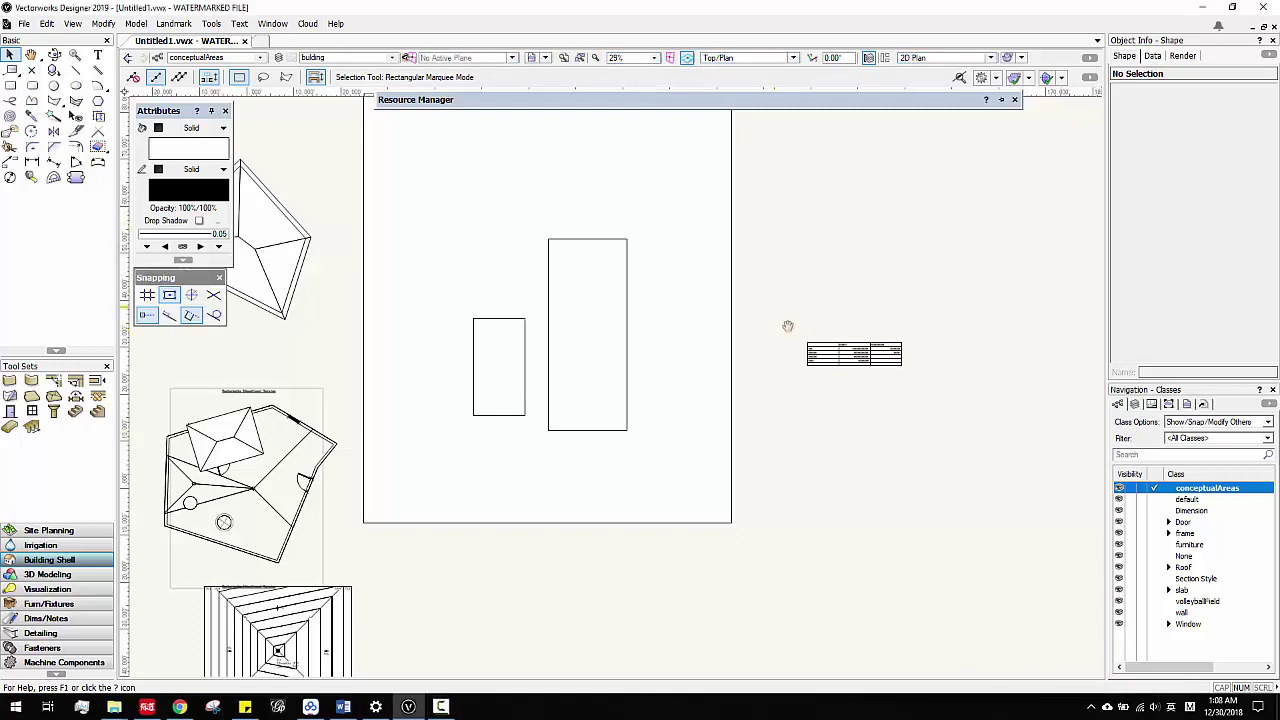
middle_click_drag(789, 323, 811, 374)
left_click_drag(835, 586, 391, 123)
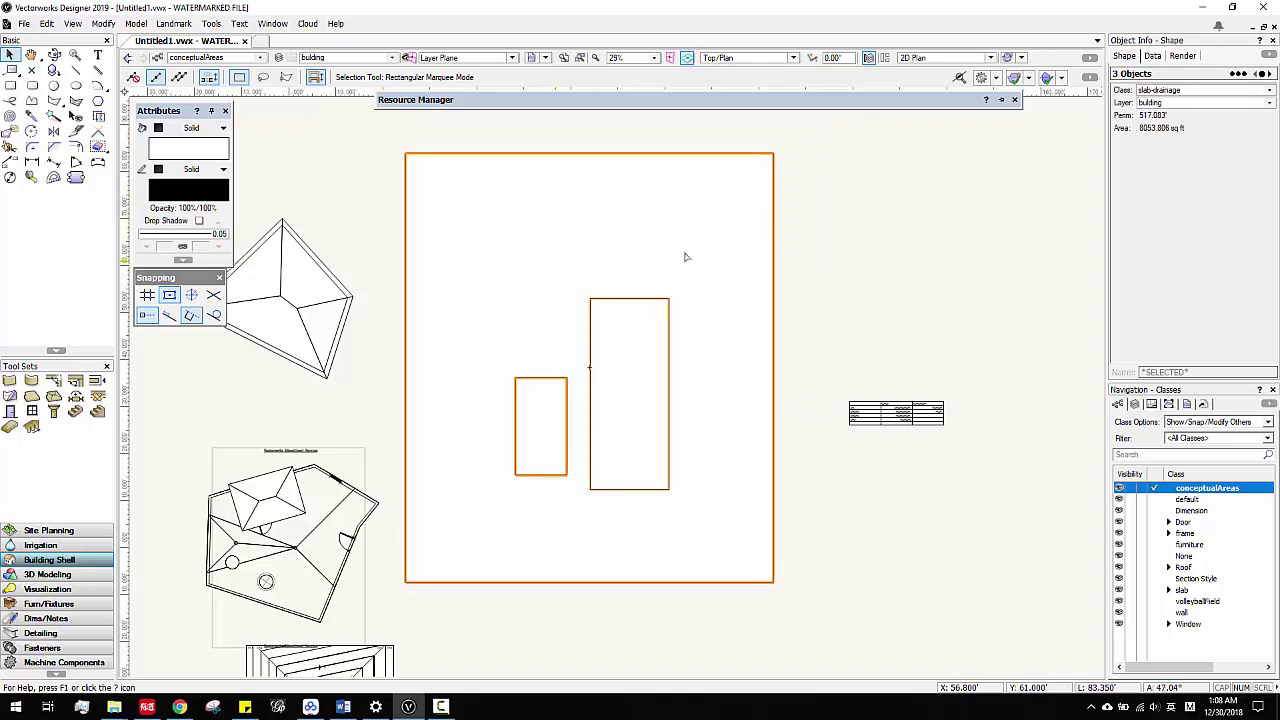
left_click(1190, 90)
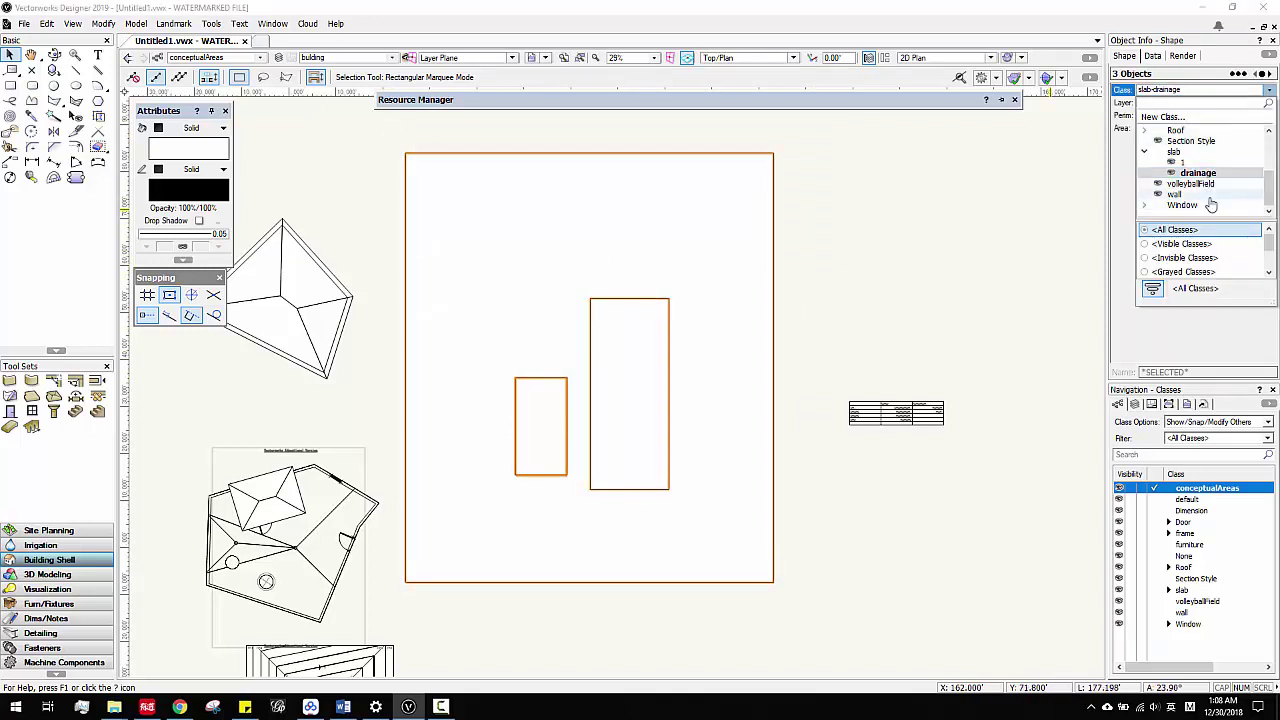
scroll(1204, 188, "up", 3)
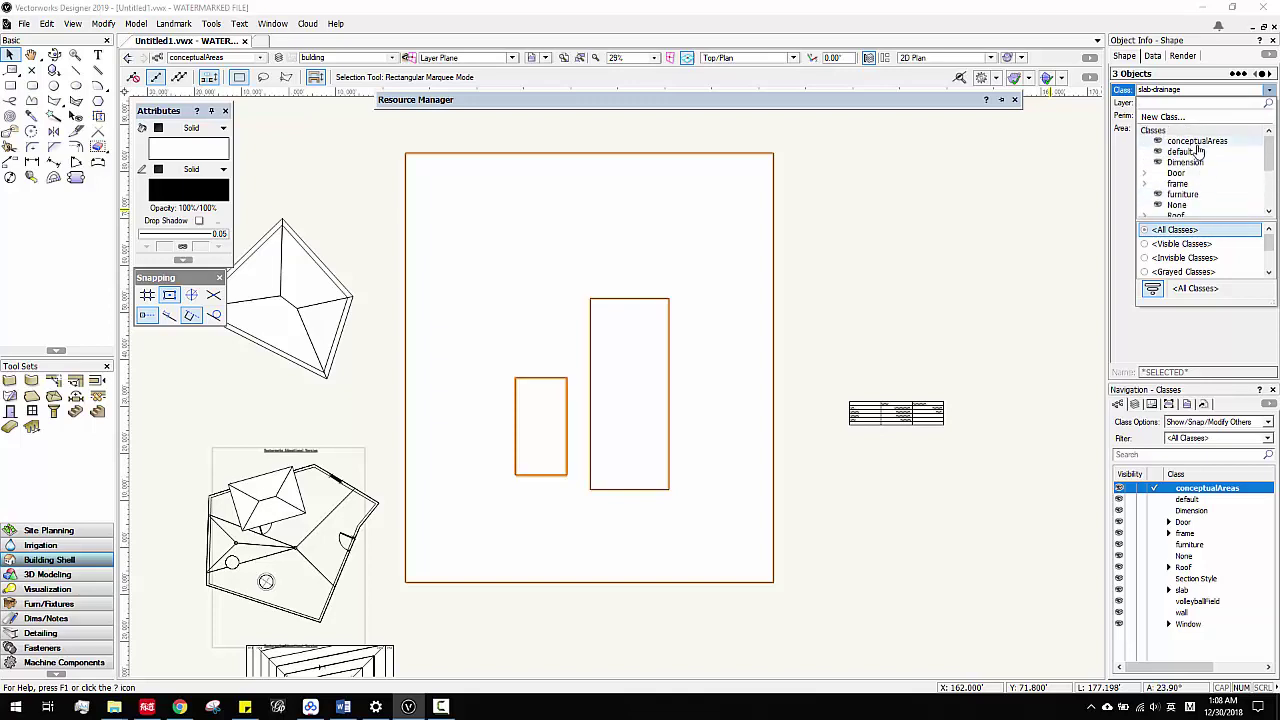
left_click(1198, 151)
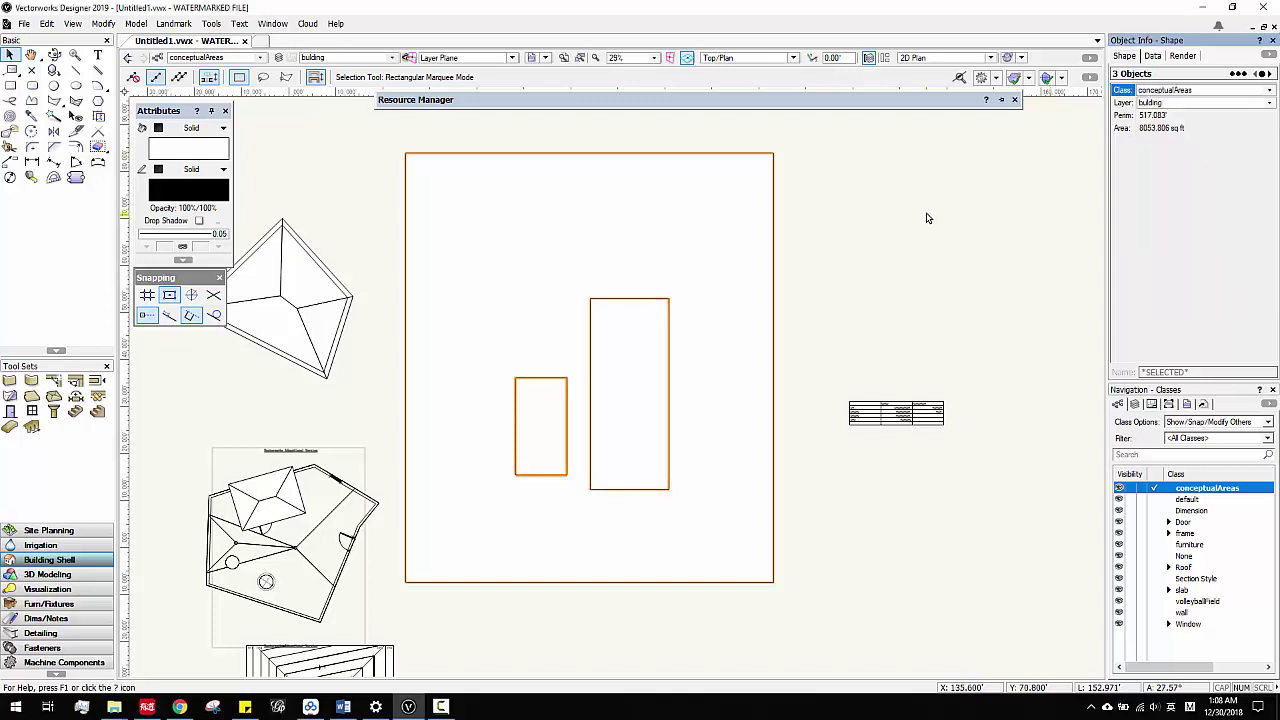
- Check the class and object name of the site, building and parking rectangles one by one
left_click(673, 315)
left_click(653, 320)
left_click(557, 383)
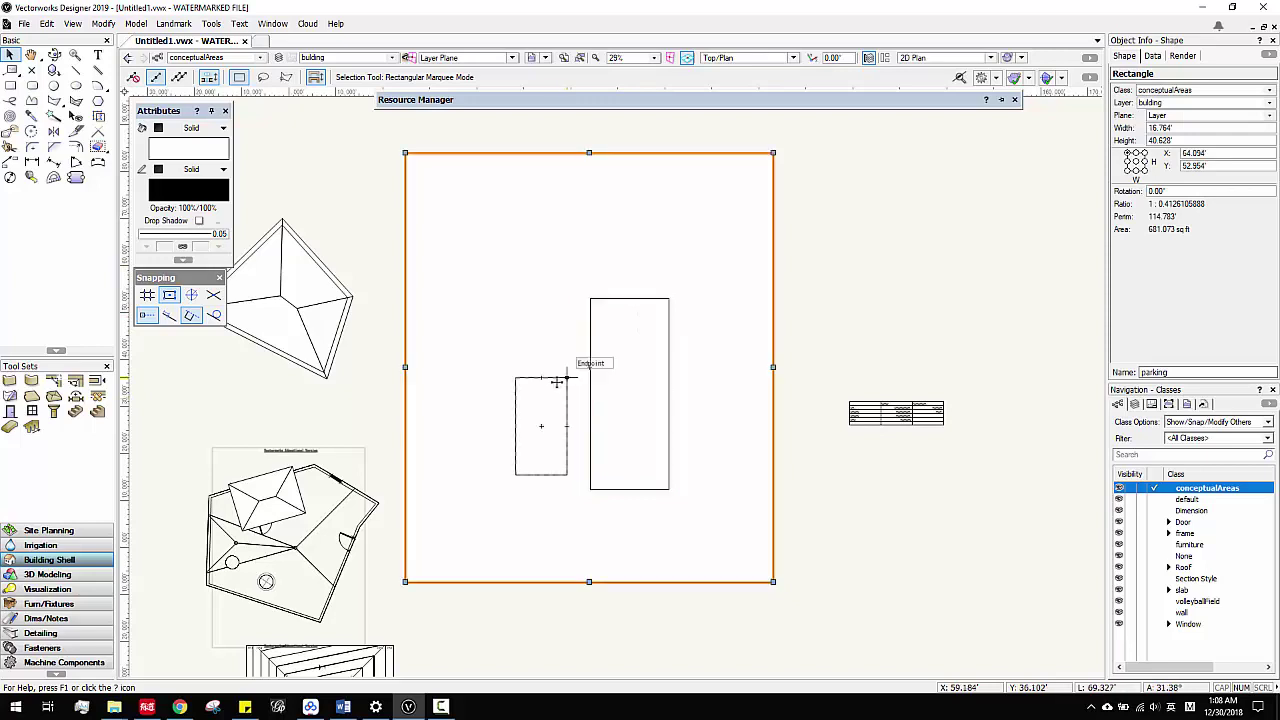
left_click(645, 240)
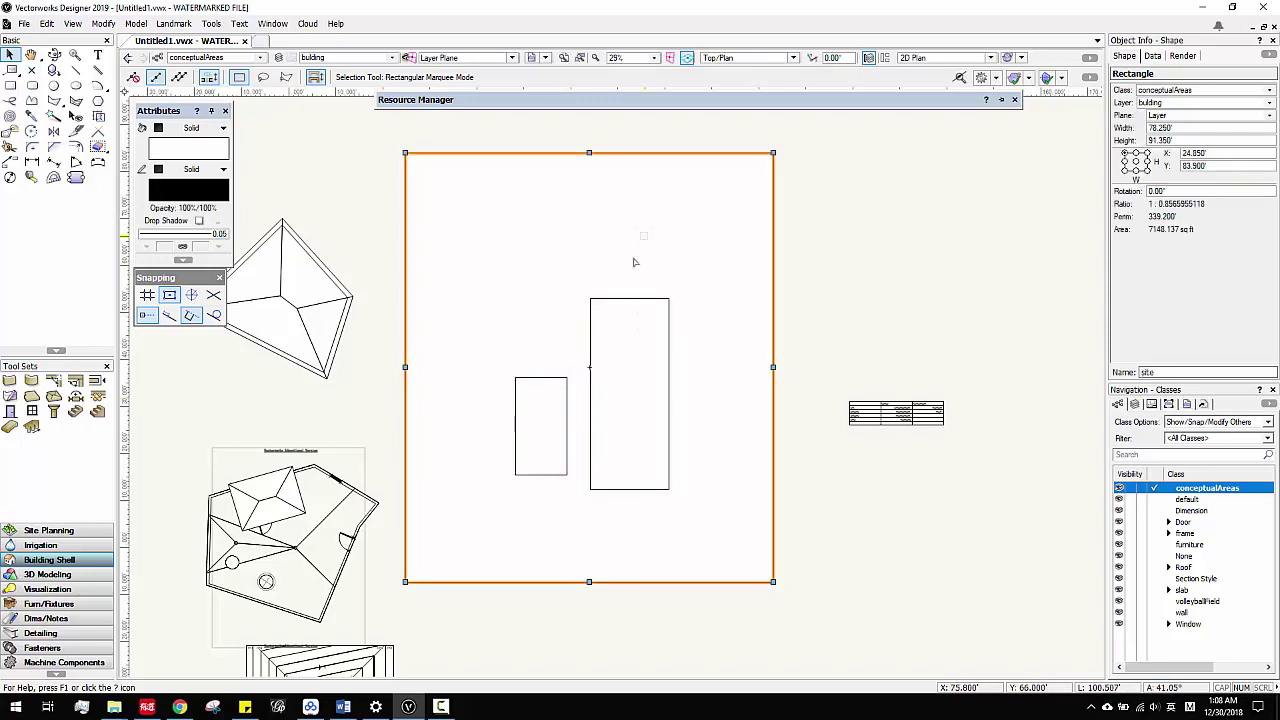
left_click(630, 300)
left_click(891, 328)
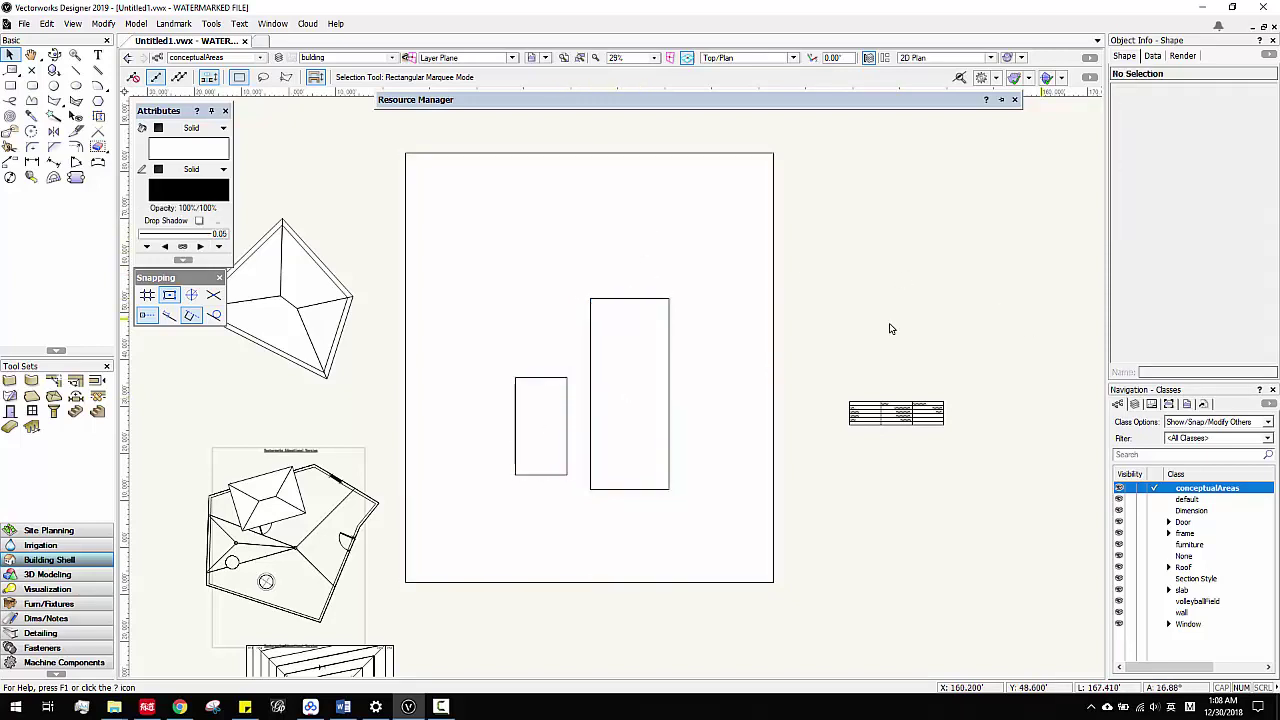
left_click(603, 307)
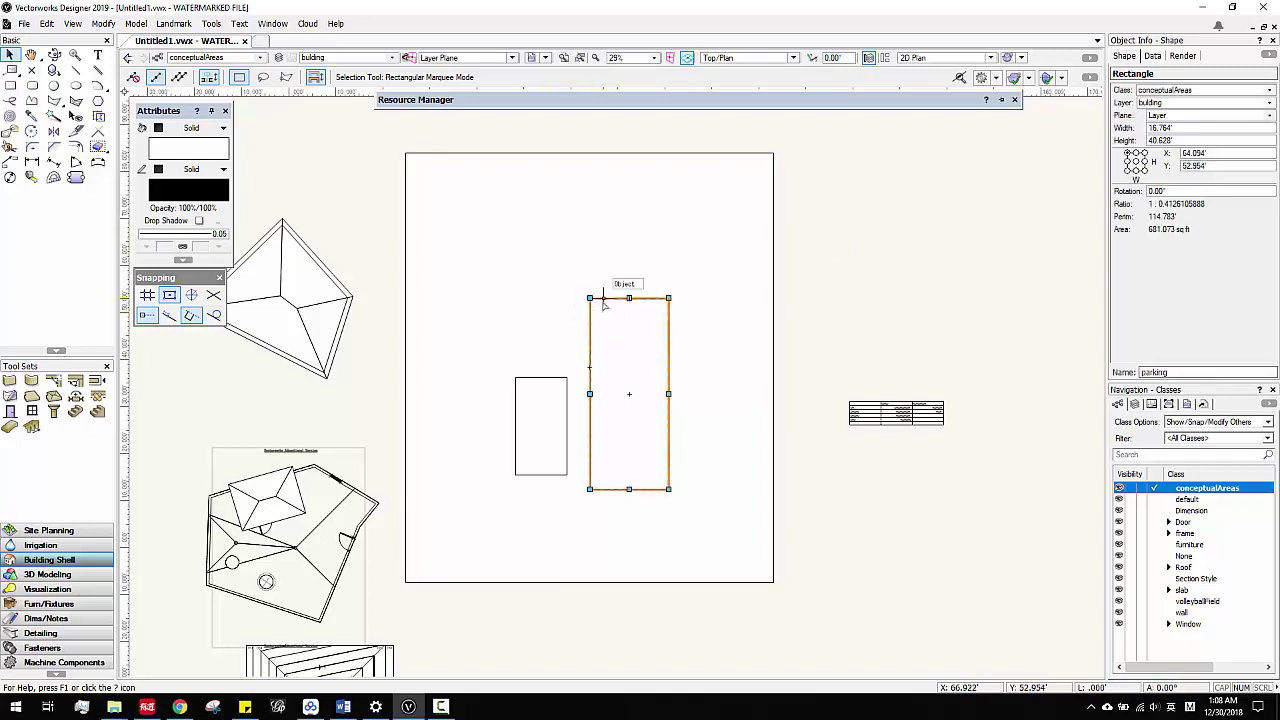
left_click(551, 383)
left_click(900, 216)
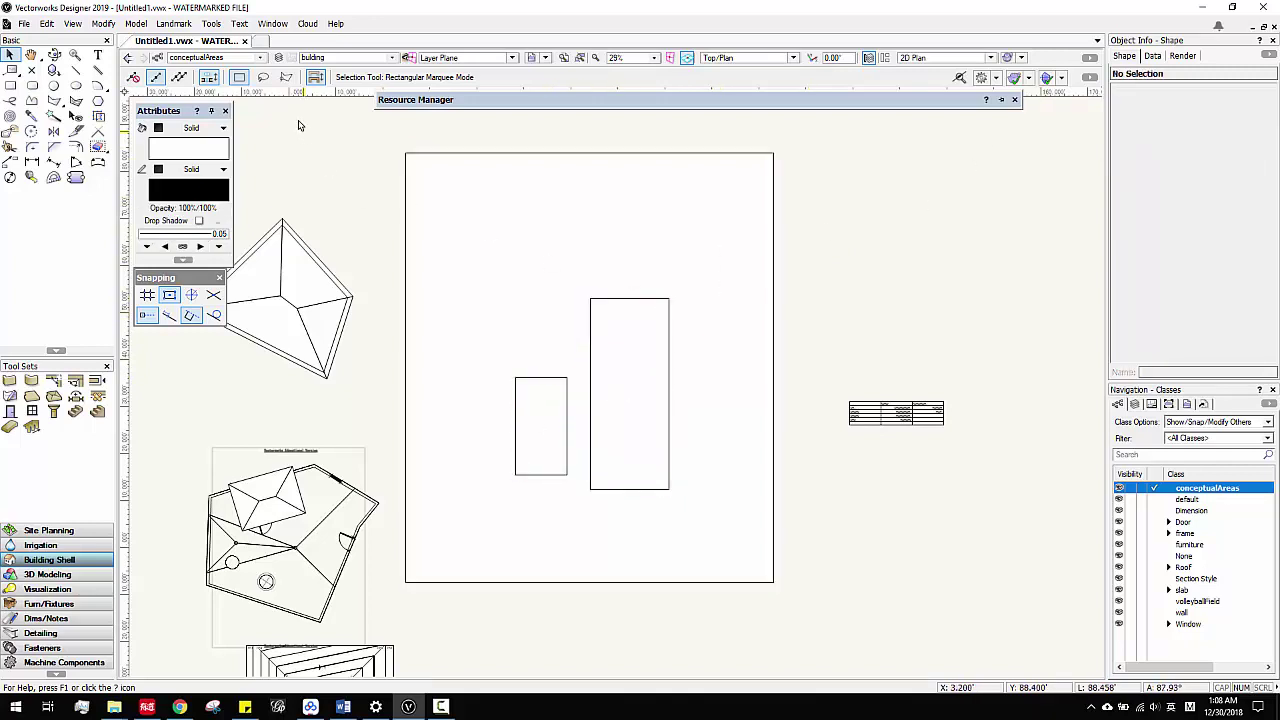
- Start creating a new custom report from the drawing's objects
left_click(211, 24)
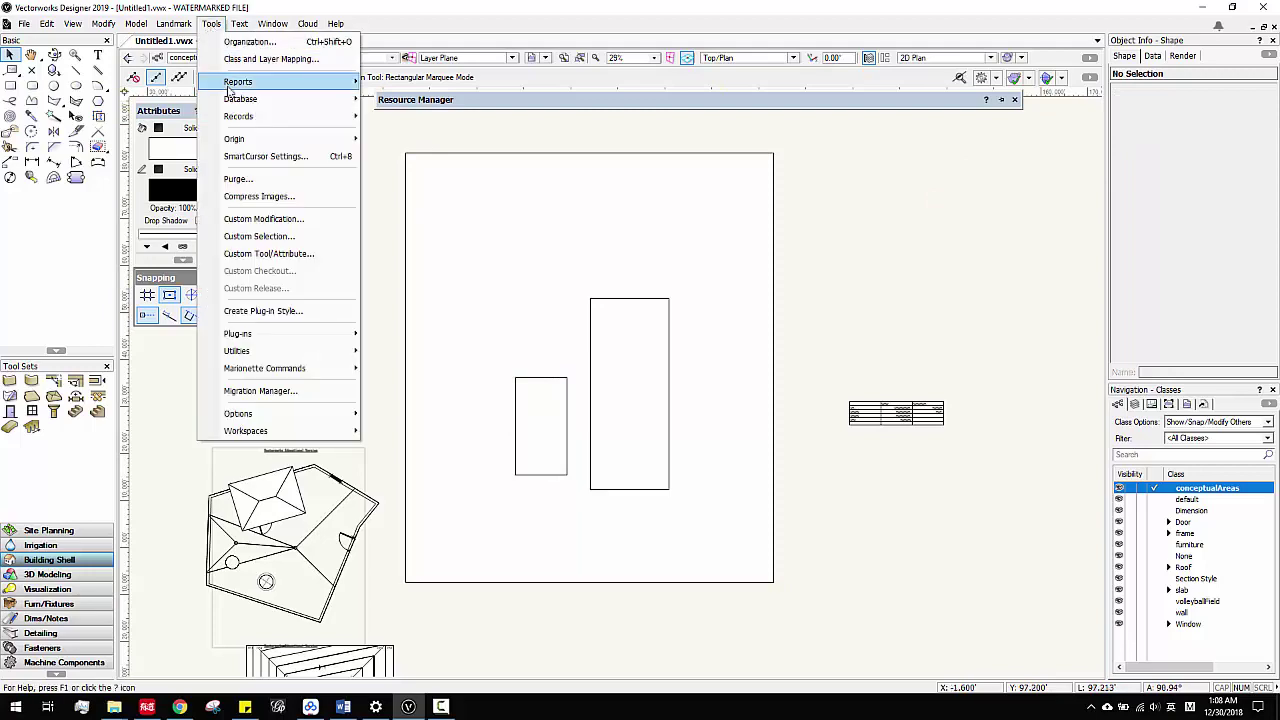
mouse_move(300, 82)
left_click(378, 84)
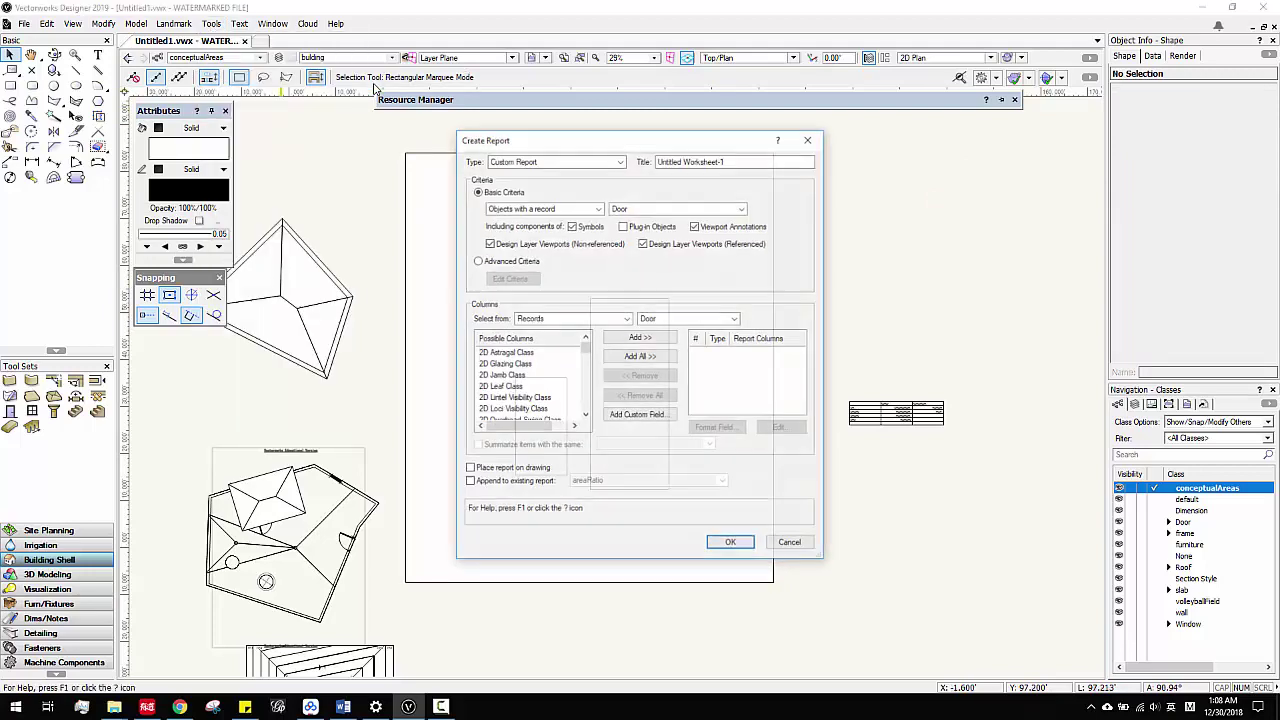
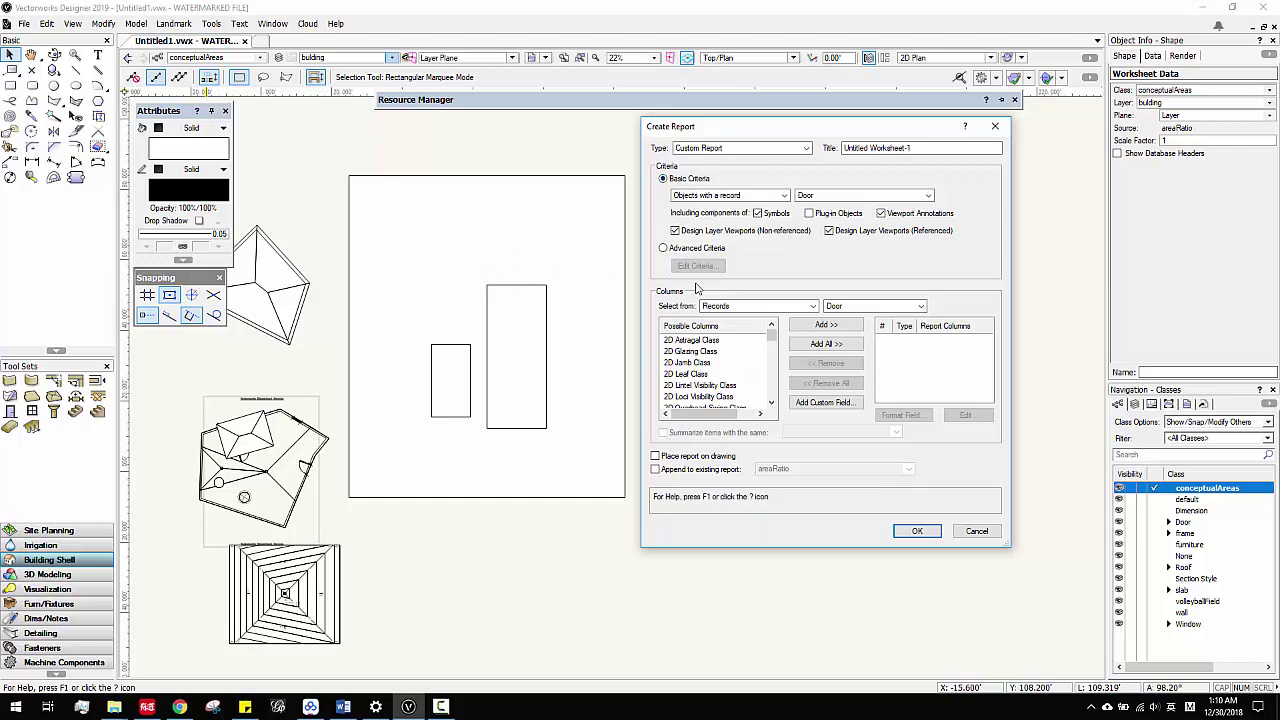
left_click(728, 196)
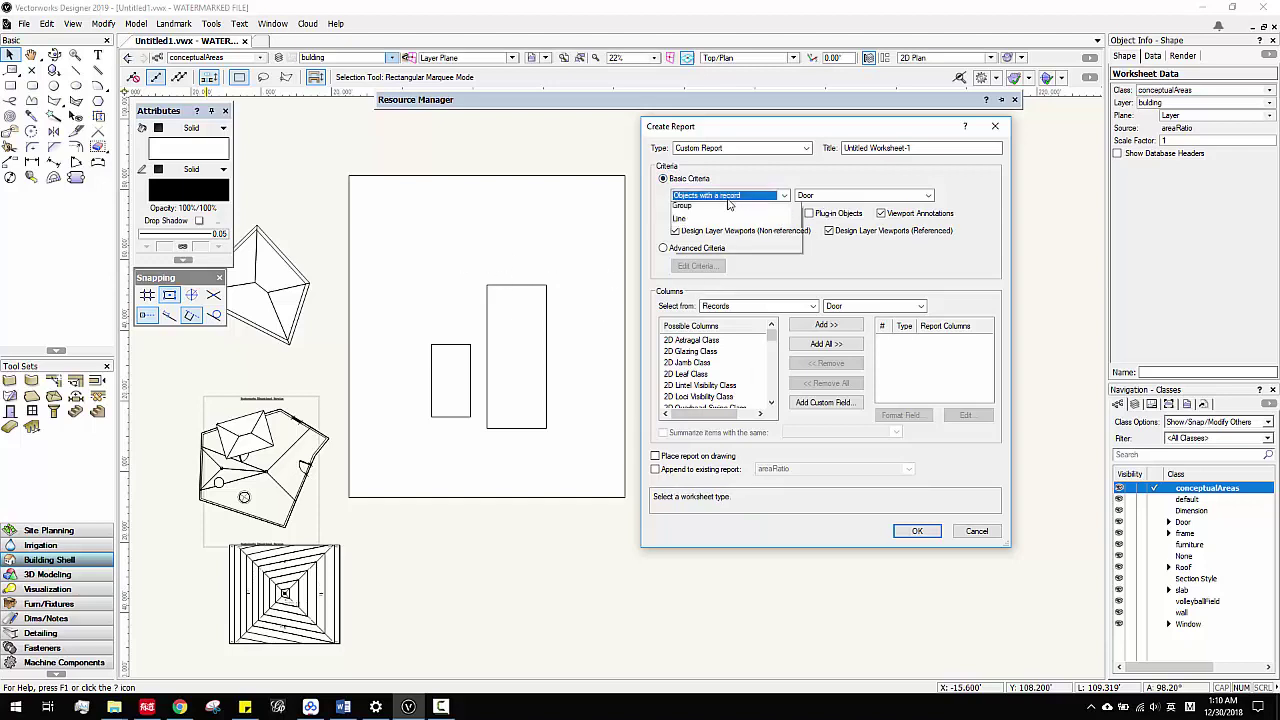
scroll(725, 280, "down", 2)
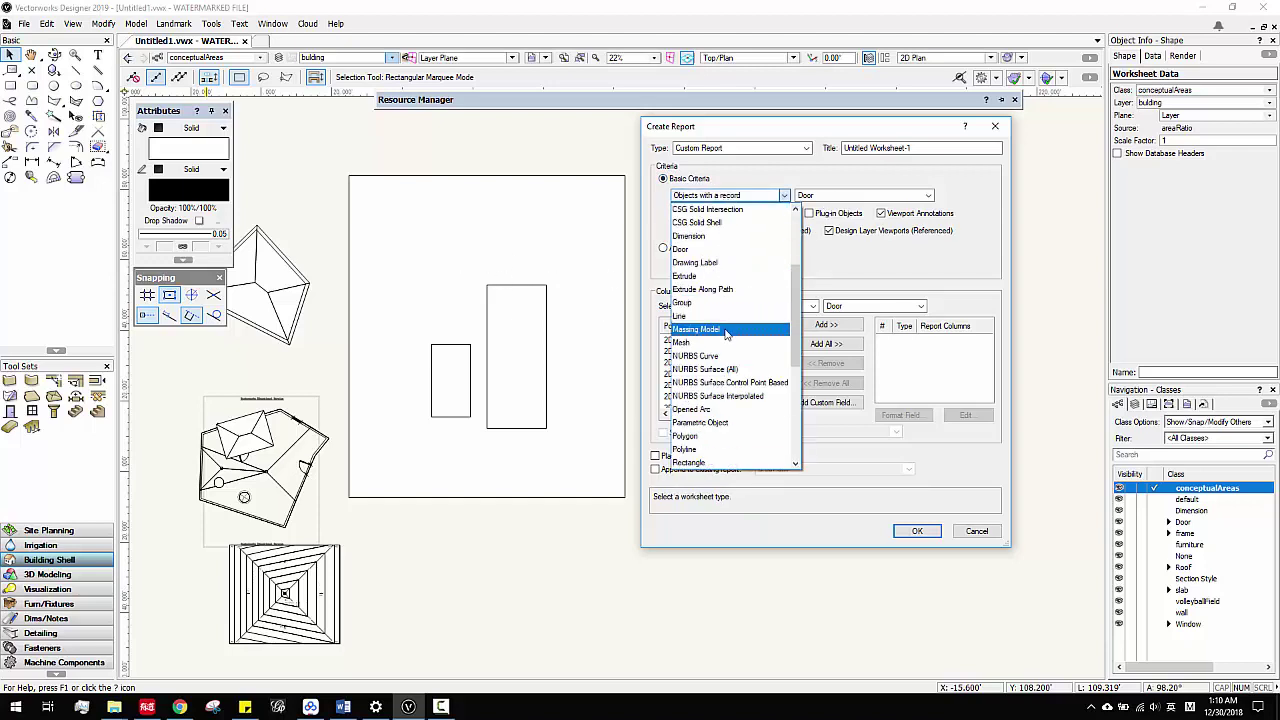
scroll(728, 260, "up", 3)
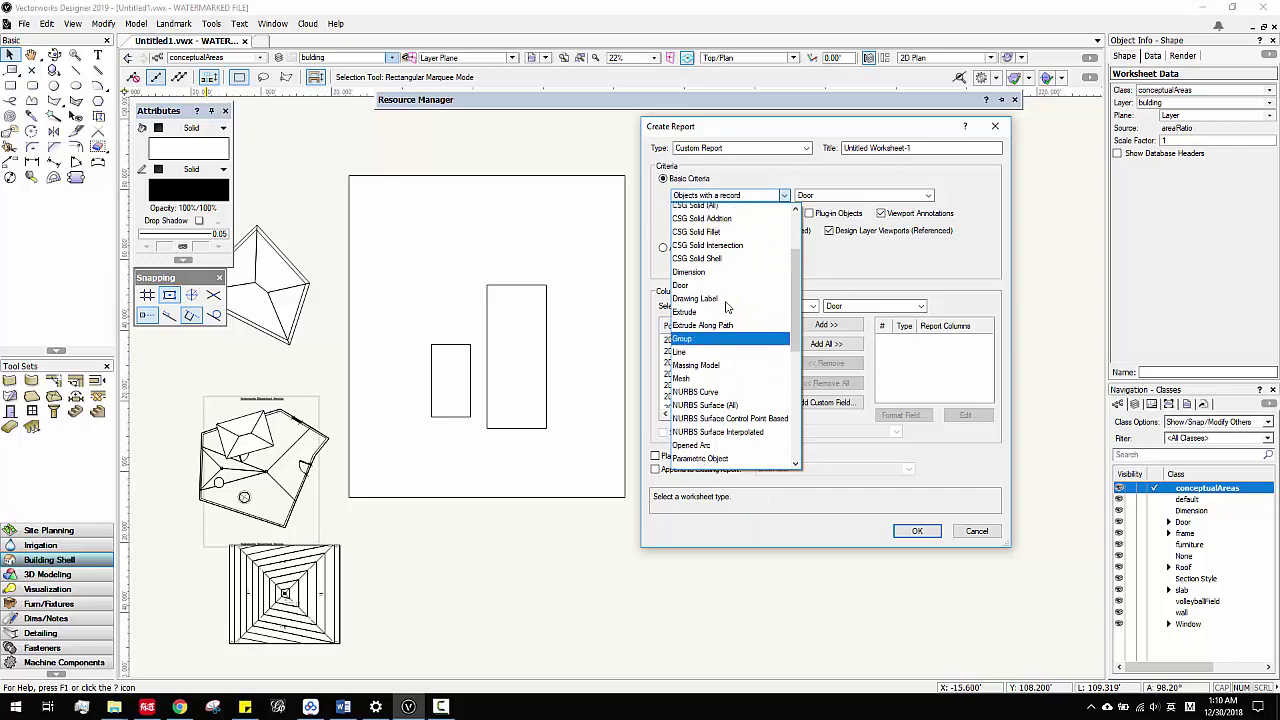
left_click(714, 186)
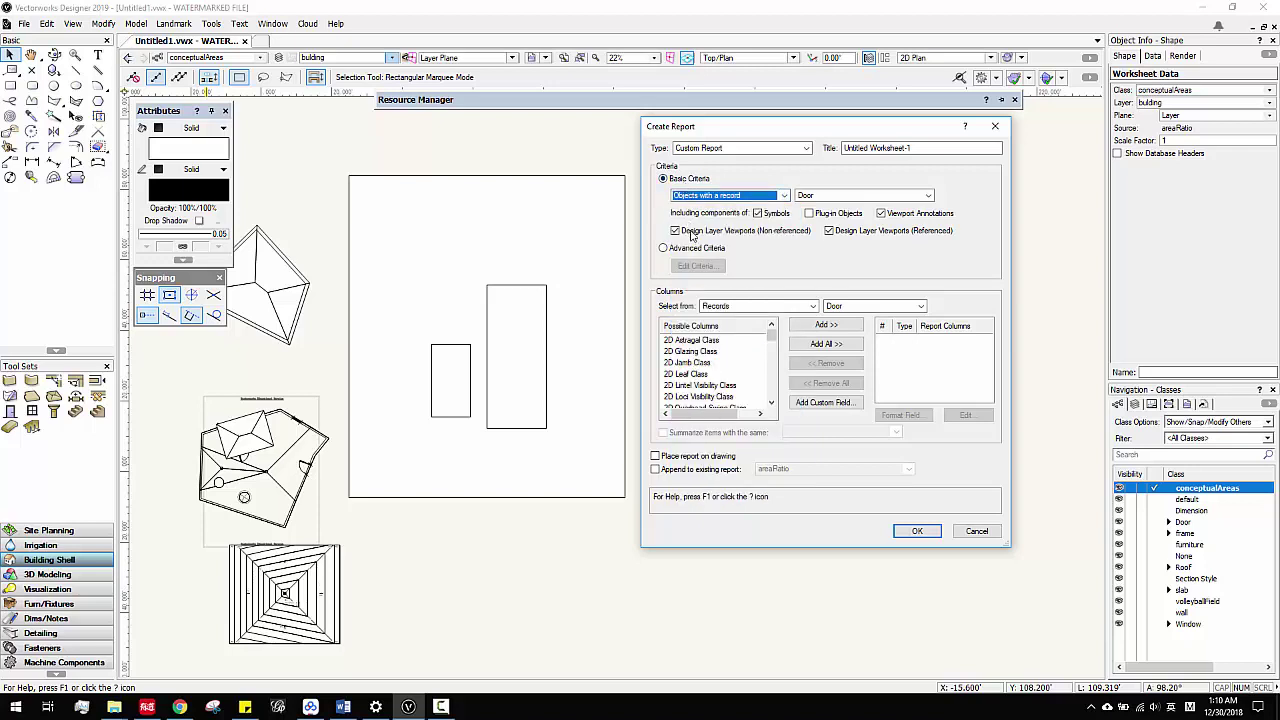
- Set the report's advanced criteria to objects whose class is conceptualAreas, excluding components of symbols, plug-in objects, viewport annotations and design layer viewports
left_click(664, 248)
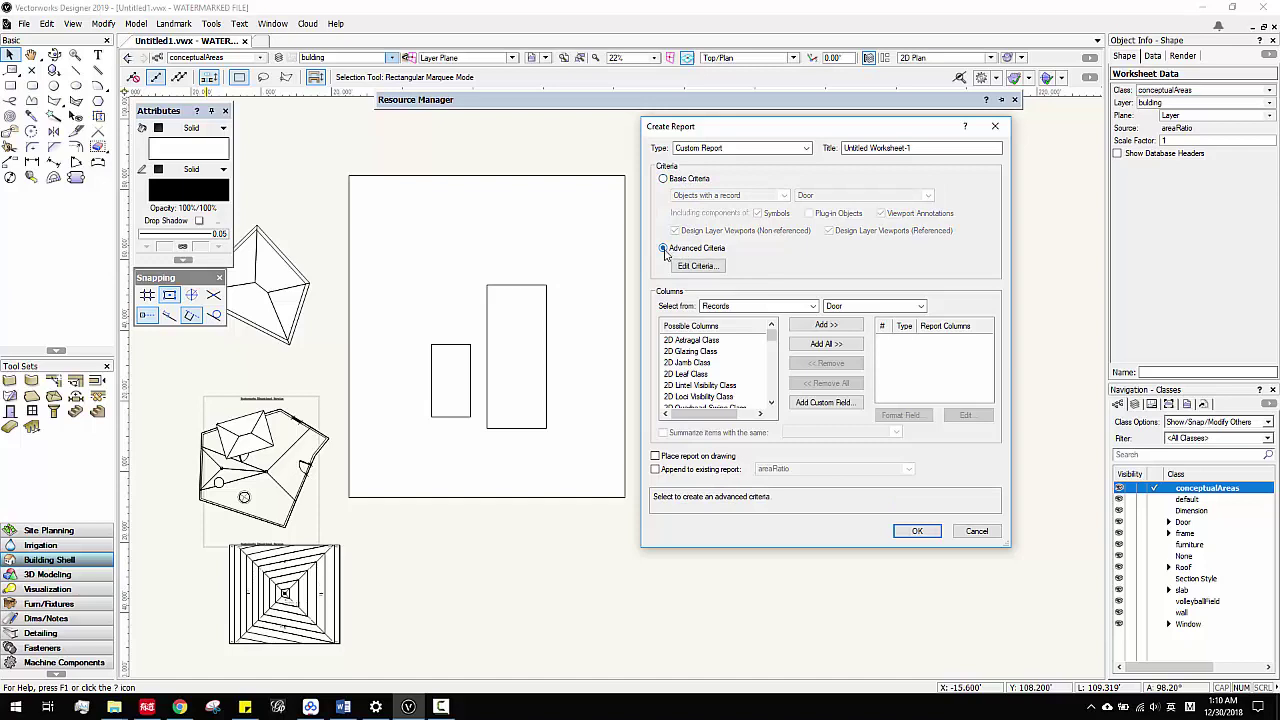
left_click(712, 268)
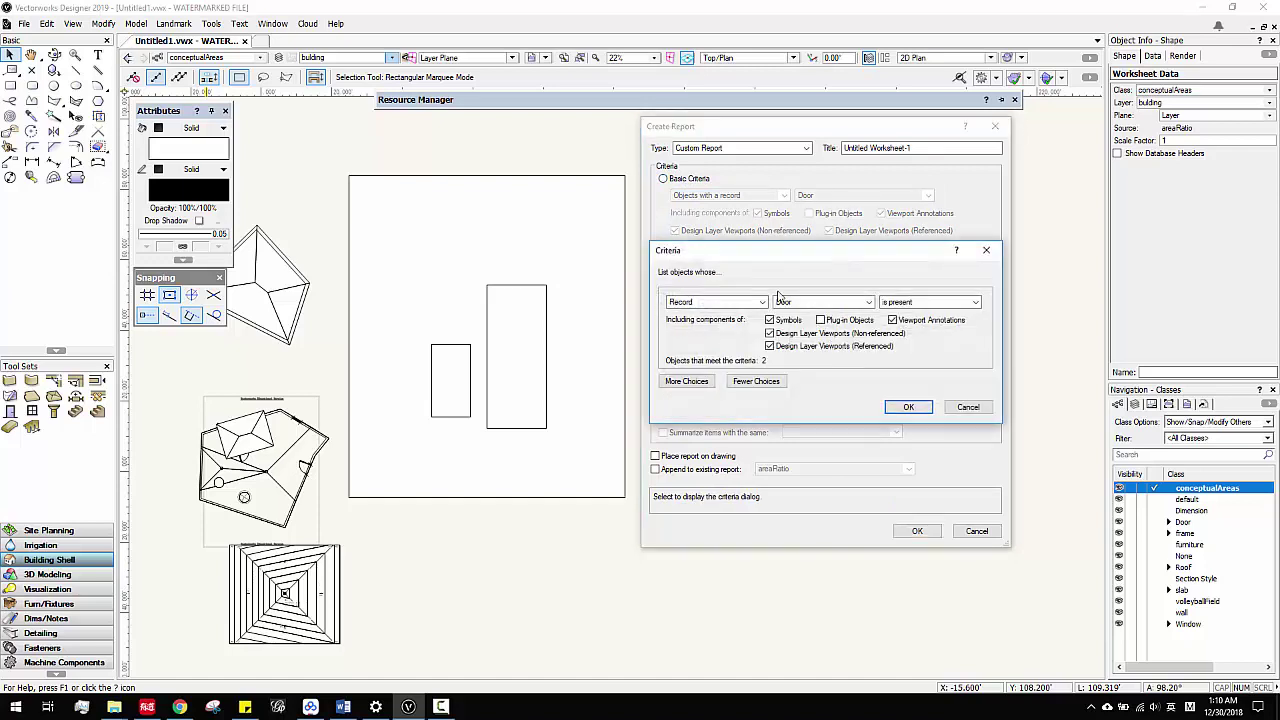
left_click(732, 305)
scroll(729, 488, "down", 7)
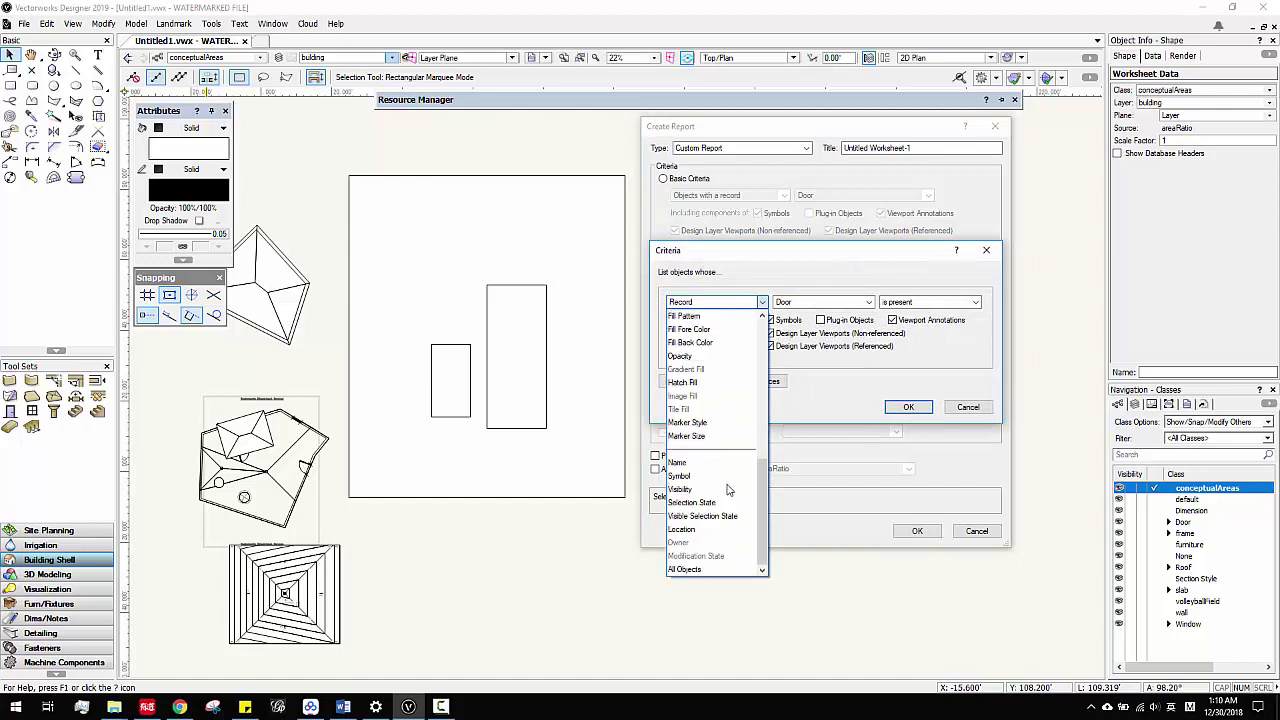
scroll(705, 490, "up", 7)
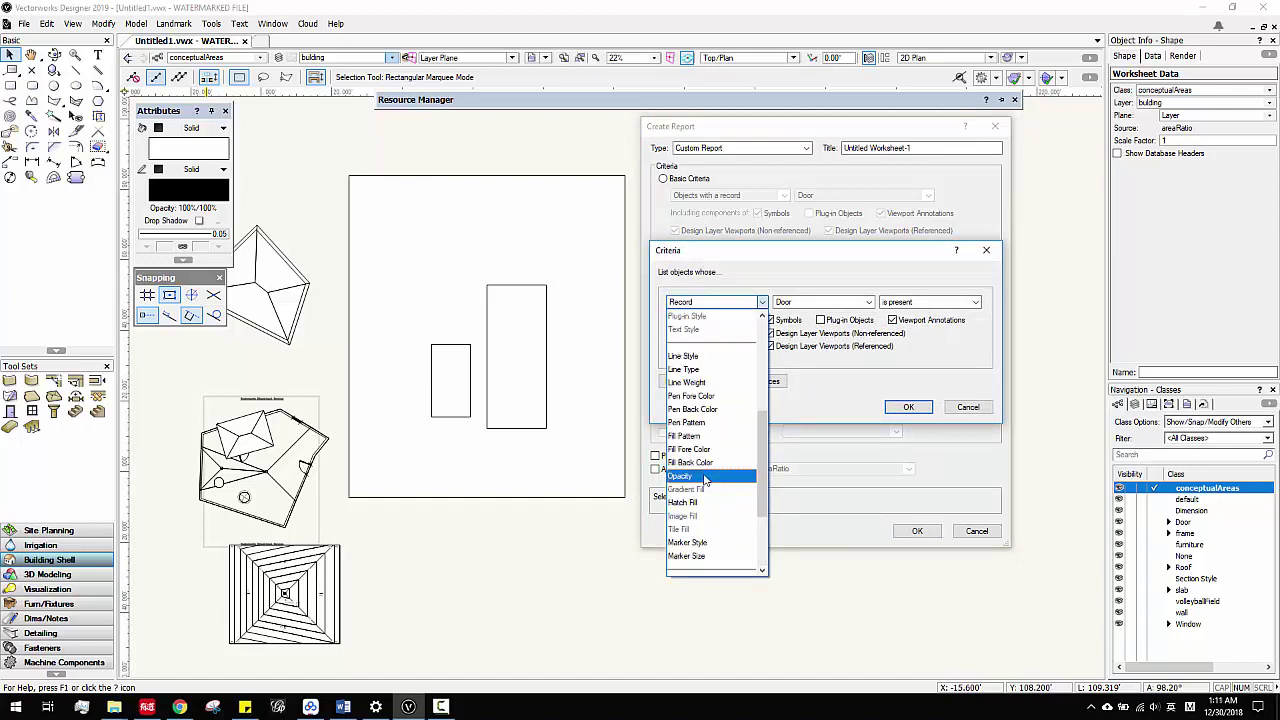
left_click(745, 316)
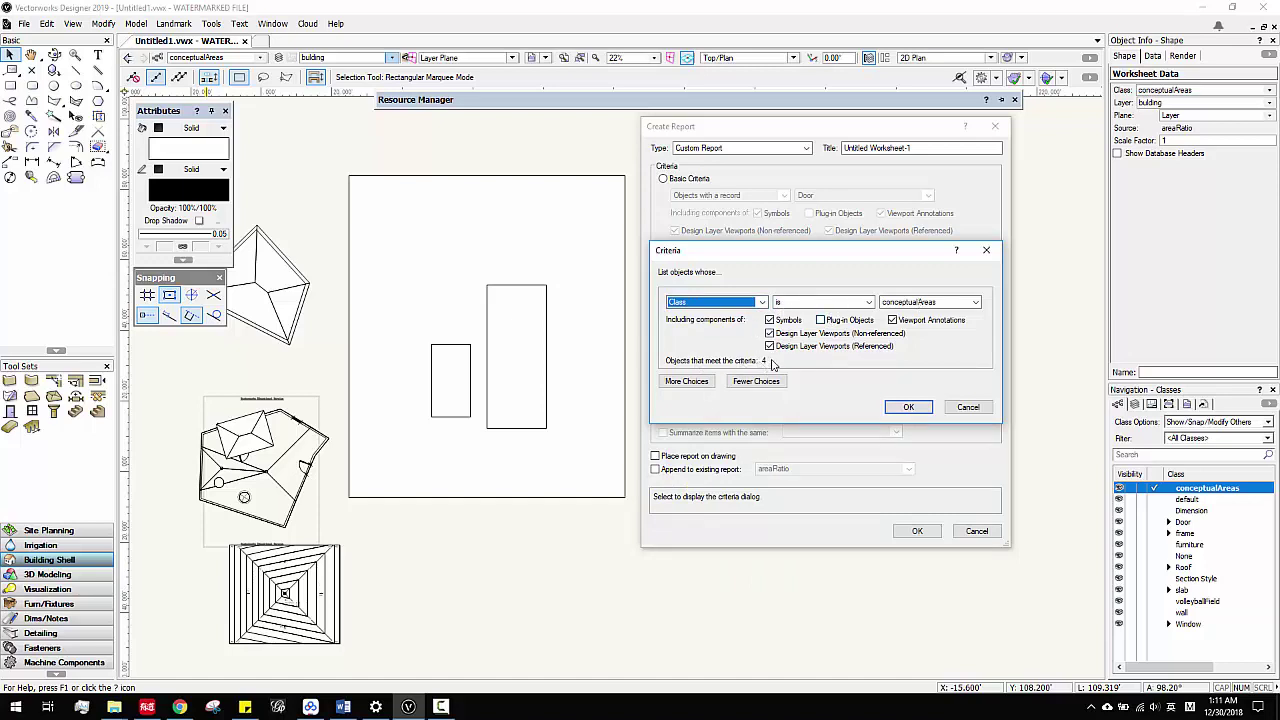
left_click(770, 320)
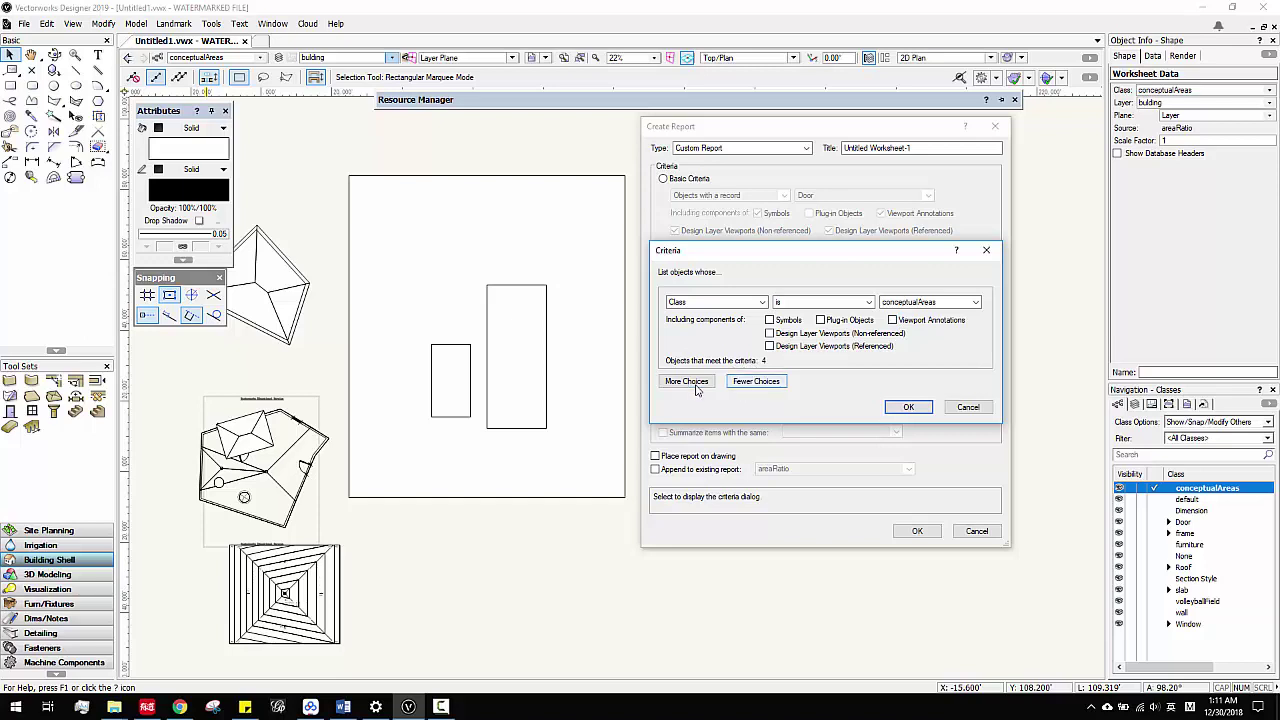
left_click(909, 408)
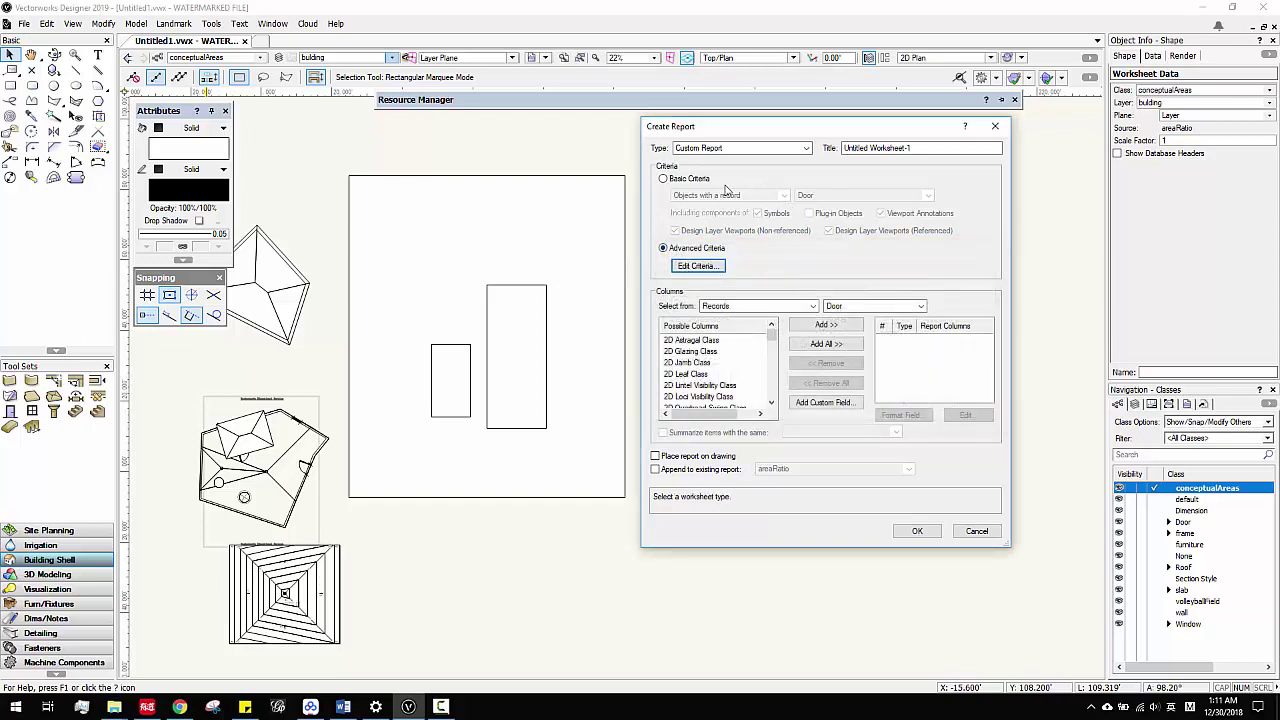
- Add the Area and Name functions as columns of the custom report
left_click(806, 307)
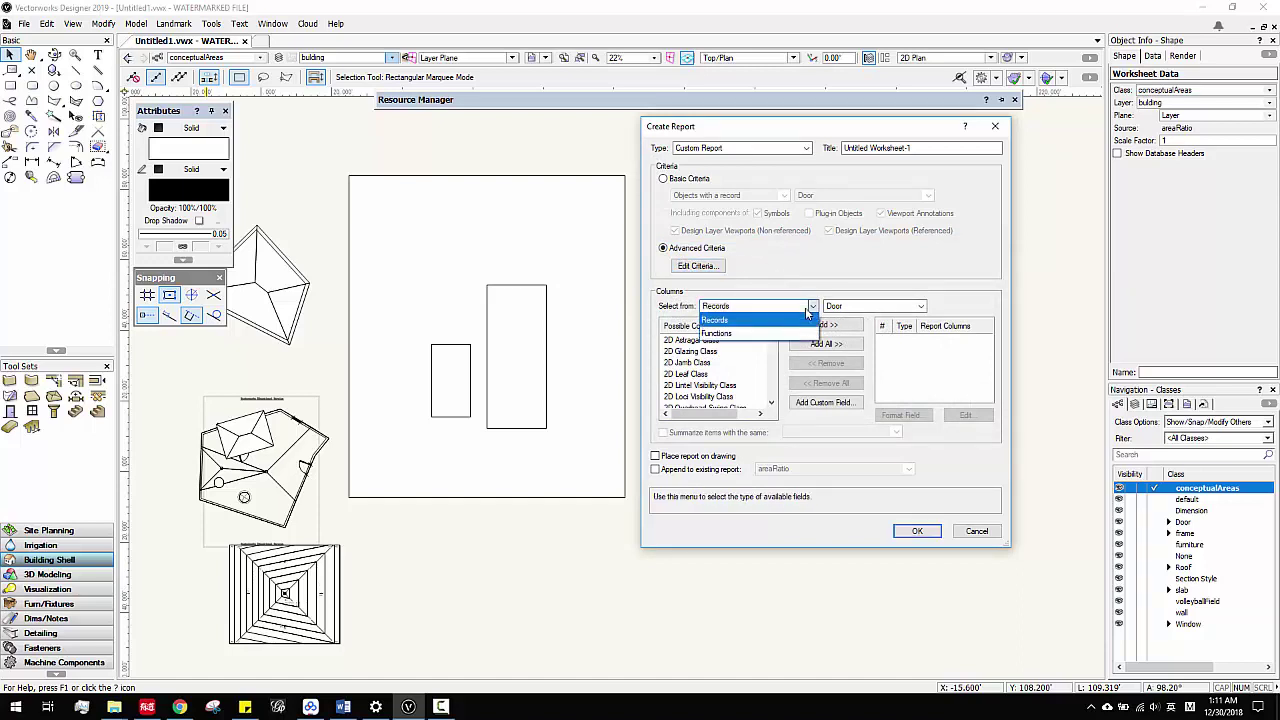
left_click(742, 334)
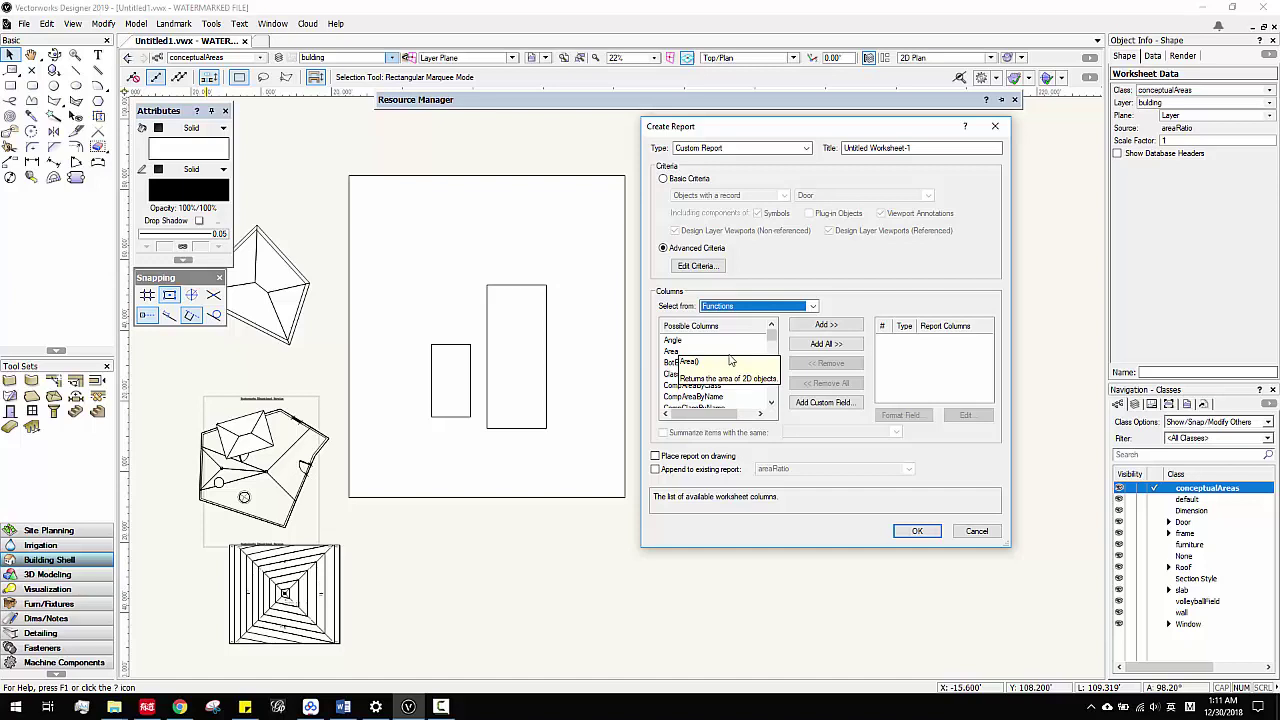
left_click(673, 352)
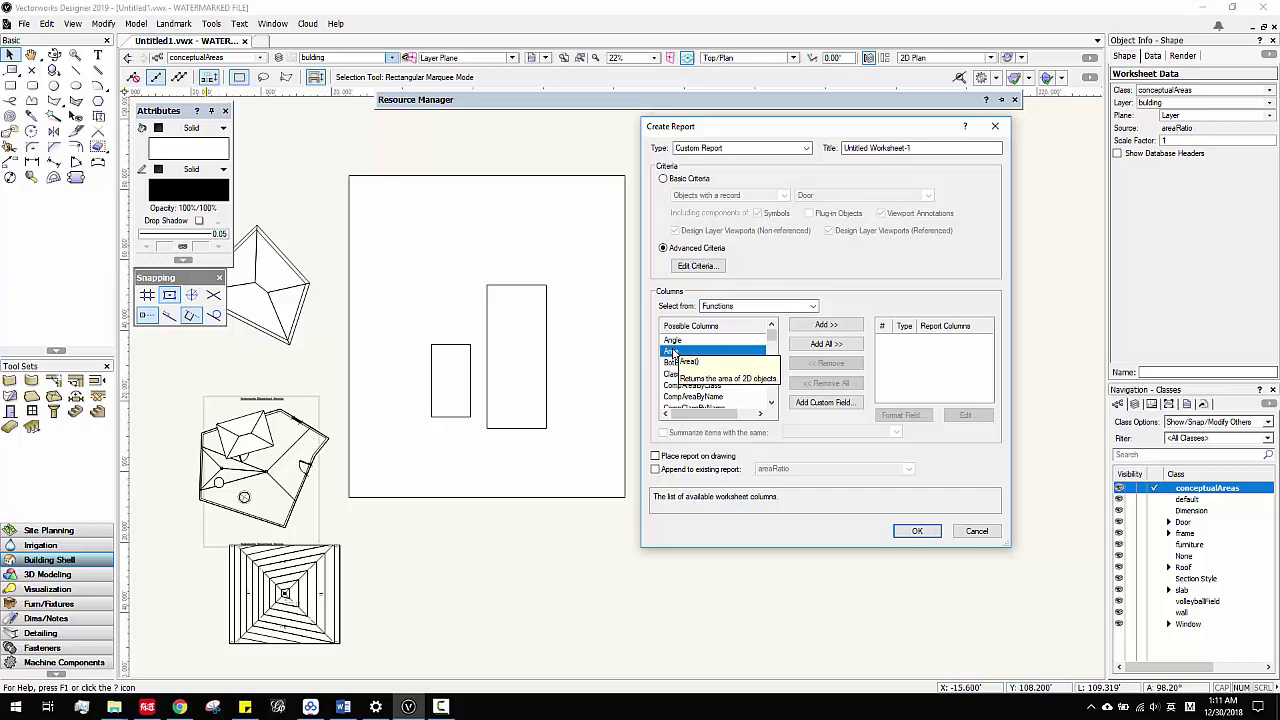
left_click(824, 325)
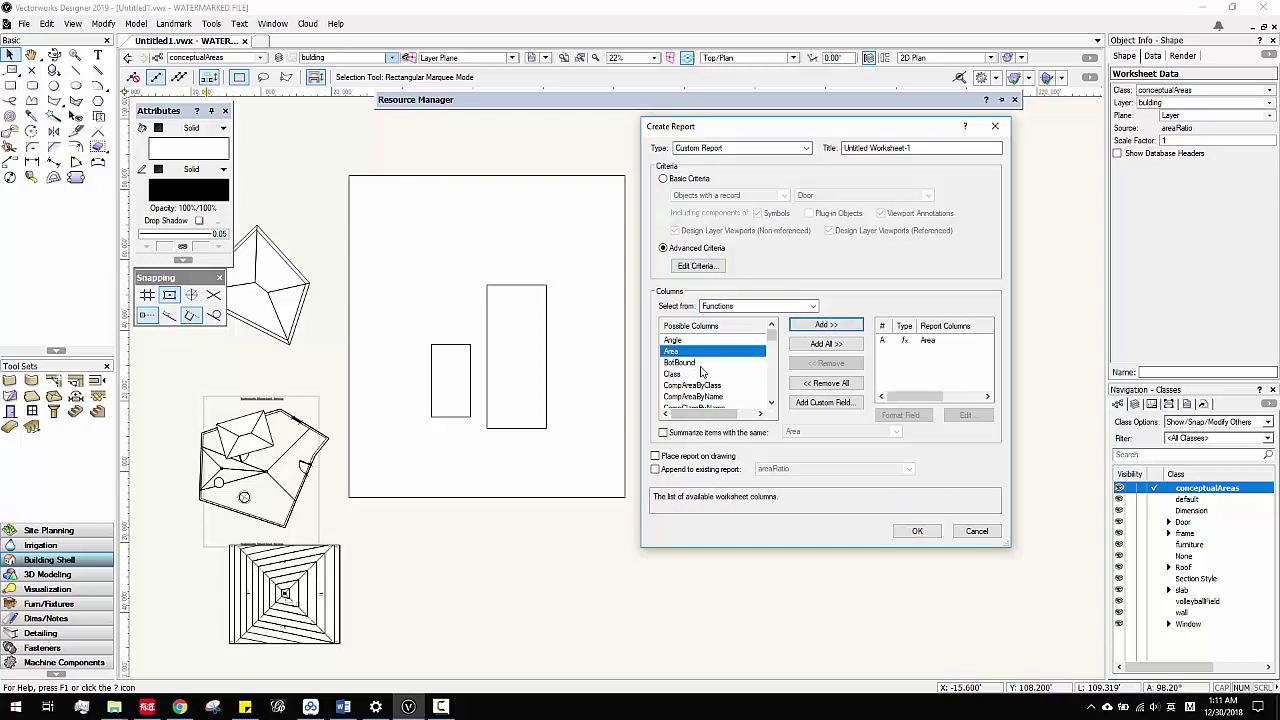
scroll(731, 368, "down", 5)
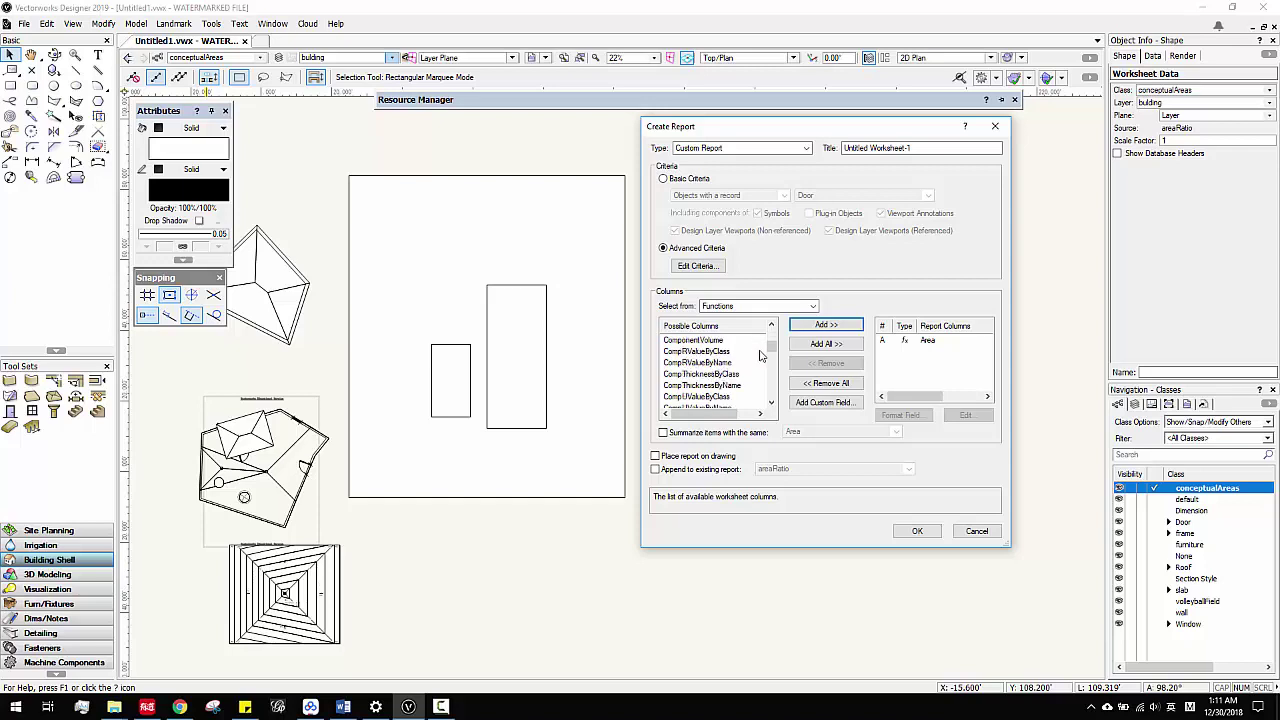
left_click(704, 375)
key("n")
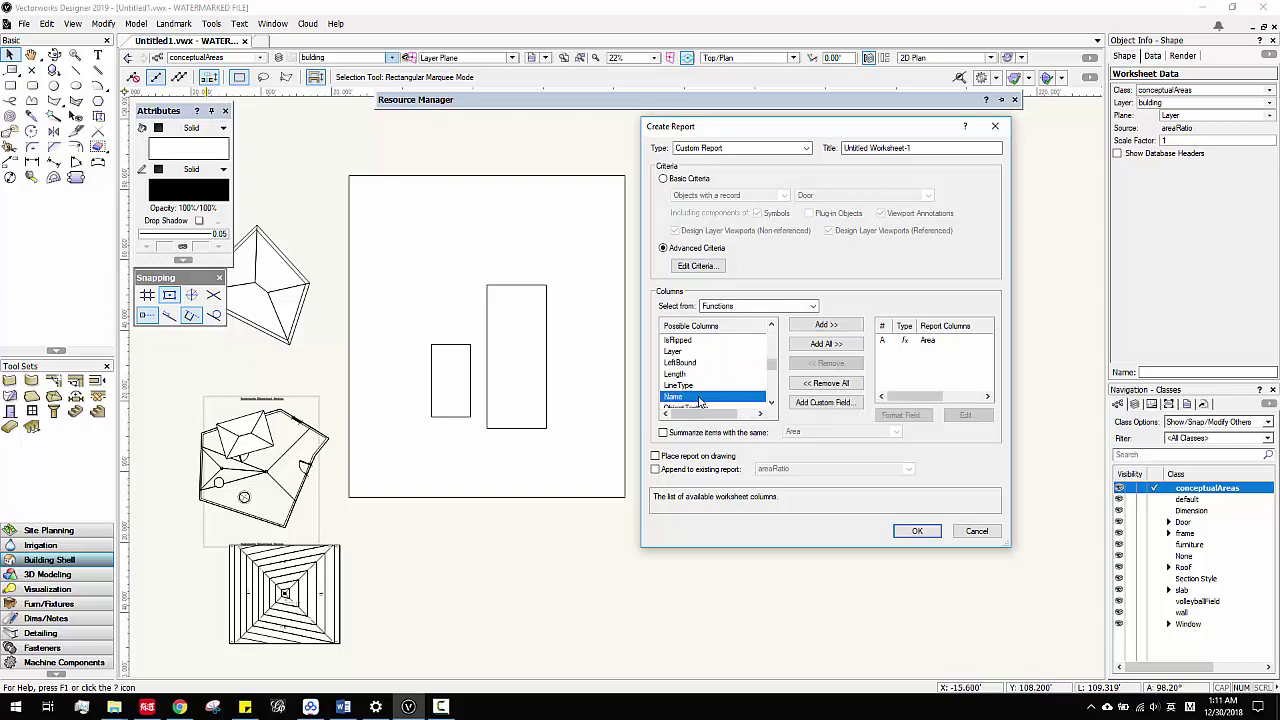
left_click(826, 325)
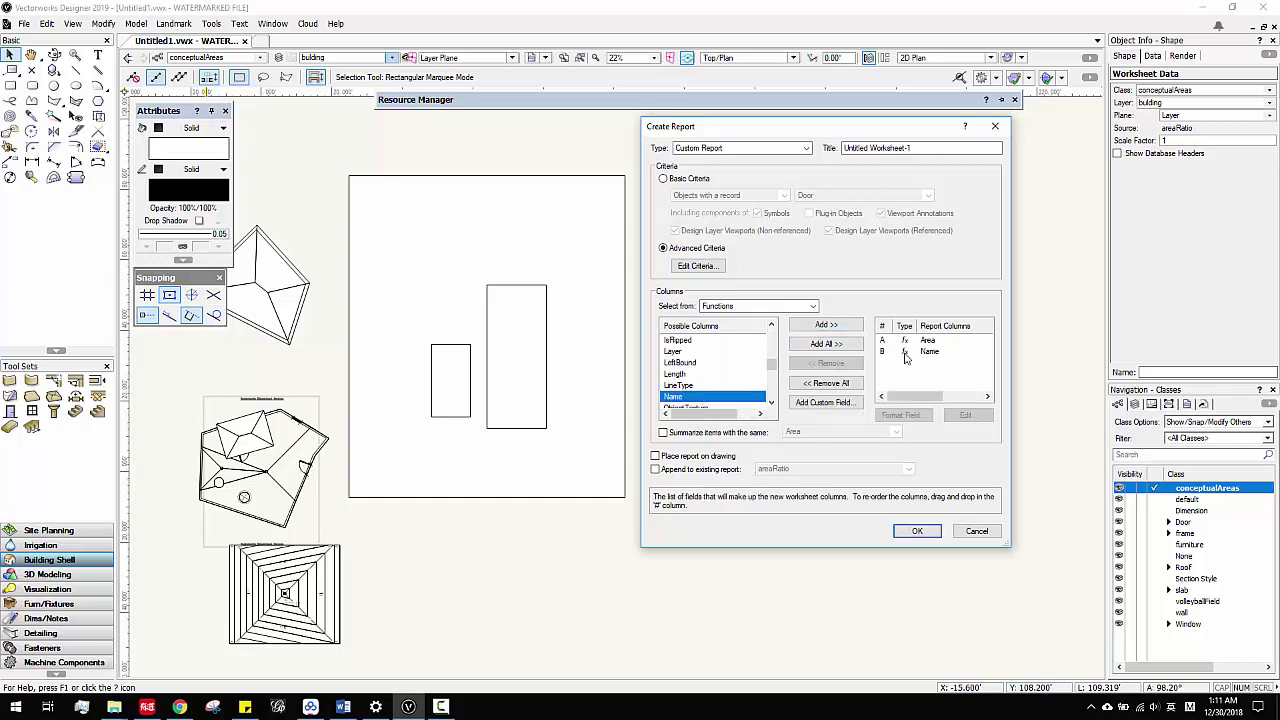
- Remove the Area column, add it again so that it follows Name, and create the report worksheet
left_click(906, 353)
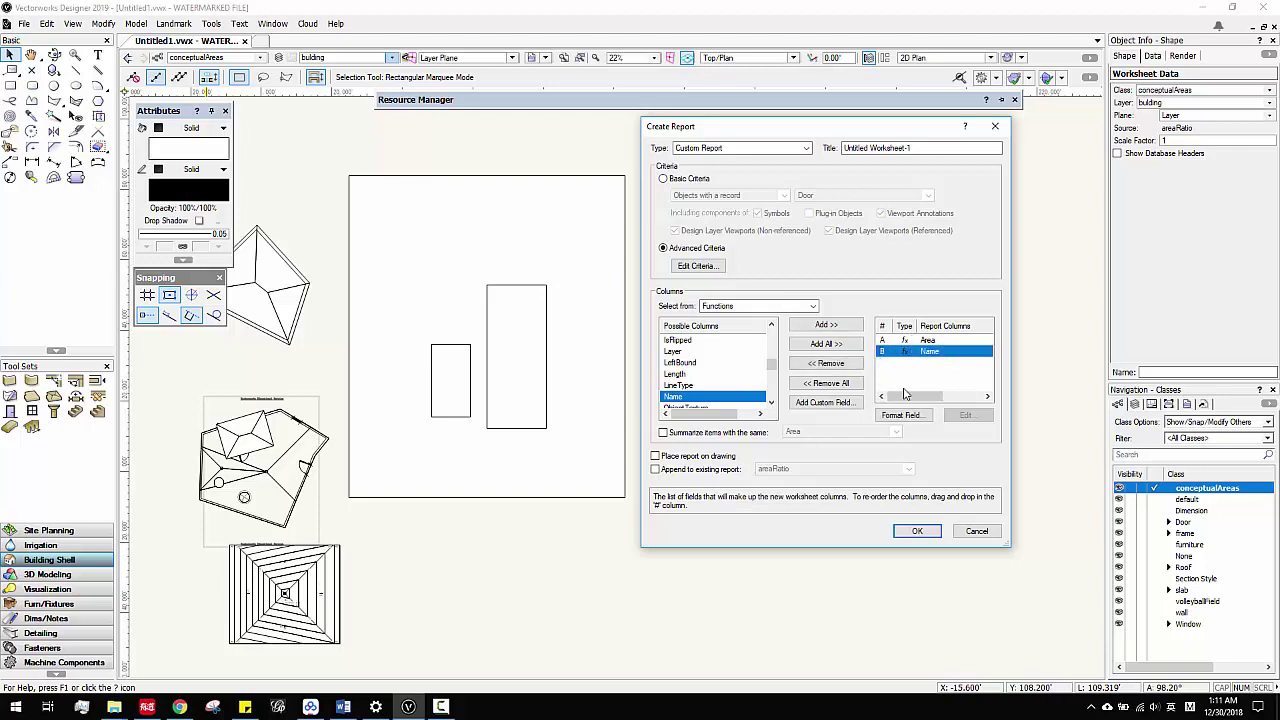
left_click(922, 340)
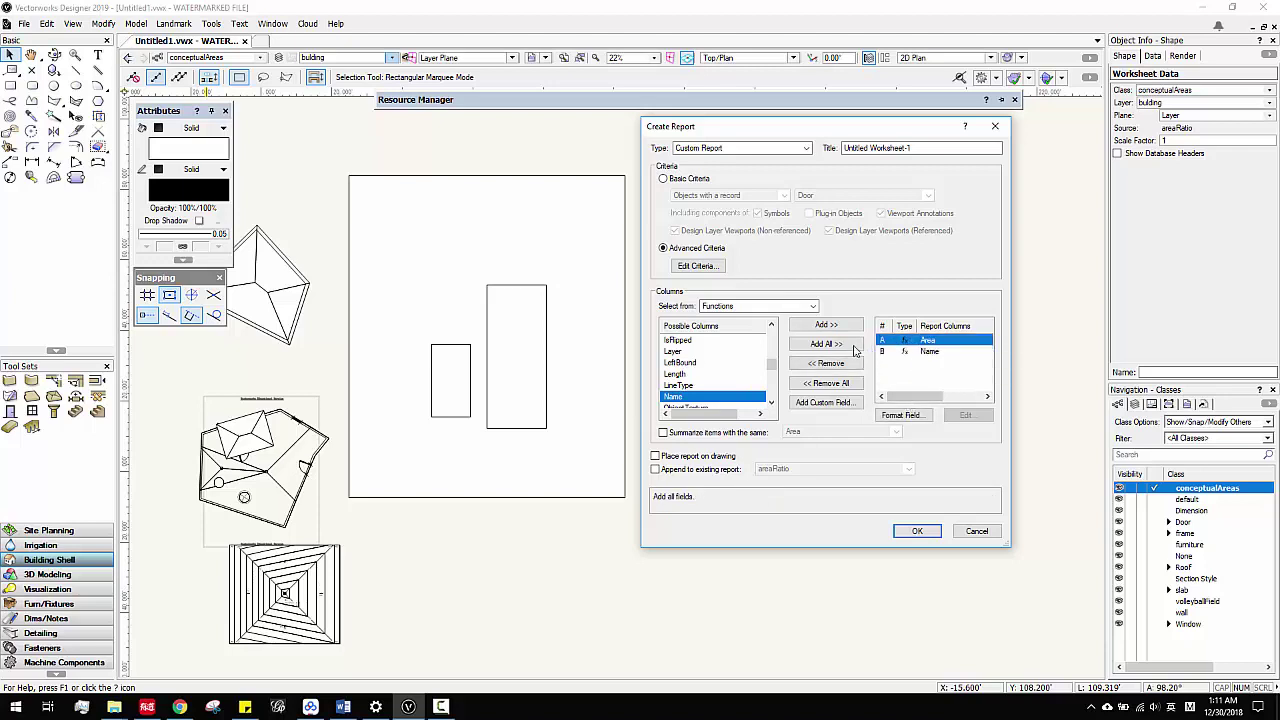
left_click(826, 363)
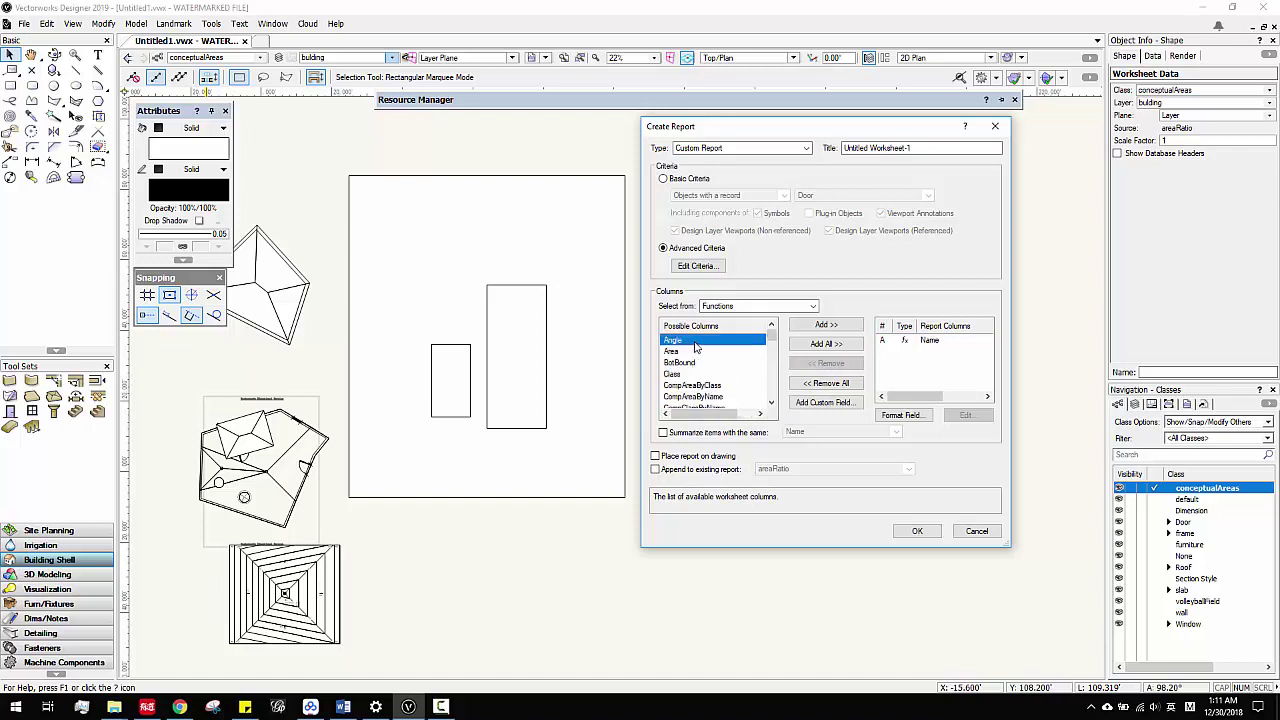
left_click(694, 351)
left_click(826, 325)
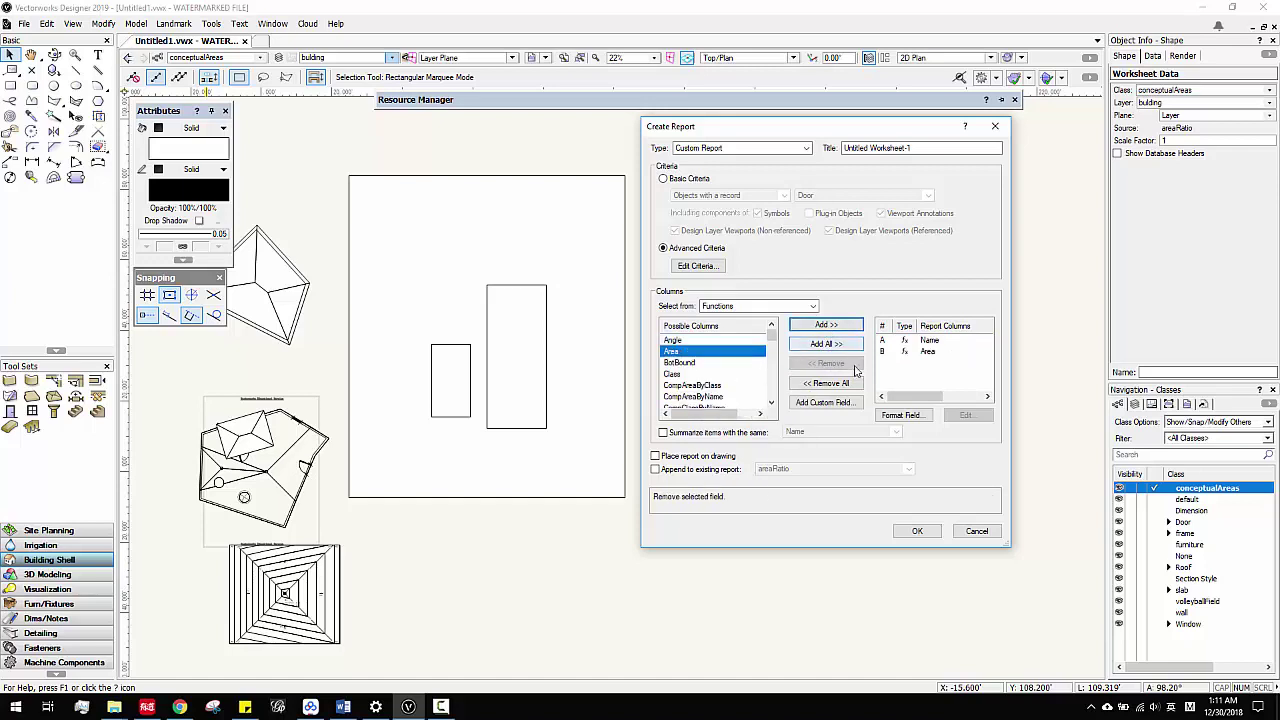
scroll(728, 374, "down", 2)
mouse_move(770, 345)
left_mouse_down()
mouse_move(768, 405)
mouse_move(768, 335)
left_mouse_up()
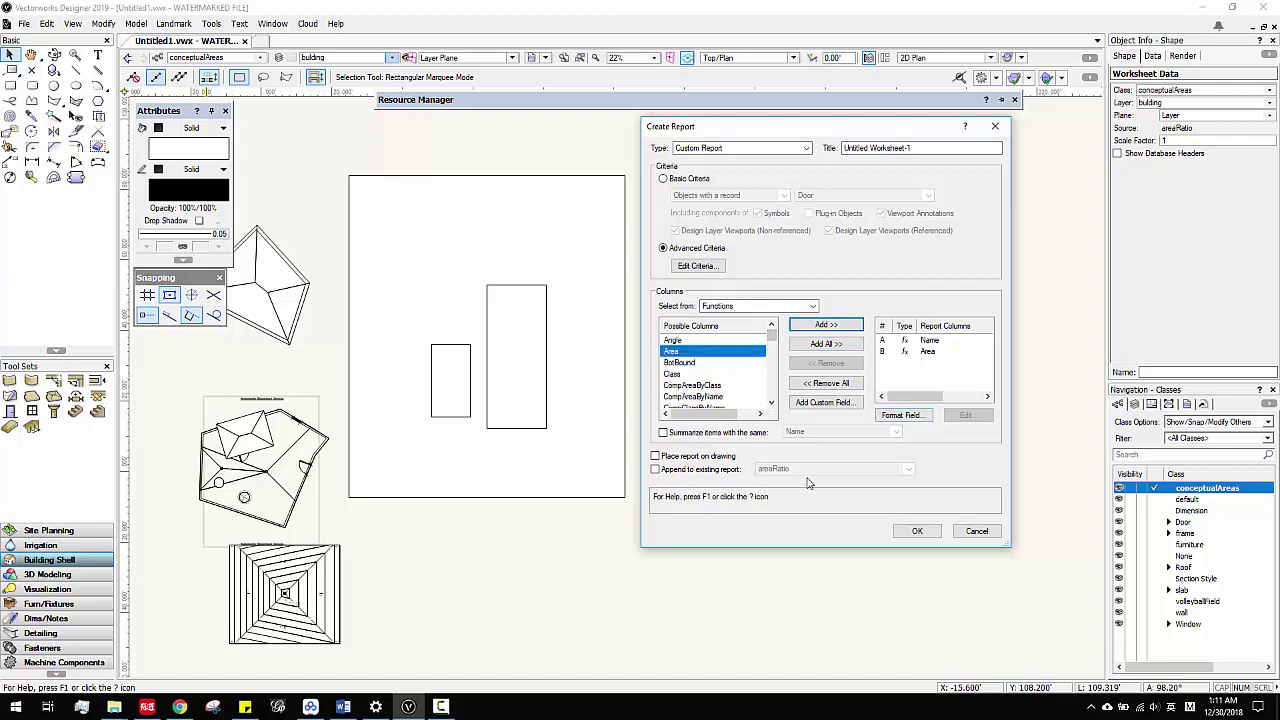
left_click(917, 531)
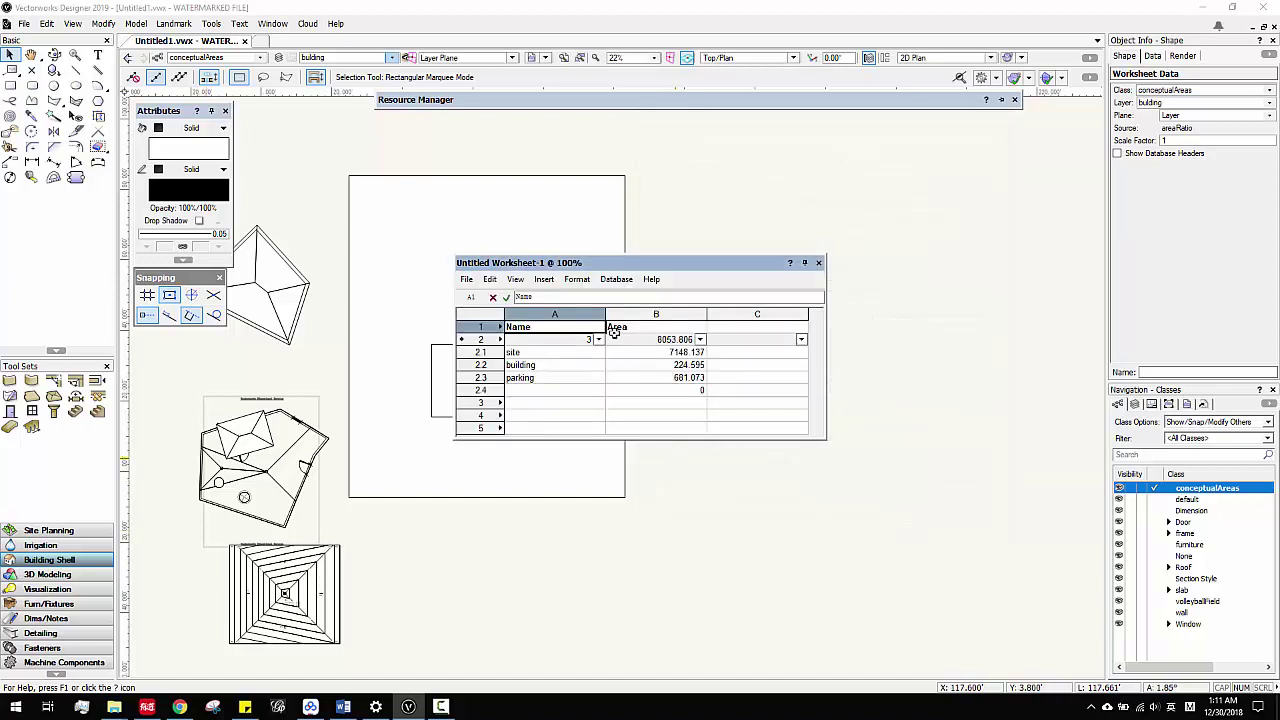
- Examine the names and areas listed for site, building and parking in the new worksheet, moving and enlarging its window
left_click_drag(641, 271, 838, 217)
left_click(860, 311)
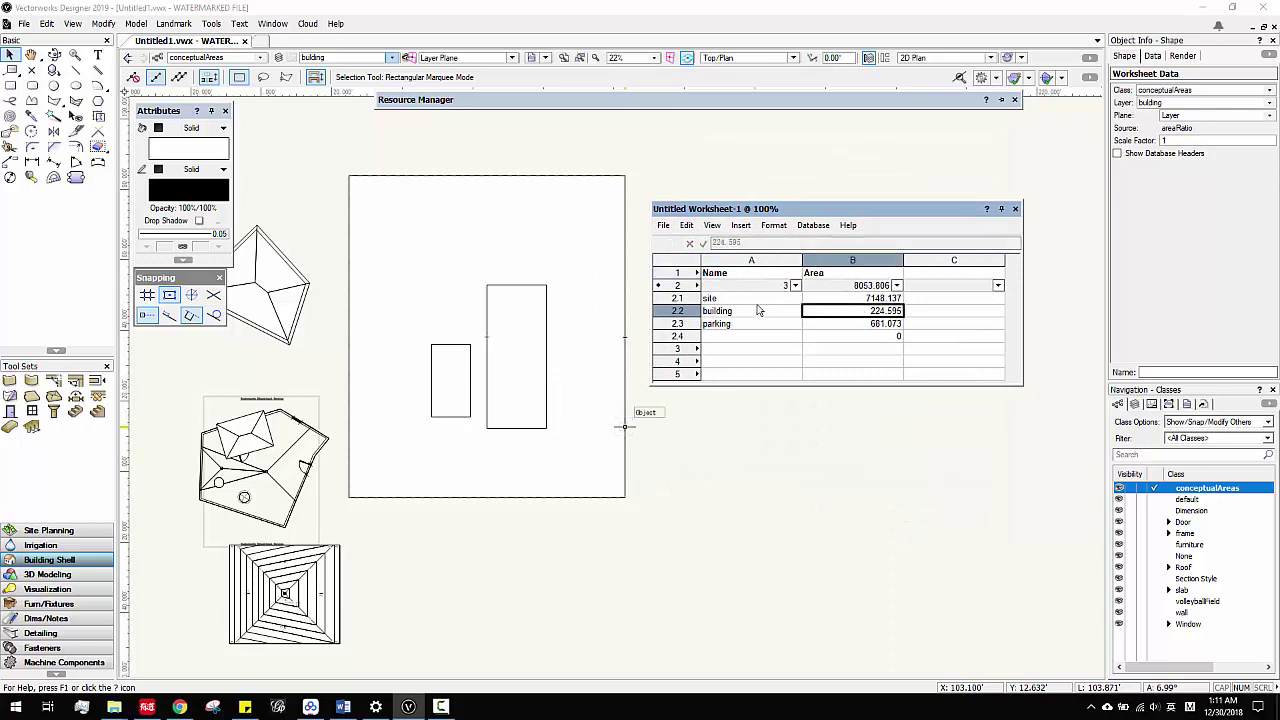
left_click_drag(738, 300, 859, 331)
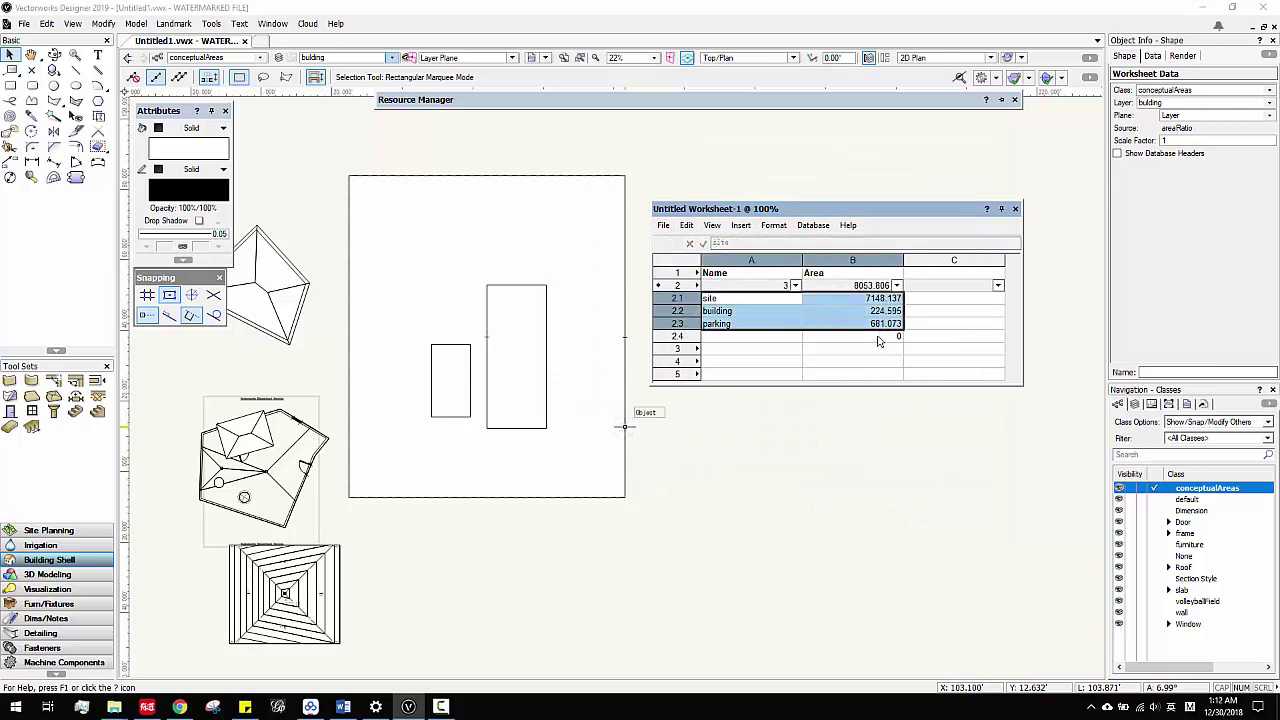
left_click(879, 338)
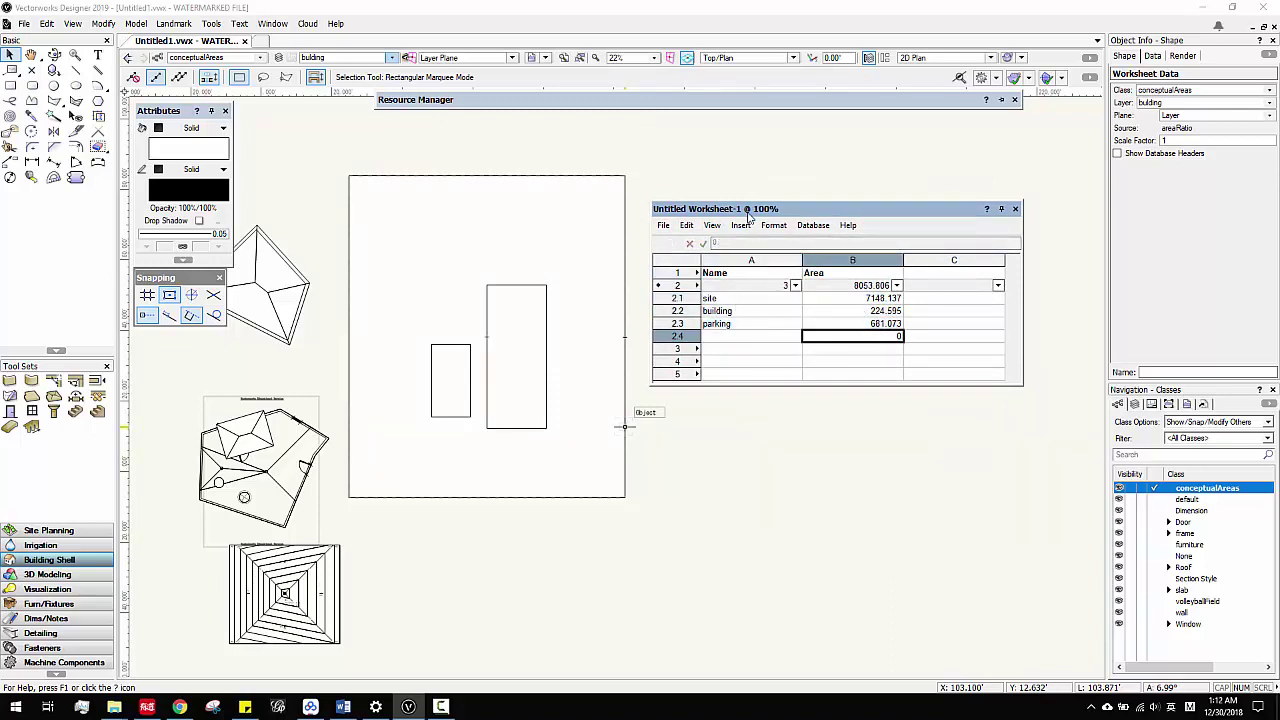
left_click_drag(748, 215, 774, 187)
left_click(766, 283)
left_click(777, 298)
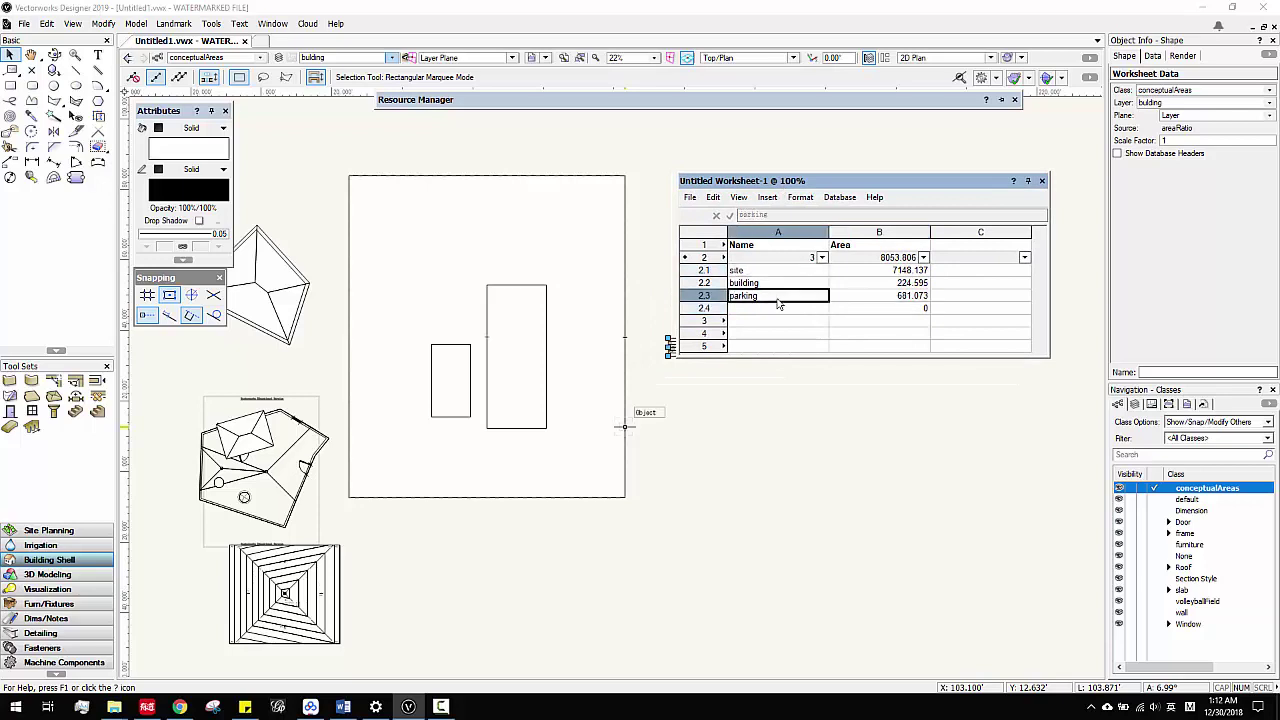
left_click(864, 299)
left_click(868, 283)
left_click(870, 270)
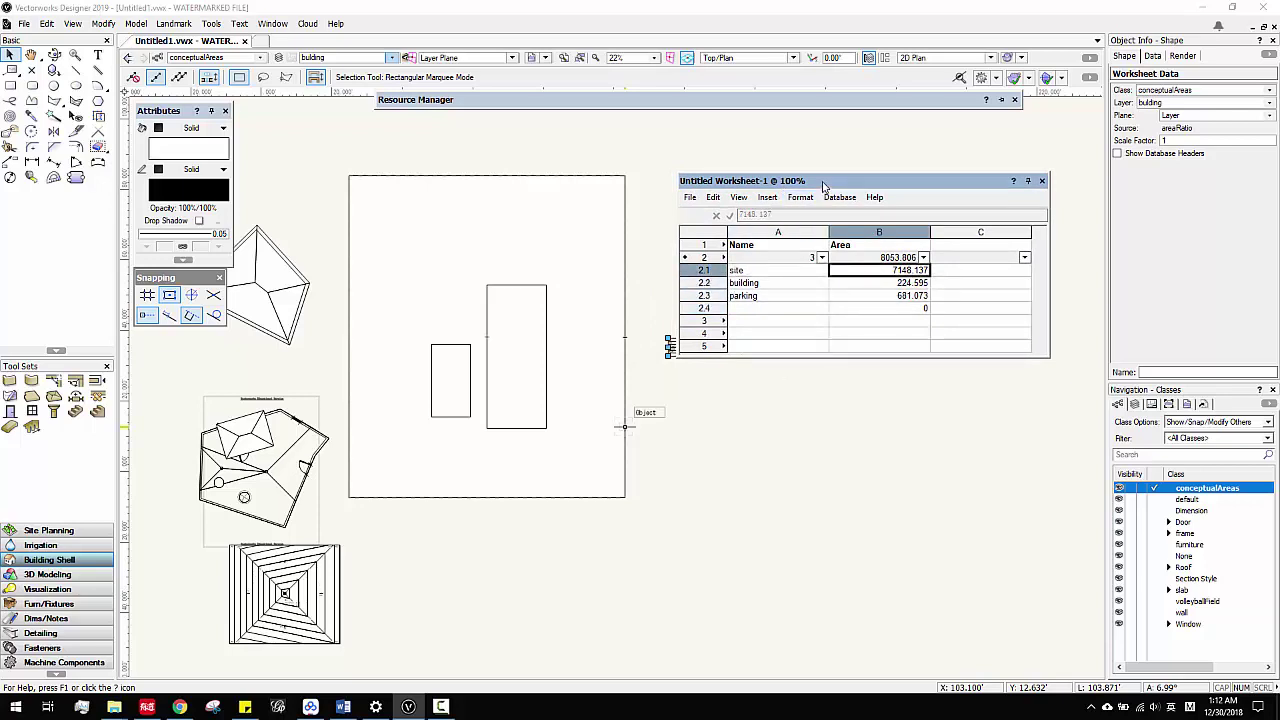
left_click_drag(823, 187, 769, 142)
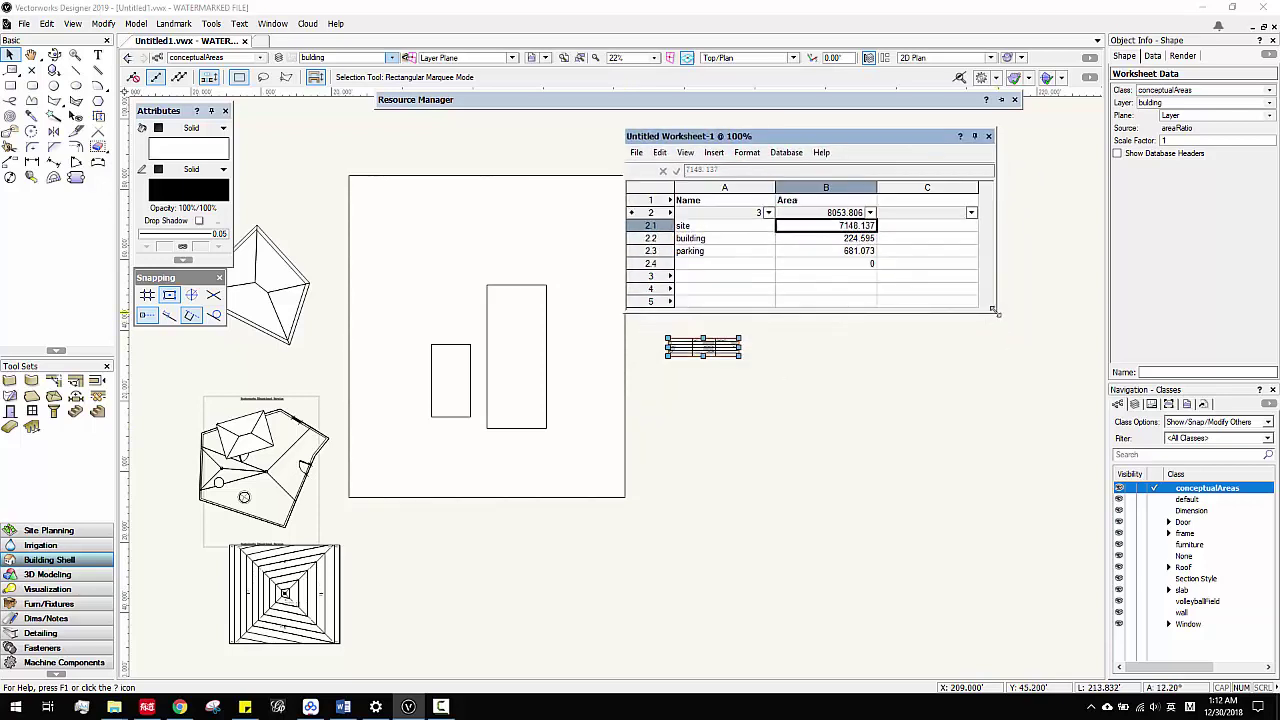
left_click_drag(997, 313, 1081, 342)
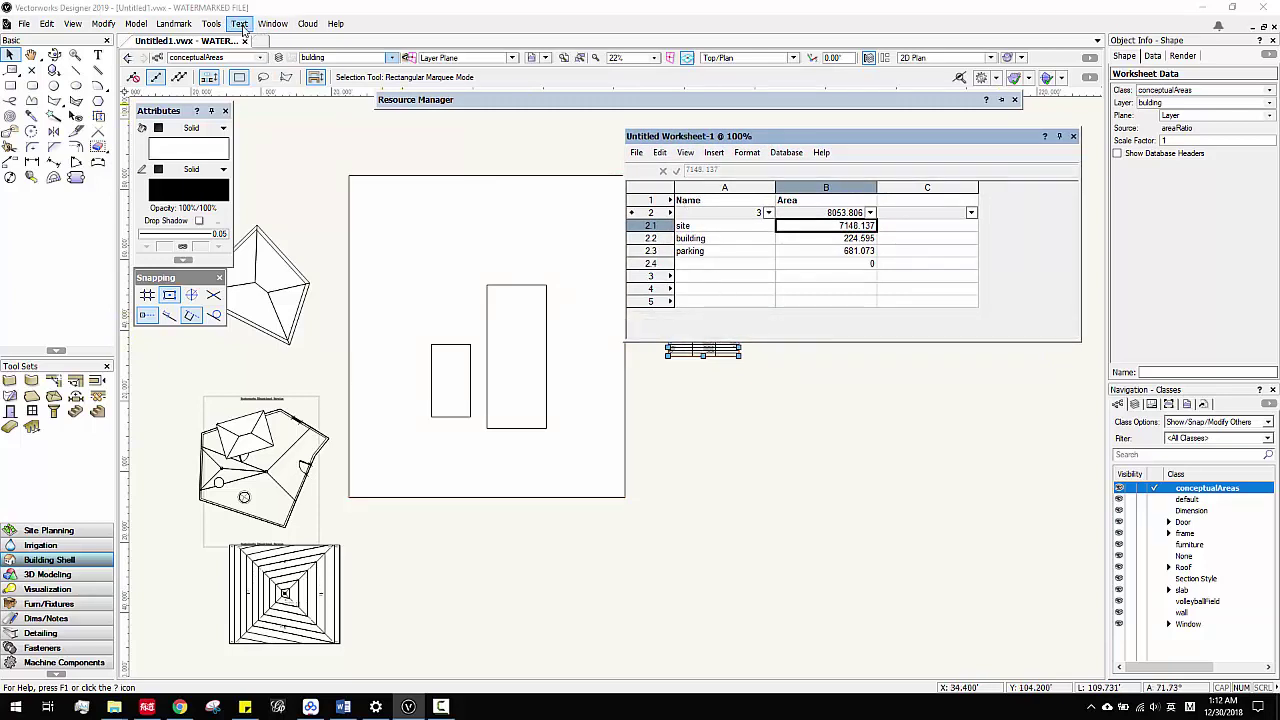
left_click(215, 25)
mouse_move(225, 82)
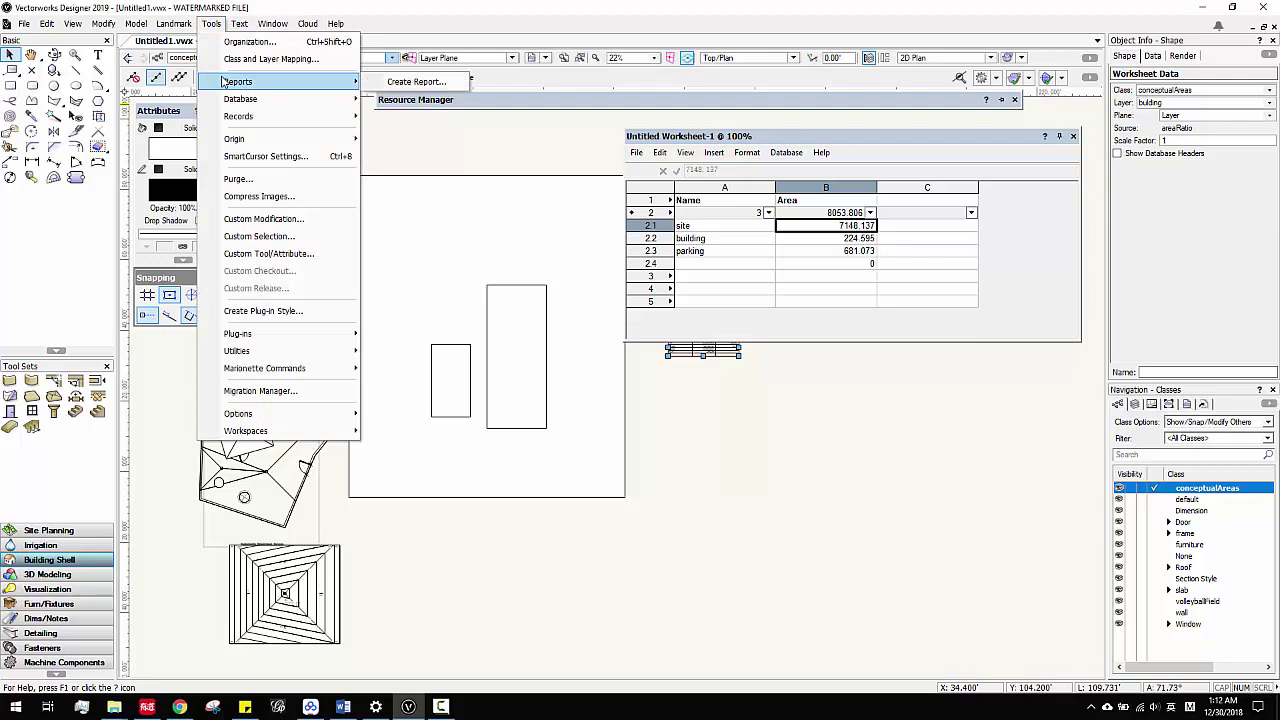
left_click(415, 82)
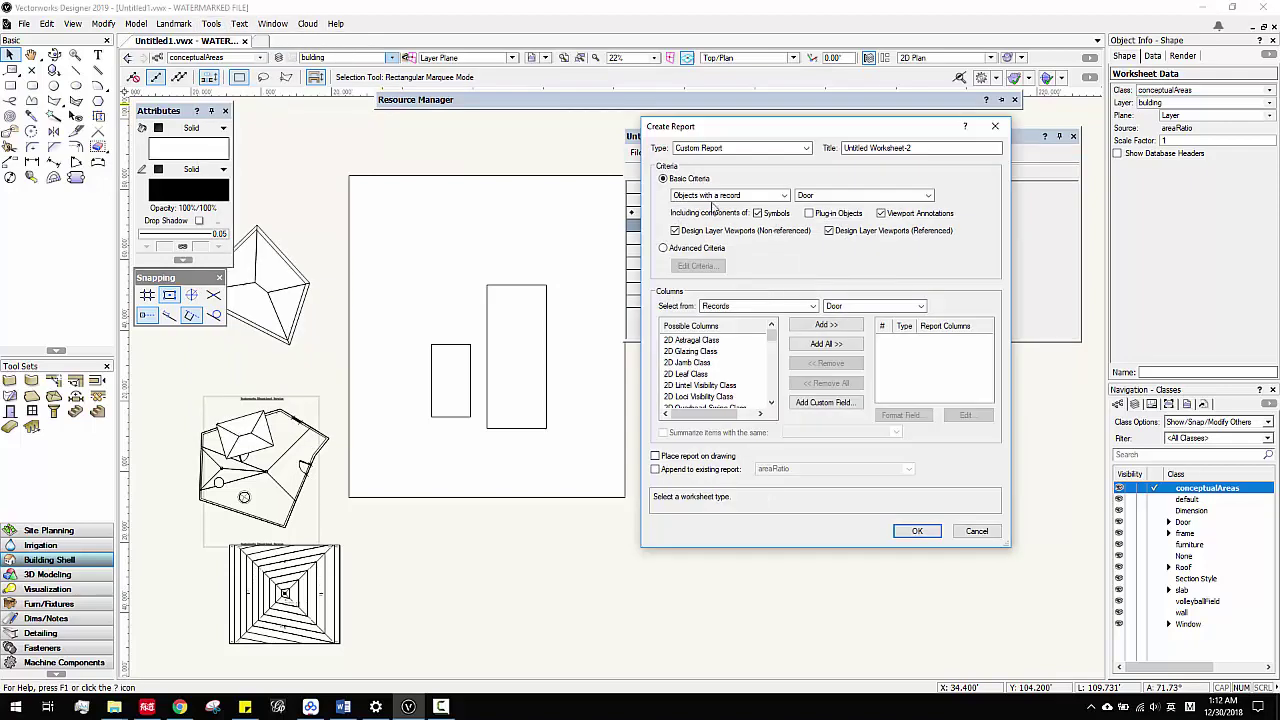
left_click(754, 205)
left_click(753, 203)
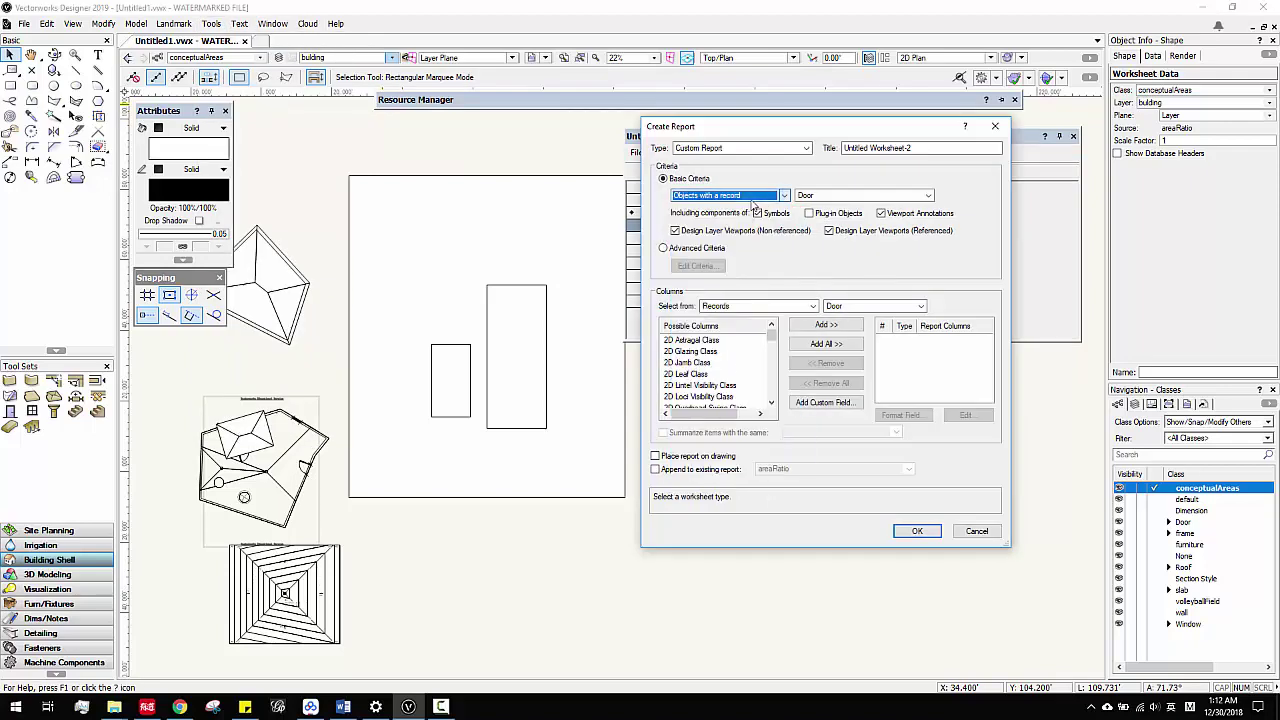
left_click(837, 204)
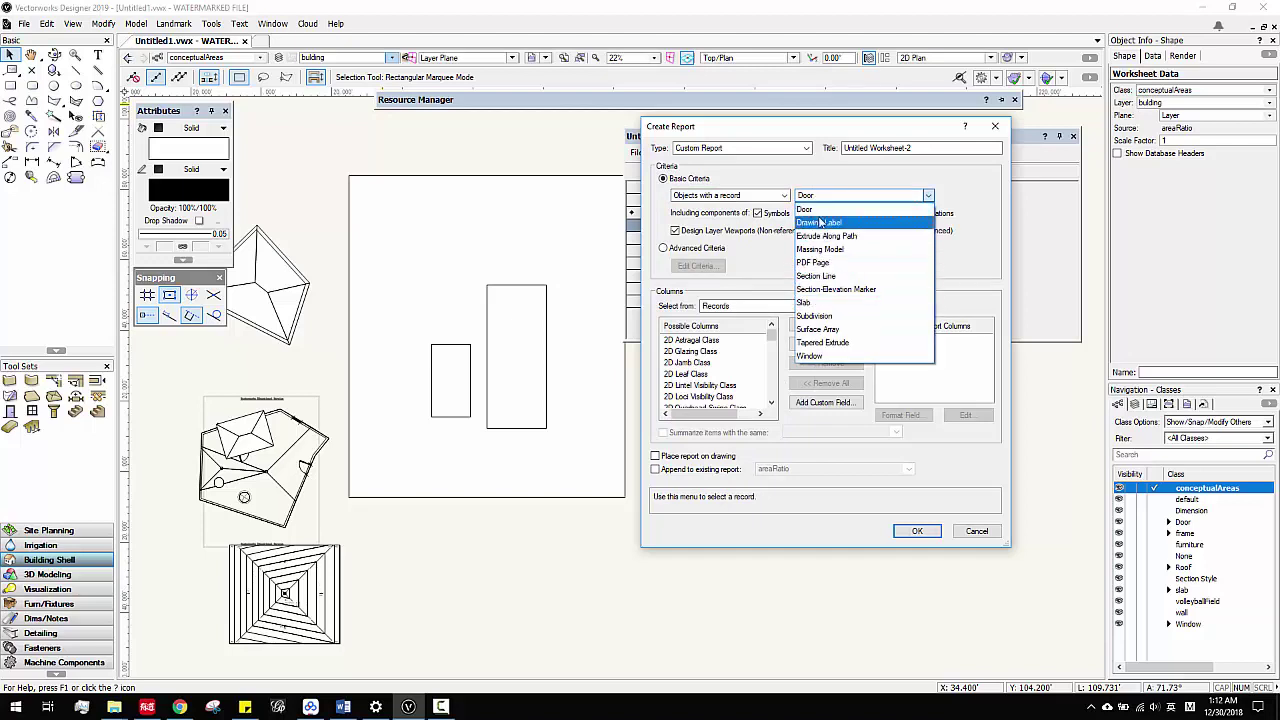
left_click(838, 356)
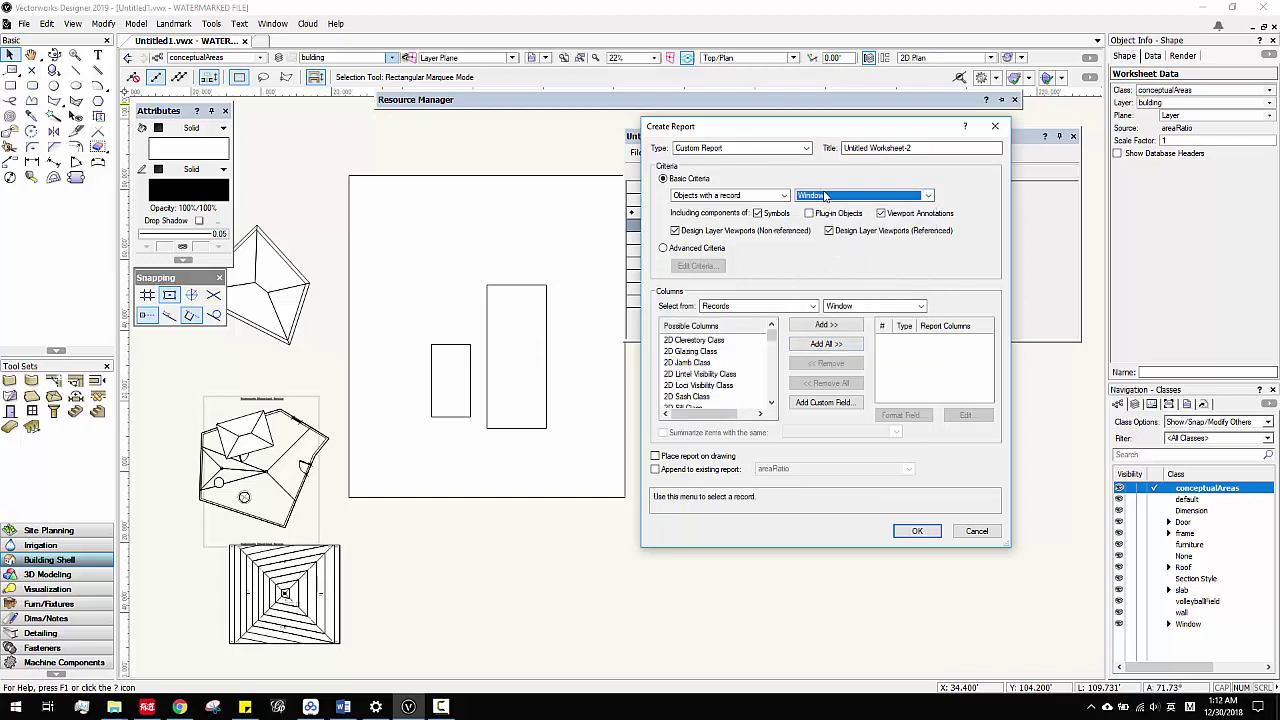
left_click(995, 126)
- Select the window in the floor plan's angled upper wall and review its size, visualization and ID tag parameters
scroll(271, 394, "up", 3)
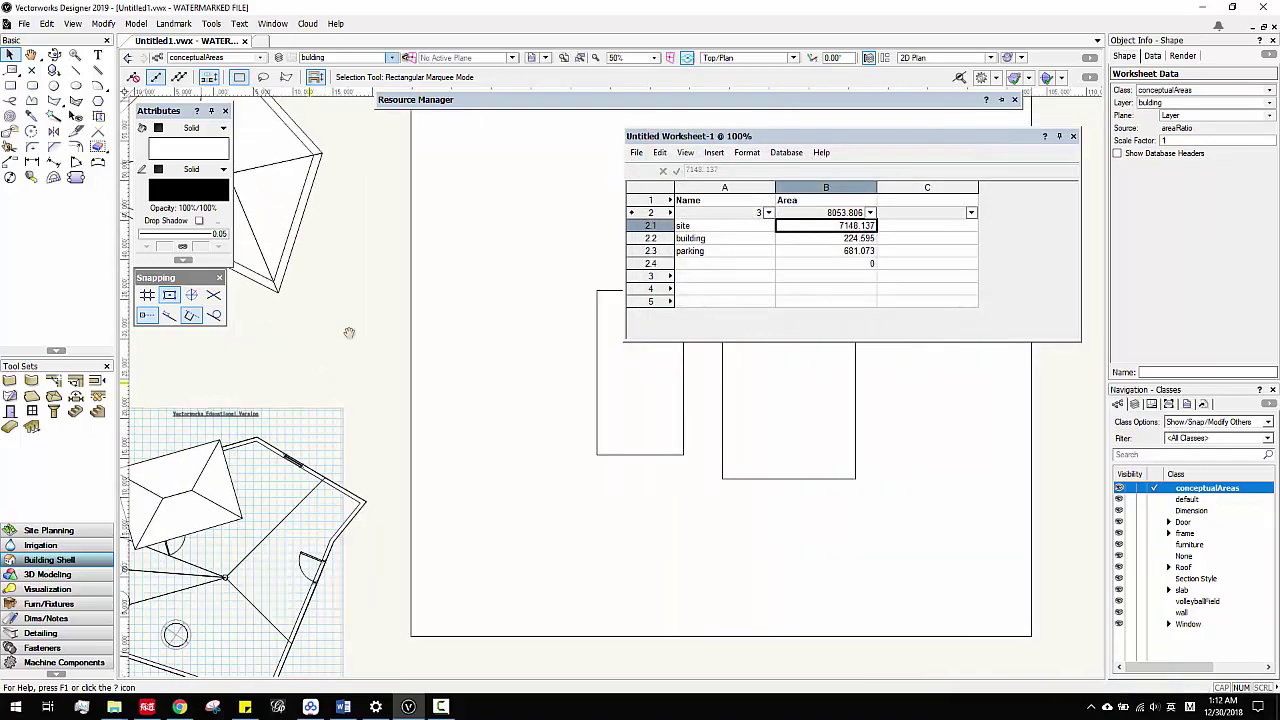
scroll(428, 322, "up", 2)
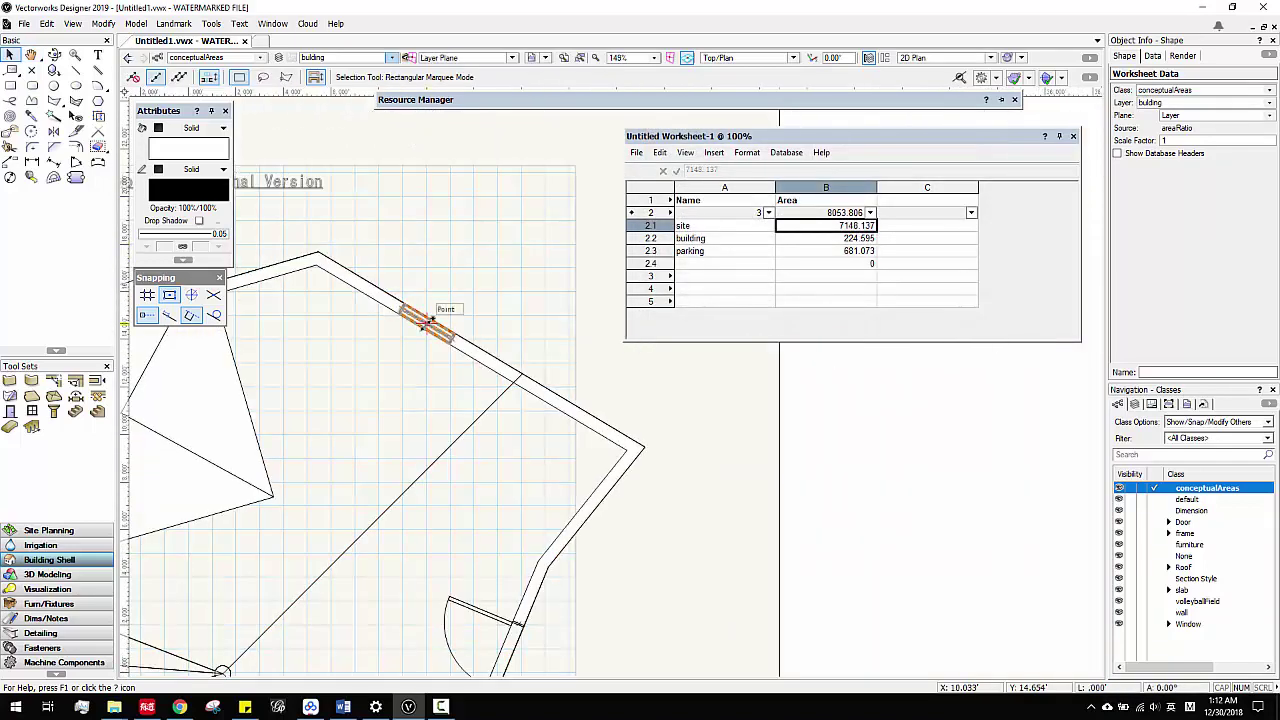
left_click(428, 322)
scroll(1176, 196, "down", 5)
scroll(1176, 196, "down", 5)
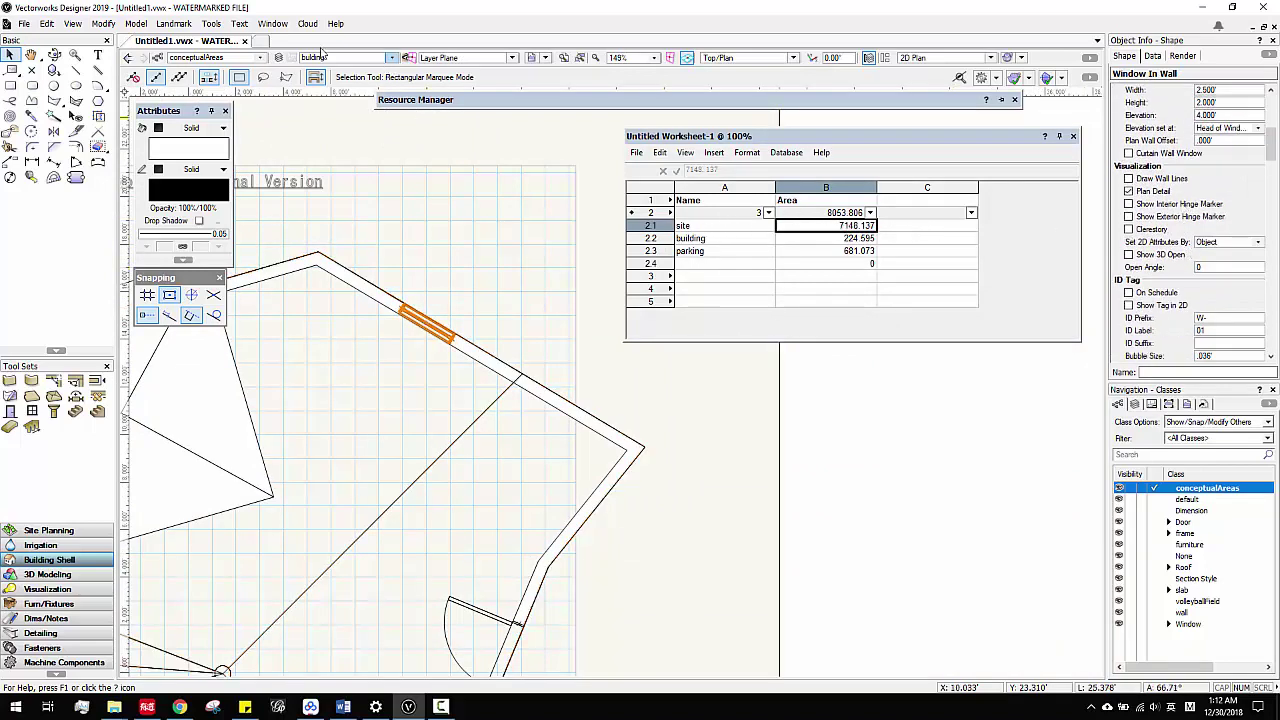
- Start a new custom report of objects with the Door record, excluding components of symbols
left_click(211, 24)
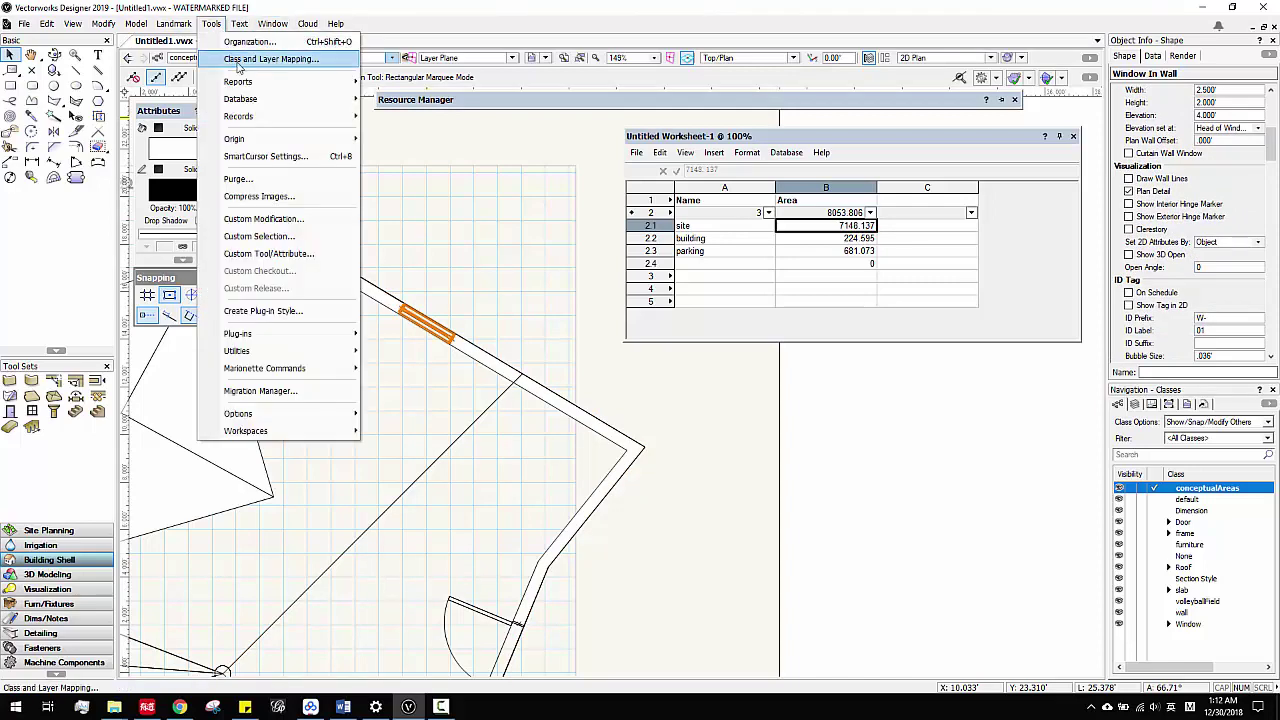
mouse_move(265, 84)
left_click(415, 82)
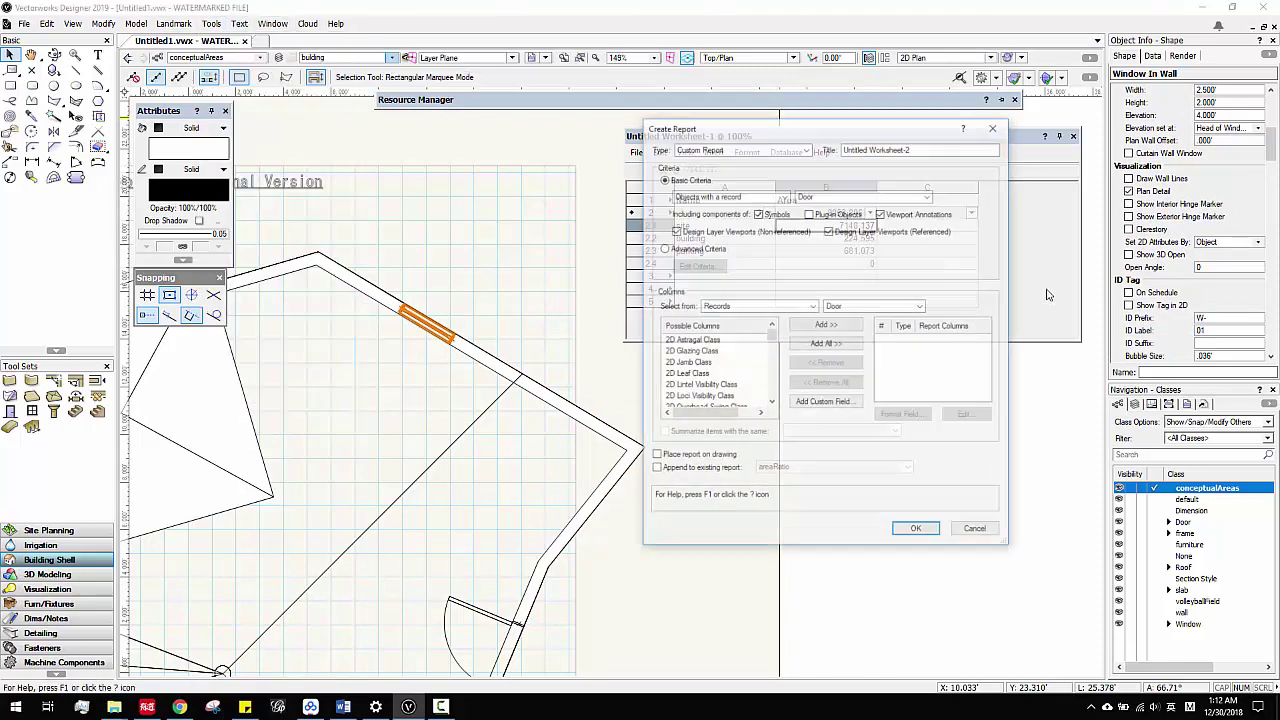
left_click(831, 195)
left_click(836, 203)
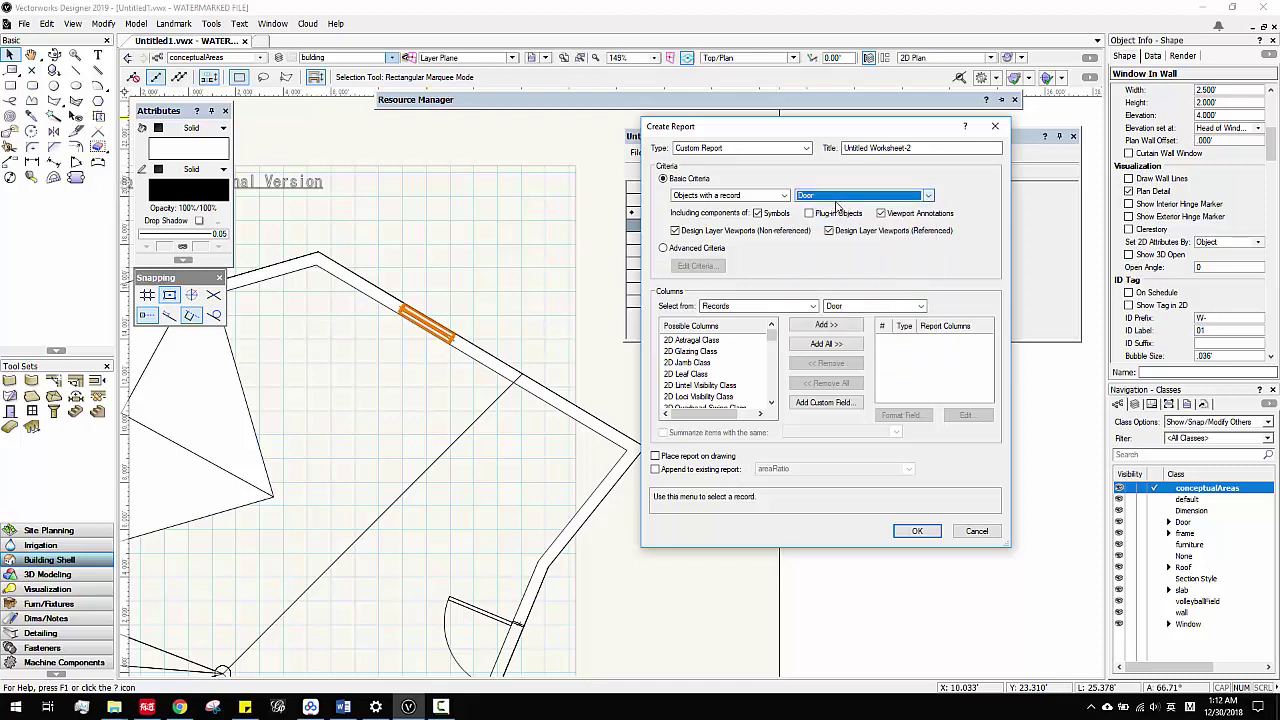
left_click(758, 213)
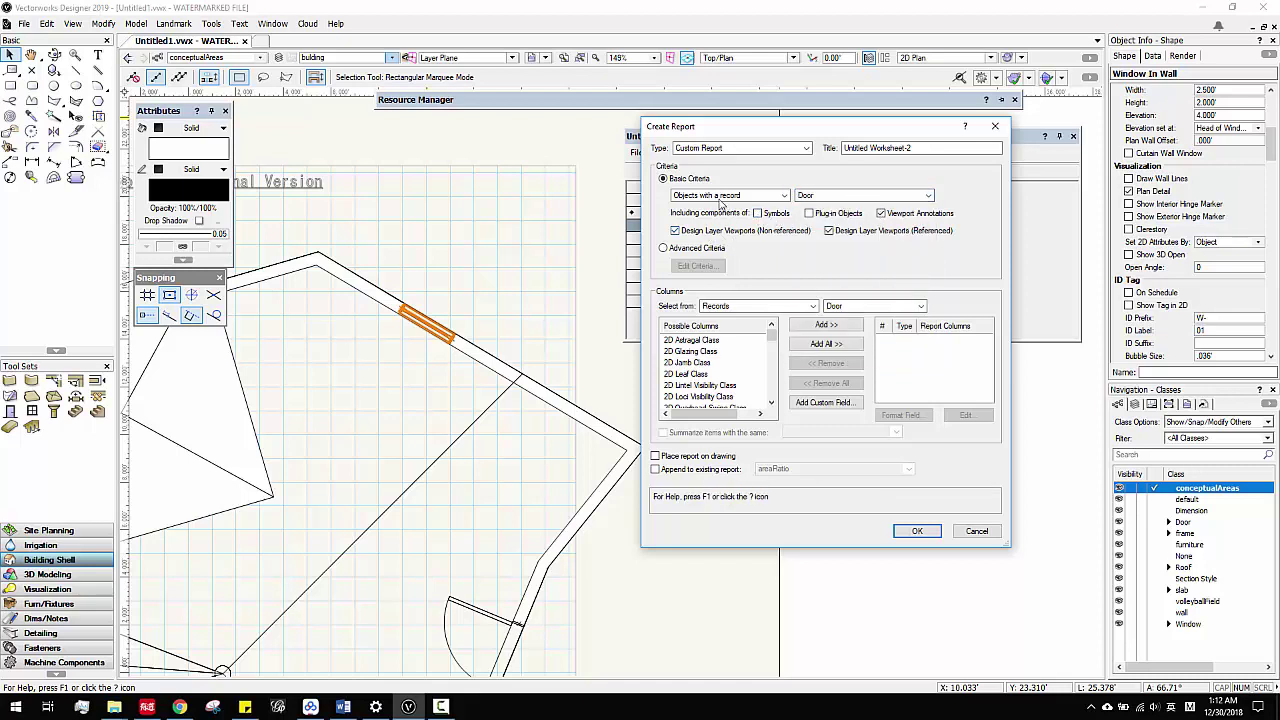
- Add the ID Label and ID Prefix fields of the Door record as report columns
left_click(872, 306)
left_click(860, 318)
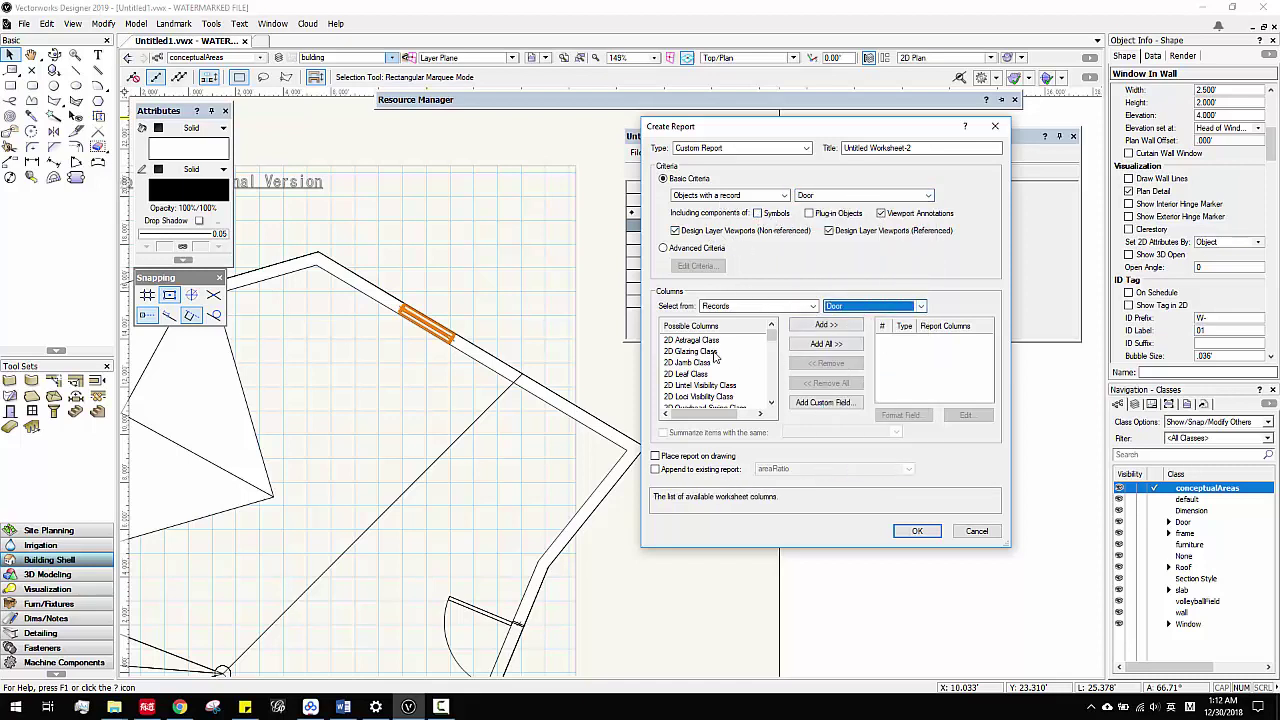
scroll(727, 358, "down", 10)
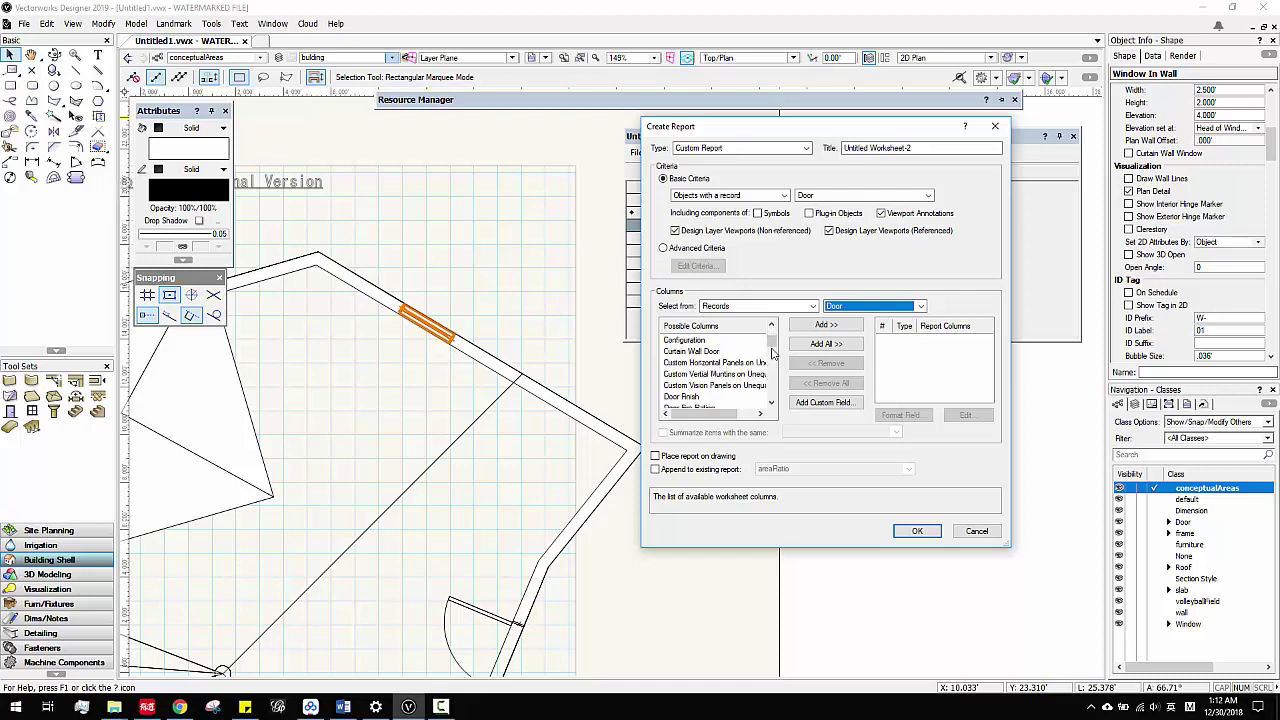
scroll(728, 360, "up", 10)
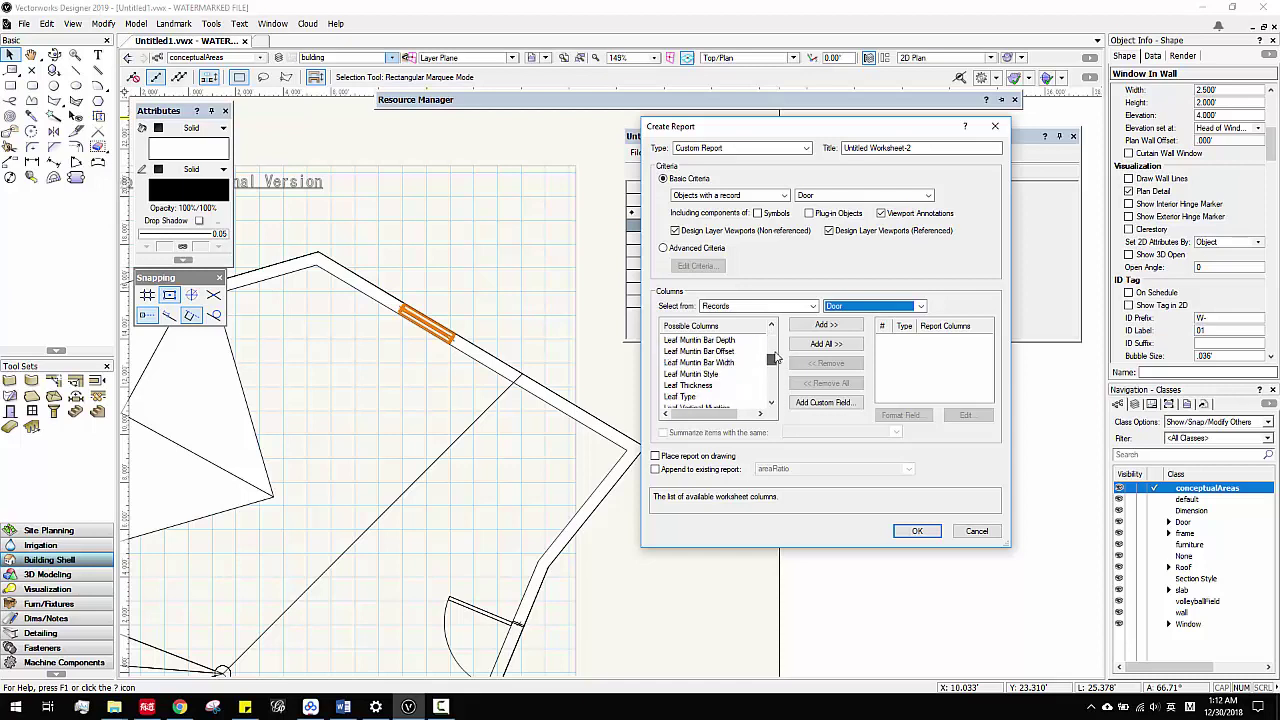
left_click(723, 350)
key("i")
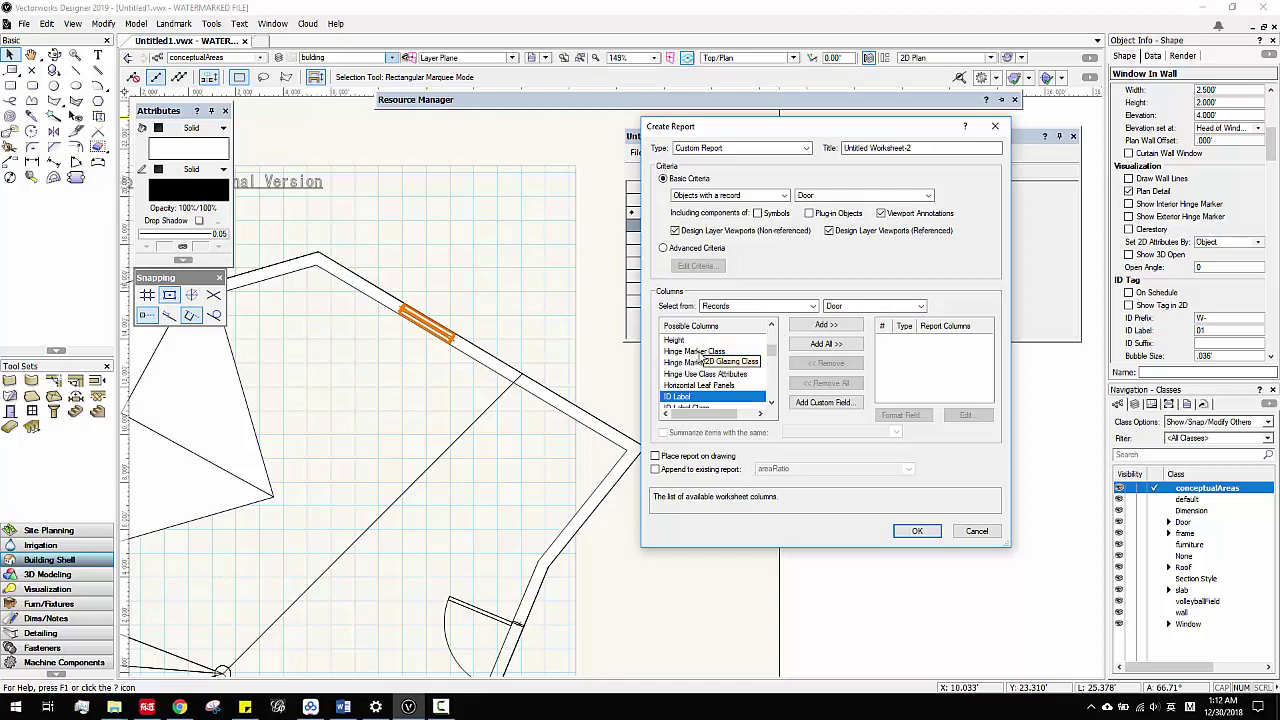
left_click(826, 324)
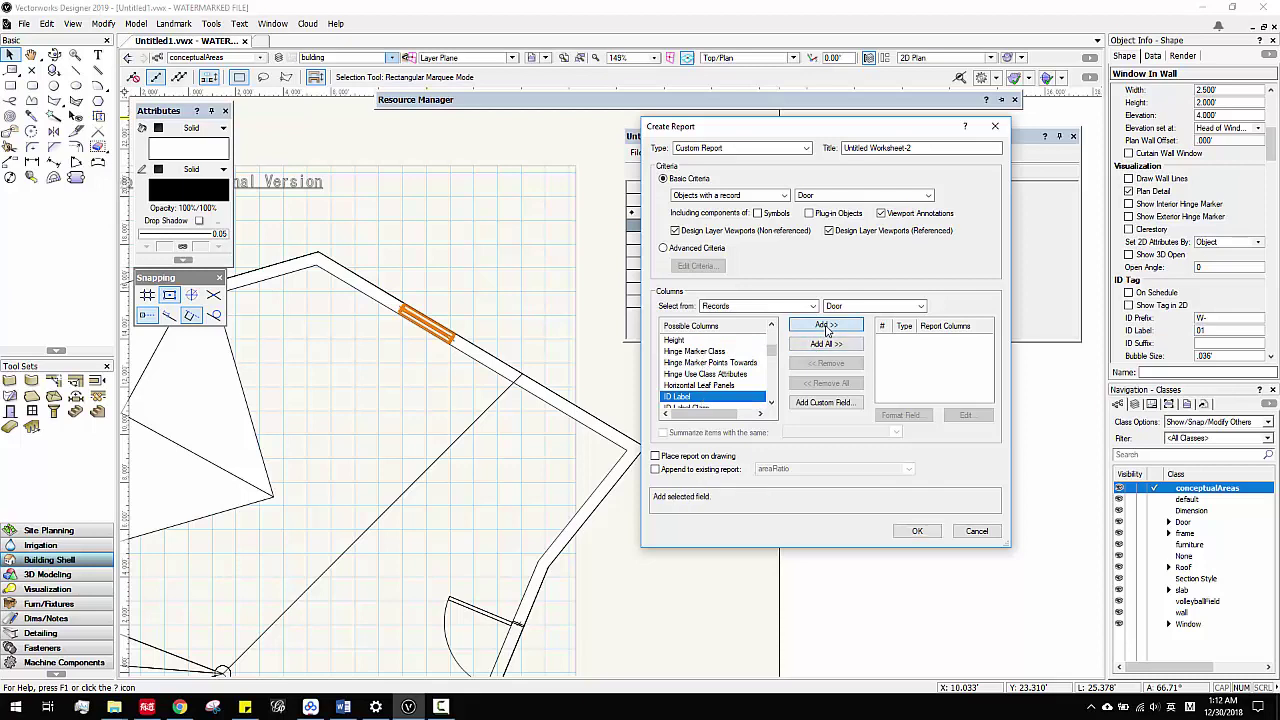
scroll(710, 390, "down", 1)
scroll(708, 390, "down", 1)
left_click(705, 396)
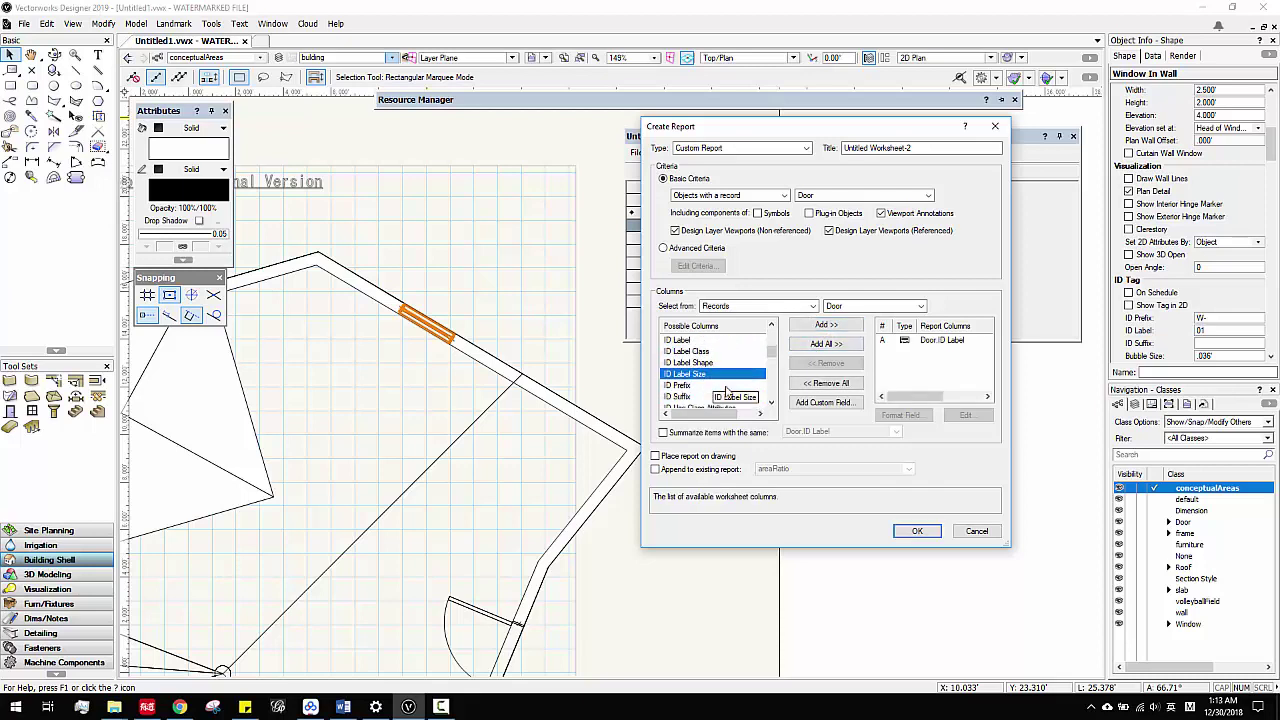
scroll(710, 385, "down", 1)
left_click(826, 324)
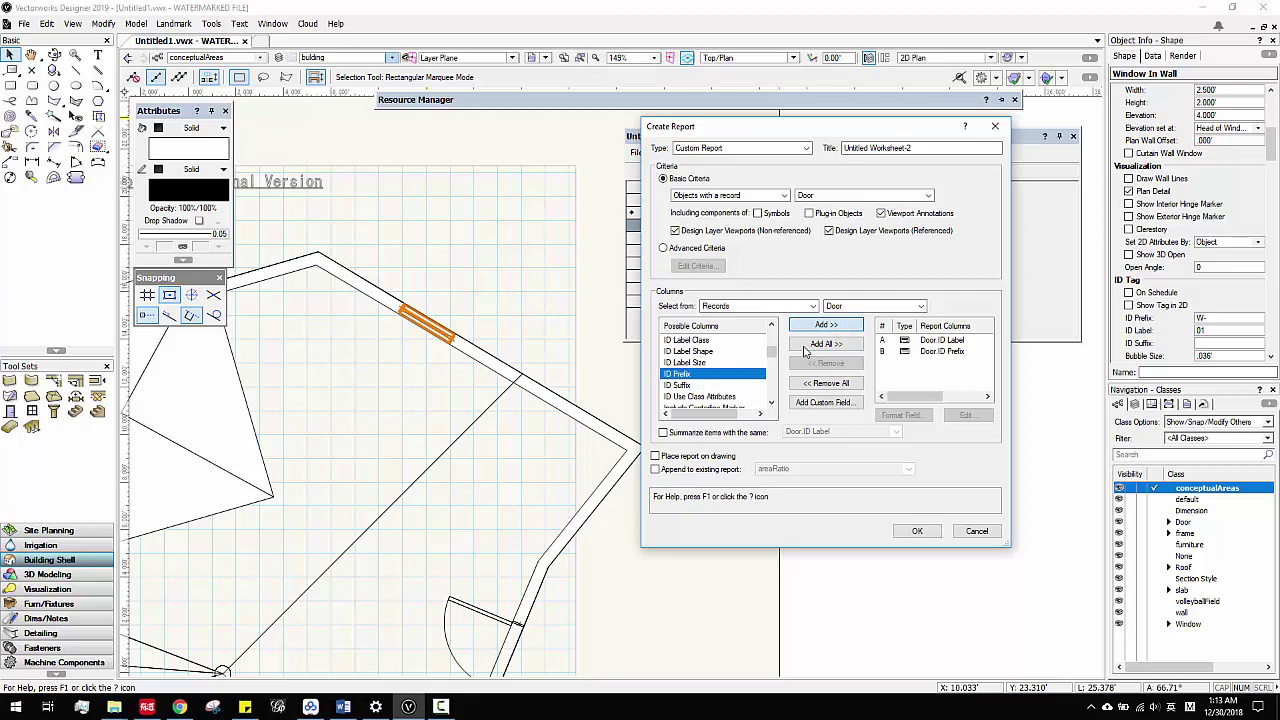
- Add the Door record's Width and Height fields as further report columns
scroll(708, 390, "down", 4)
left_click(705, 386)
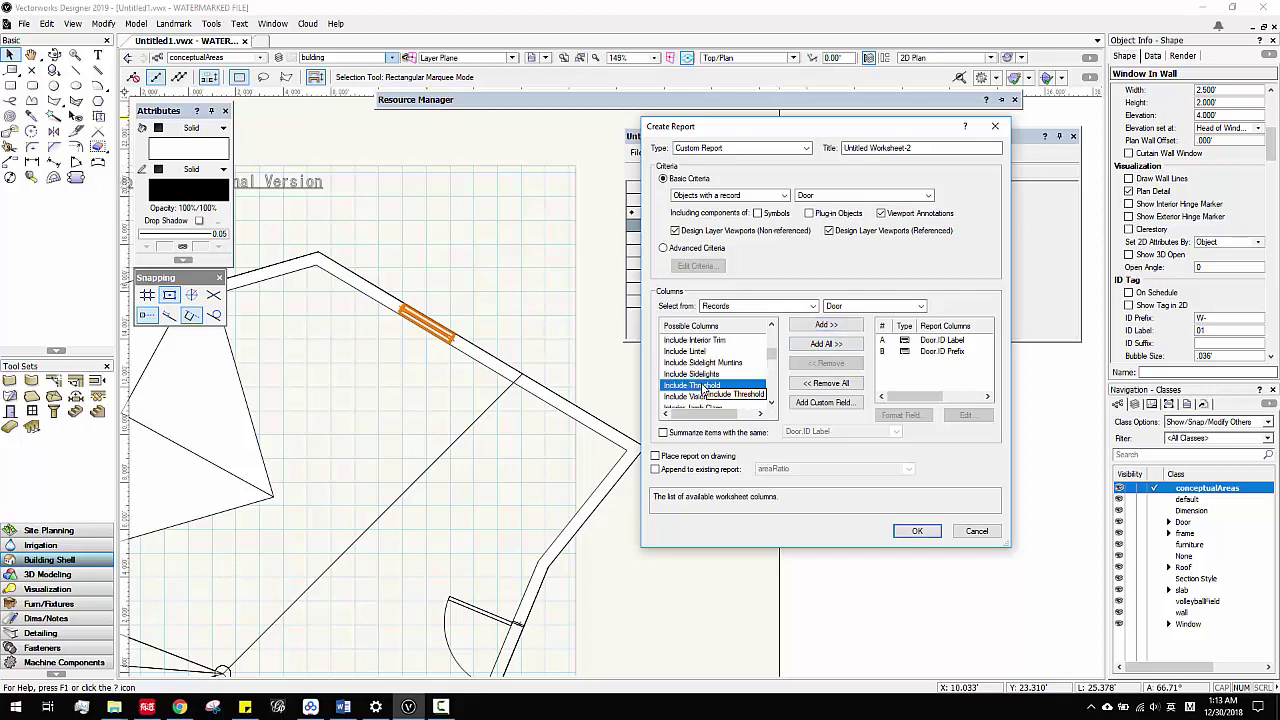
scroll(708, 388, "down", 5)
left_click(700, 396)
left_click(830, 326)
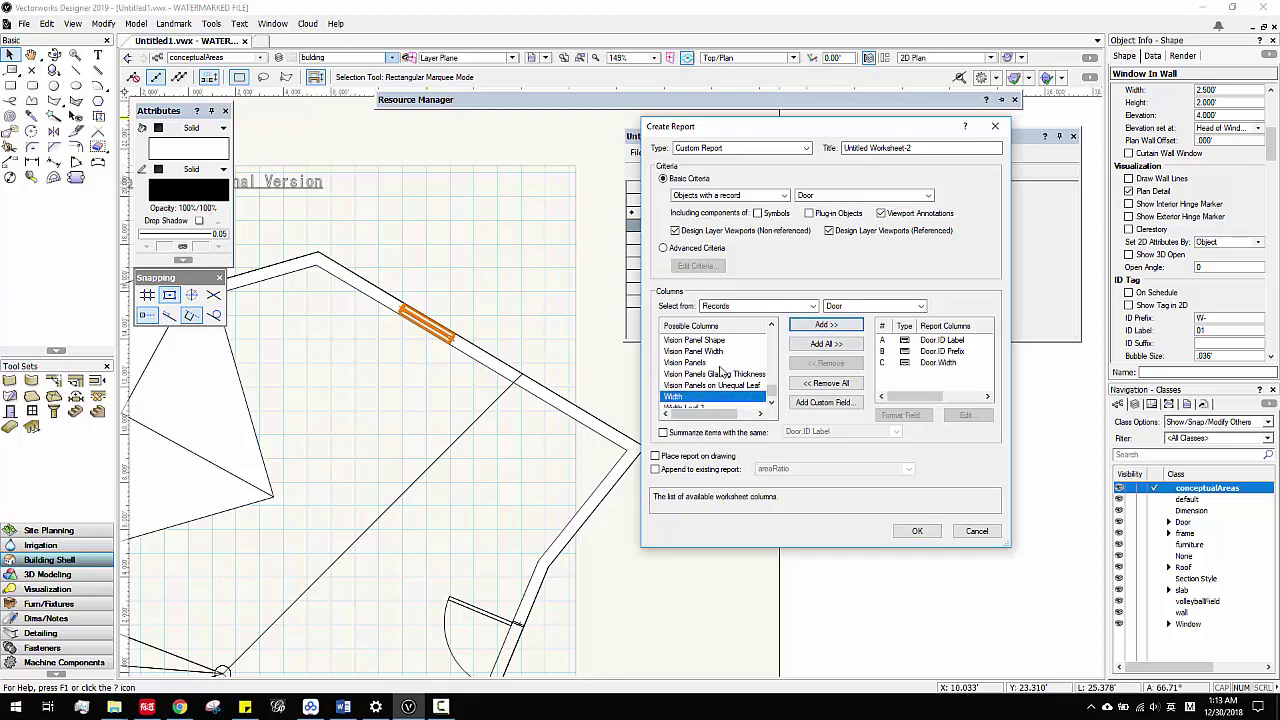
scroll(712, 370, "up", 8)
left_click(705, 340)
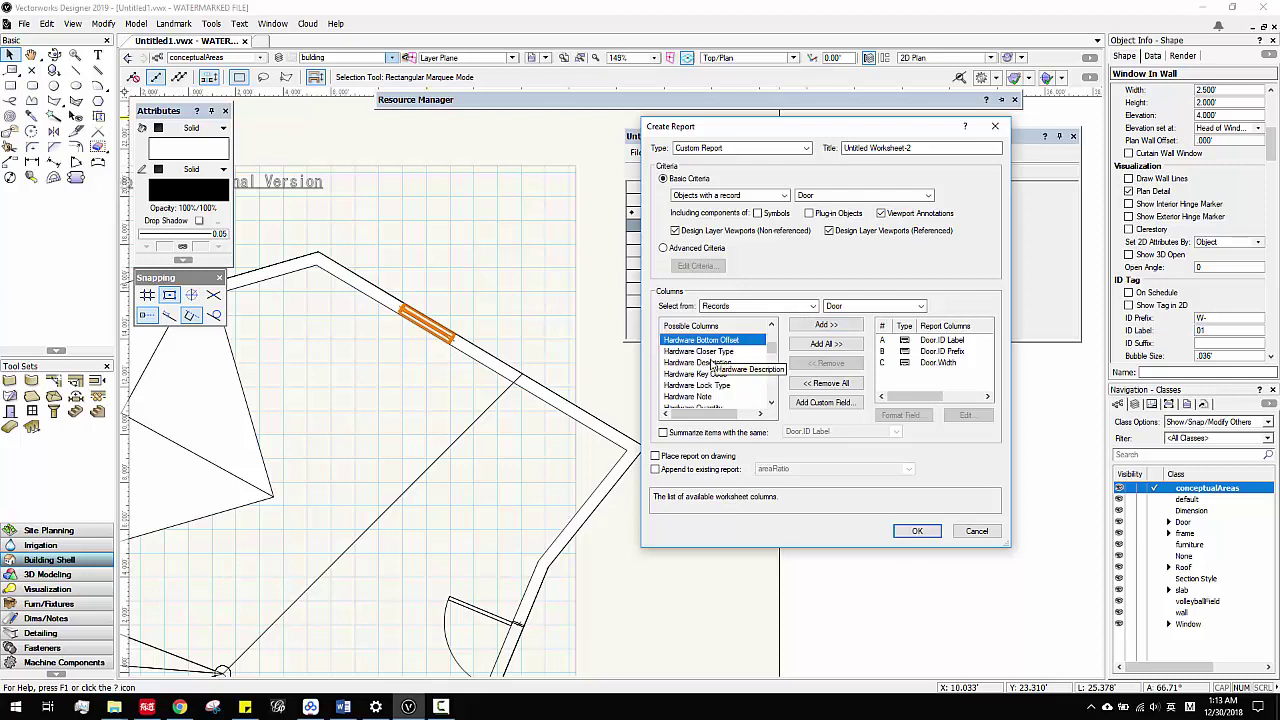
scroll(712, 366, "down", 3)
left_click(690, 373)
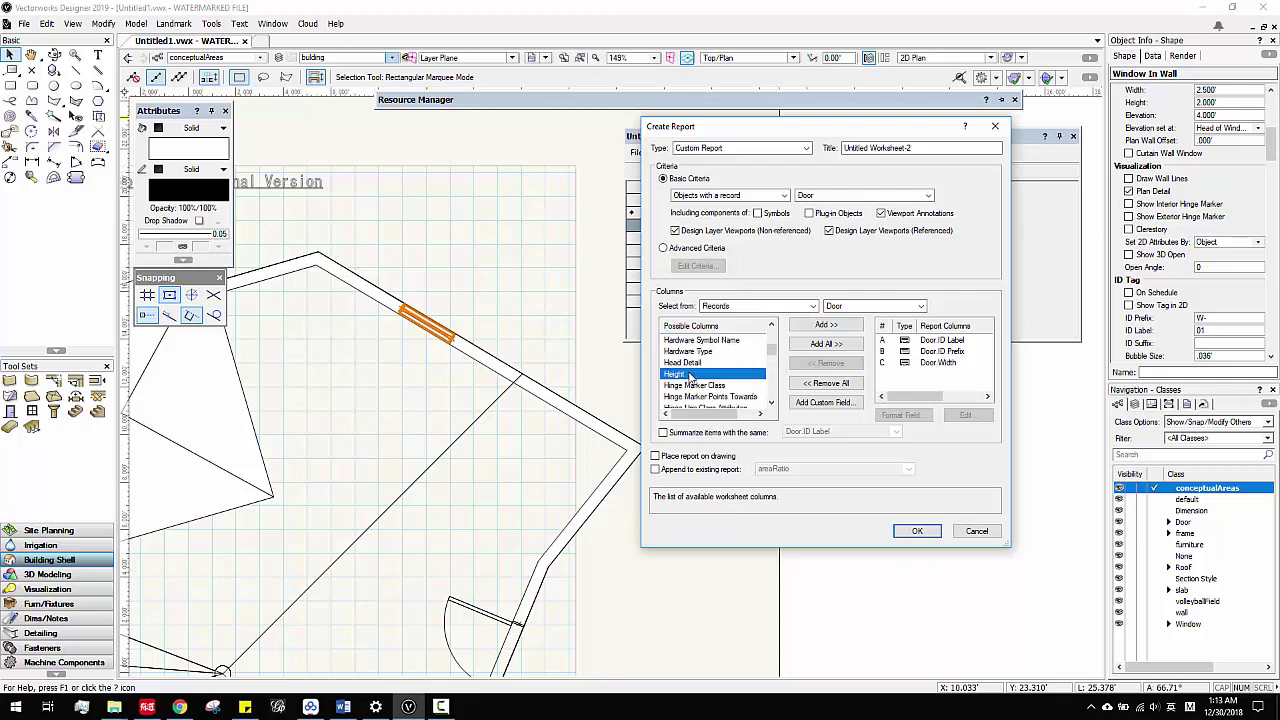
left_click(826, 325)
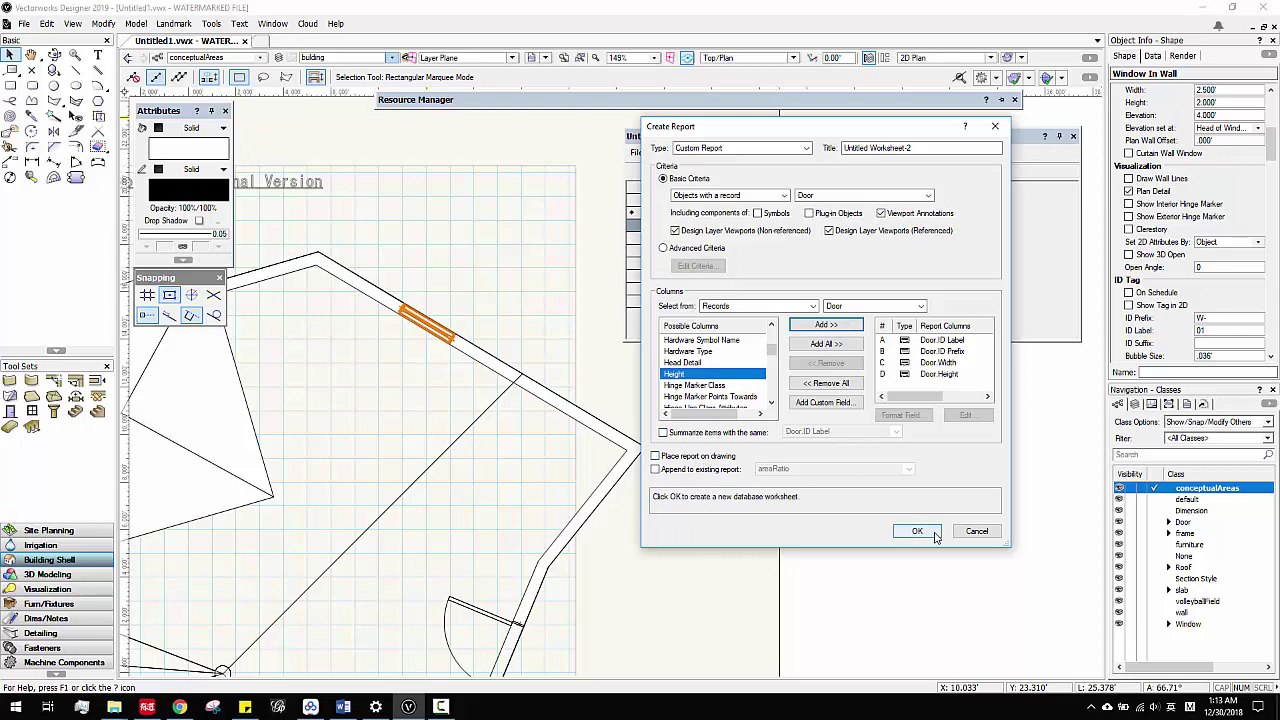
- Append the door report to the existing worksheet Untitled Worksheet-1 and create it
left_click_drag(807, 129, 931, 241)
left_click_drag(850, 238, 336, 137)
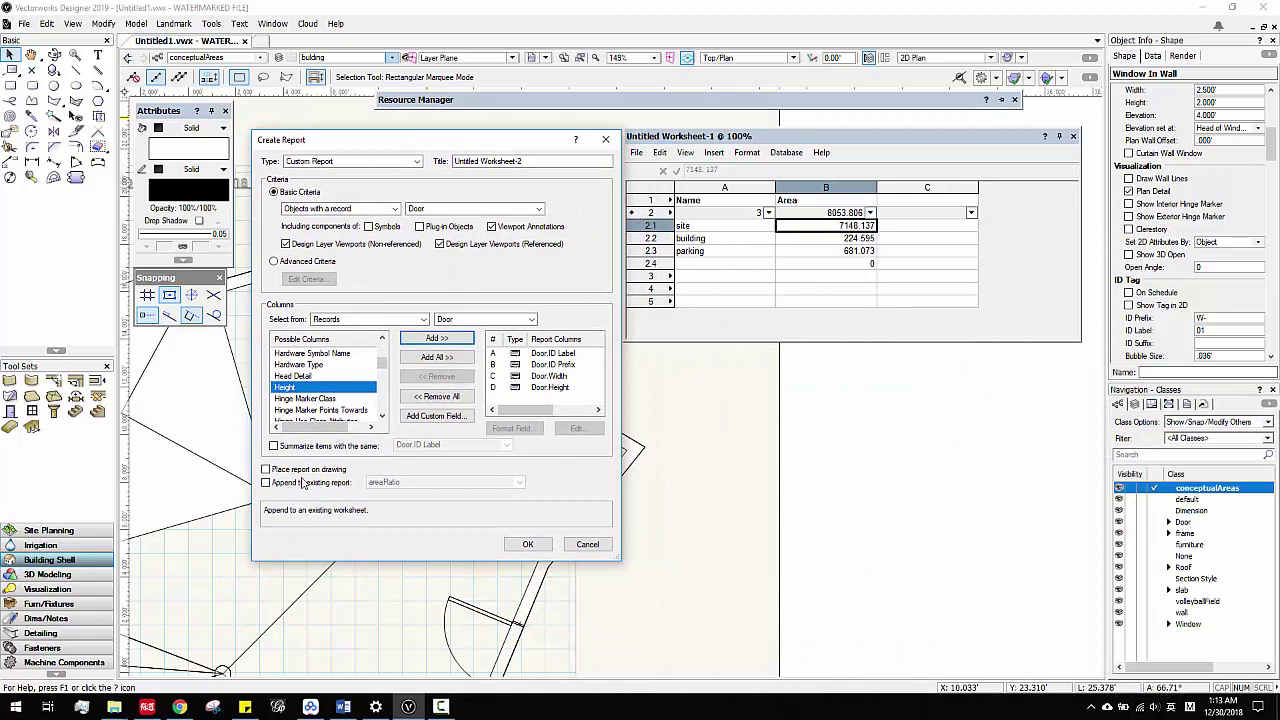
left_click(277, 485)
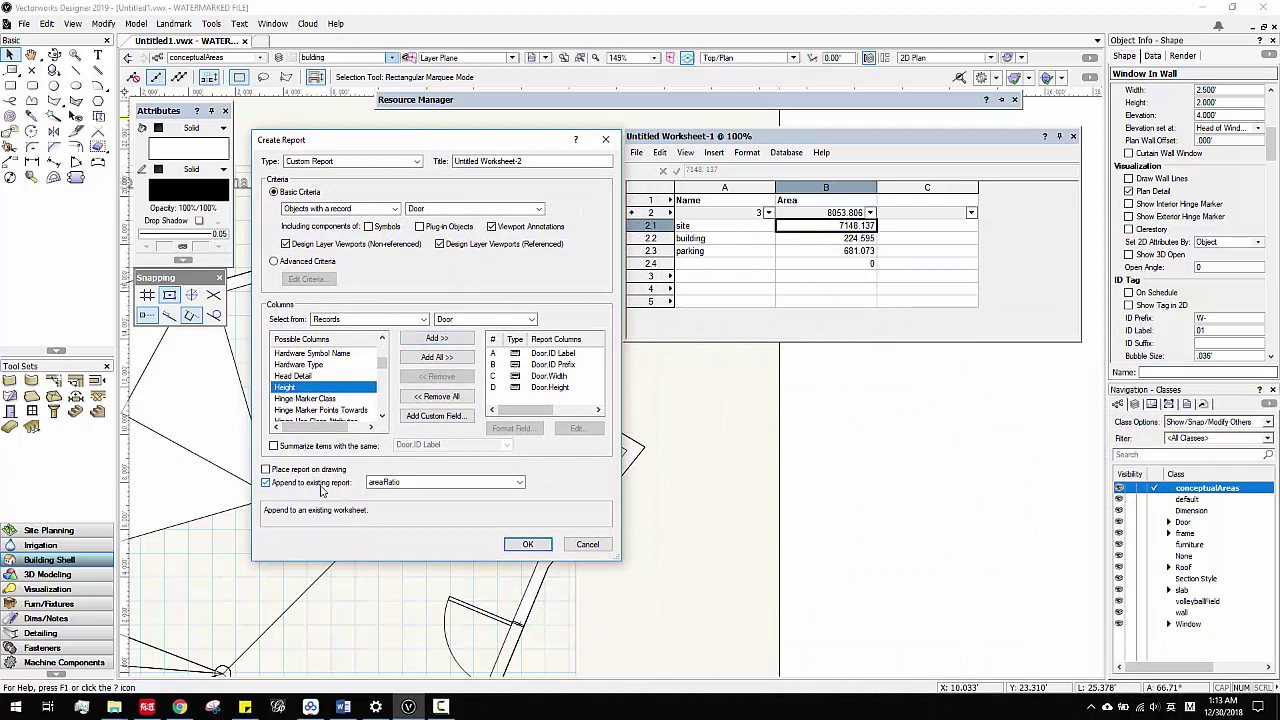
left_click(395, 484)
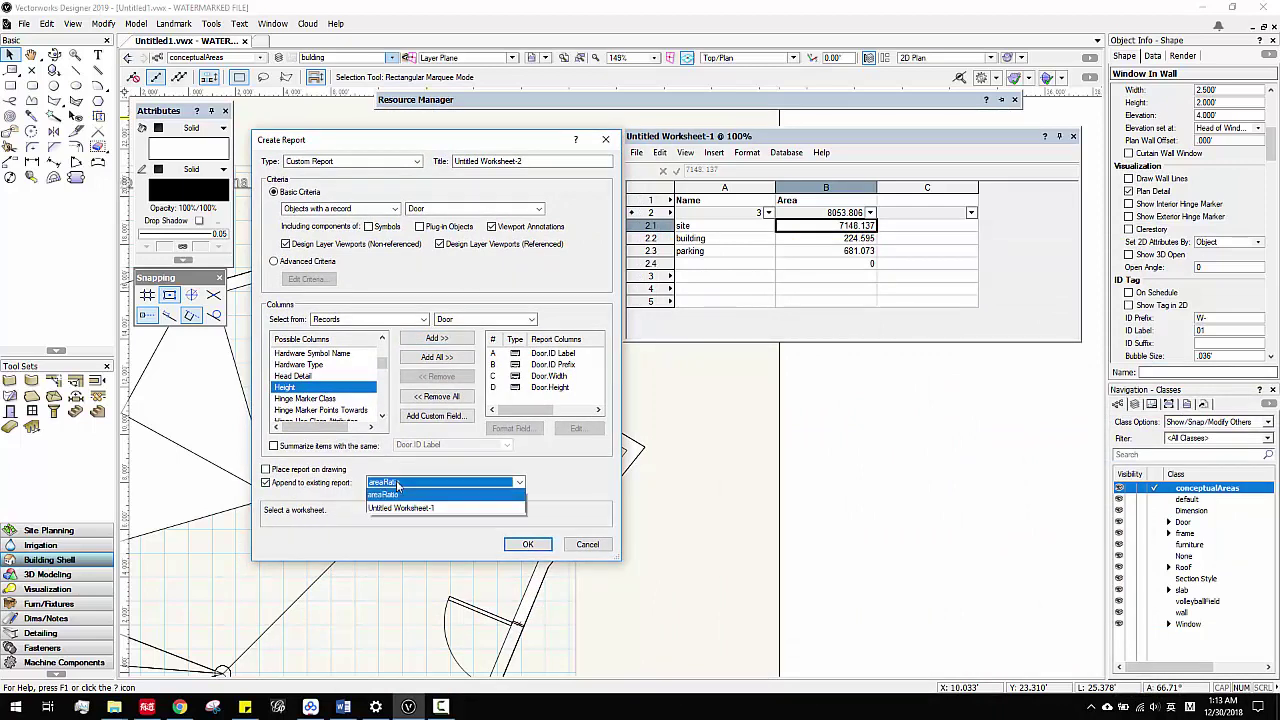
left_click(404, 511)
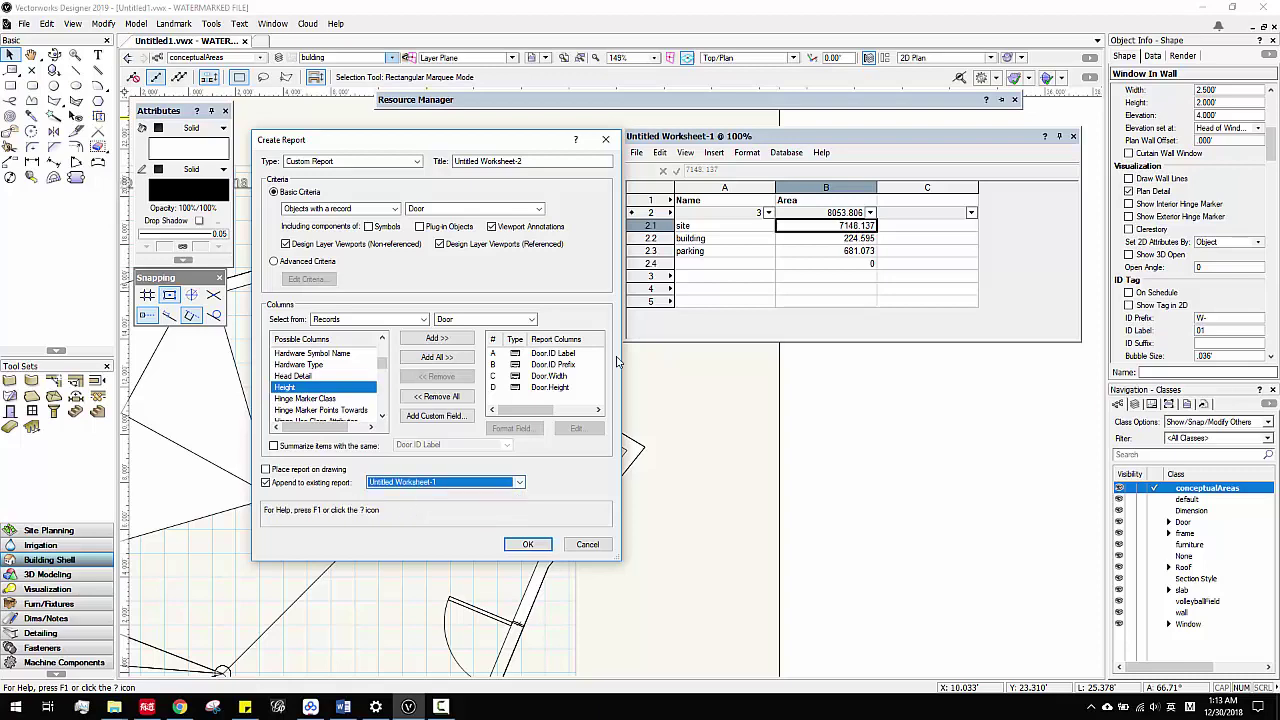
left_click(527, 544)
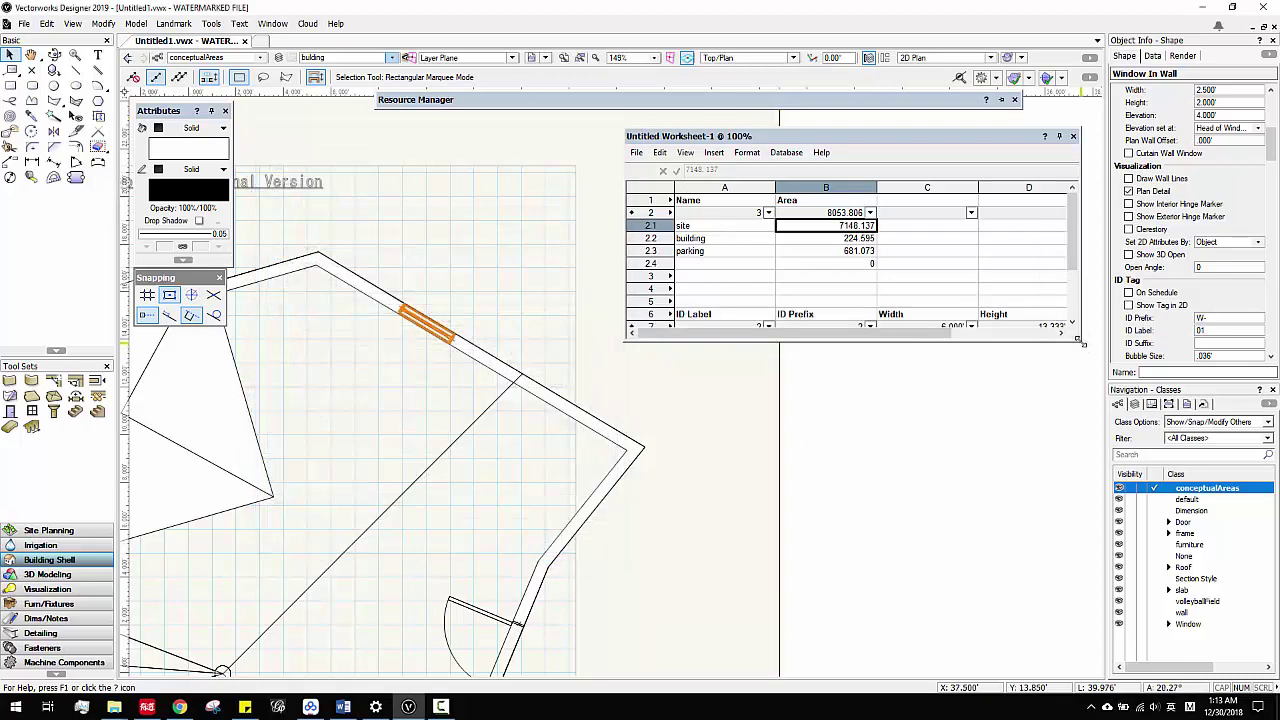
- Enlarge the worksheet window and examine the door ID, width and height rows alongside the area rows
left_click_drag(1082, 342, 1130, 463)
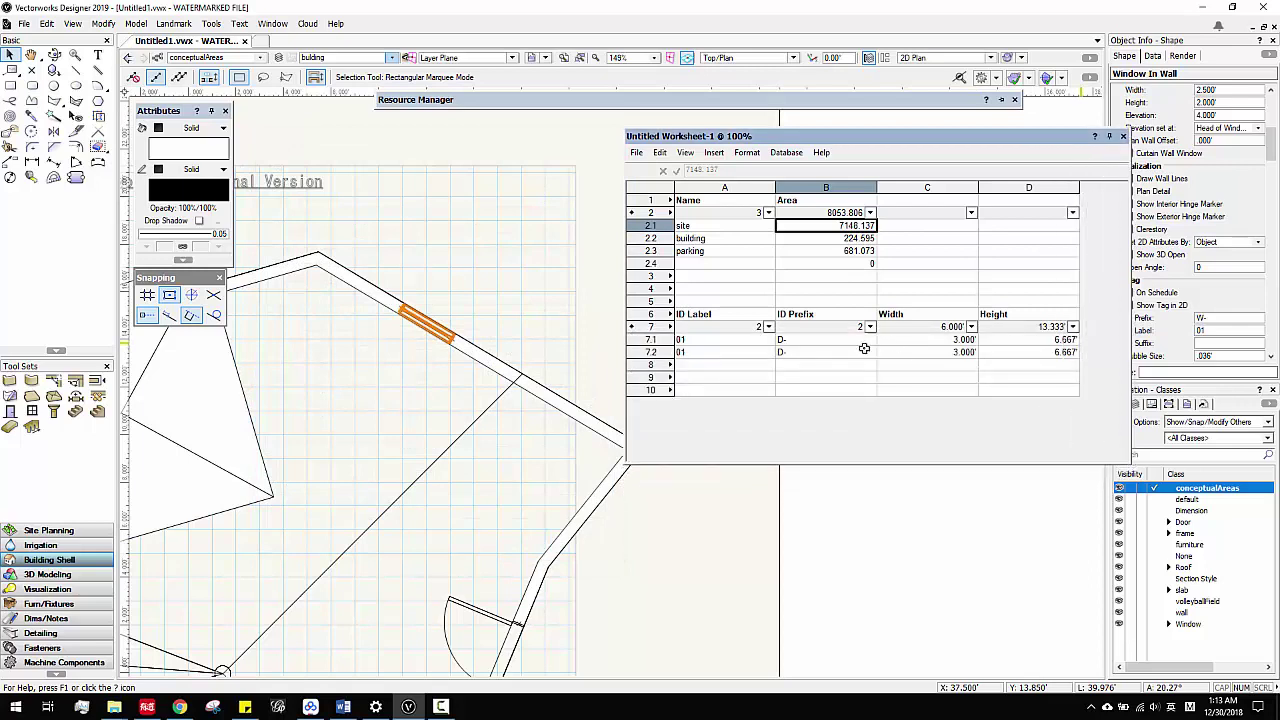
left_click(842, 352)
left_click(699, 349)
left_click(987, 341)
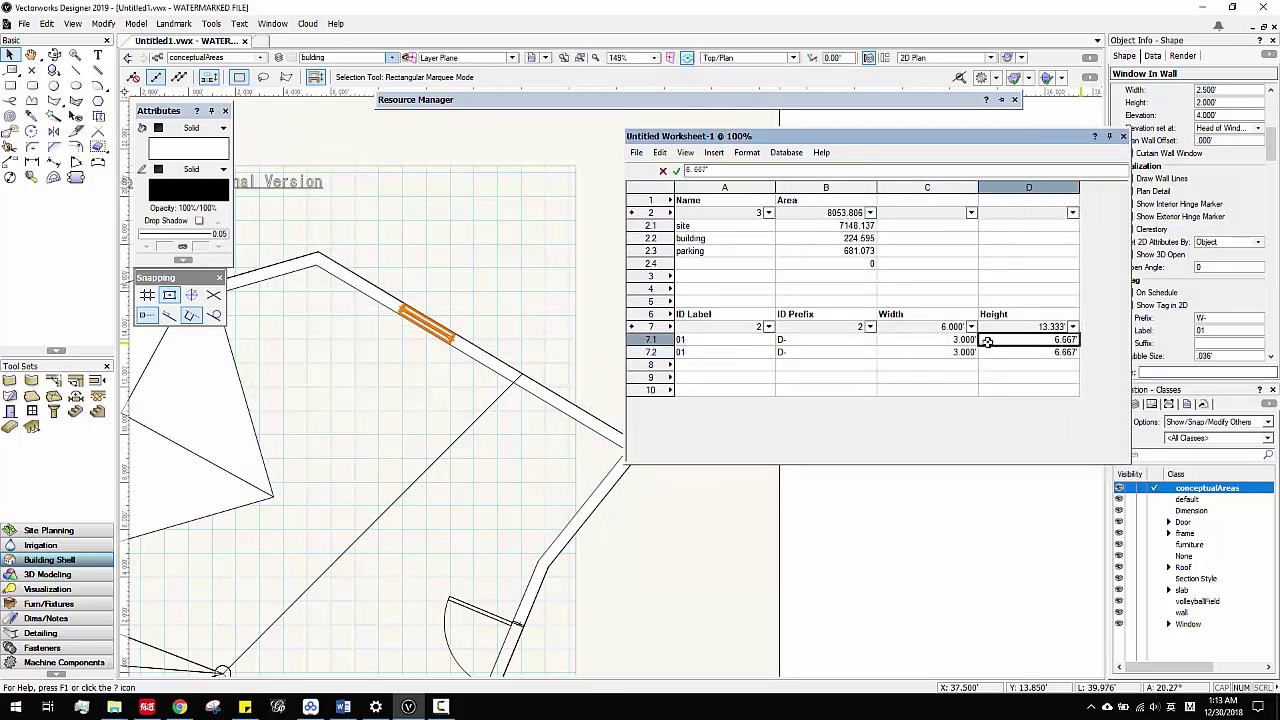
left_click_drag(768, 301, 800, 300)
left_click(790, 336)
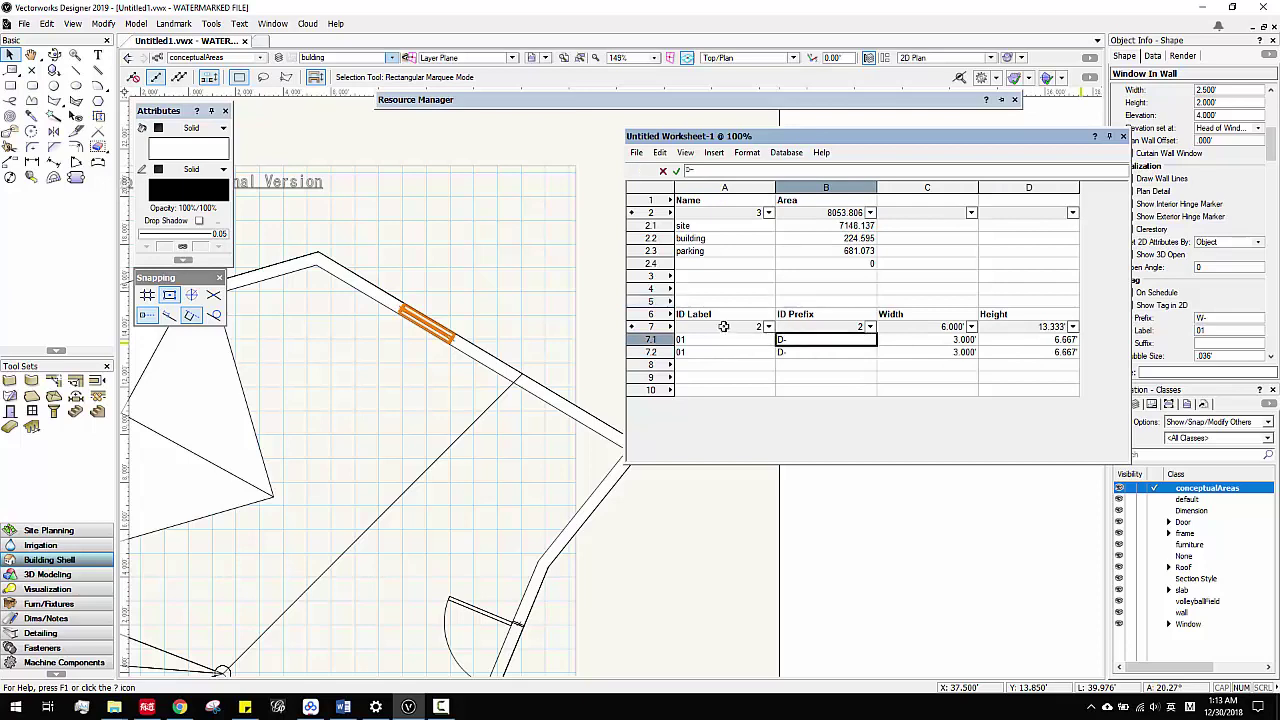
left_click_drag(720, 318, 1033, 352)
left_click(945, 339)
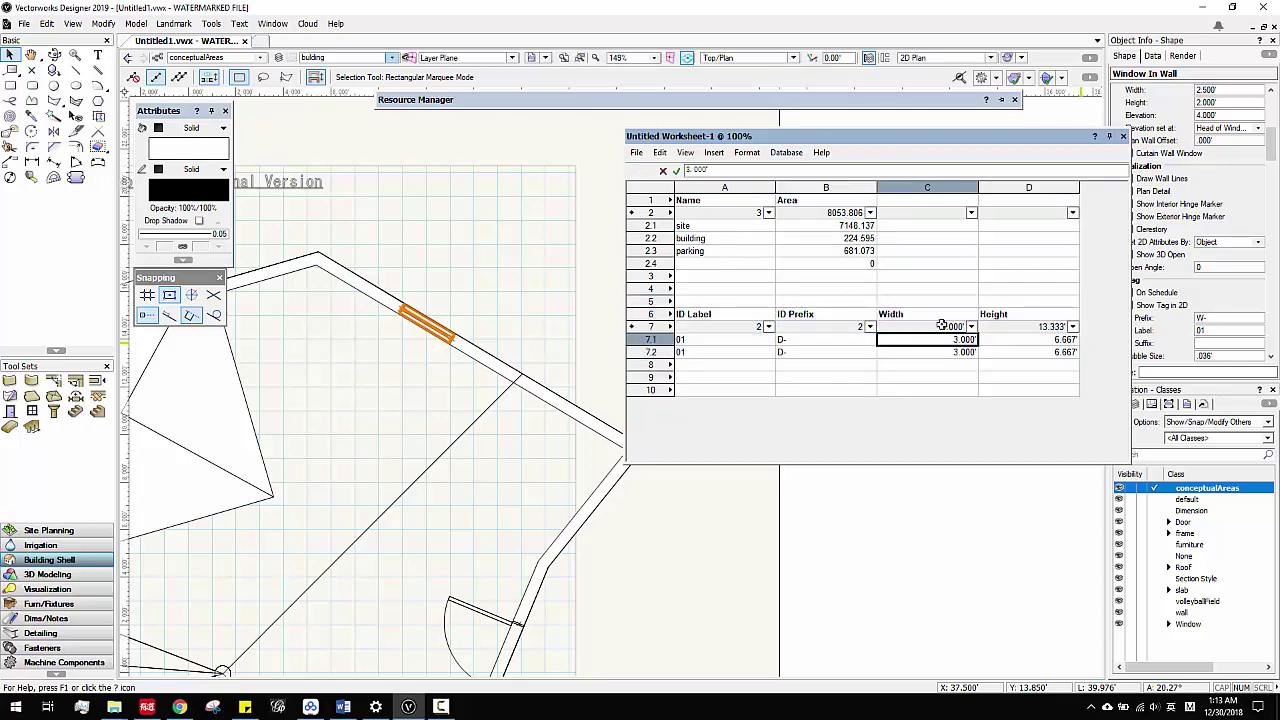
left_click(840, 352)
left_click(849, 236)
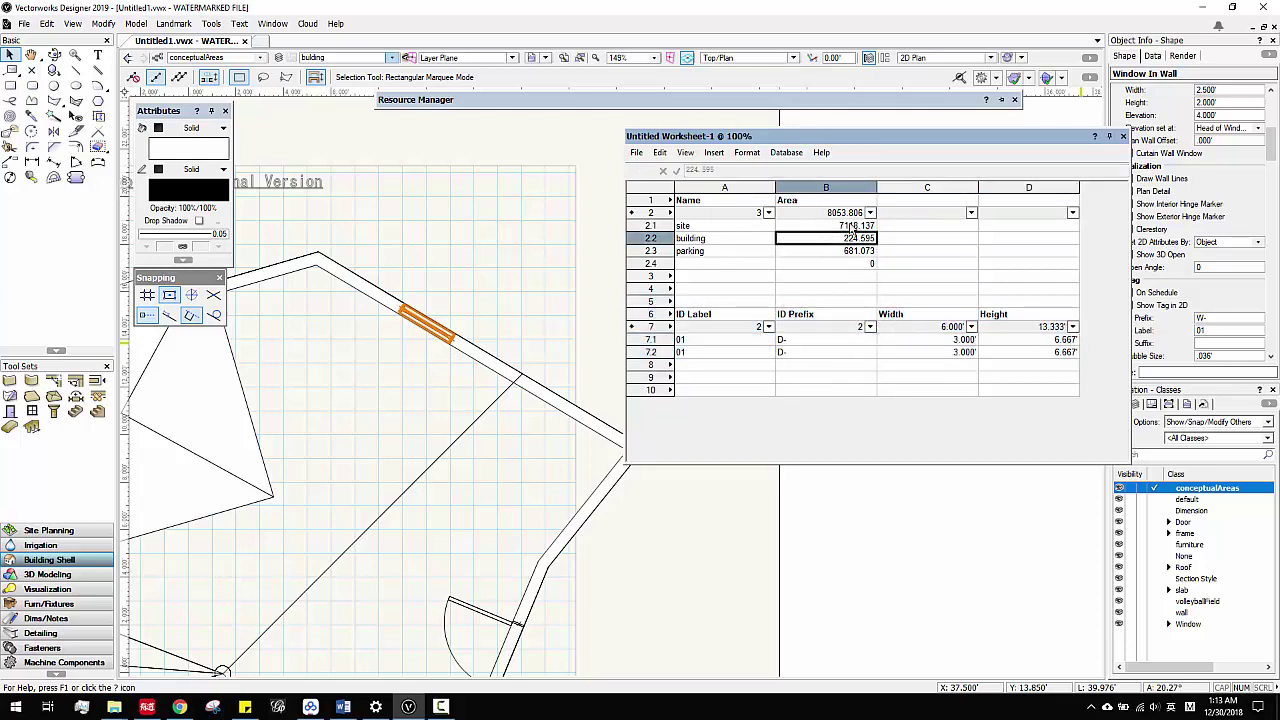
left_click(940, 215)
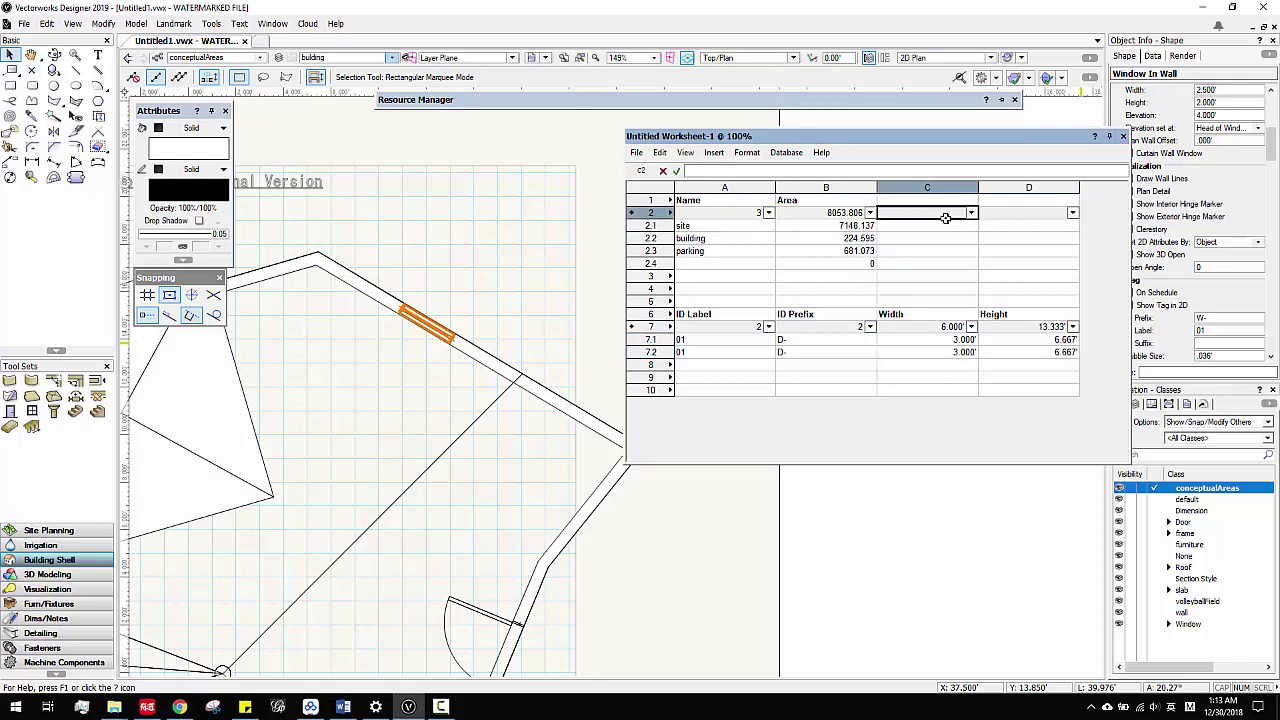
left_click(826, 214)
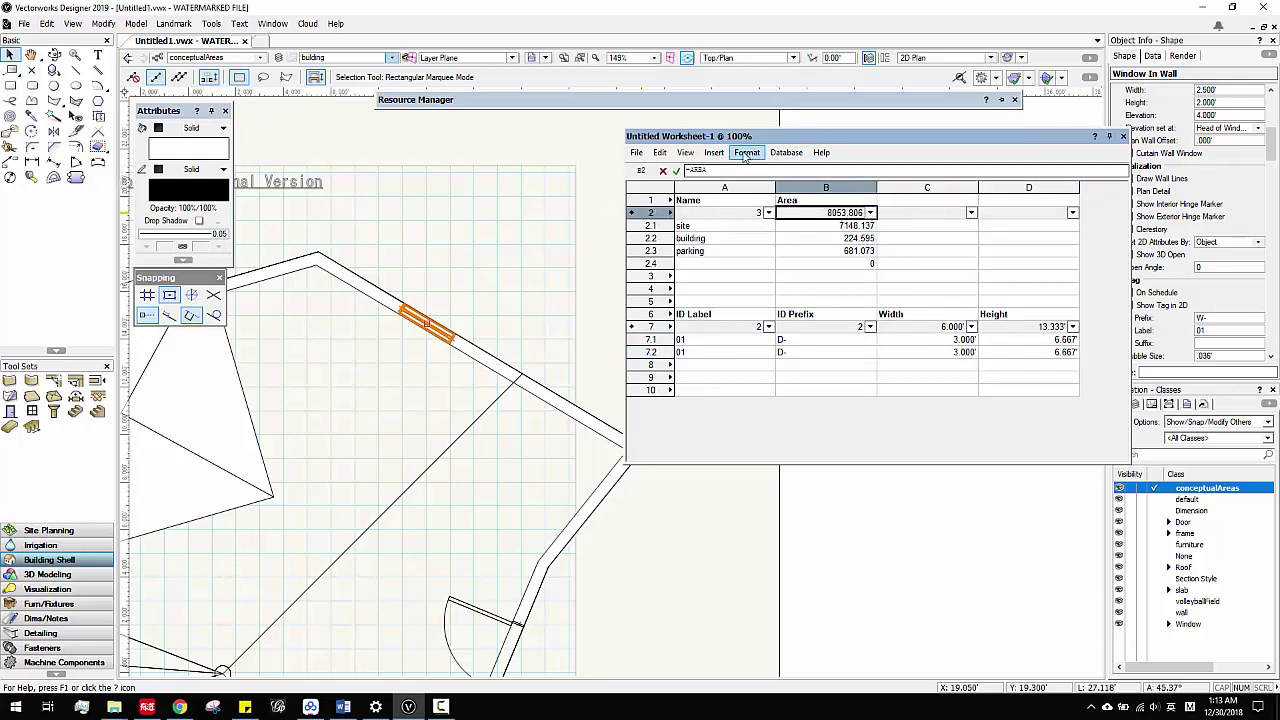
- Hide the worksheet's database headers and show them again
left_click(685, 152)
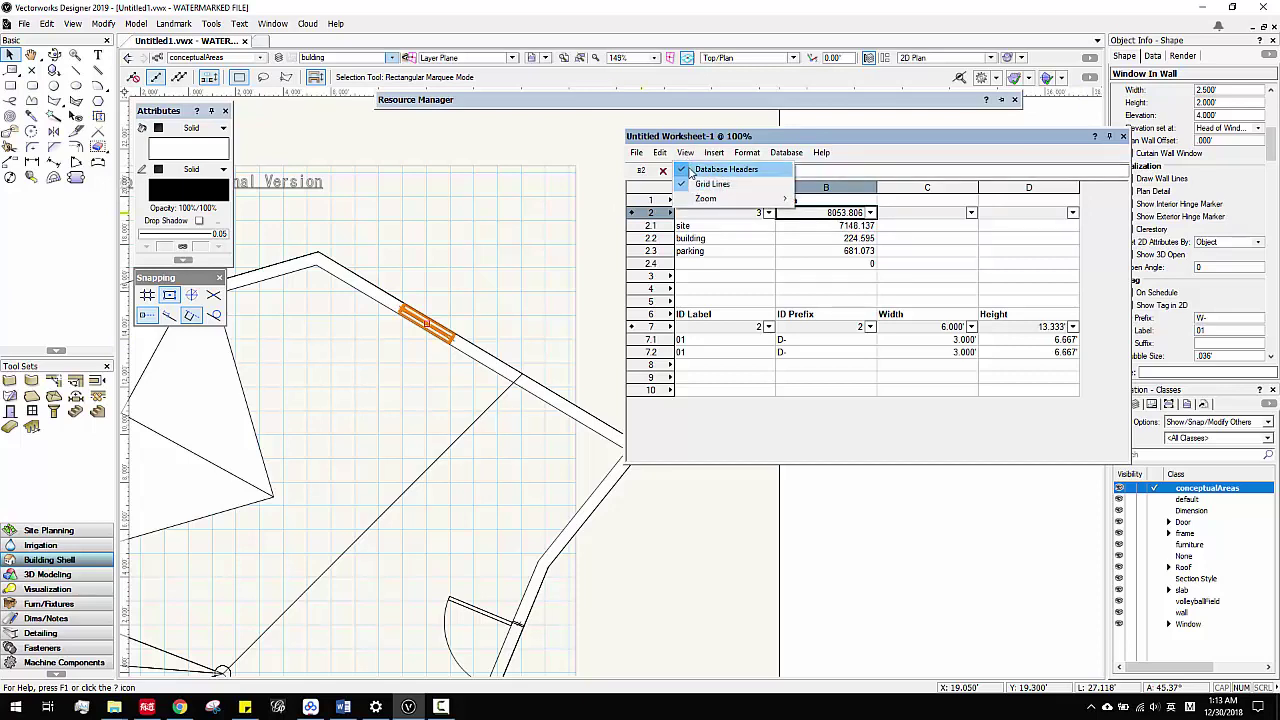
left_click(689, 171)
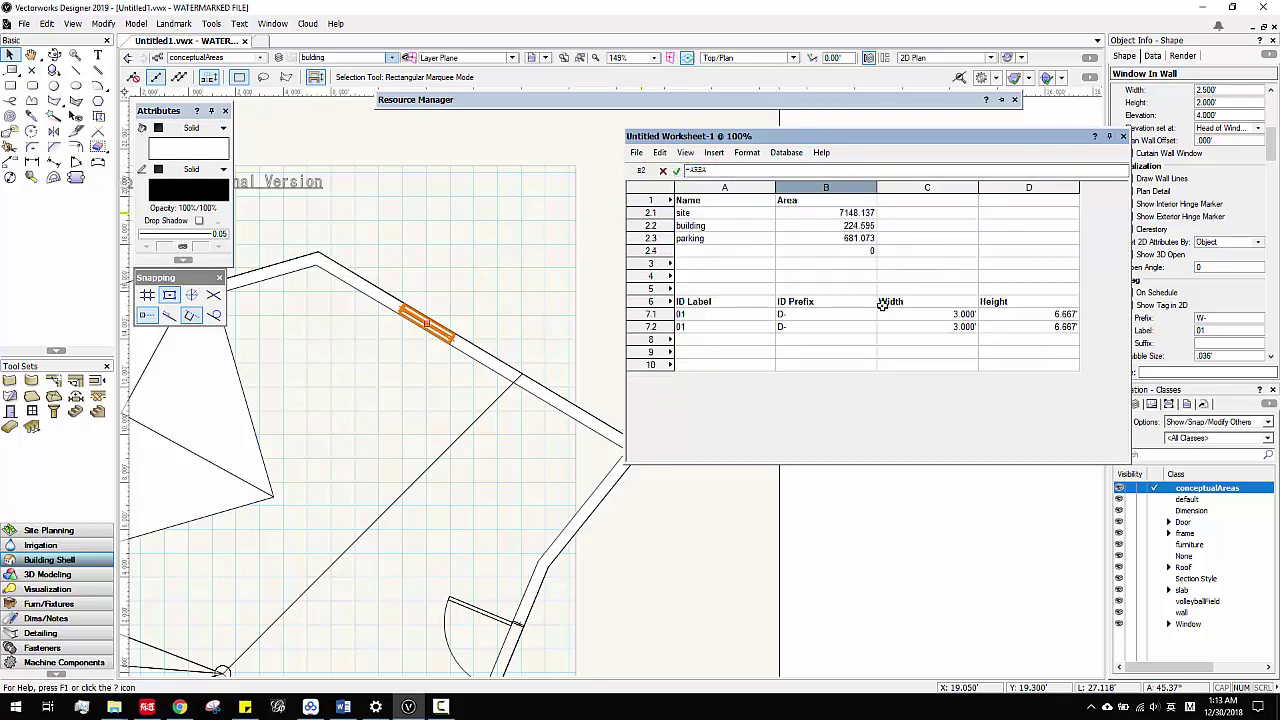
left_click(685, 152)
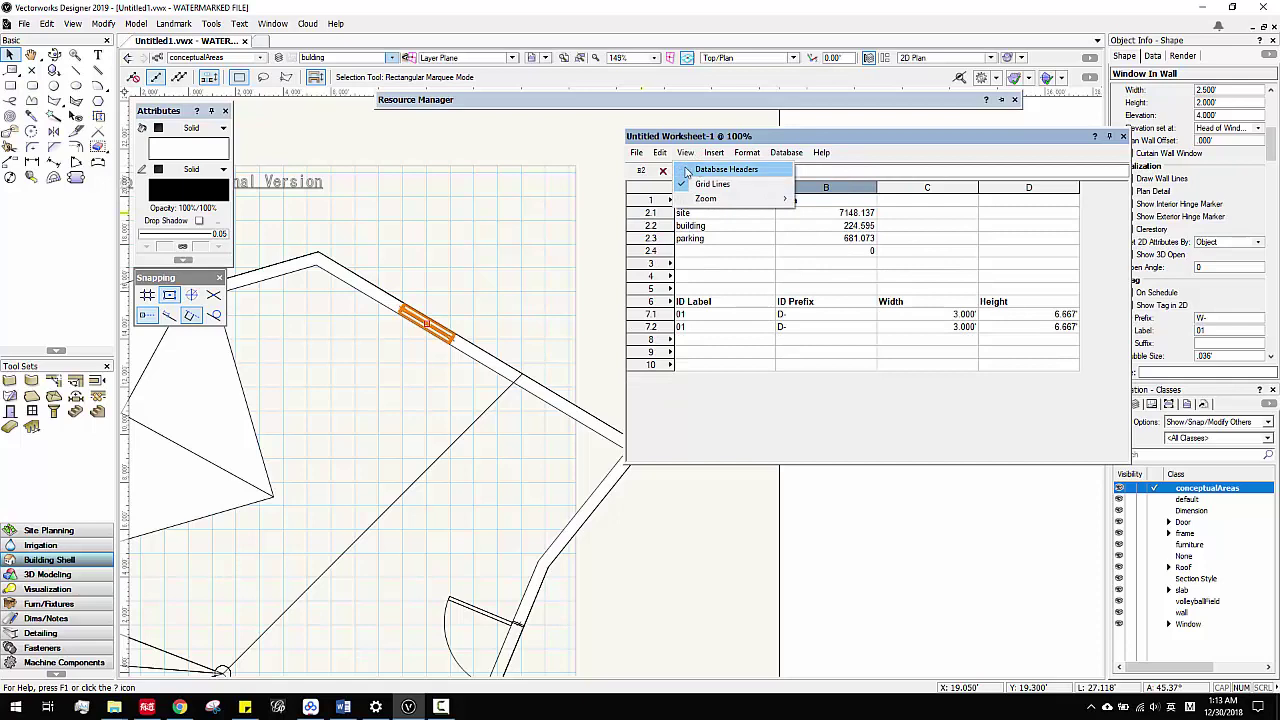
left_click(690, 170)
left_click(946, 352)
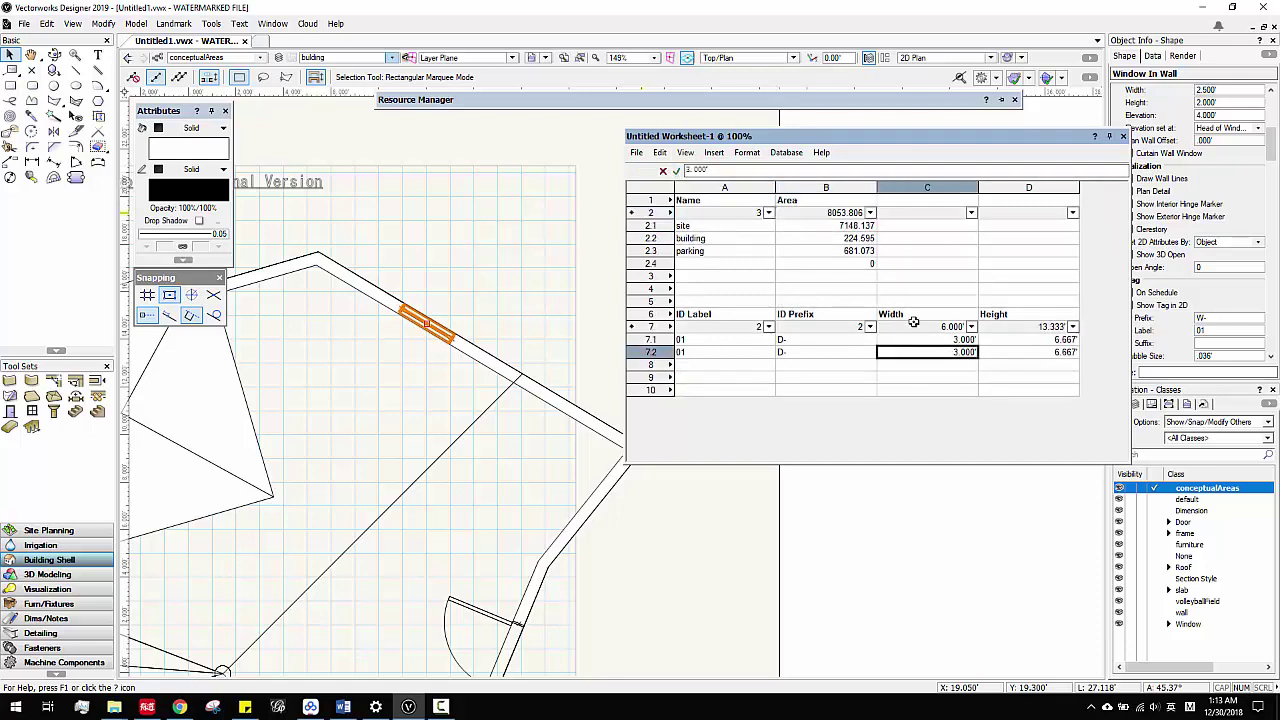
left_click(841, 317)
left_click(811, 293)
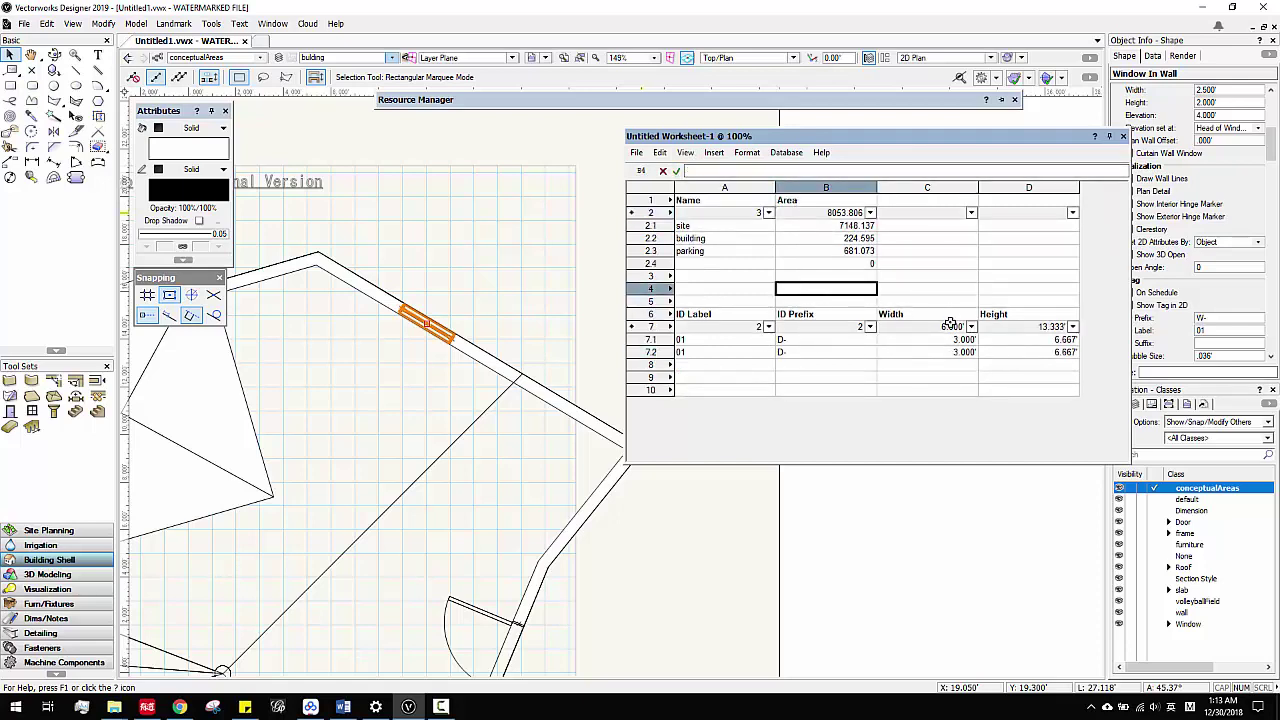
- Change the function of column B in the name and area database from Area to Volume
left_click(832, 229)
left_click(869, 213)
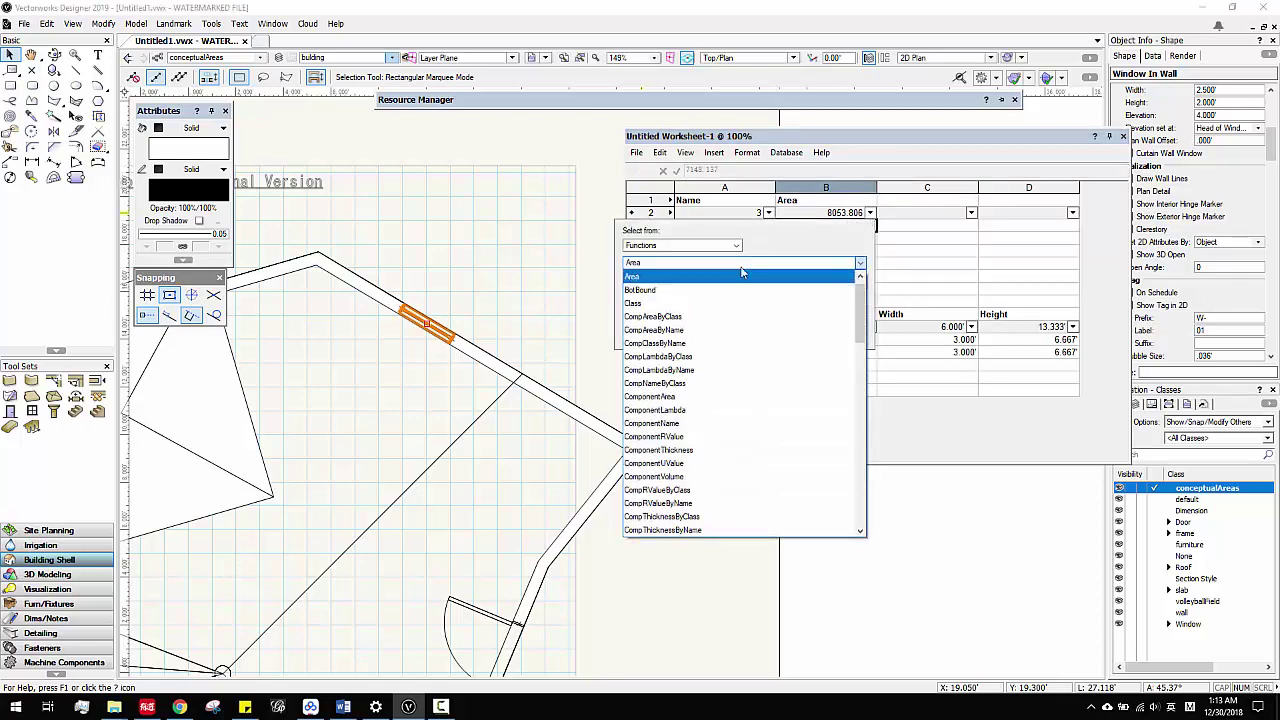
scroll(757, 469, "down", 6)
scroll(757, 469, "down", 12)
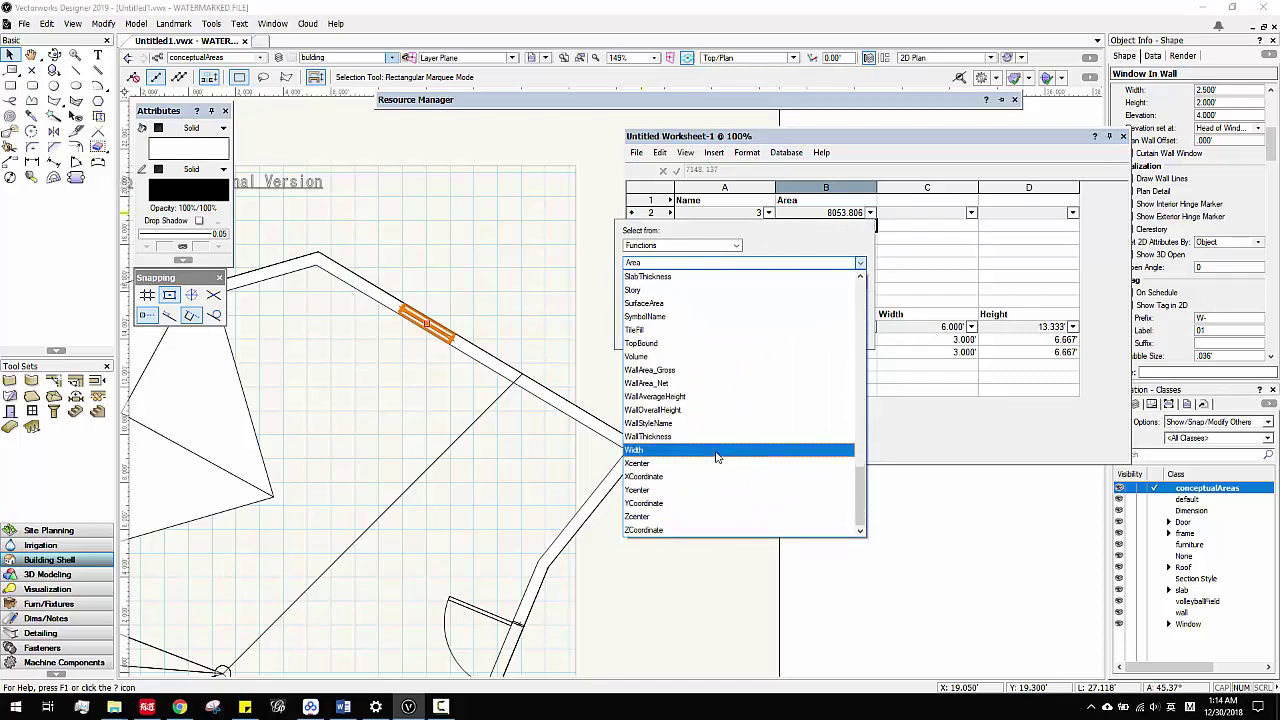
left_click(699, 358)
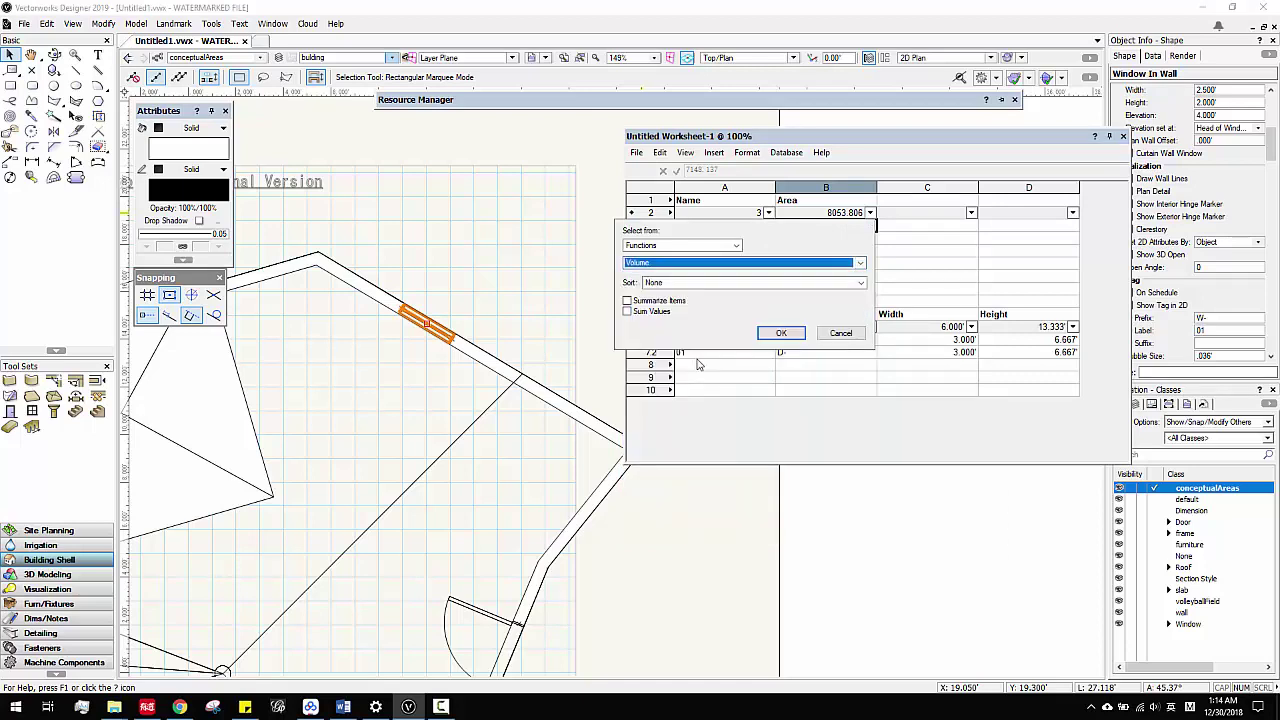
left_click(782, 334)
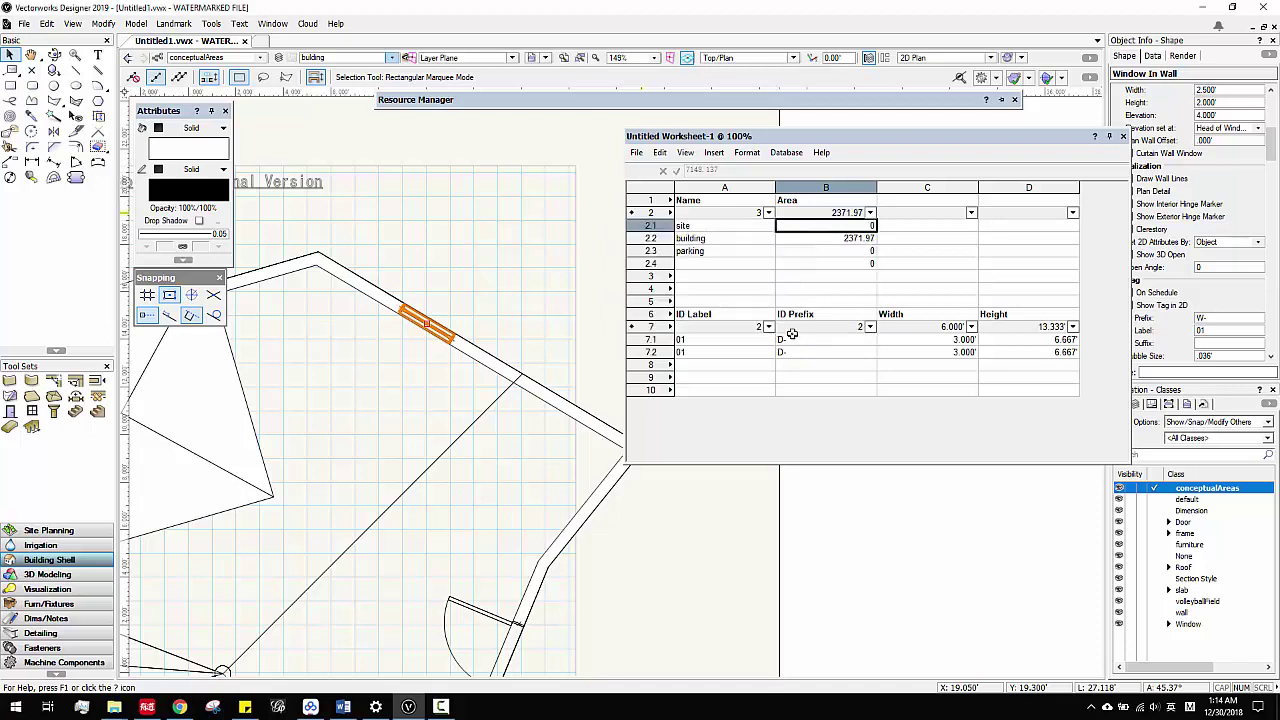
- Set the function of column B in the name and area database back to Area
left_click(870, 214)
left_click(729, 262)
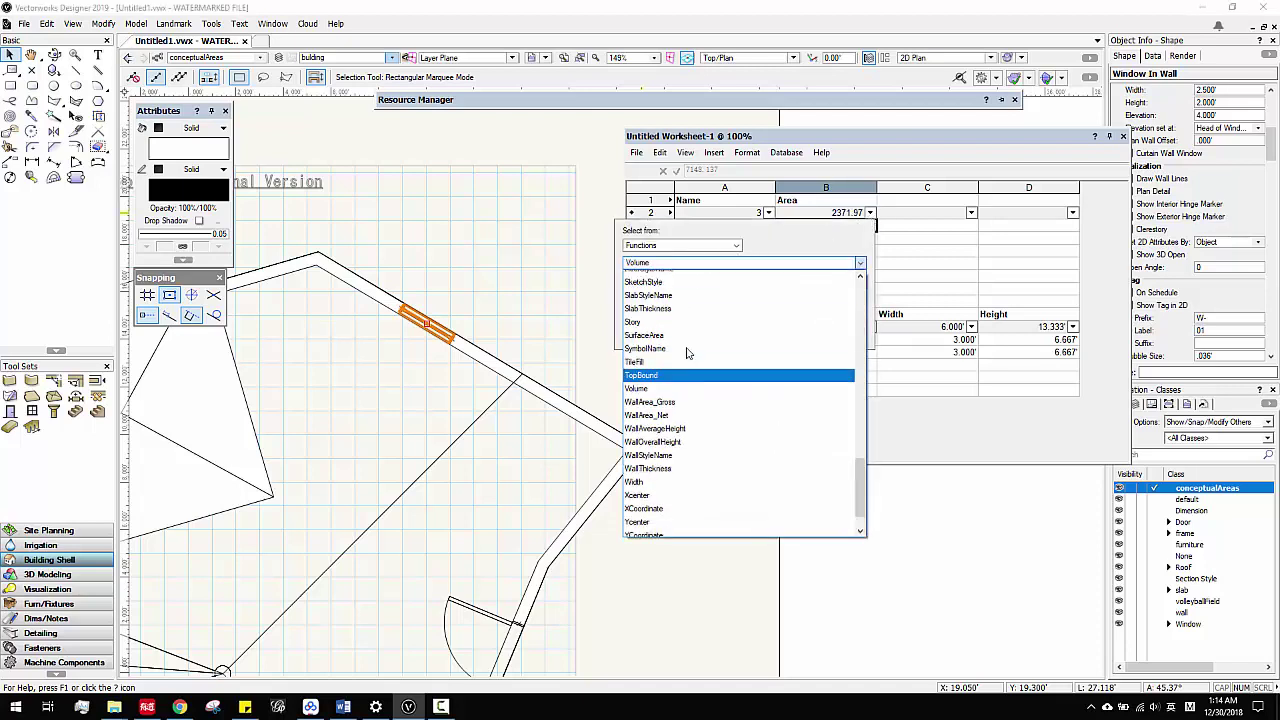
scroll(690, 345, "up", 10)
left_click(688, 289)
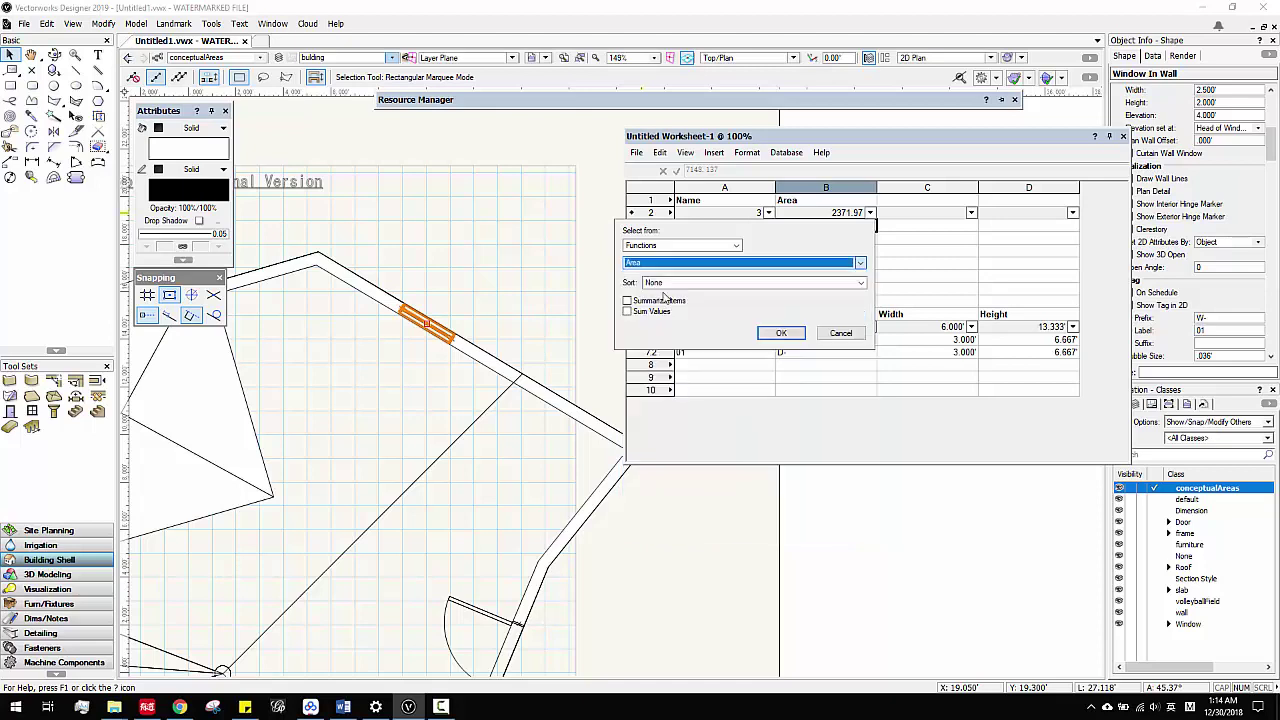
left_click(782, 334)
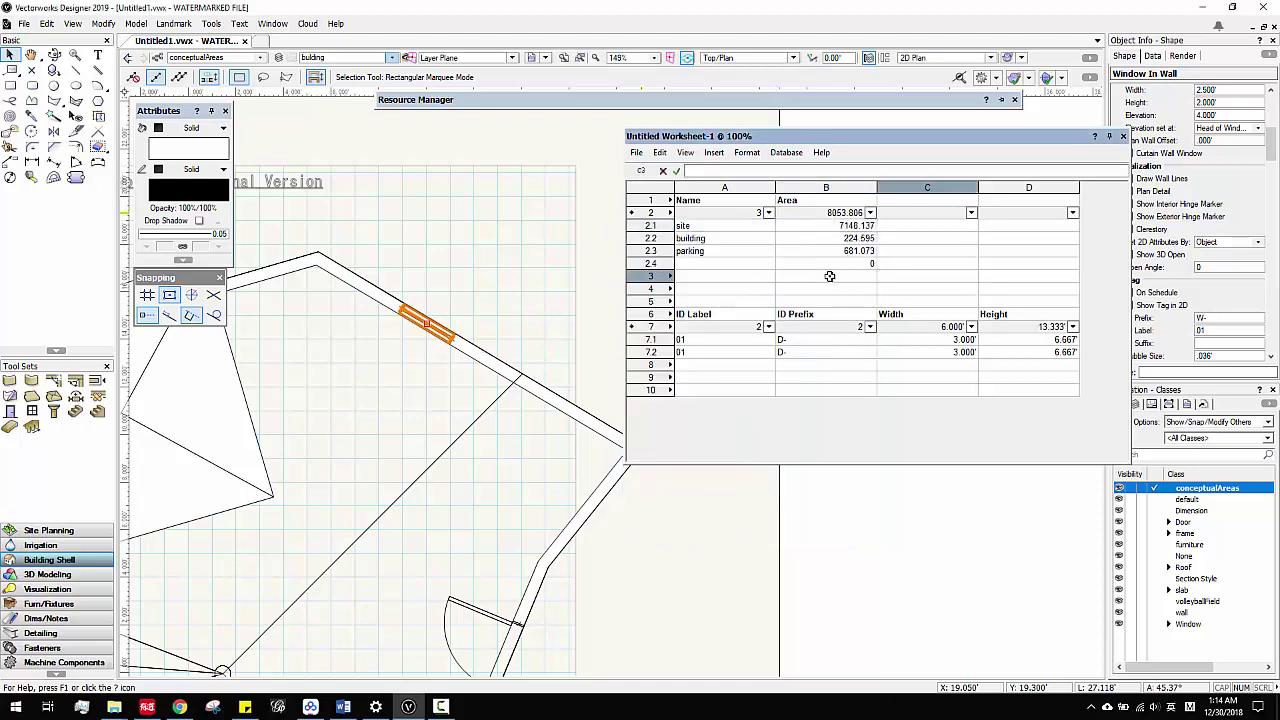
- Assign the Class function to the empty column C of the name and area database
left_click(910, 252)
left_click(970, 212)
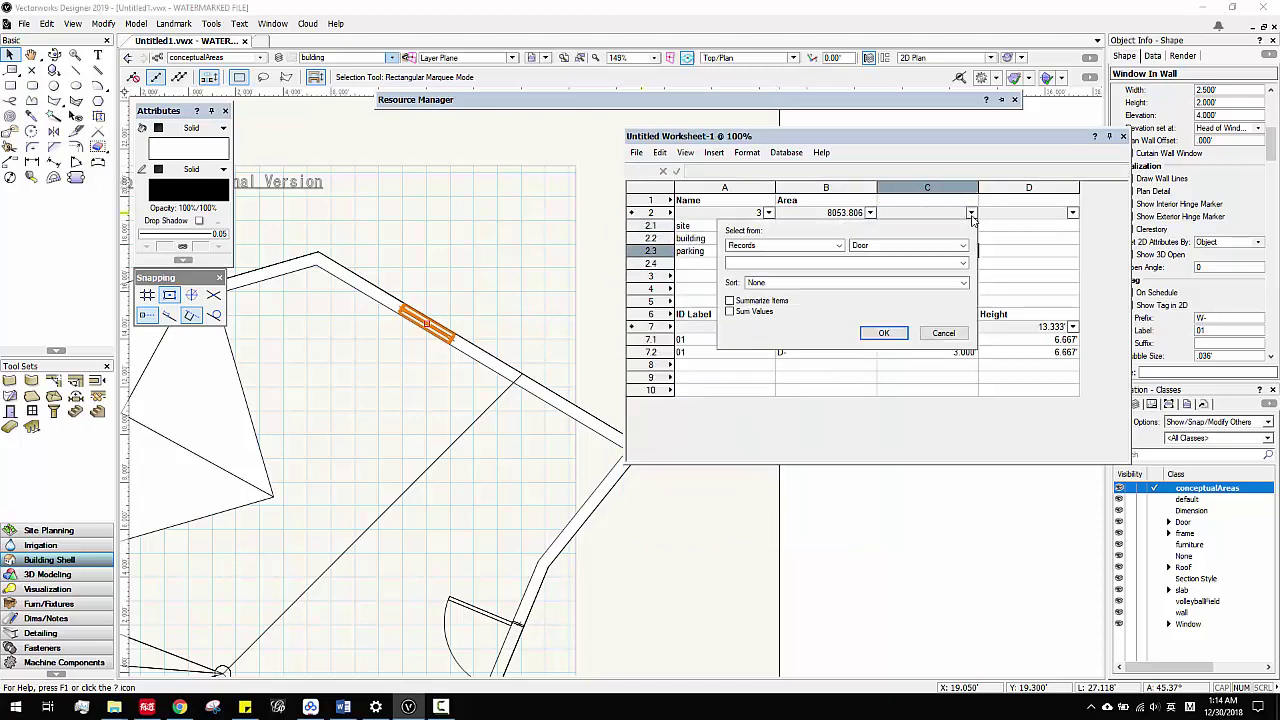
left_click(895, 253)
left_click(895, 253)
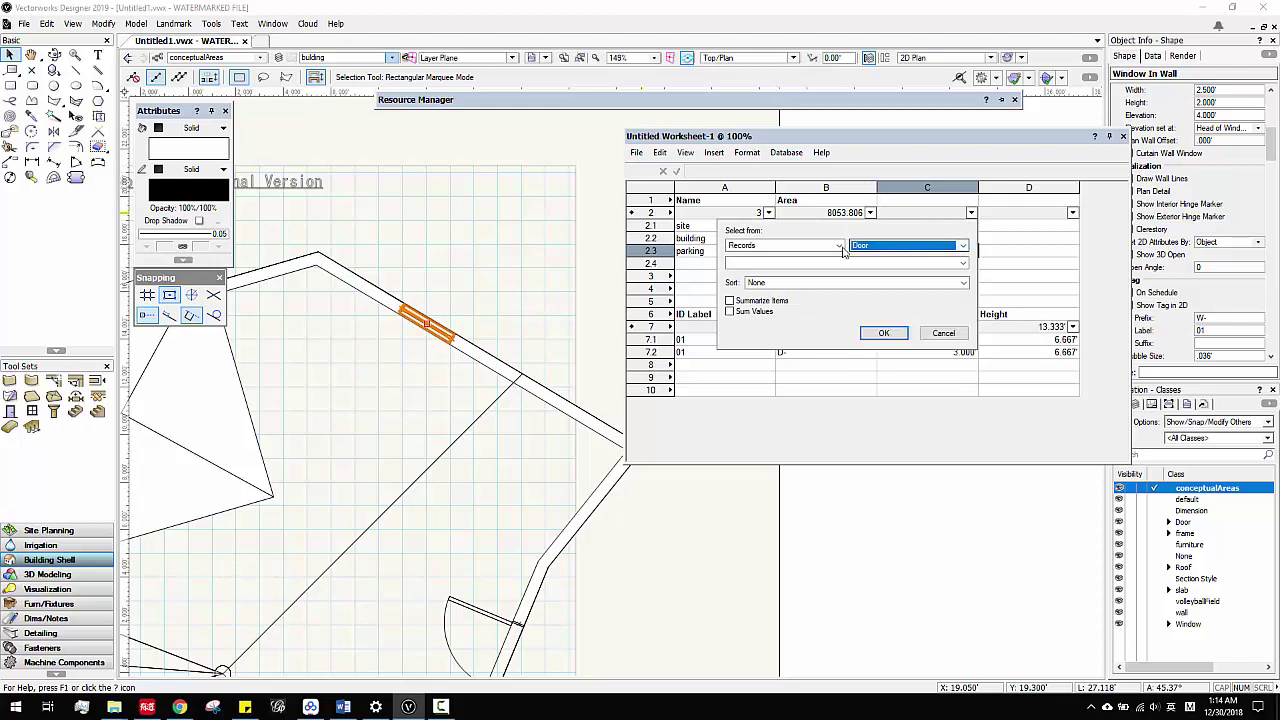
left_click(835, 247)
left_click(833, 251)
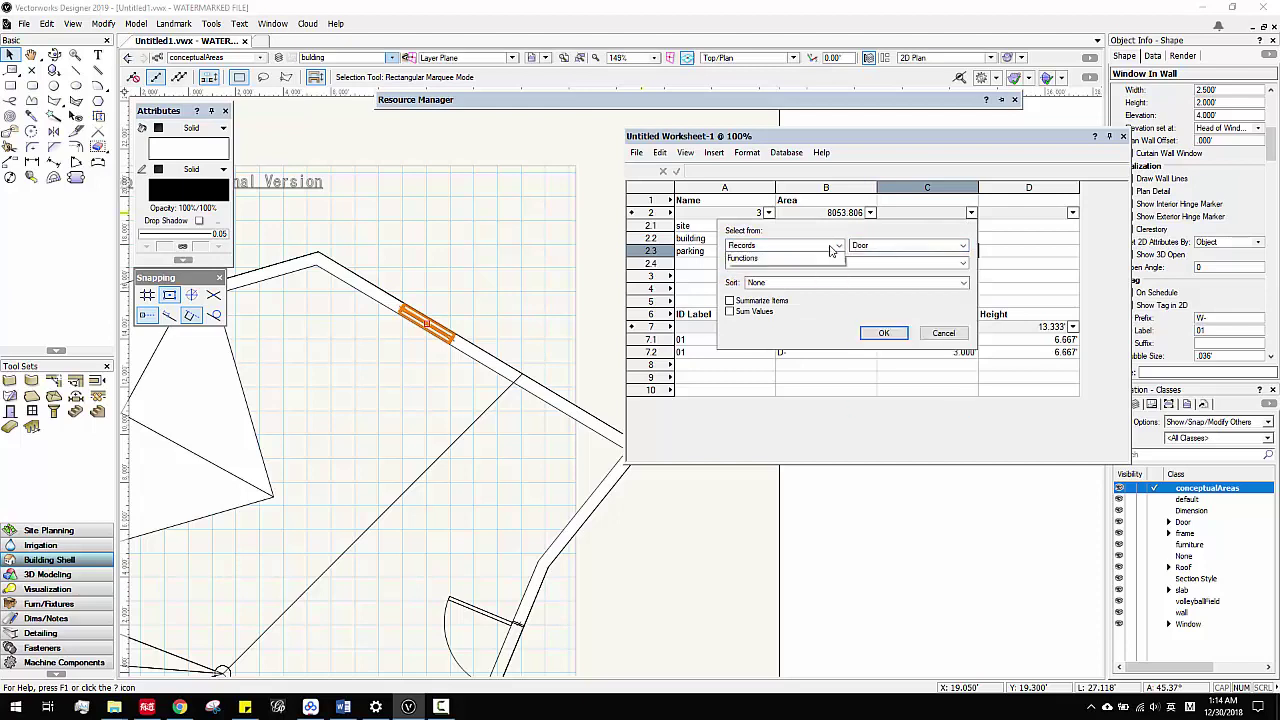
left_click(837, 246)
left_click(798, 270)
left_click(895, 262)
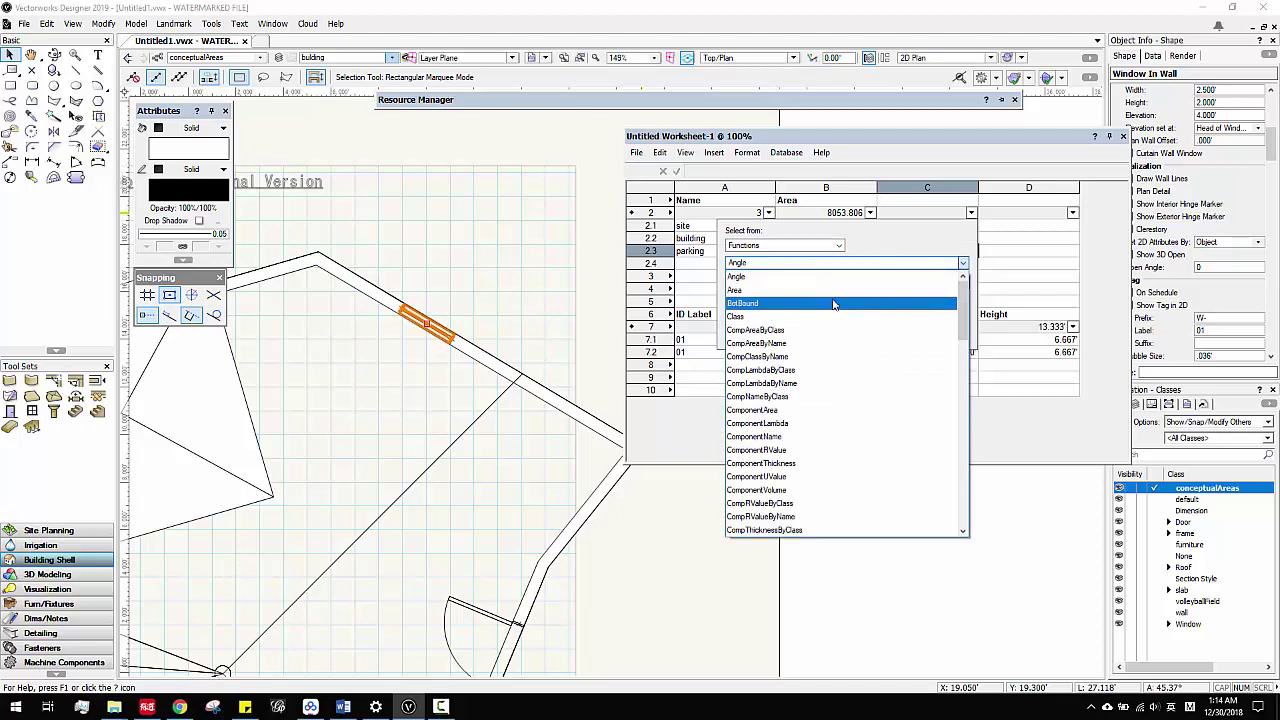
left_click(855, 303)
left_click(884, 333)
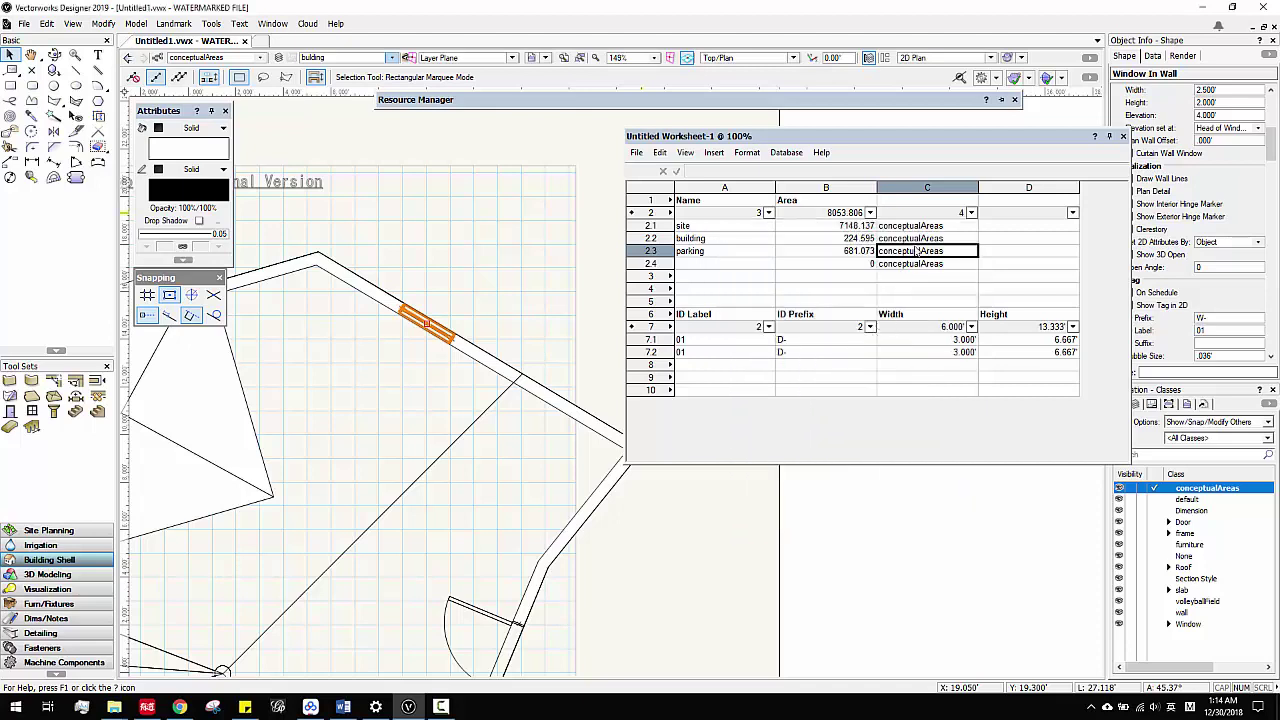
- Examine the class entries of the parking row and the unnamed row 2.4
left_click(915, 251)
left_click(913, 262)
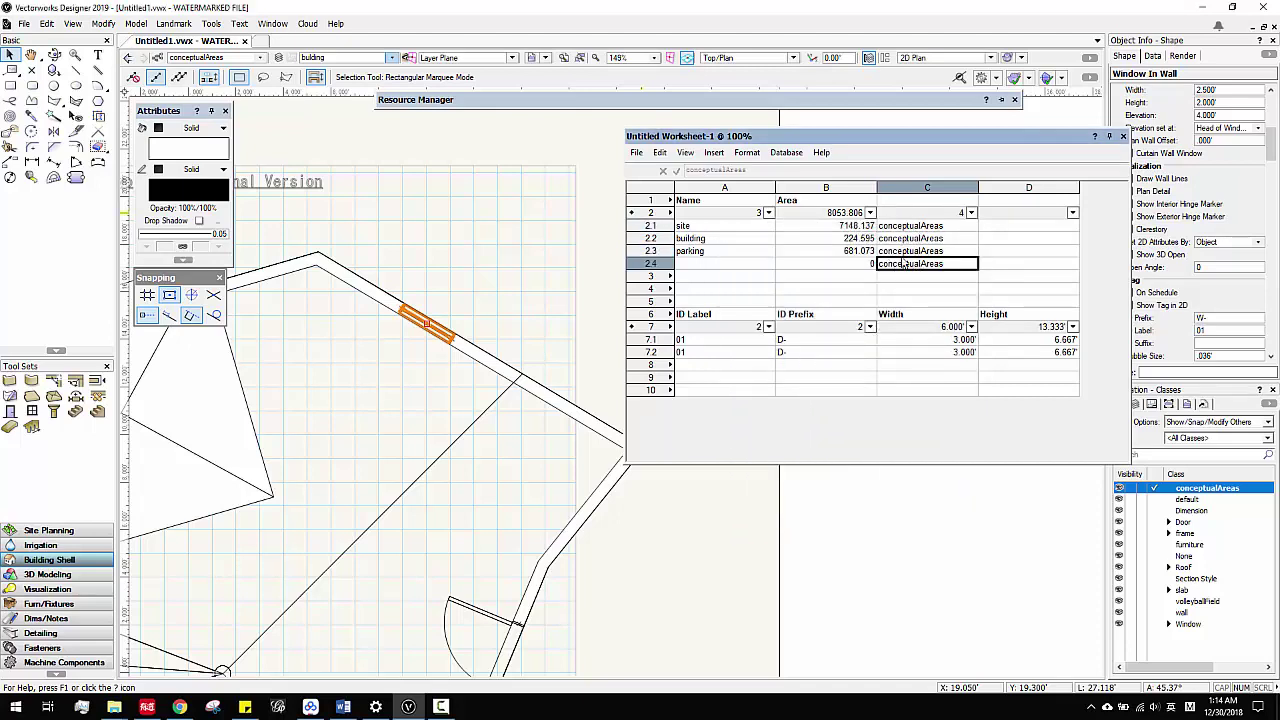
left_click(702, 266)
left_click(905, 268)
left_click(853, 280)
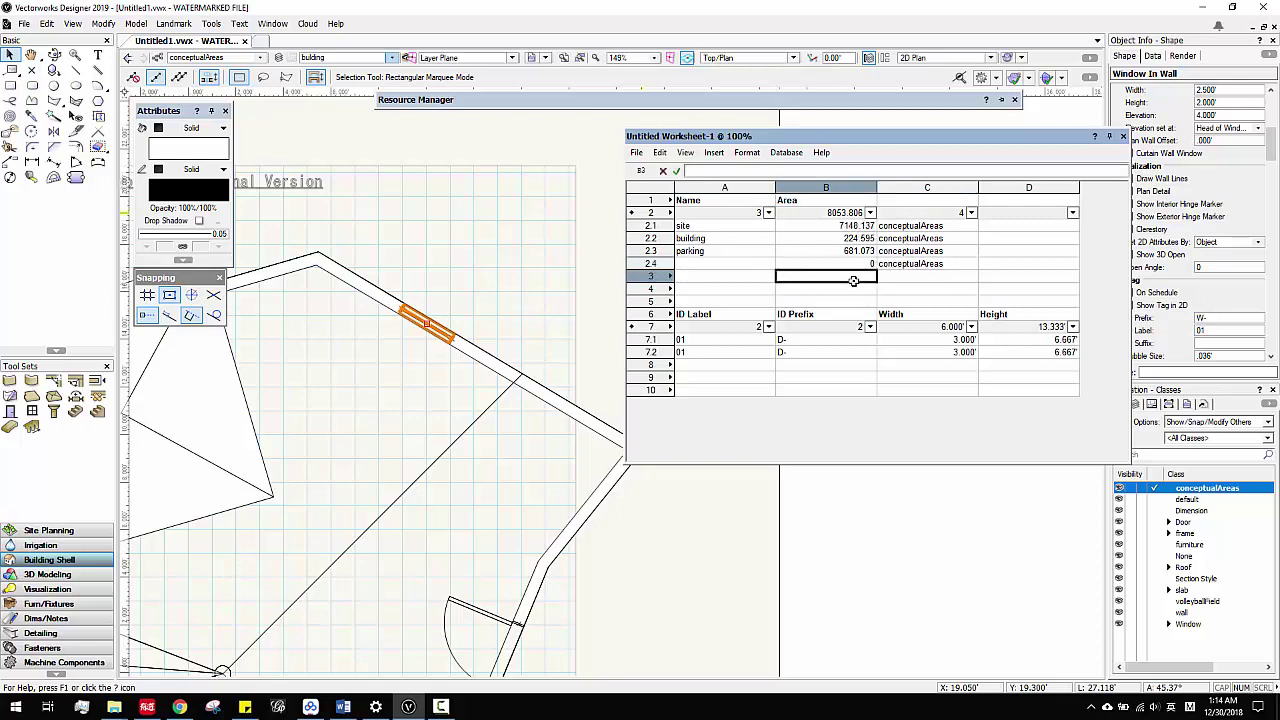
left_click(835, 365)
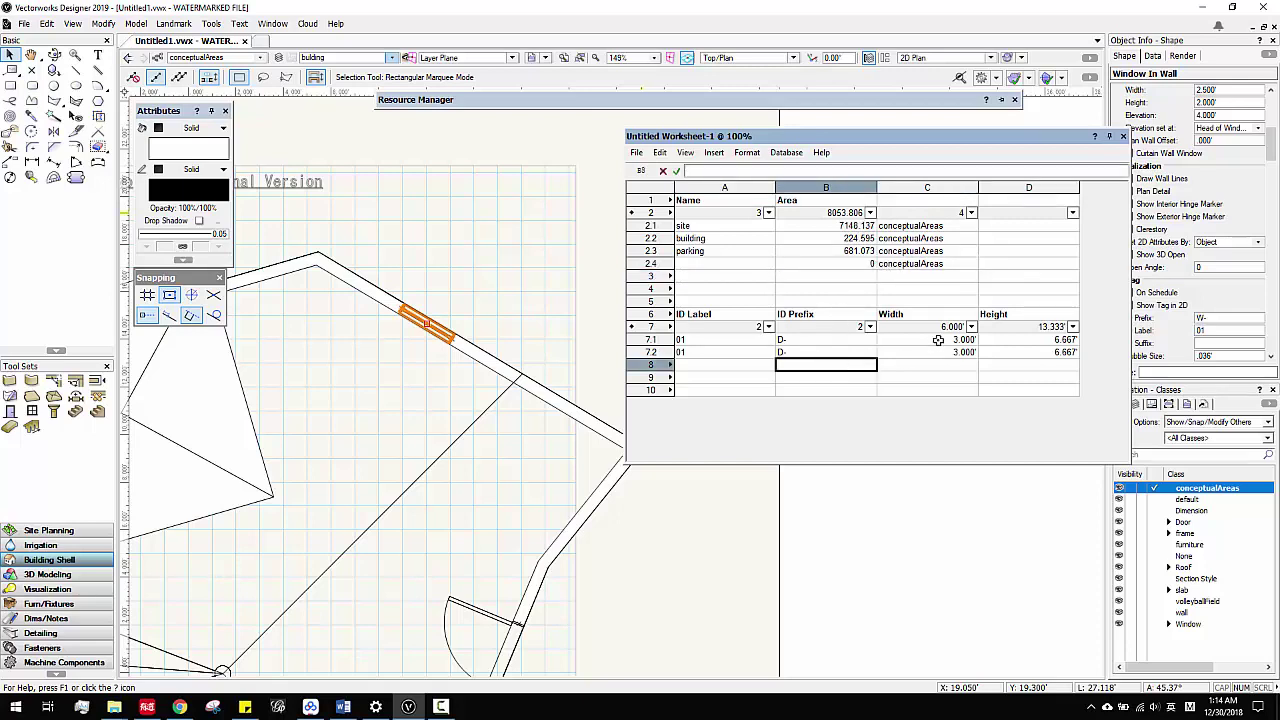
- Change the door database's Width column to the Door record field User Field 1
left_click(970, 328)
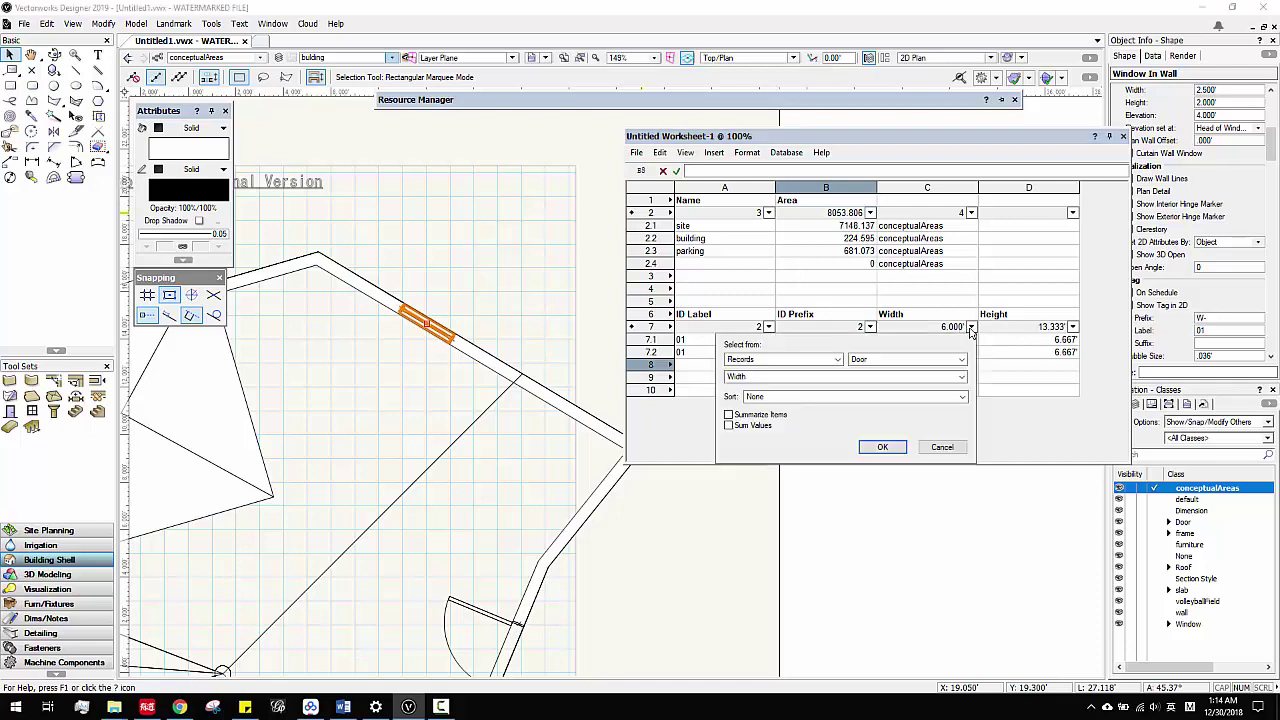
left_click(836, 376)
left_click(836, 376)
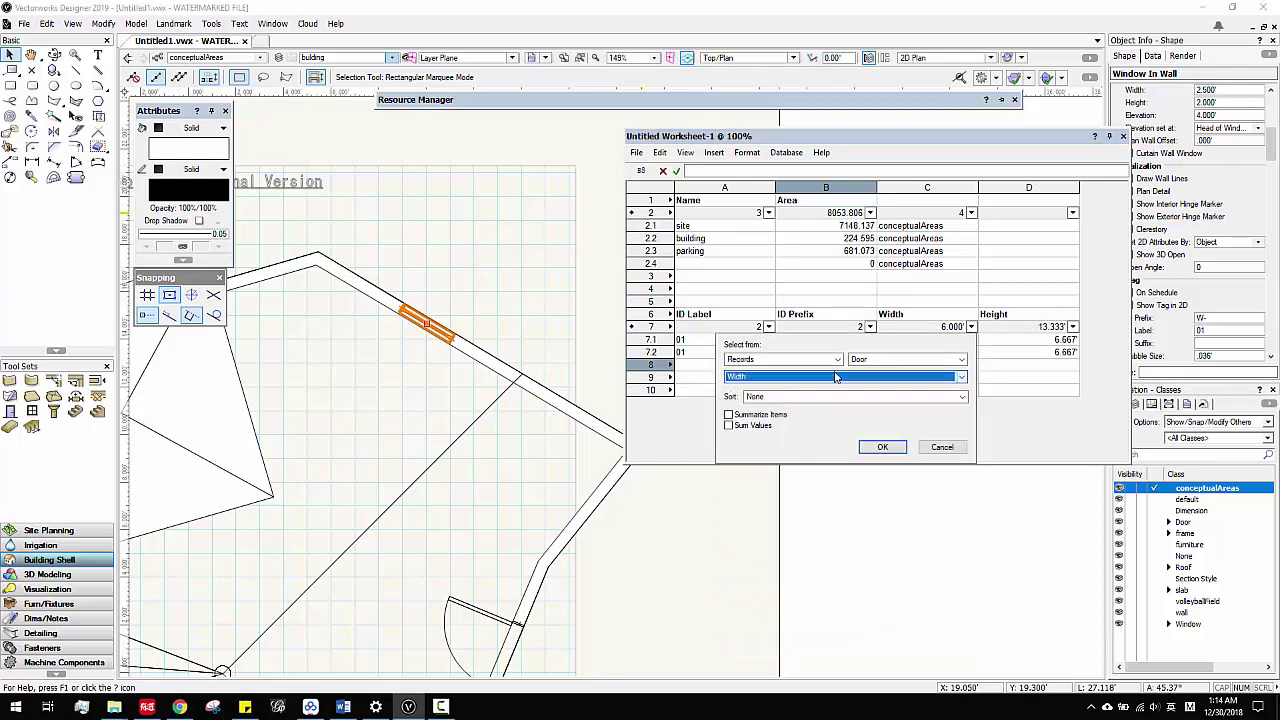
left_click(836, 376)
scroll(813, 419, "up", 1)
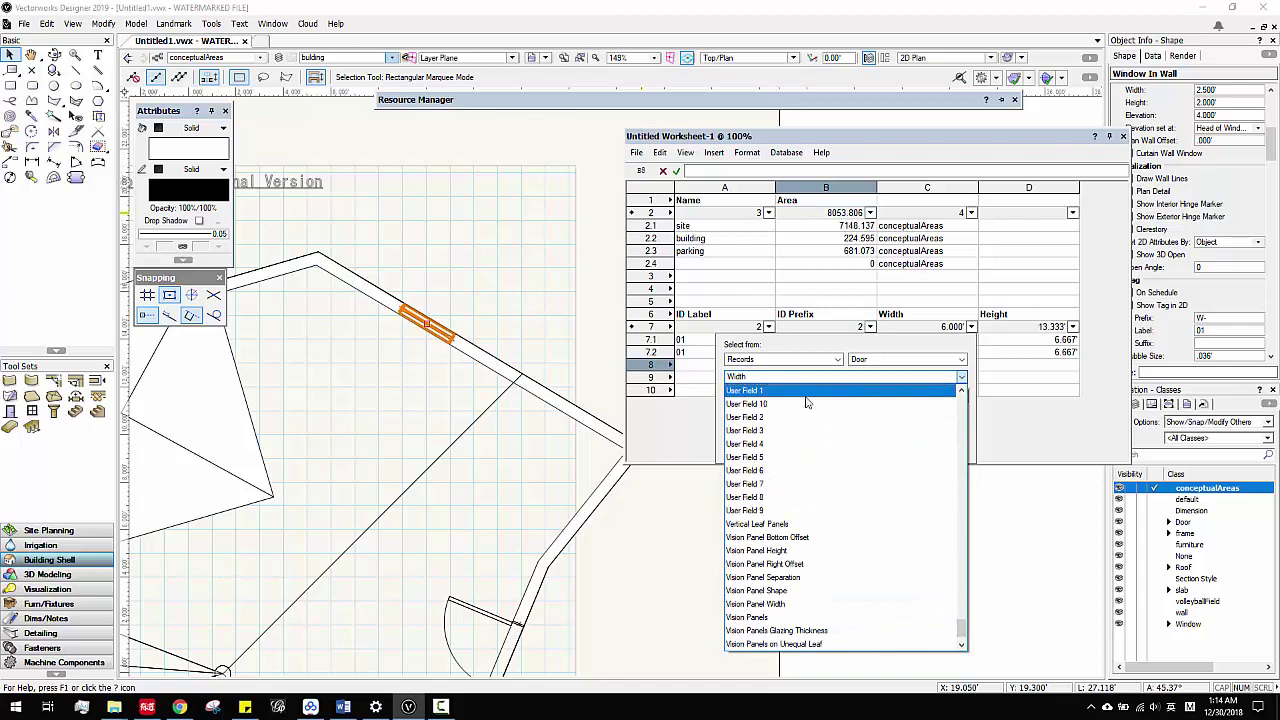
left_click(800, 390)
left_click(888, 446)
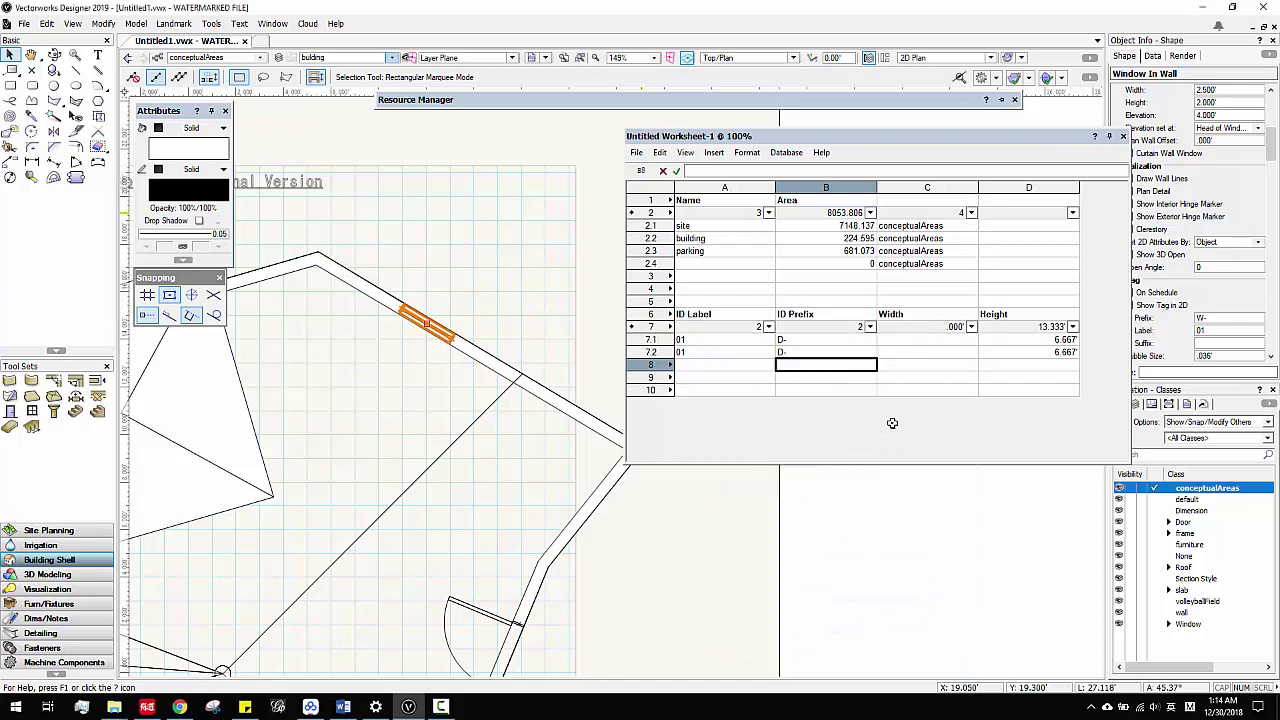
- Change the door database's column C to the Door record field Transom Sash Width
left_click(938, 350)
left_click(971, 327)
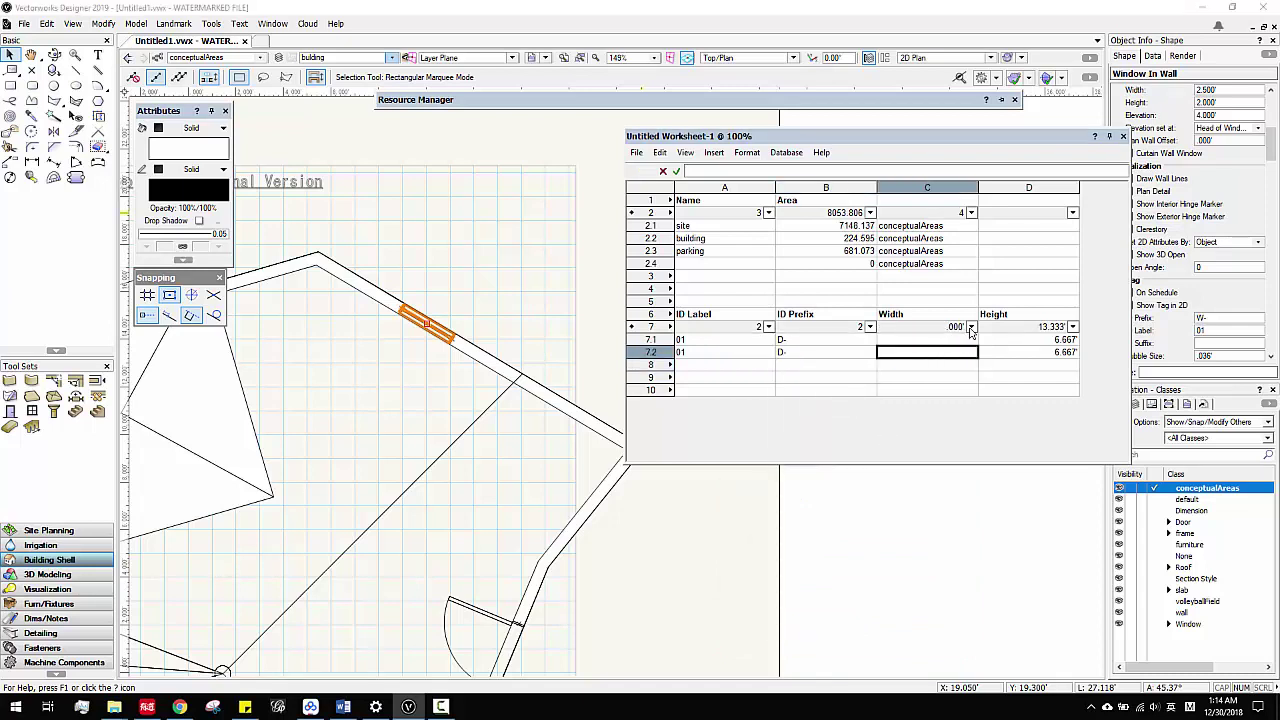
left_click(830, 377)
scroll(800, 440, "up", 1)
scroll(800, 440, "up", 8)
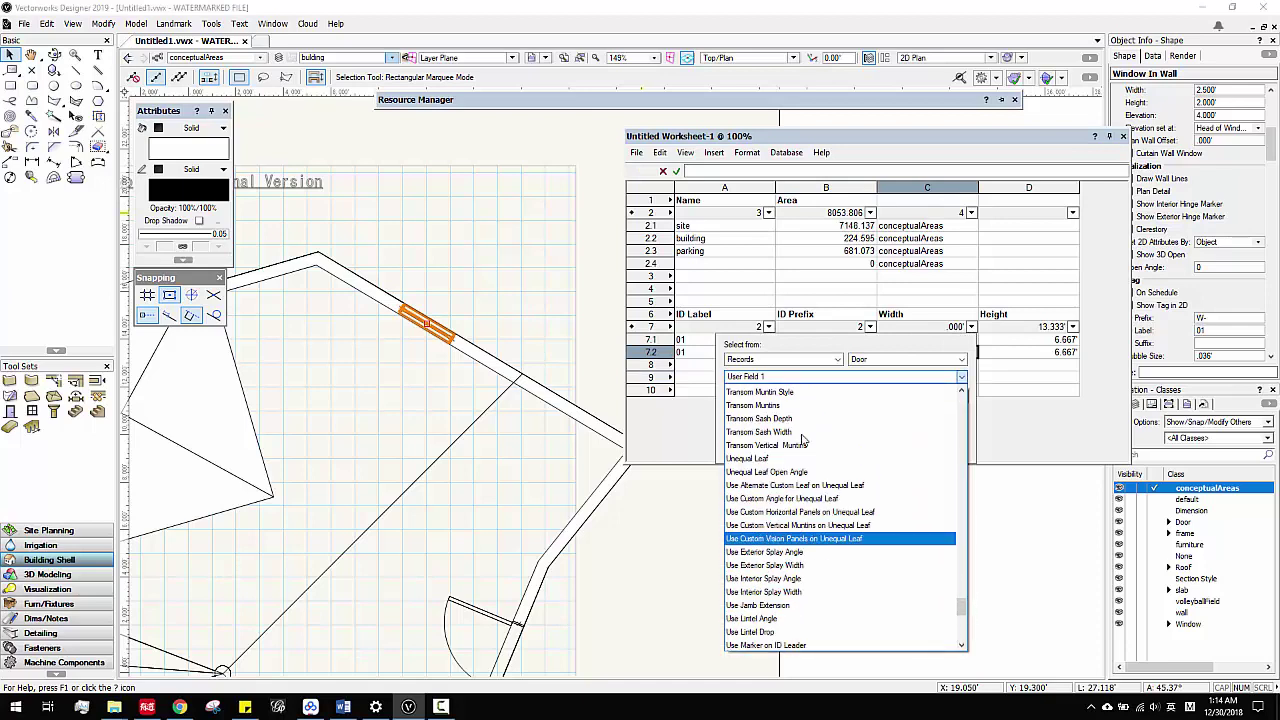
left_click(793, 430)
left_click(880, 447)
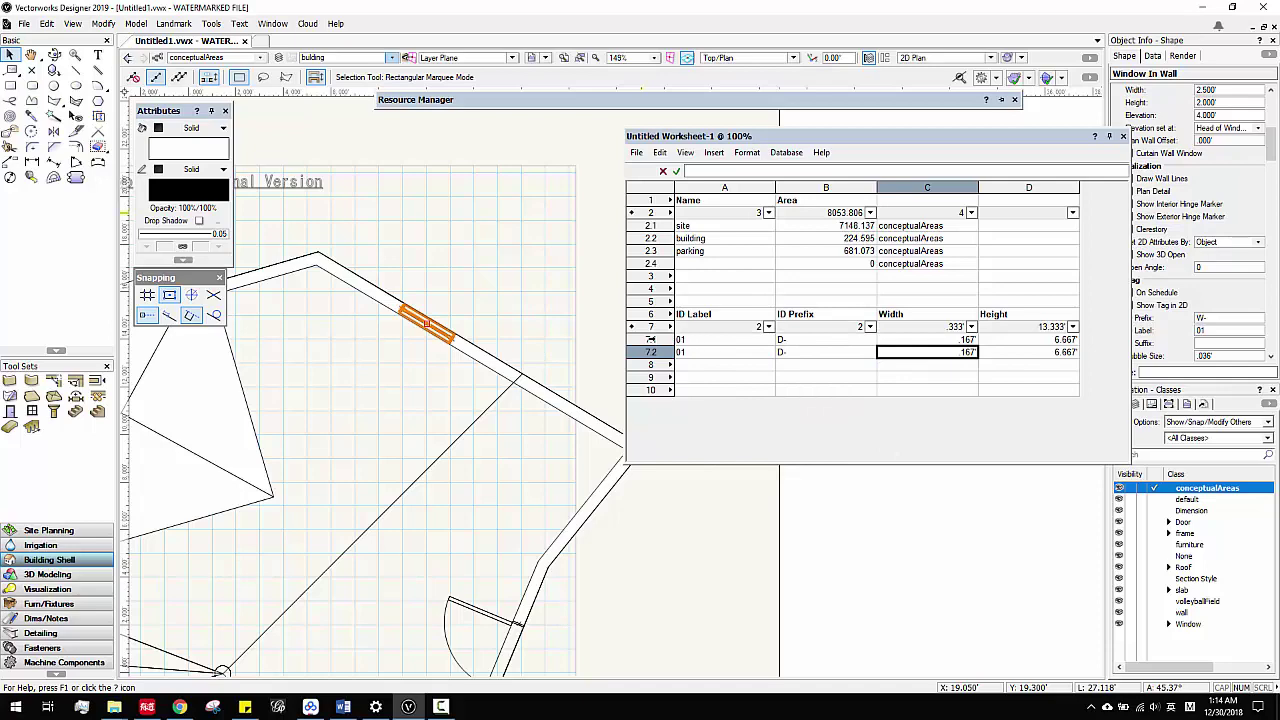
- Select the door listed in row 7.1 in the drawing through the worksheet, and reposition the worksheet window
left_click(651, 340)
right_click(675, 342)
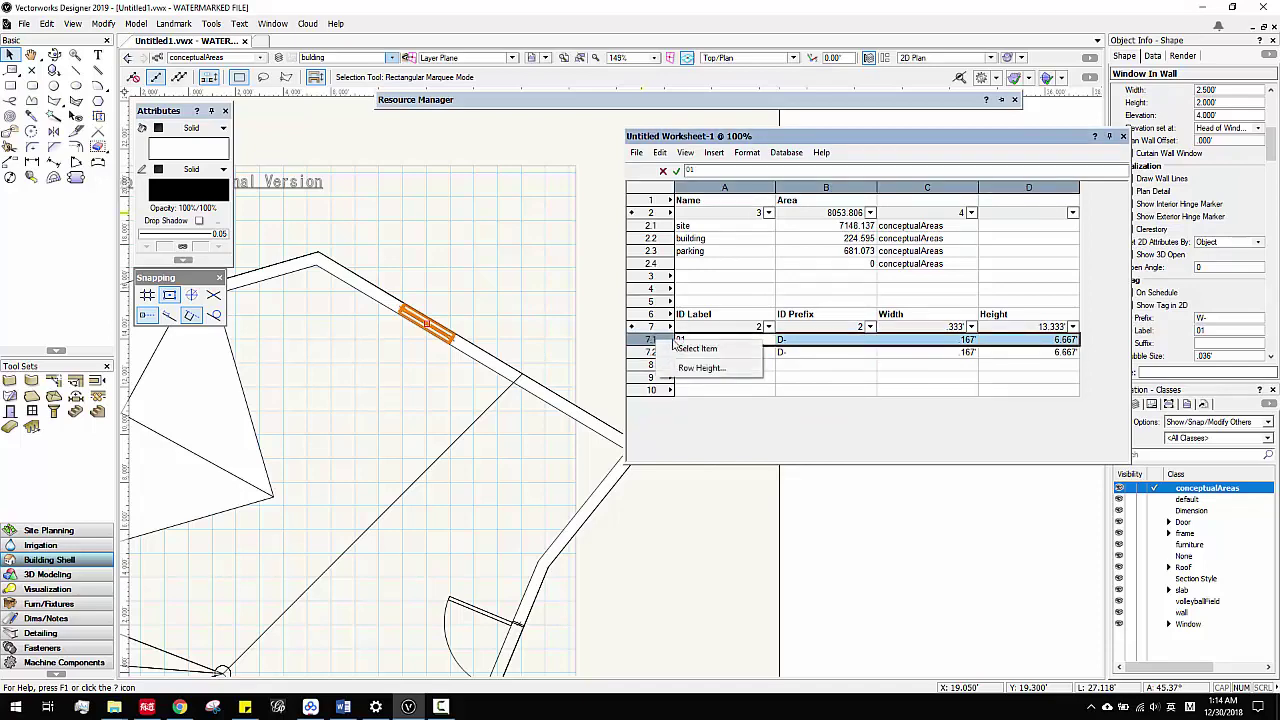
left_click(697, 348)
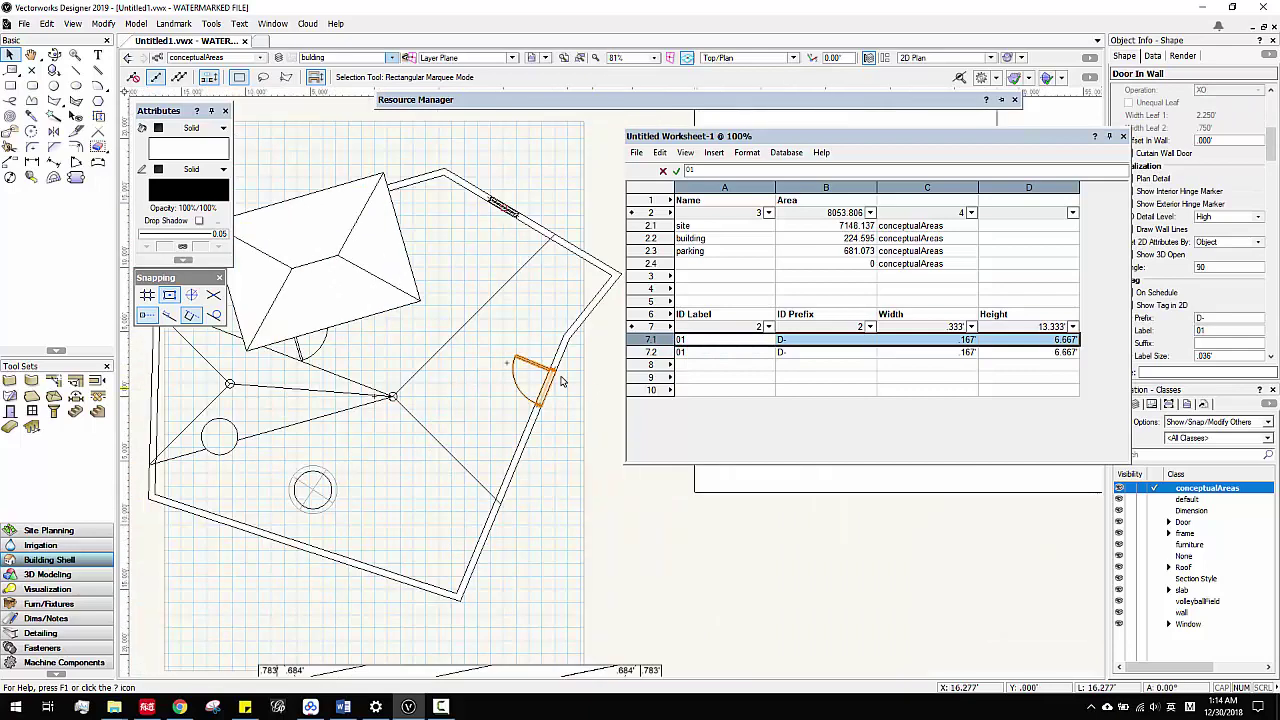
scroll(561, 381, "up", 2)
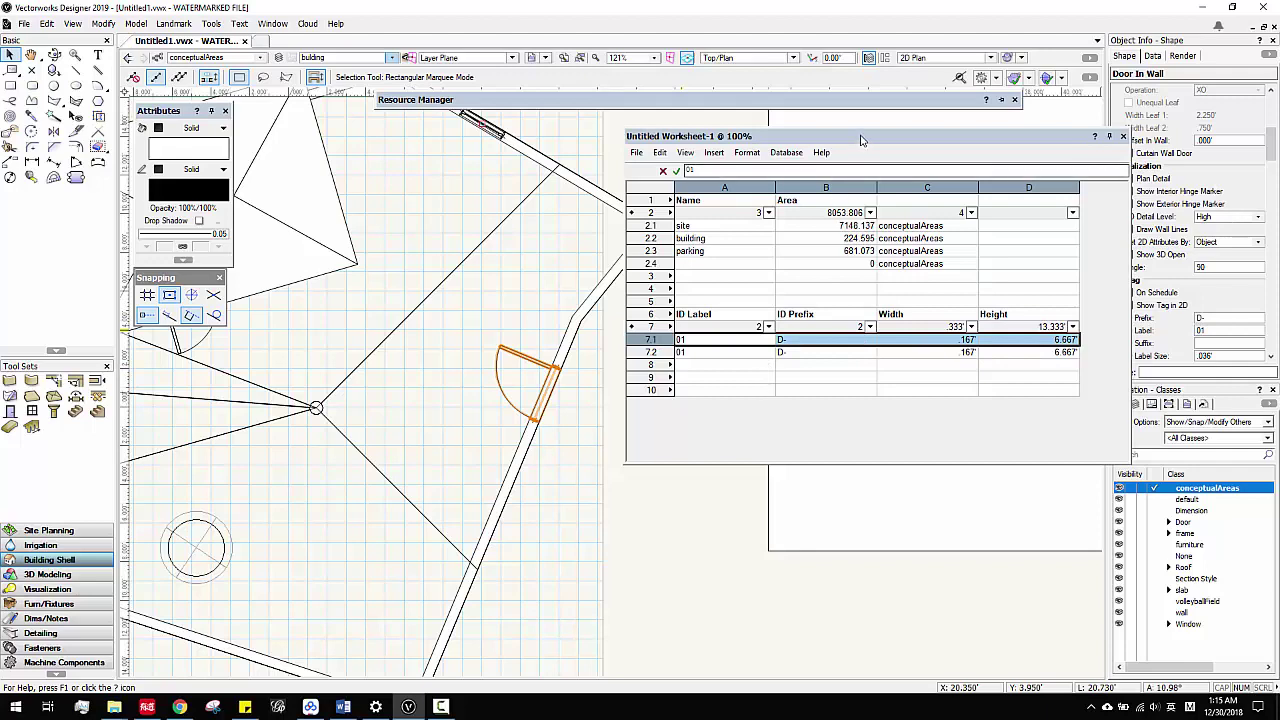
left_click_drag(864, 140, 789, 133)
- Examine the named area rows and the blank spreadsheet rows 3 and 4 between the two databases
left_click(815, 307)
left_click(660, 228)
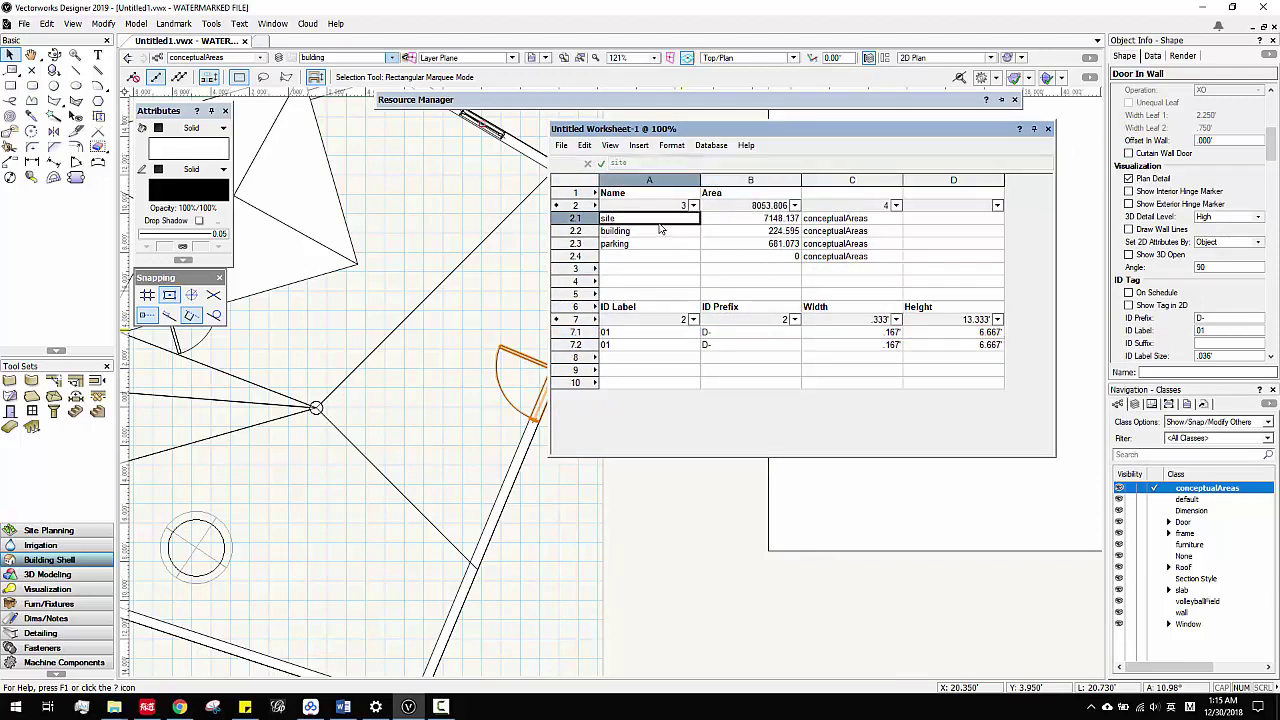
left_click(648, 207)
left_click(652, 231)
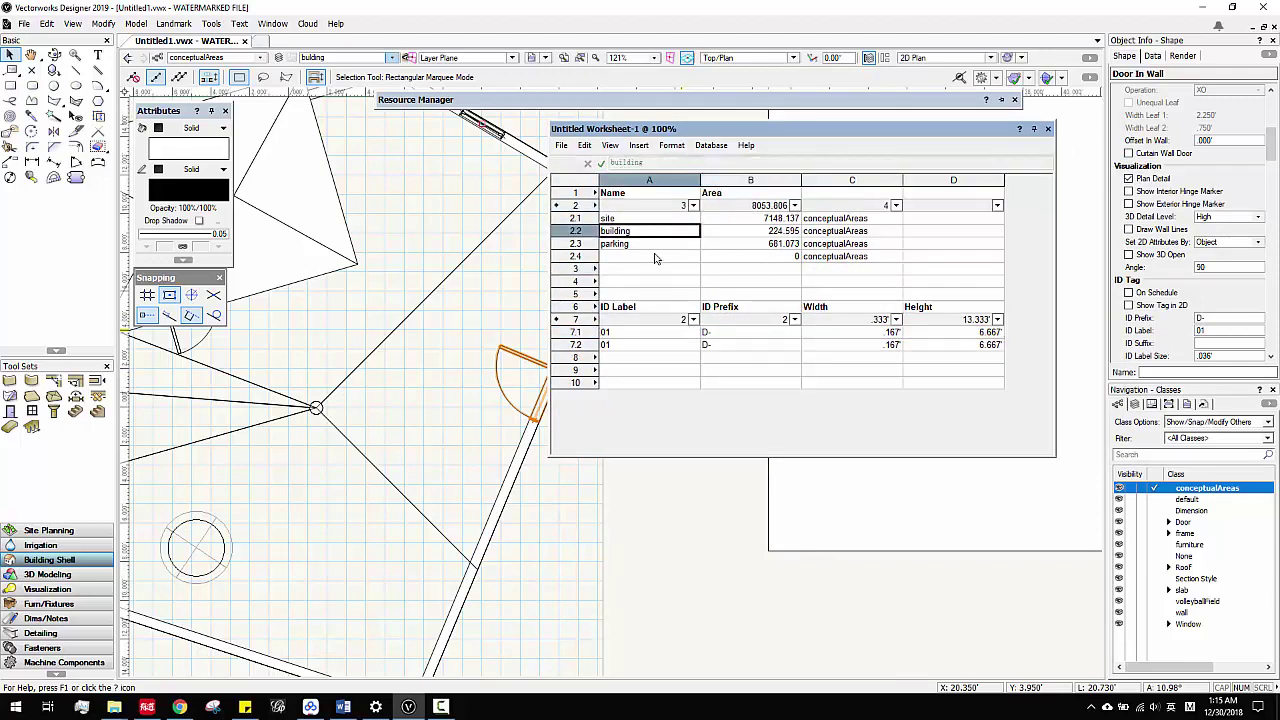
left_click(655, 257)
left_click(656, 280)
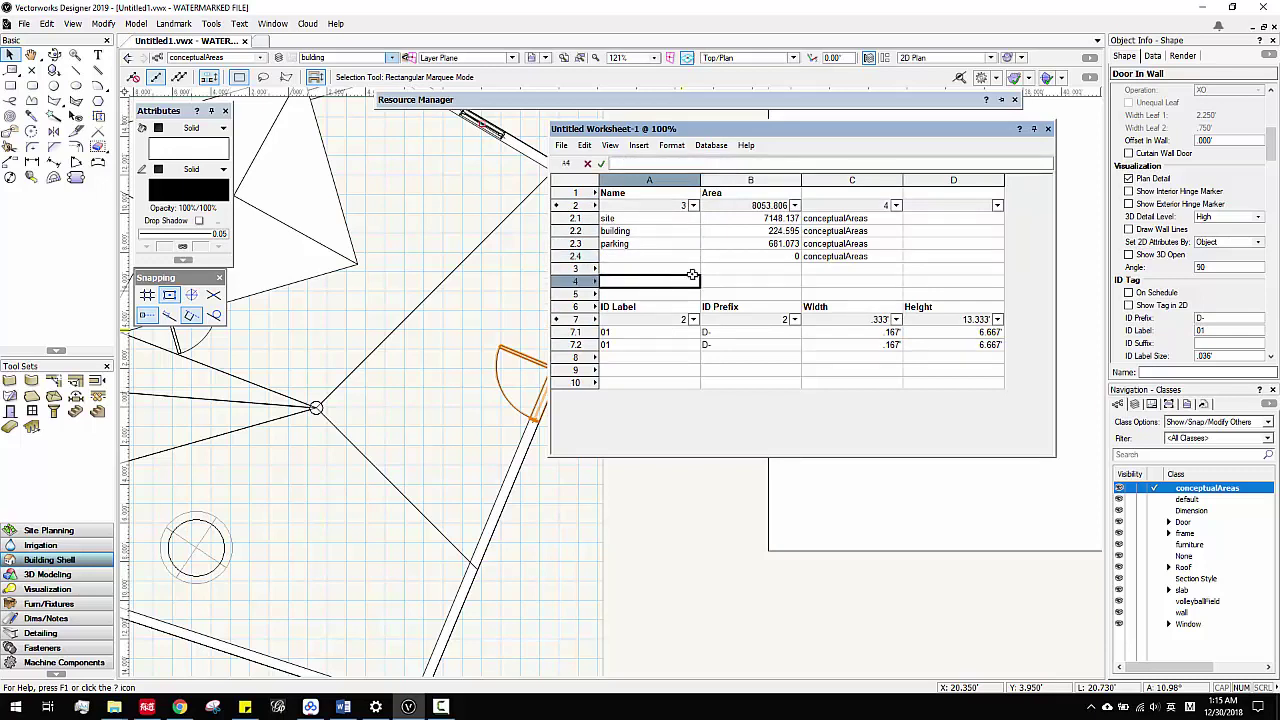
left_click(756, 272)
left_click(848, 272)
left_click(749, 272)
left_click(655, 282)
left_click(737, 281)
left_click(828, 280)
left_click(722, 283)
left_click(673, 282)
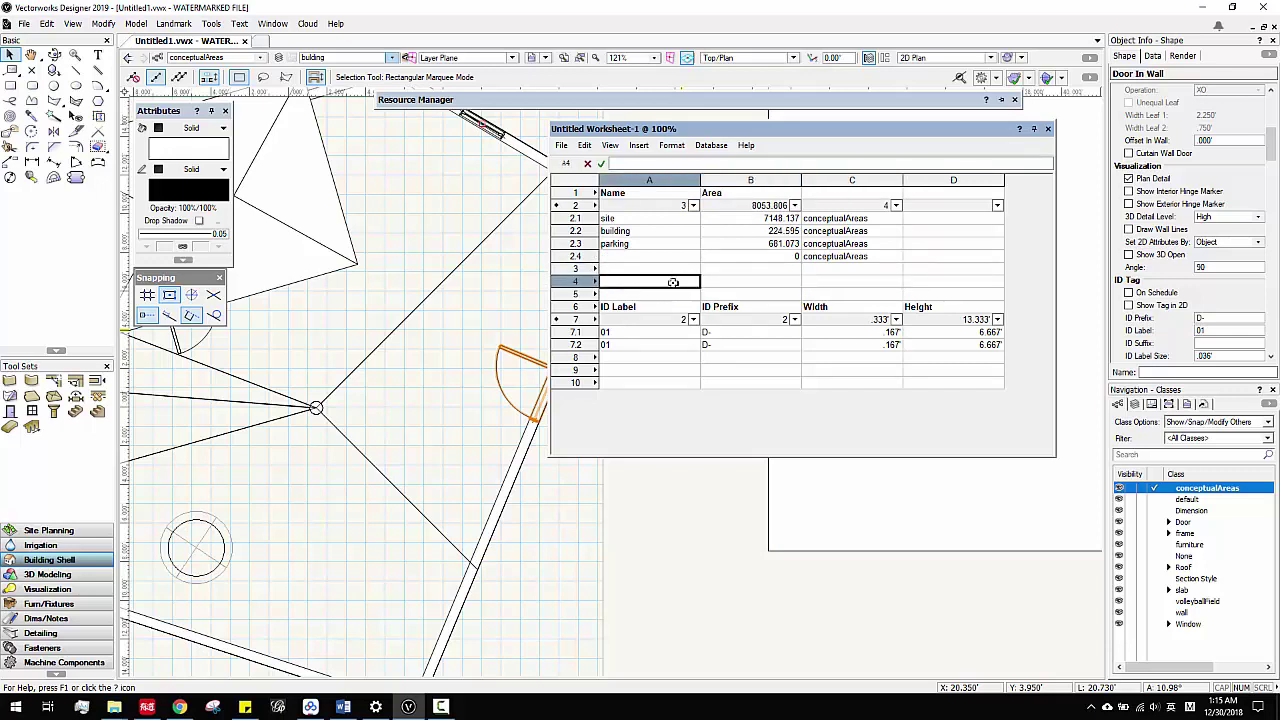